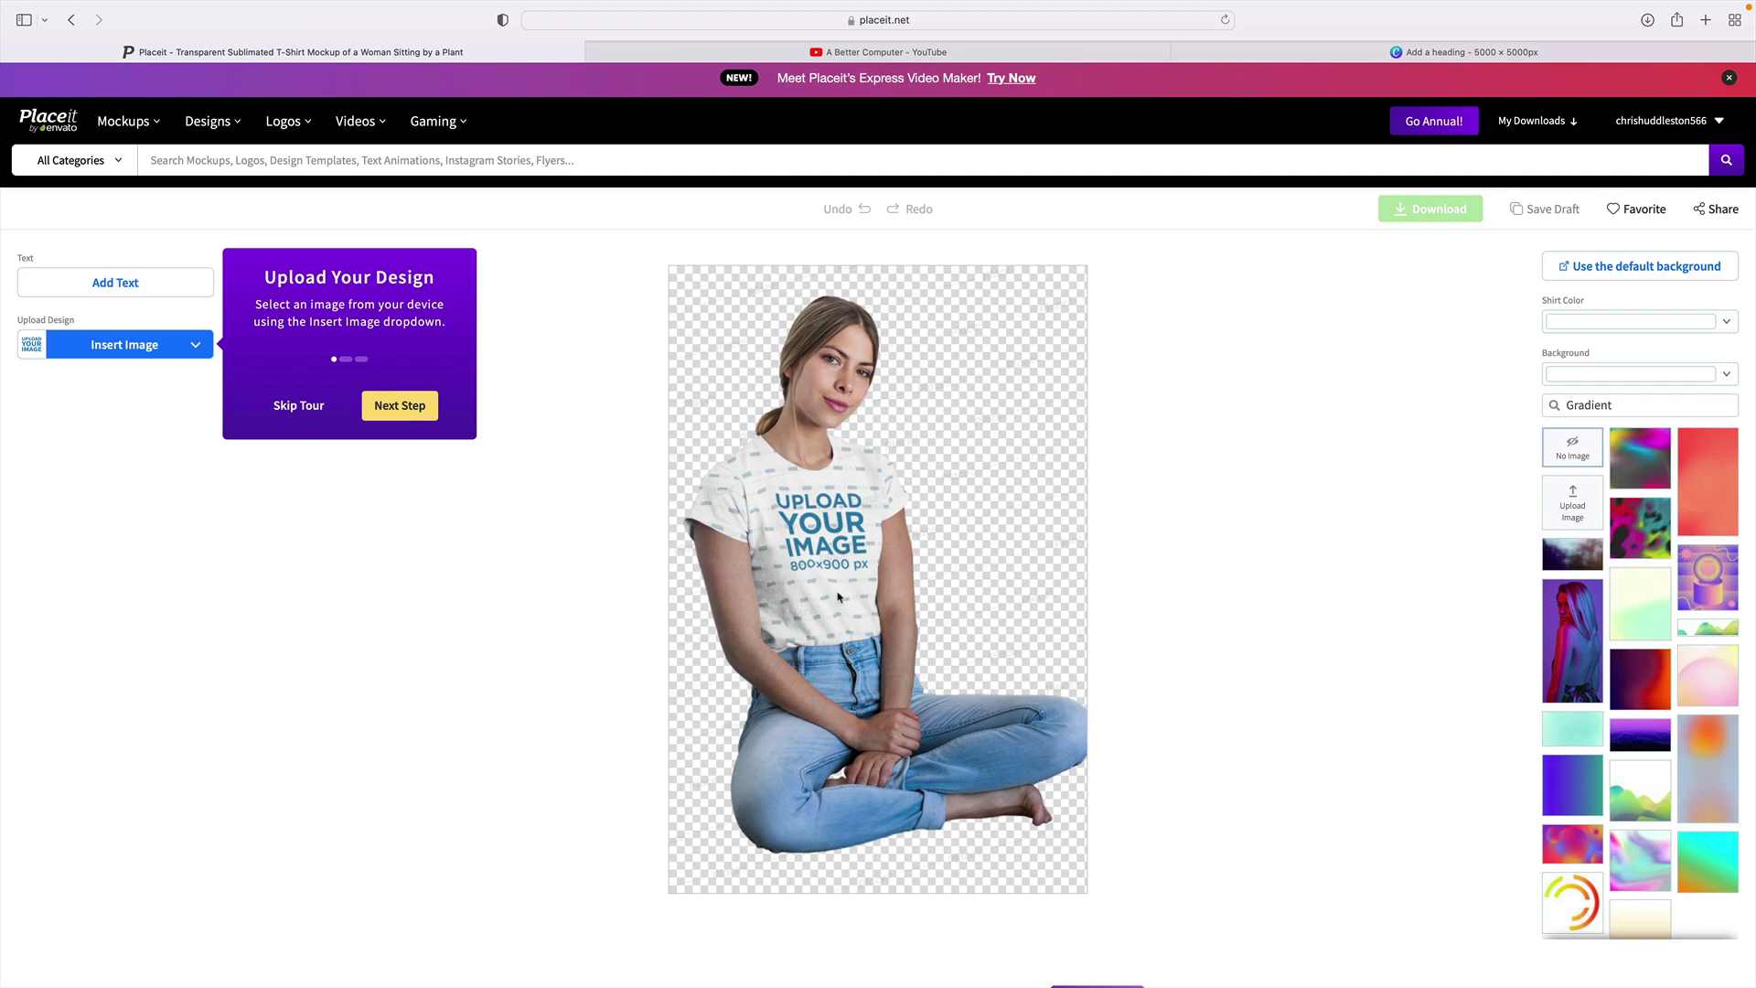
Step: Skip the tour, upload "Add a heading.png" from Downloads as the shirt design, and crop it with the skull slightly enlarged
left_click(293, 405)
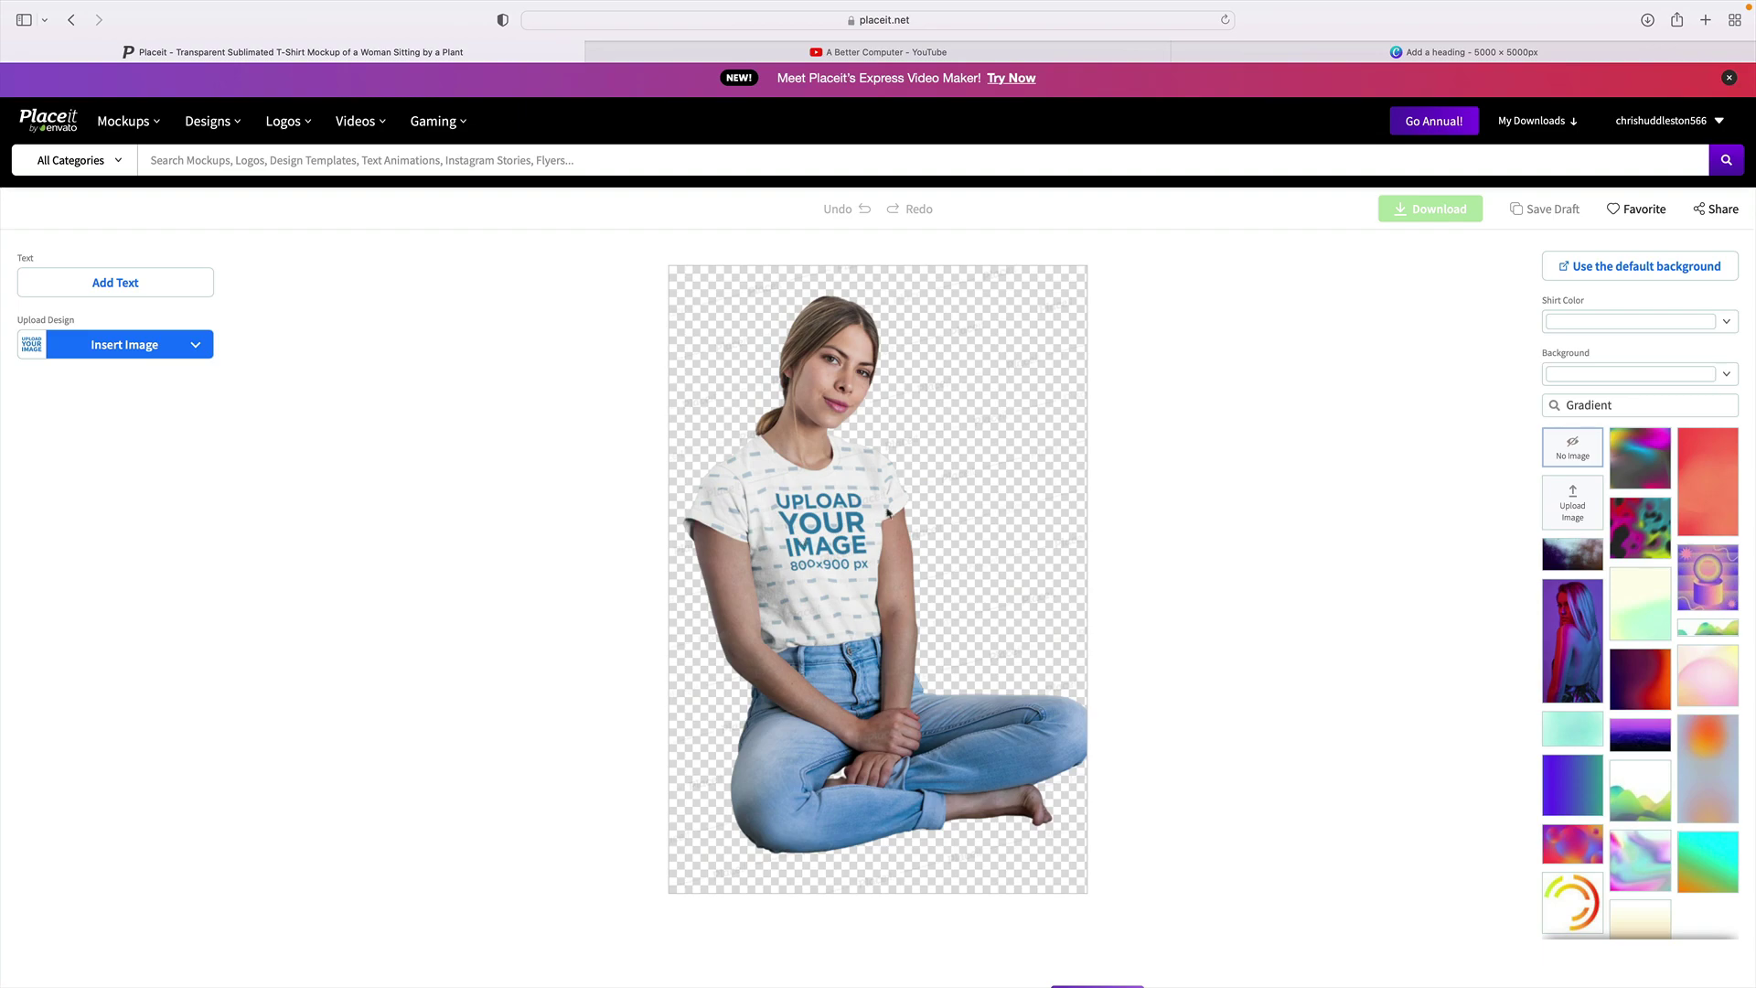
left_click(127, 353)
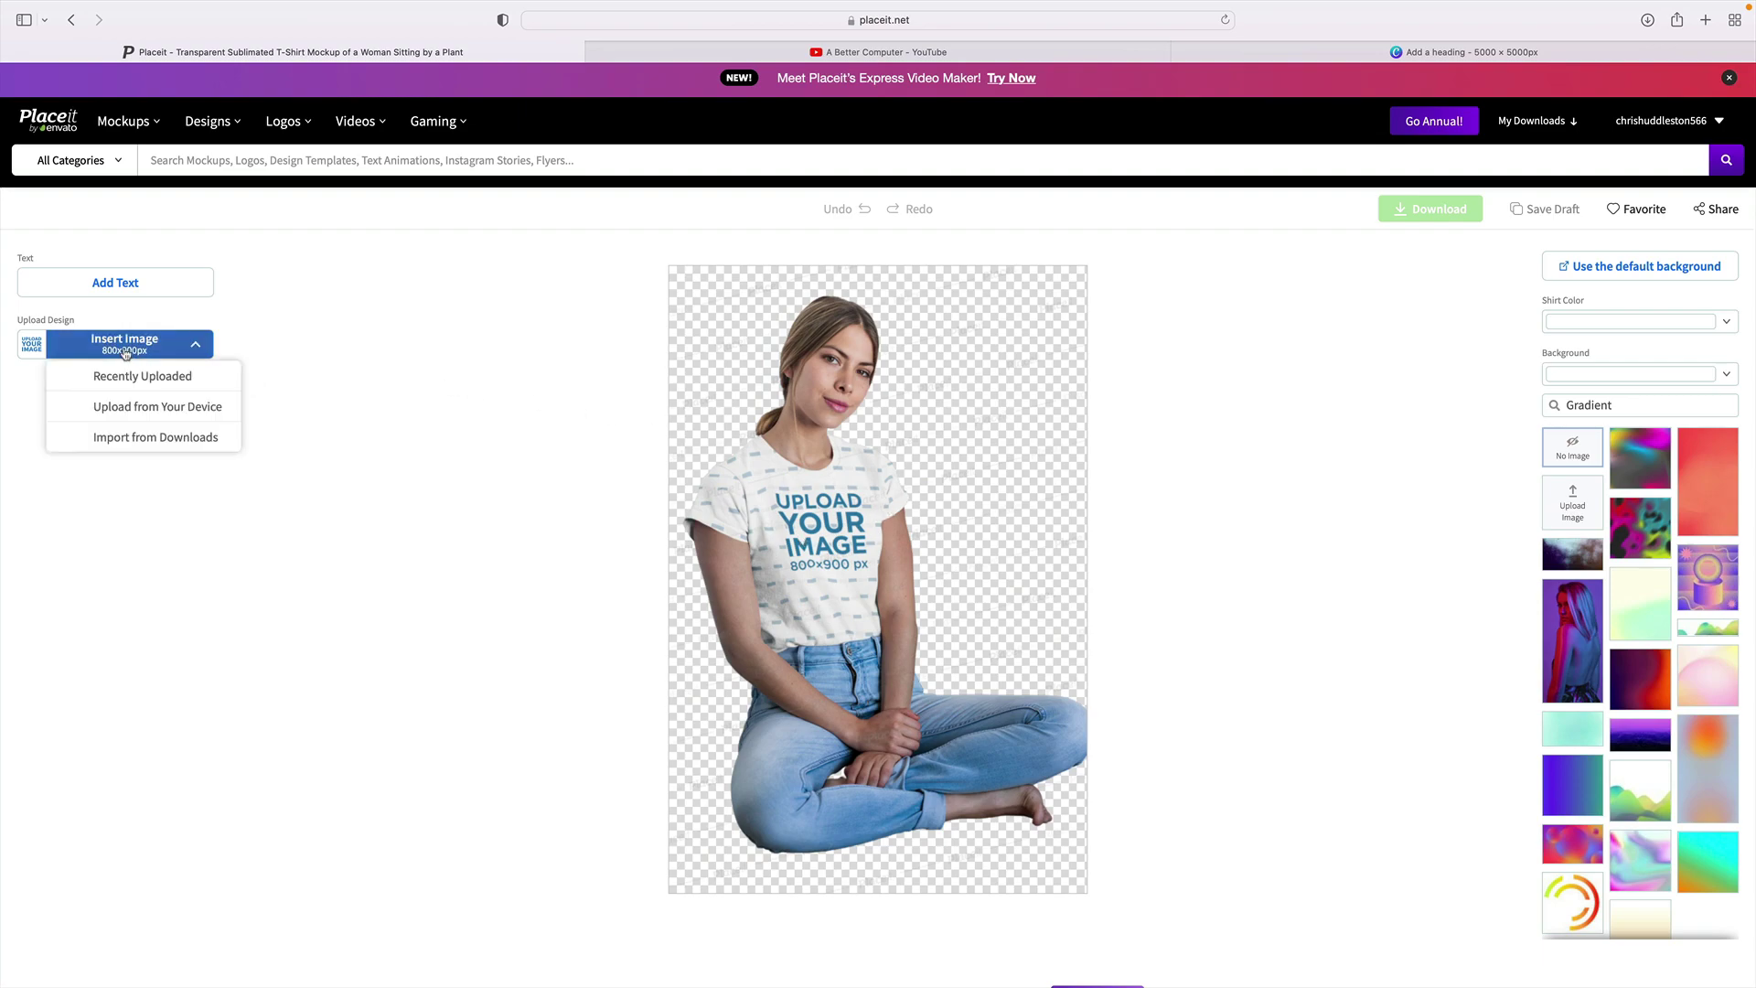
left_click(141, 410)
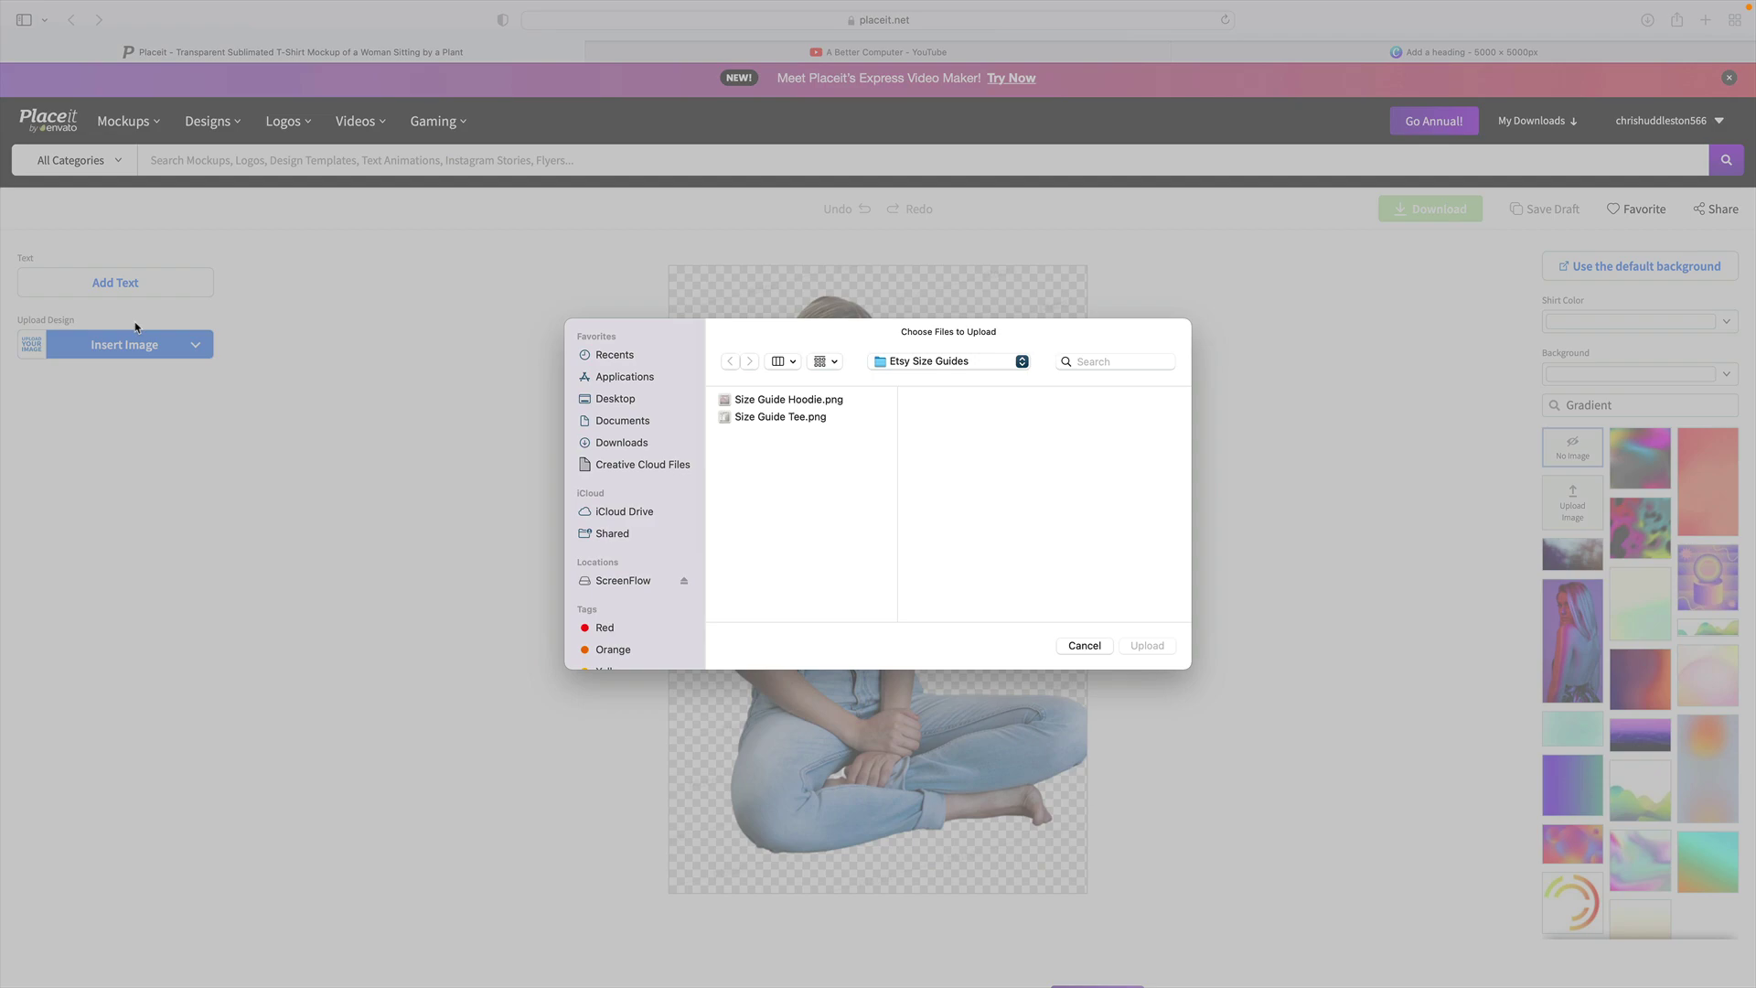
left_click(634, 443)
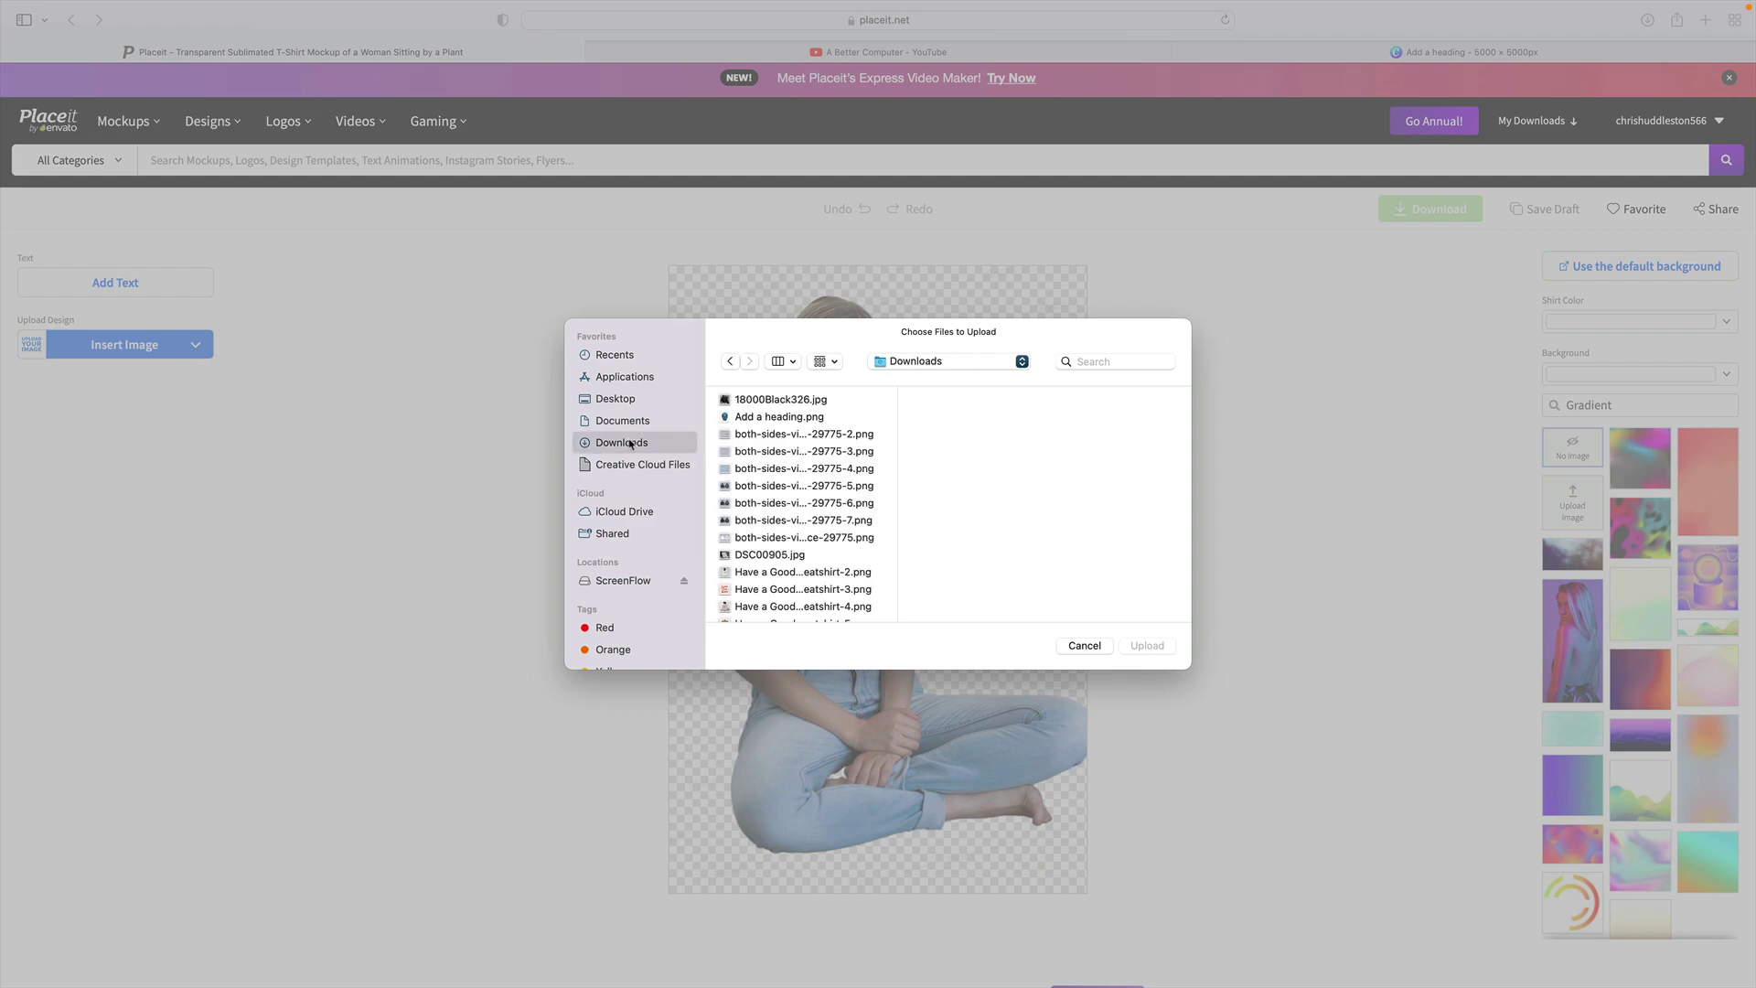
left_click(794, 418)
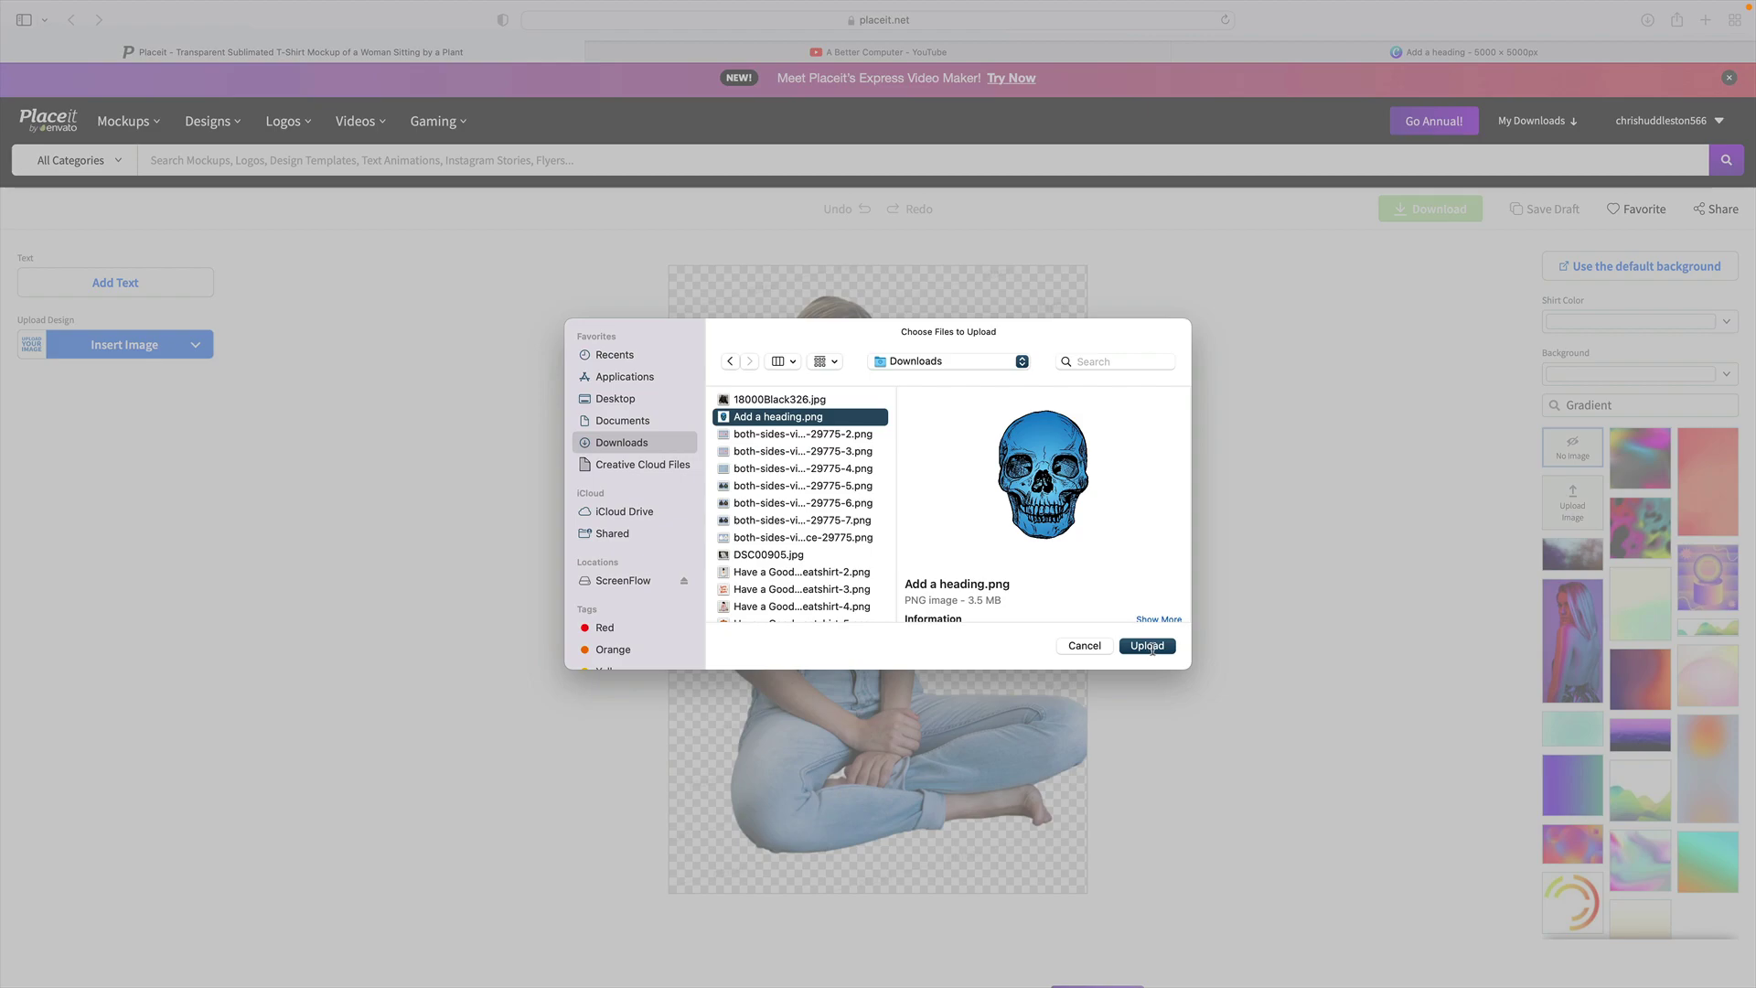
left_click(1151, 649)
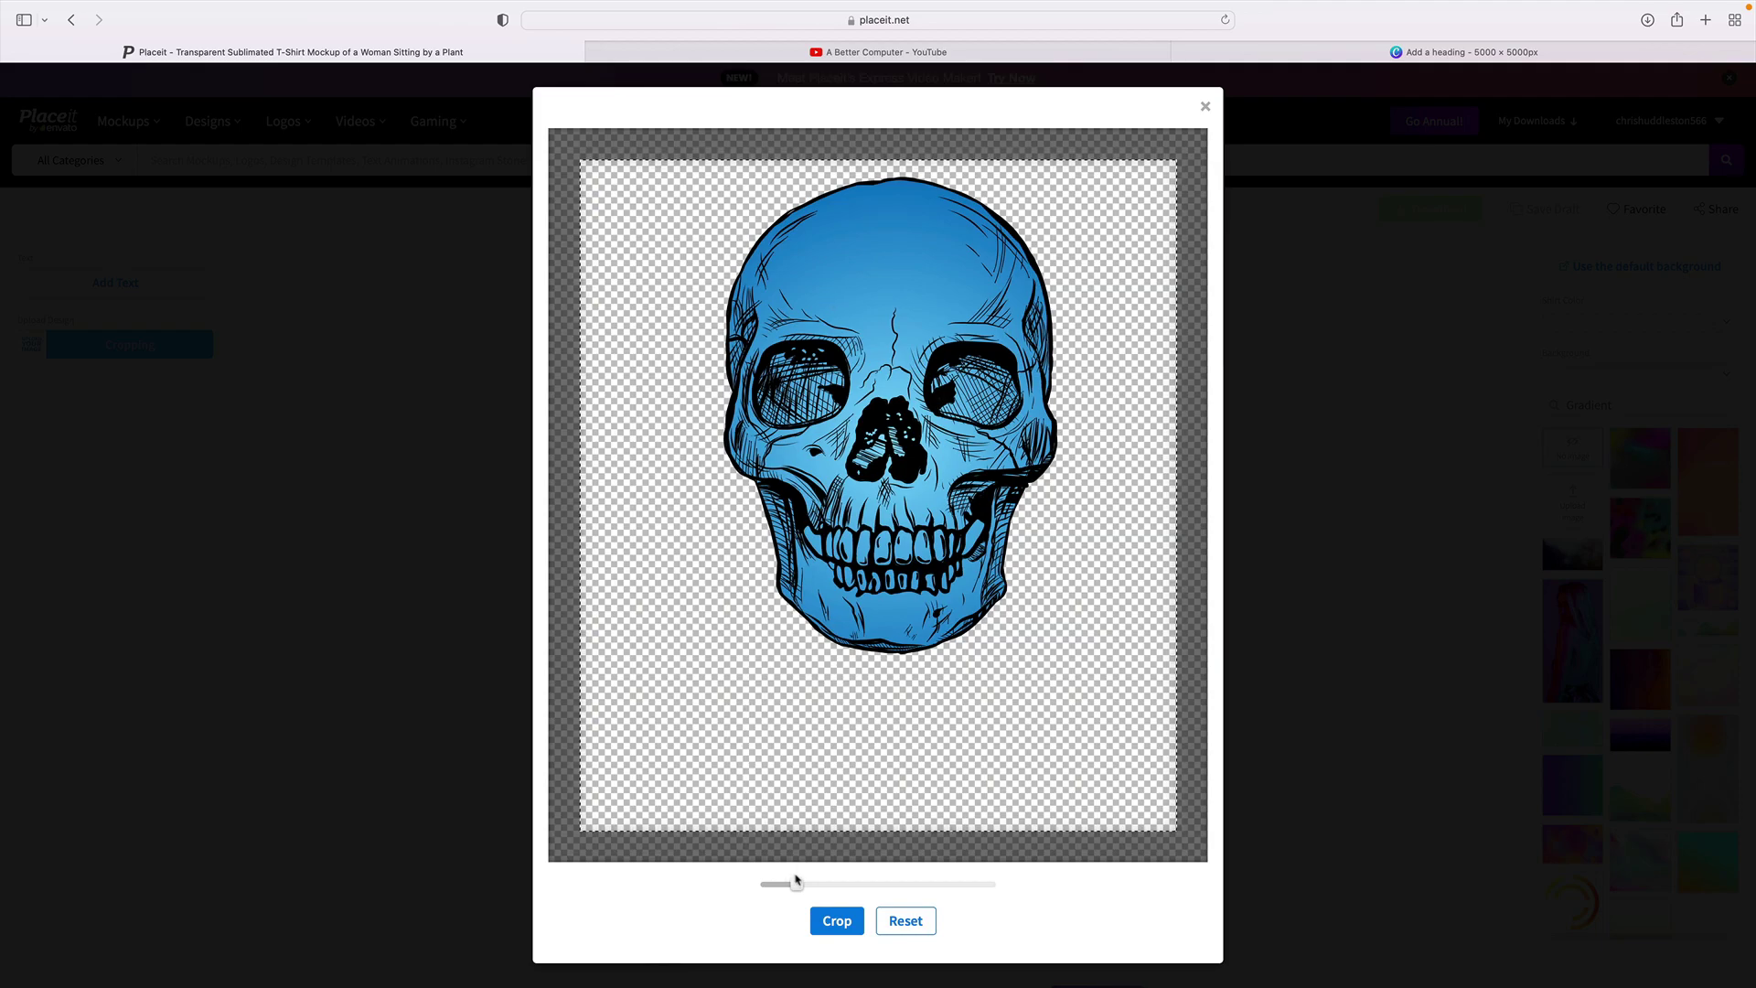
mouse_move(793, 881)
left_mouse_down()
mouse_move(890, 884)
mouse_move(796, 884)
left_mouse_up()
left_click(840, 923)
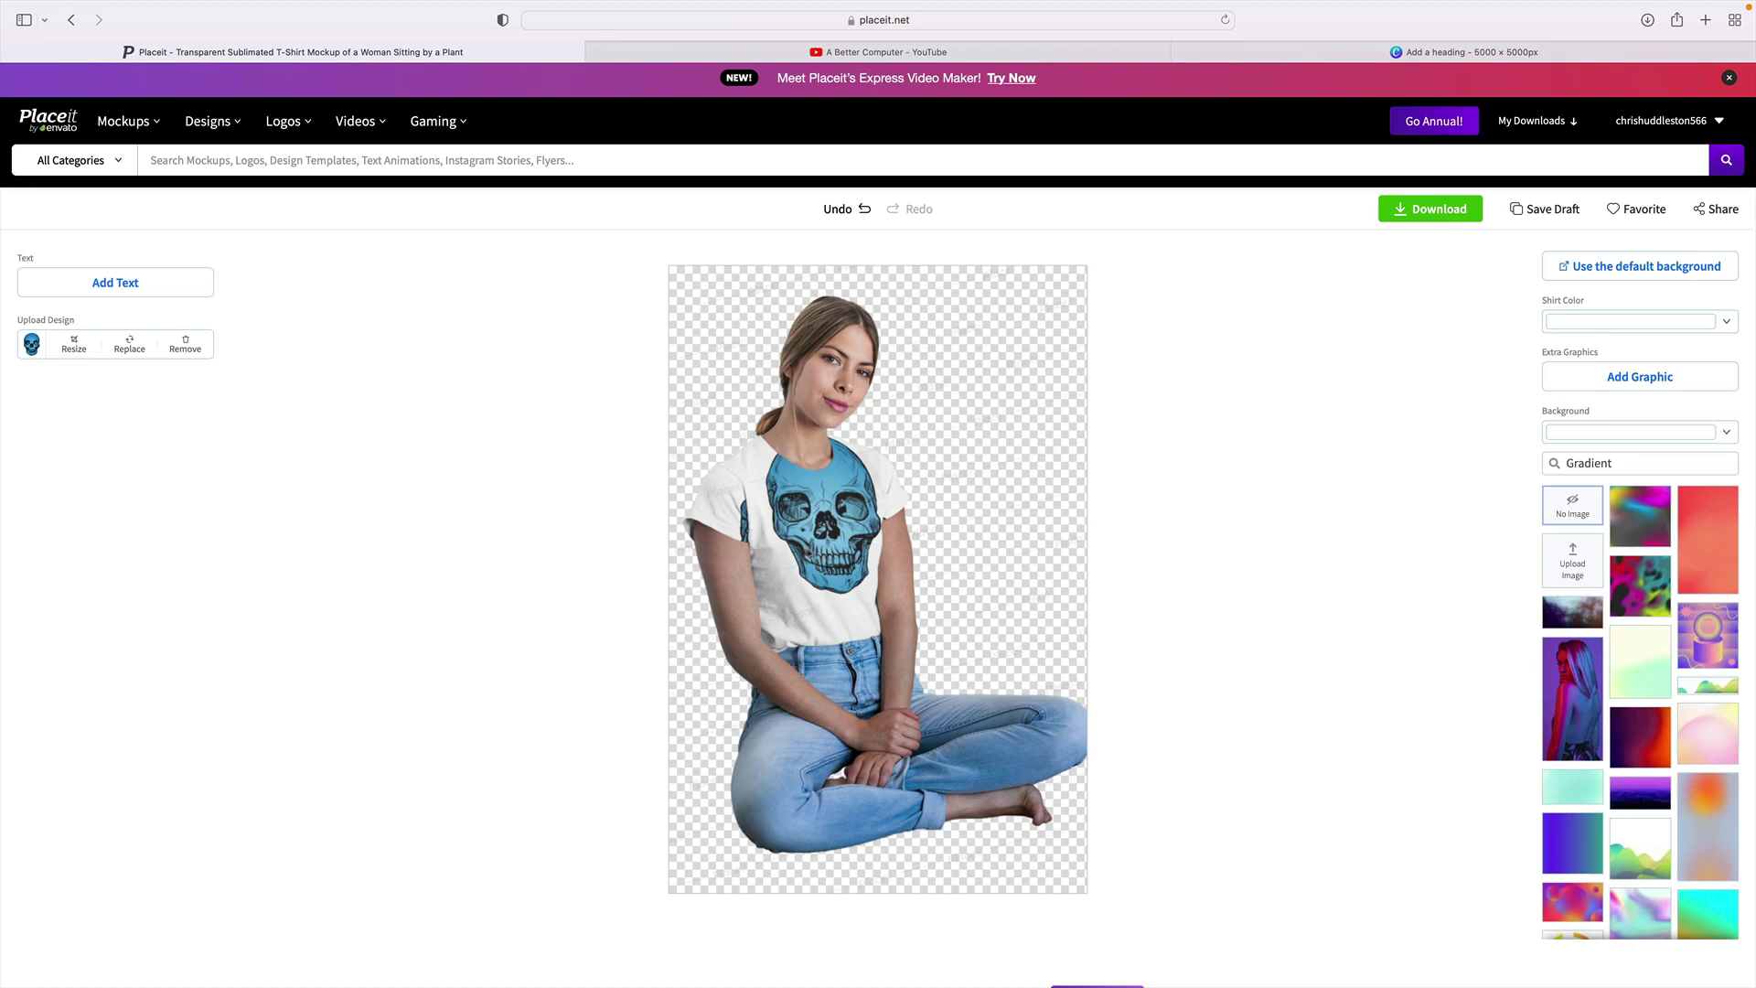
Step: Scale down the skull design and move it to the lower part of the shirt's print area
left_click(74, 345)
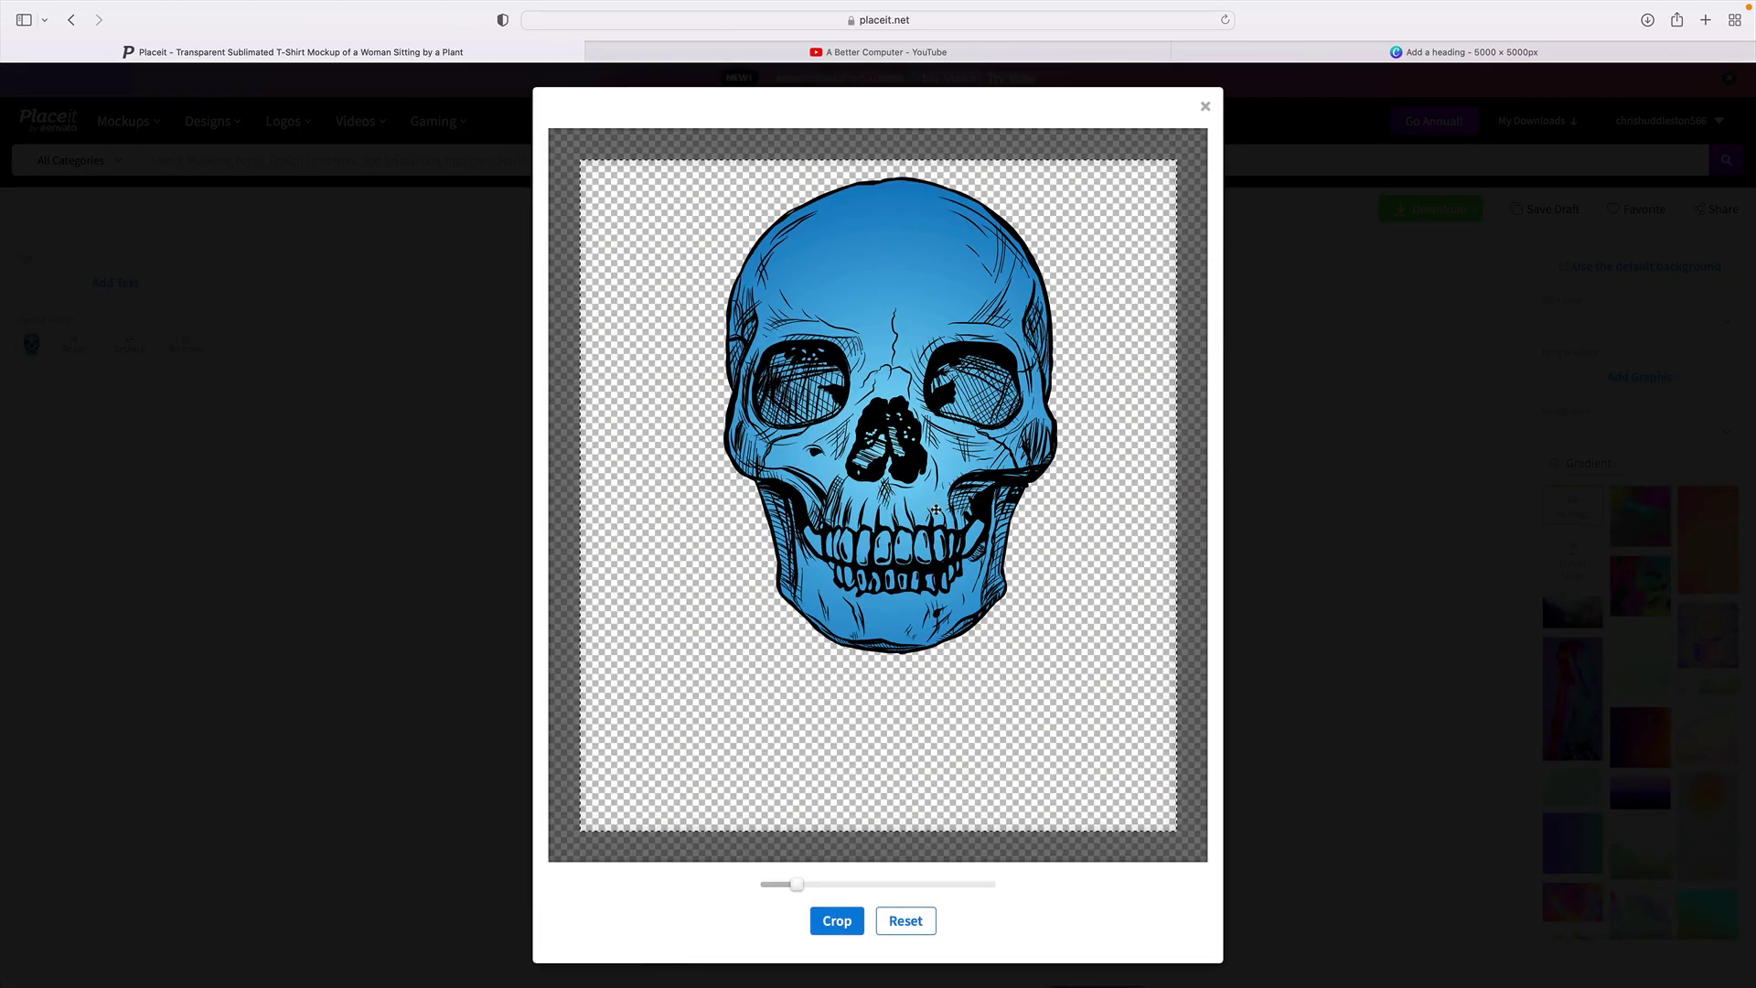
left_click_drag(877, 465, 870, 631)
left_click_drag(797, 884, 785, 883)
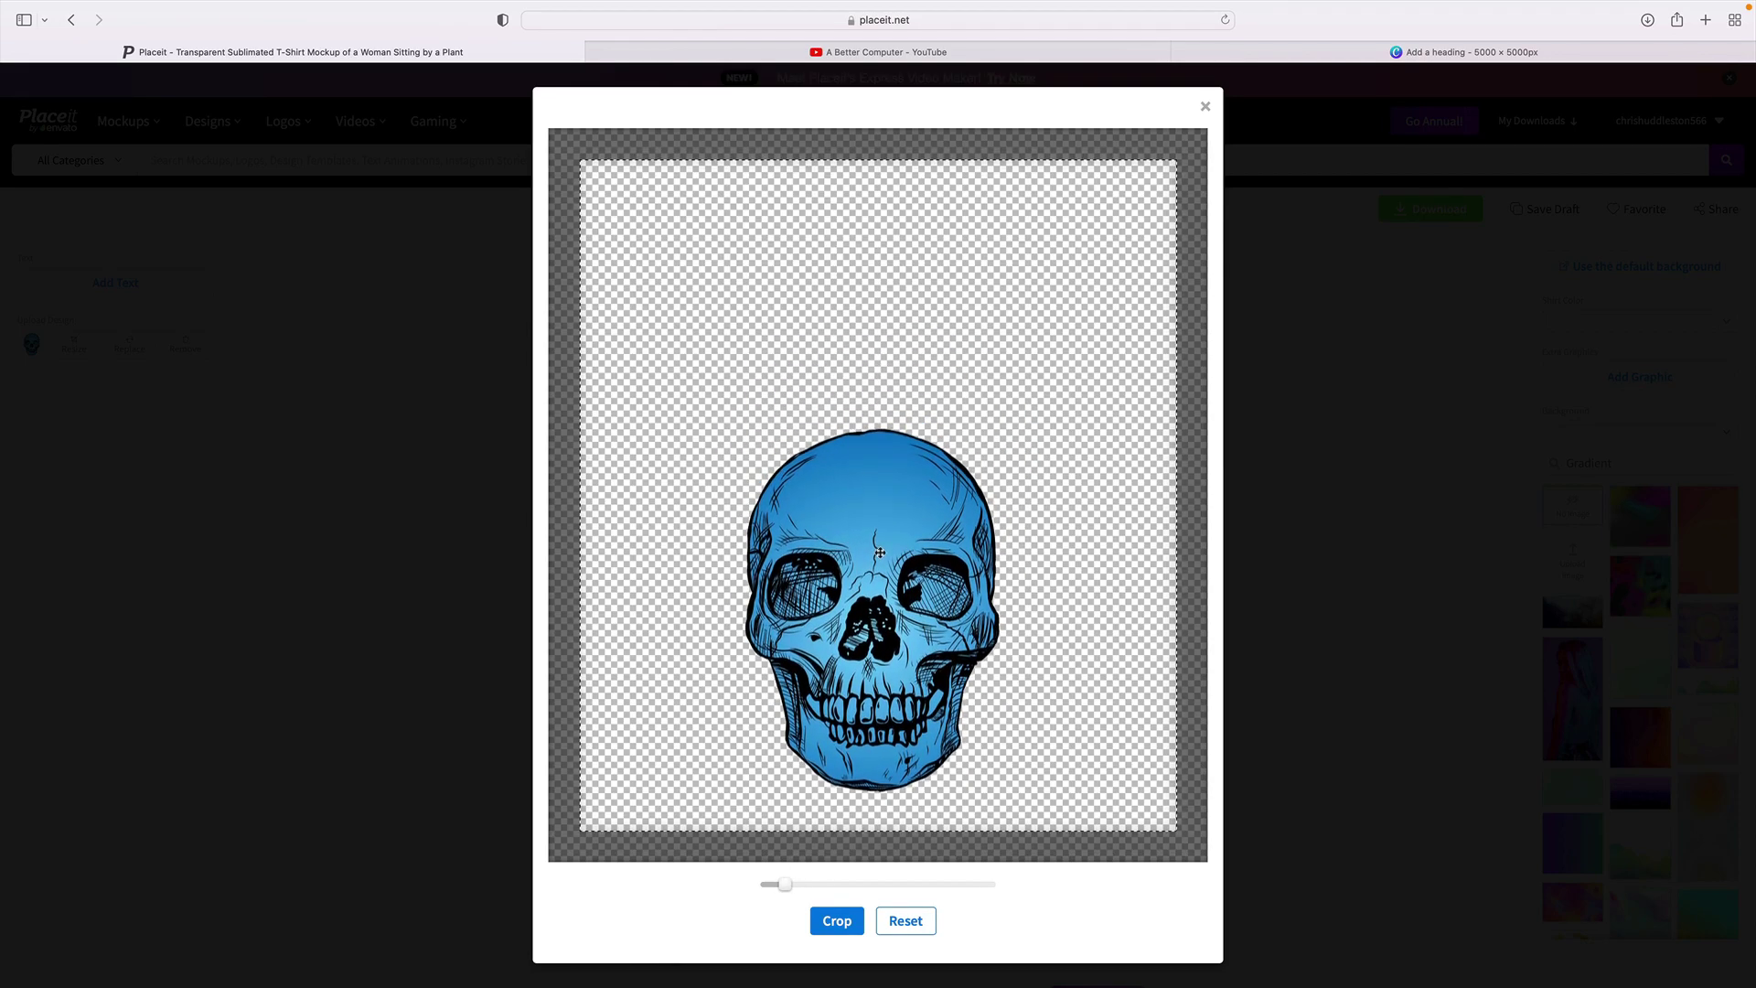
left_click(834, 920)
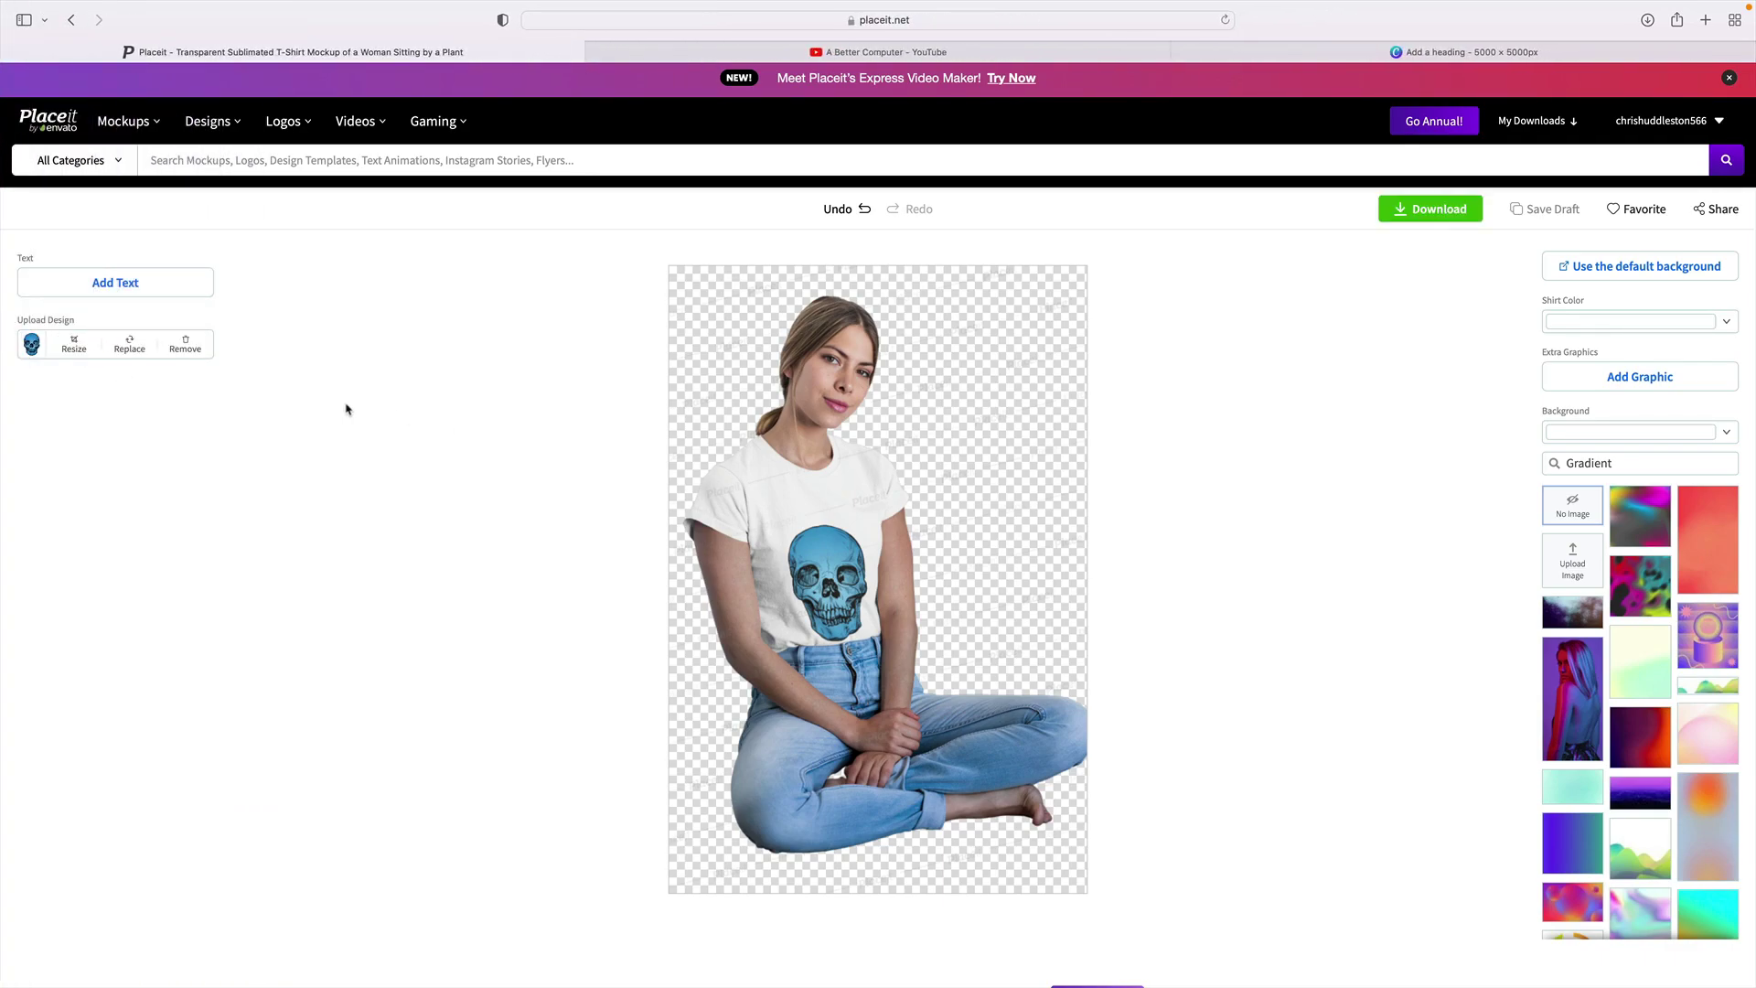
Step: Move the skull design back up and adjust it so it sits centered on the shirt's chest
left_click(74, 345)
left_click_drag(881, 543, 884, 301)
left_click(832, 924)
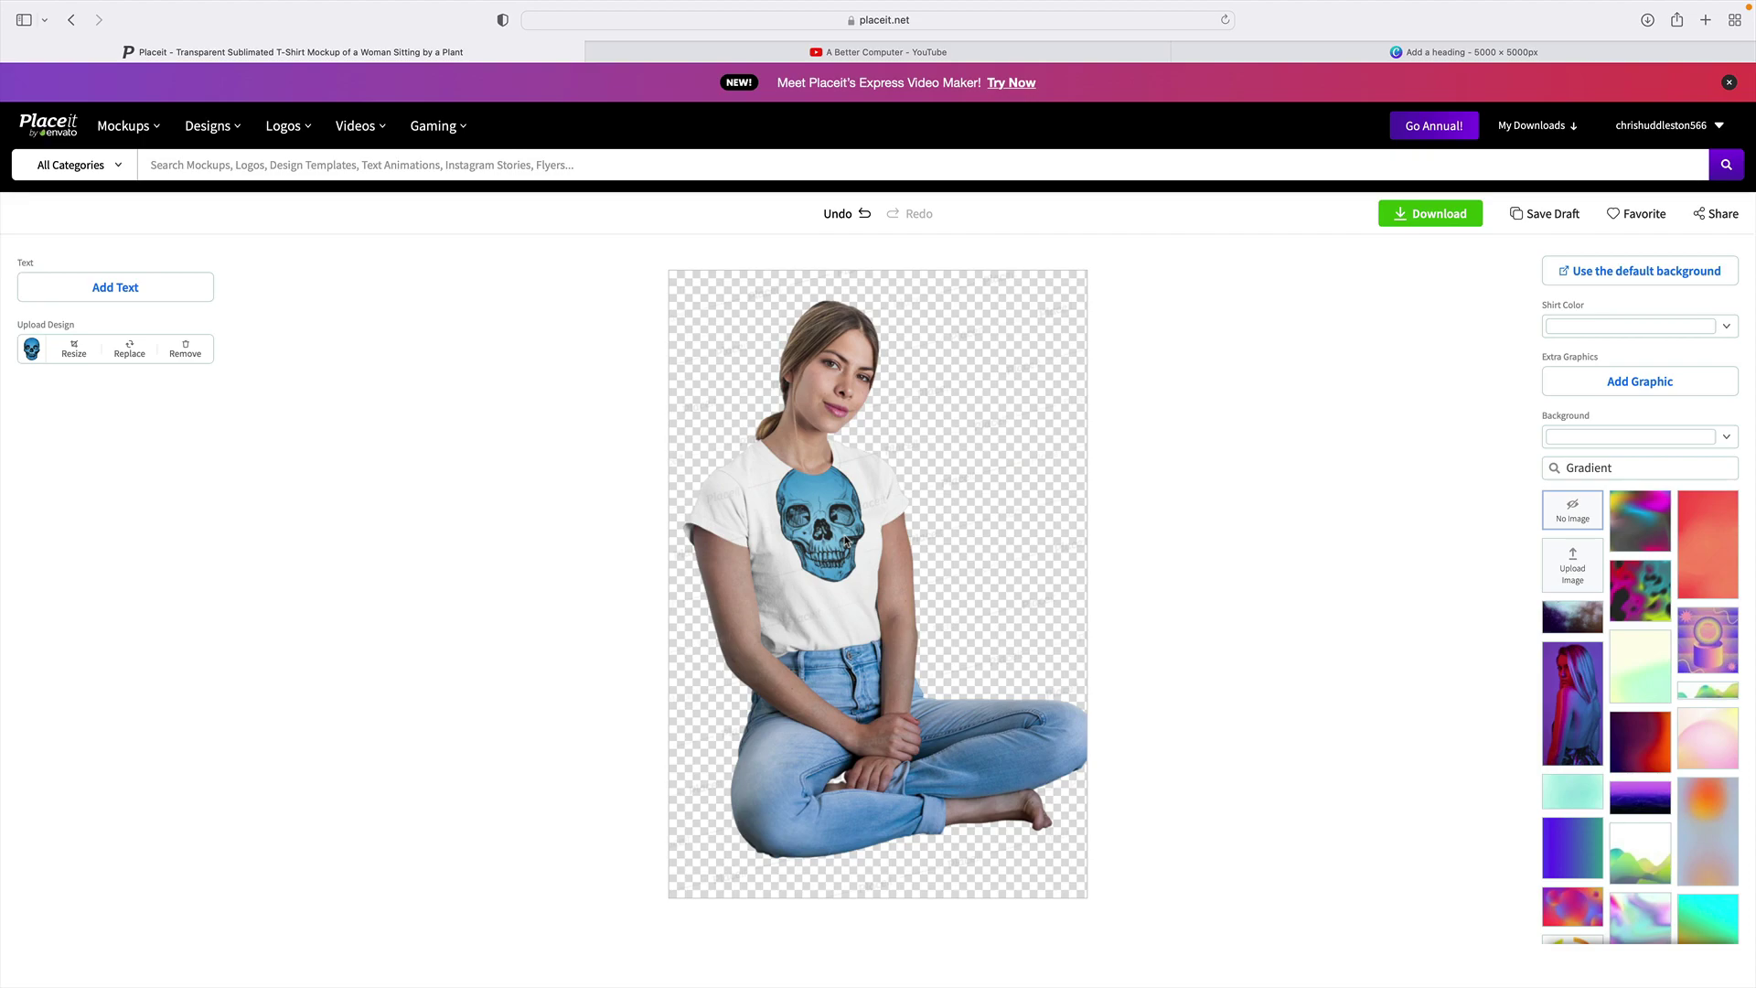
left_click(76, 351)
scroll(861, 535, "up", 2)
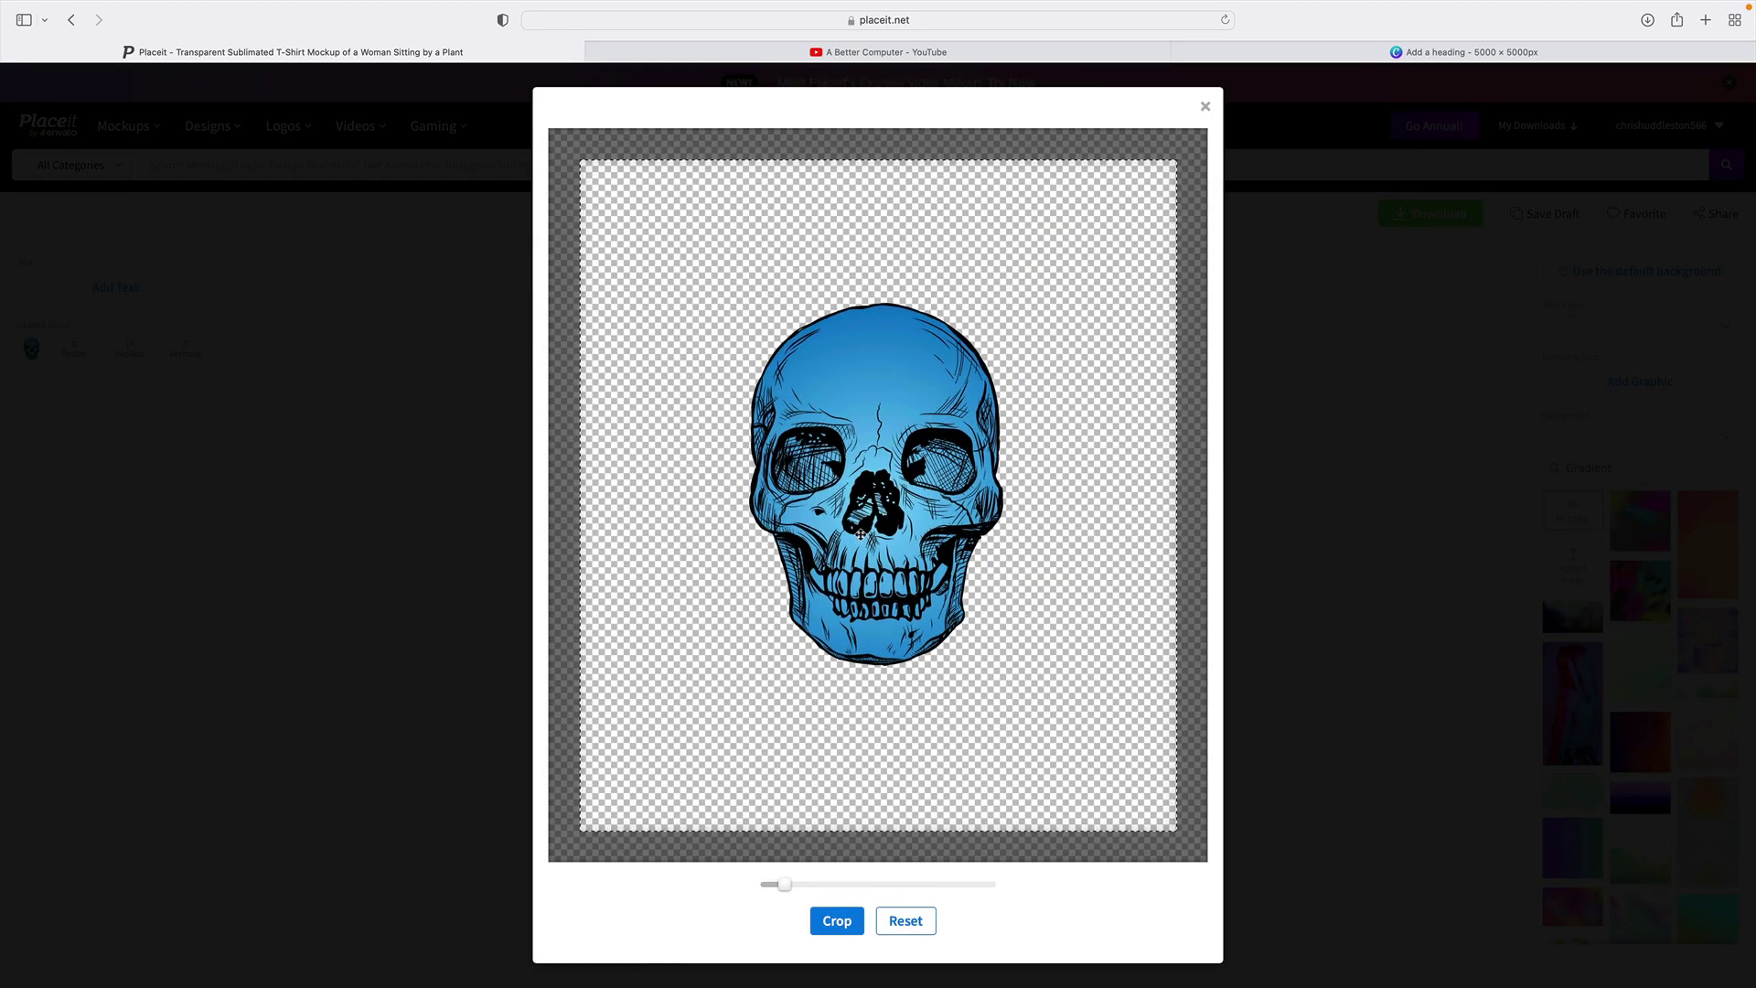
left_click(835, 920)
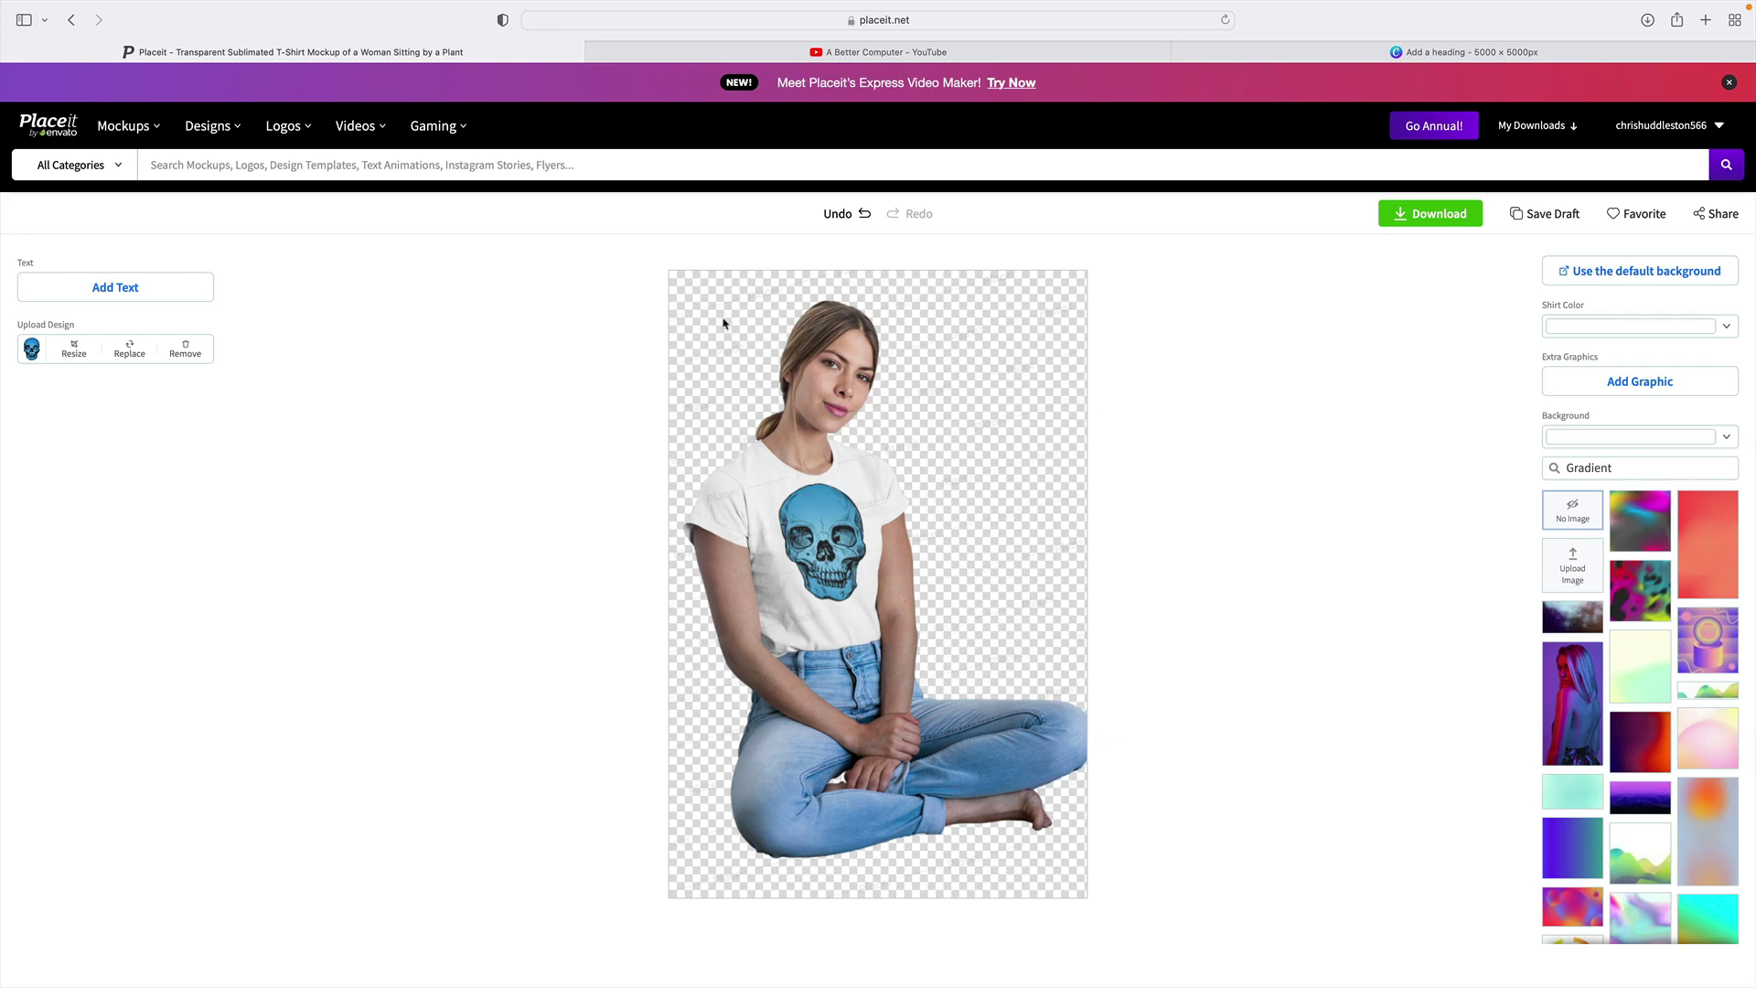
Step: Try the long-haired woman photo, the red gradient and the blue-to-teal gradient as the mockup's background
left_click(1726, 438)
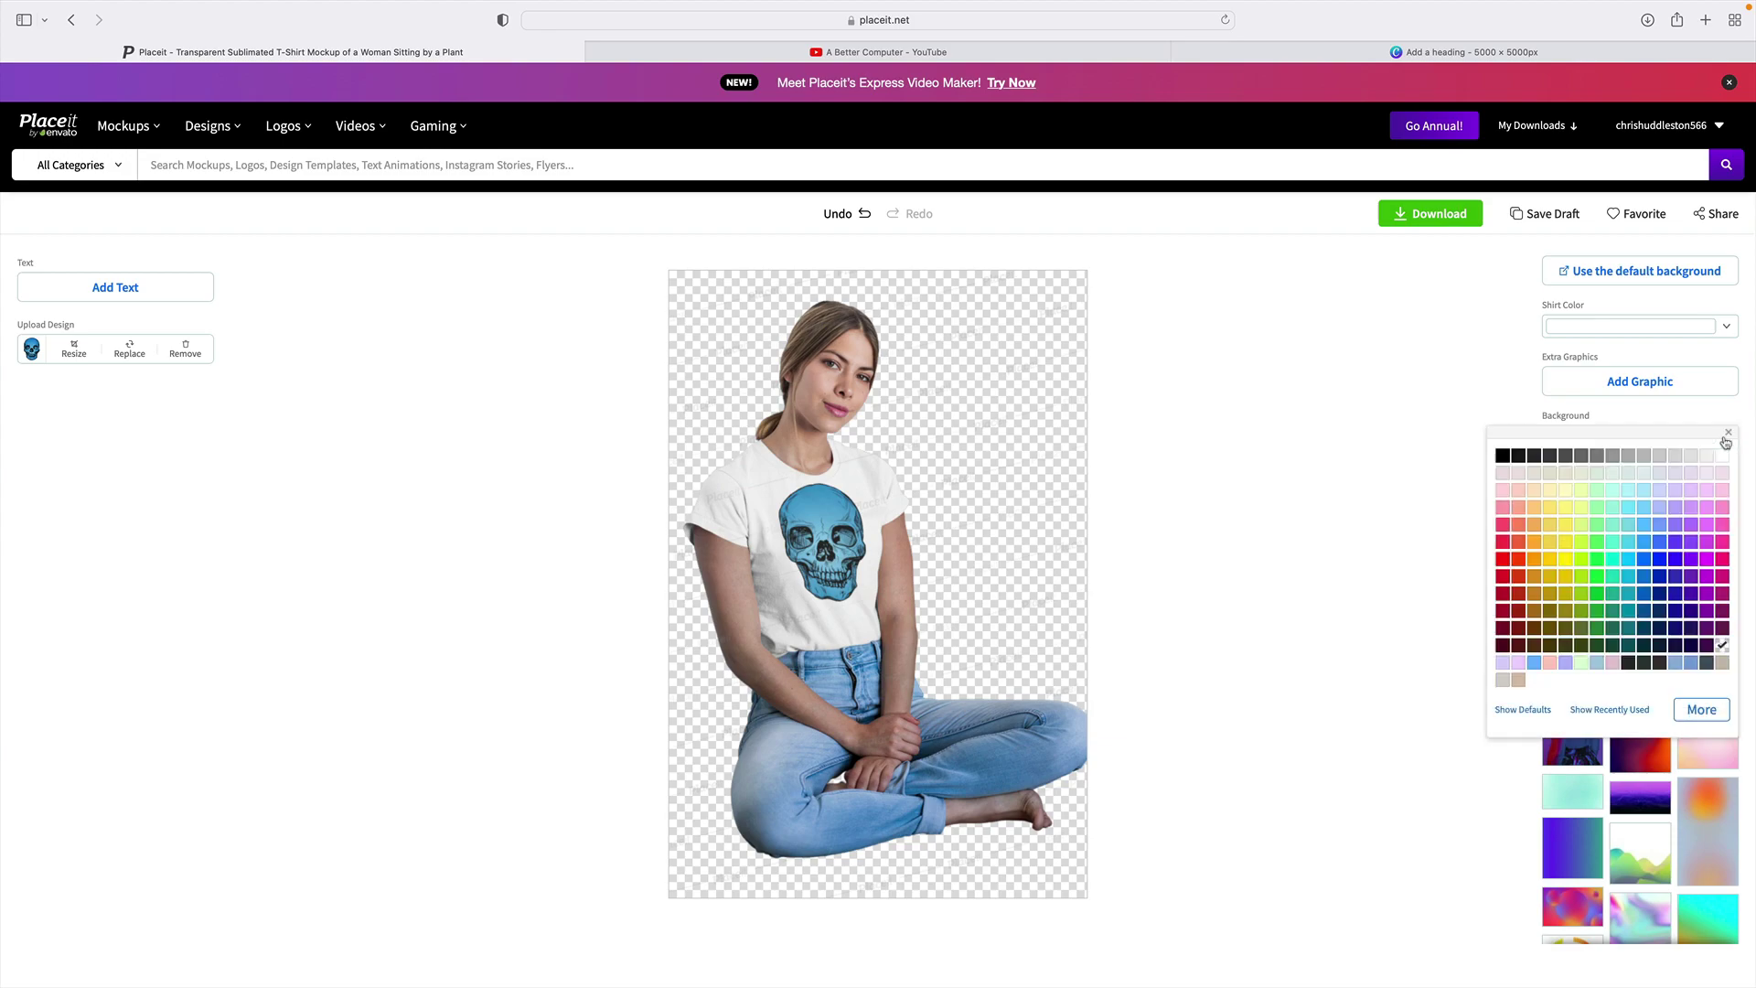
left_click(1399, 544)
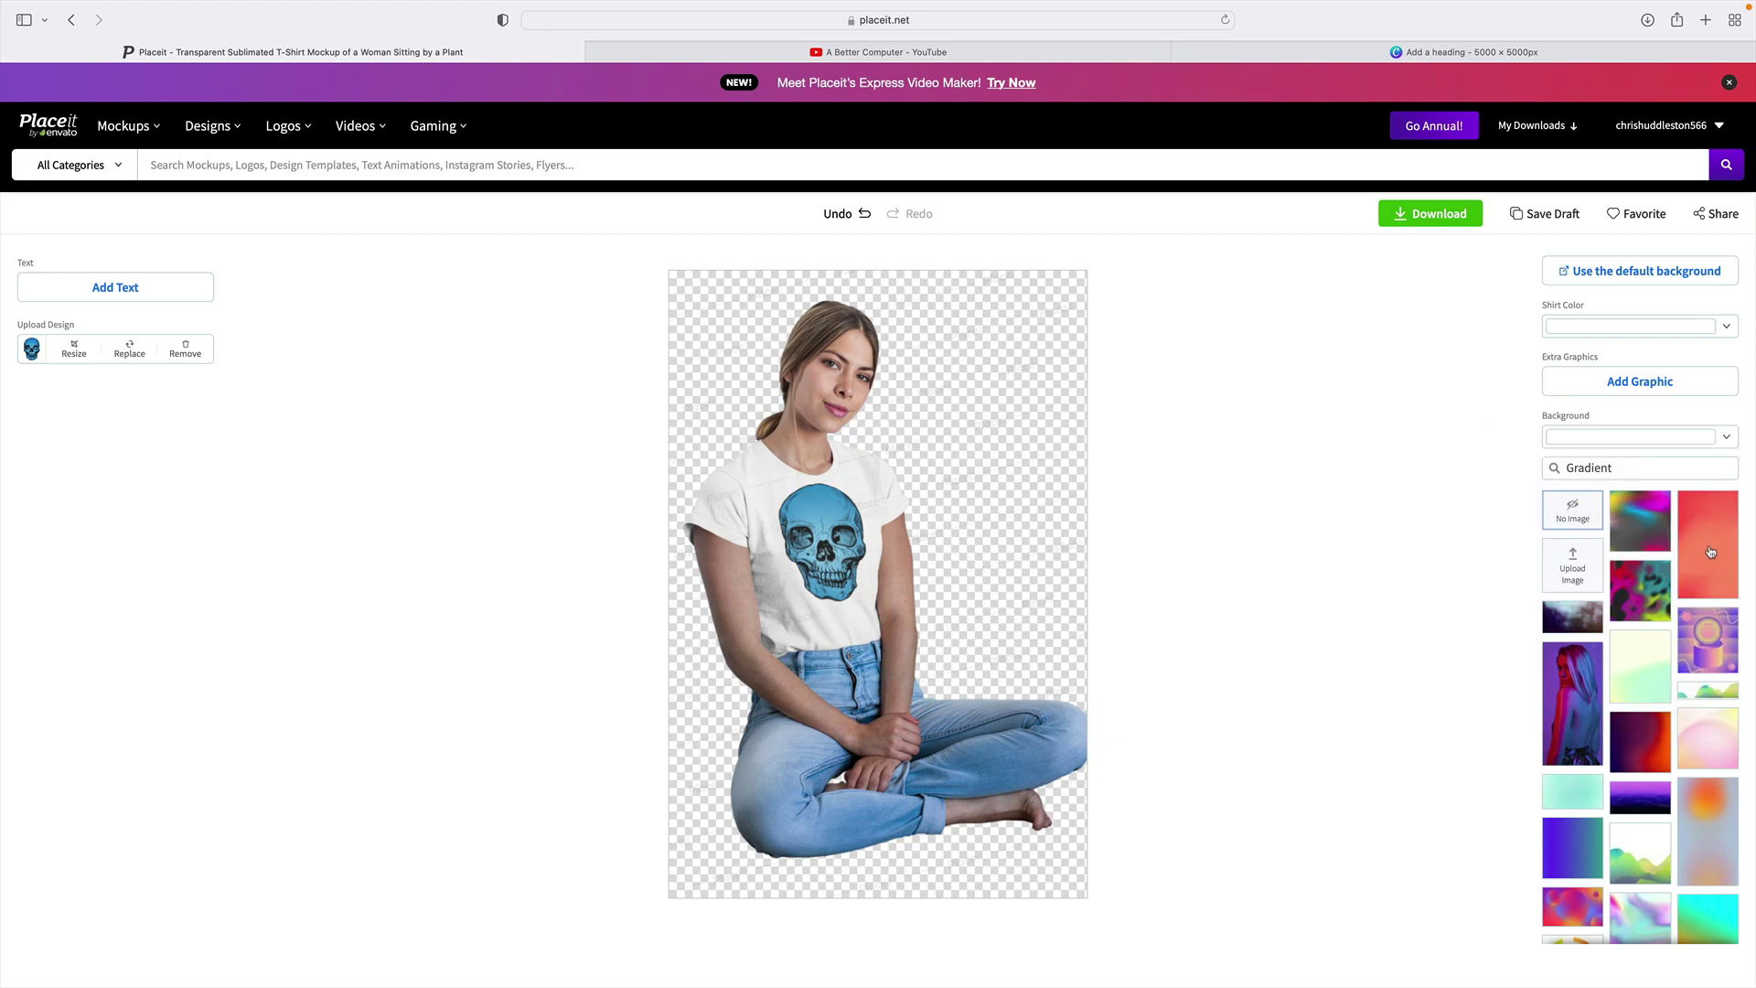
left_click(1566, 686)
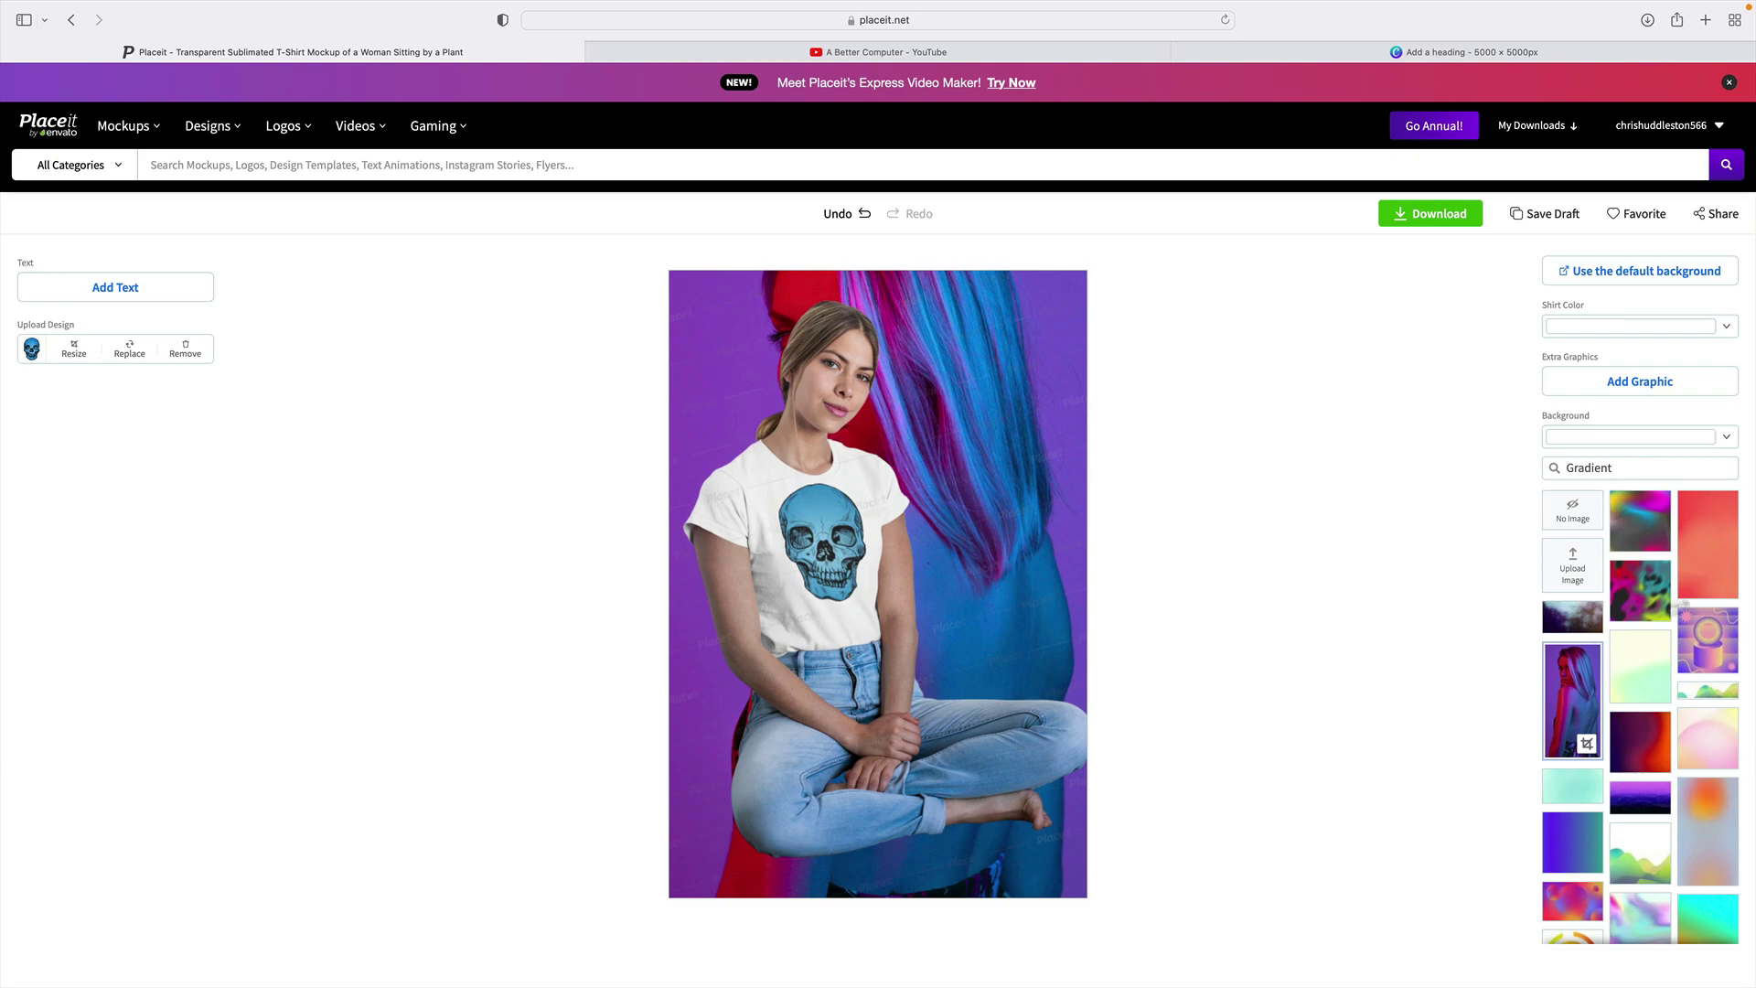
left_click(1717, 569)
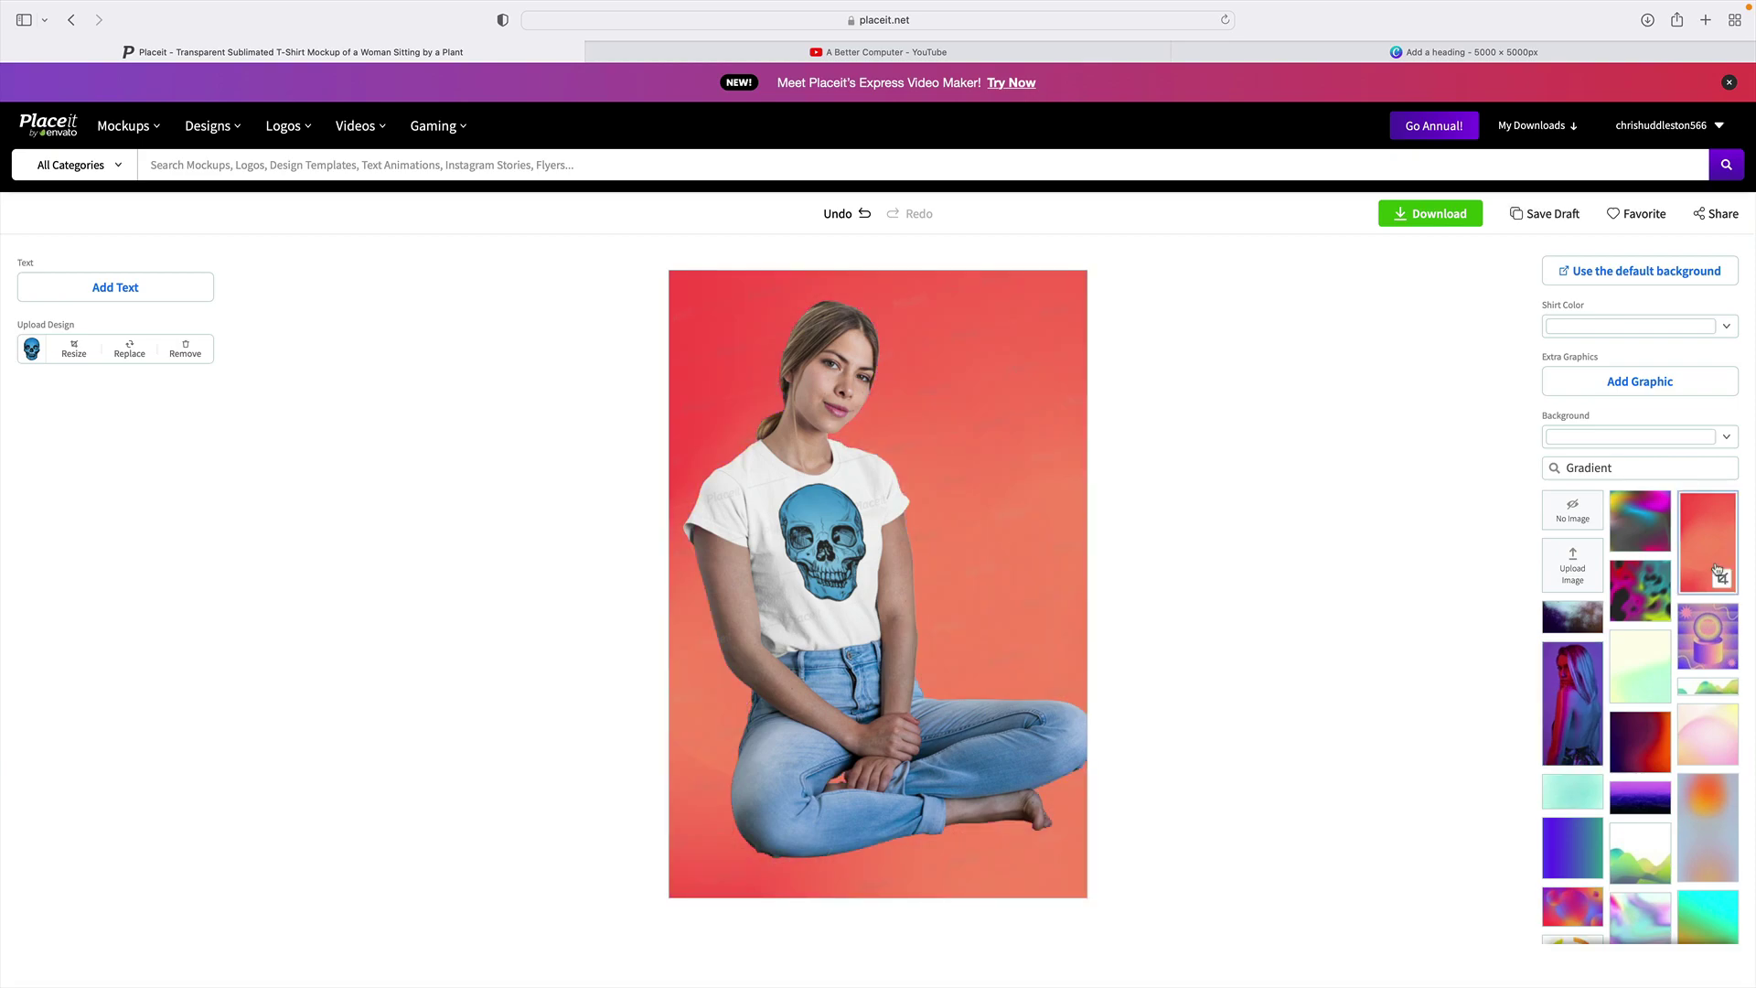
scroll(1650, 702, "down", 3)
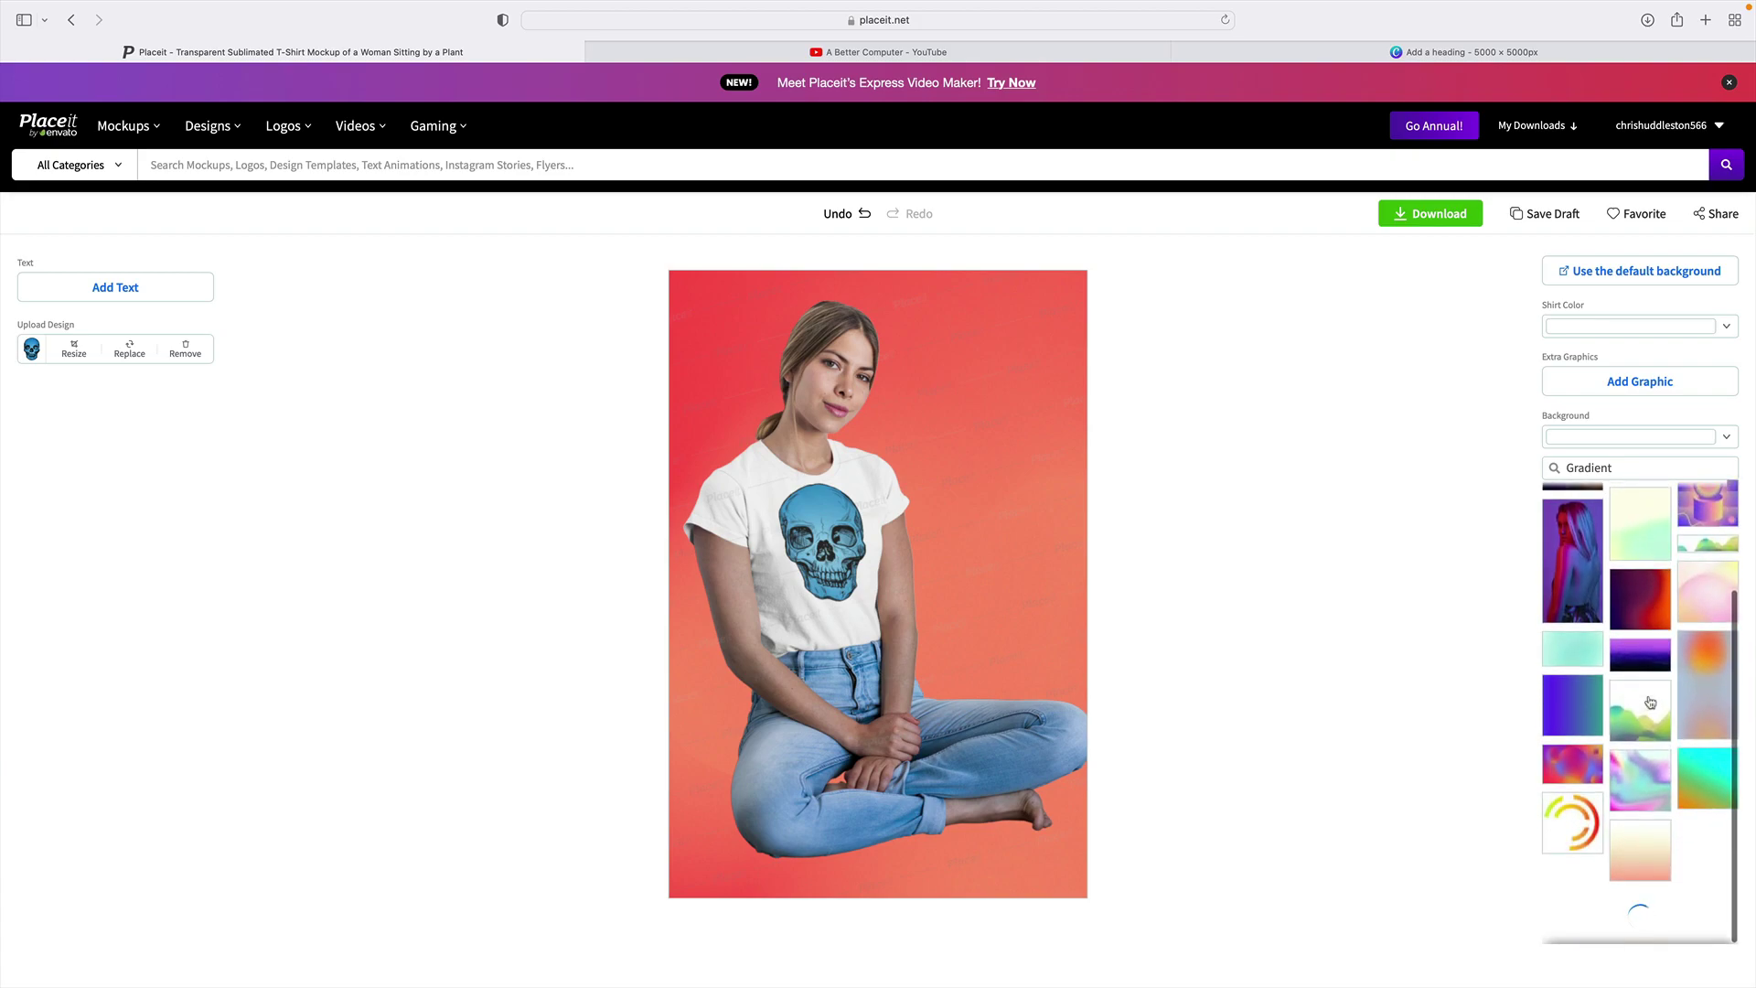
scroll(1650, 702, "down", 1)
left_click(1581, 666)
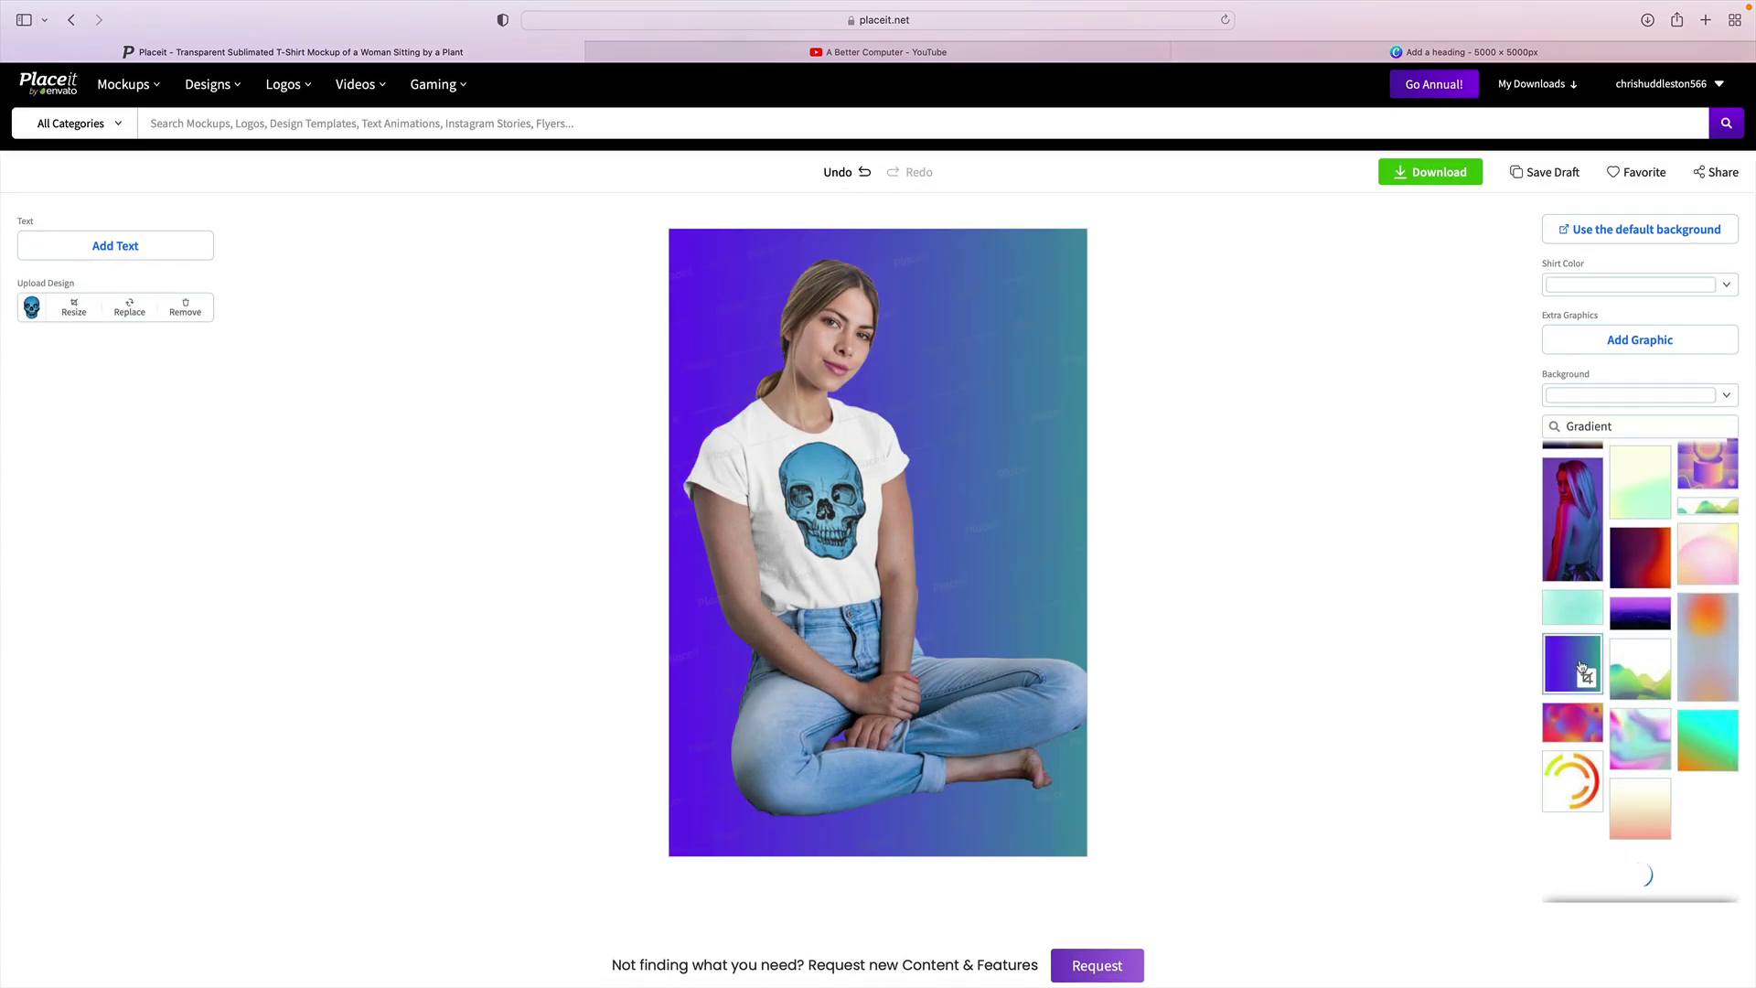
Step: Set the background color to dark green and remove the background image so the solid color fills the backdrop
left_click(1728, 396)
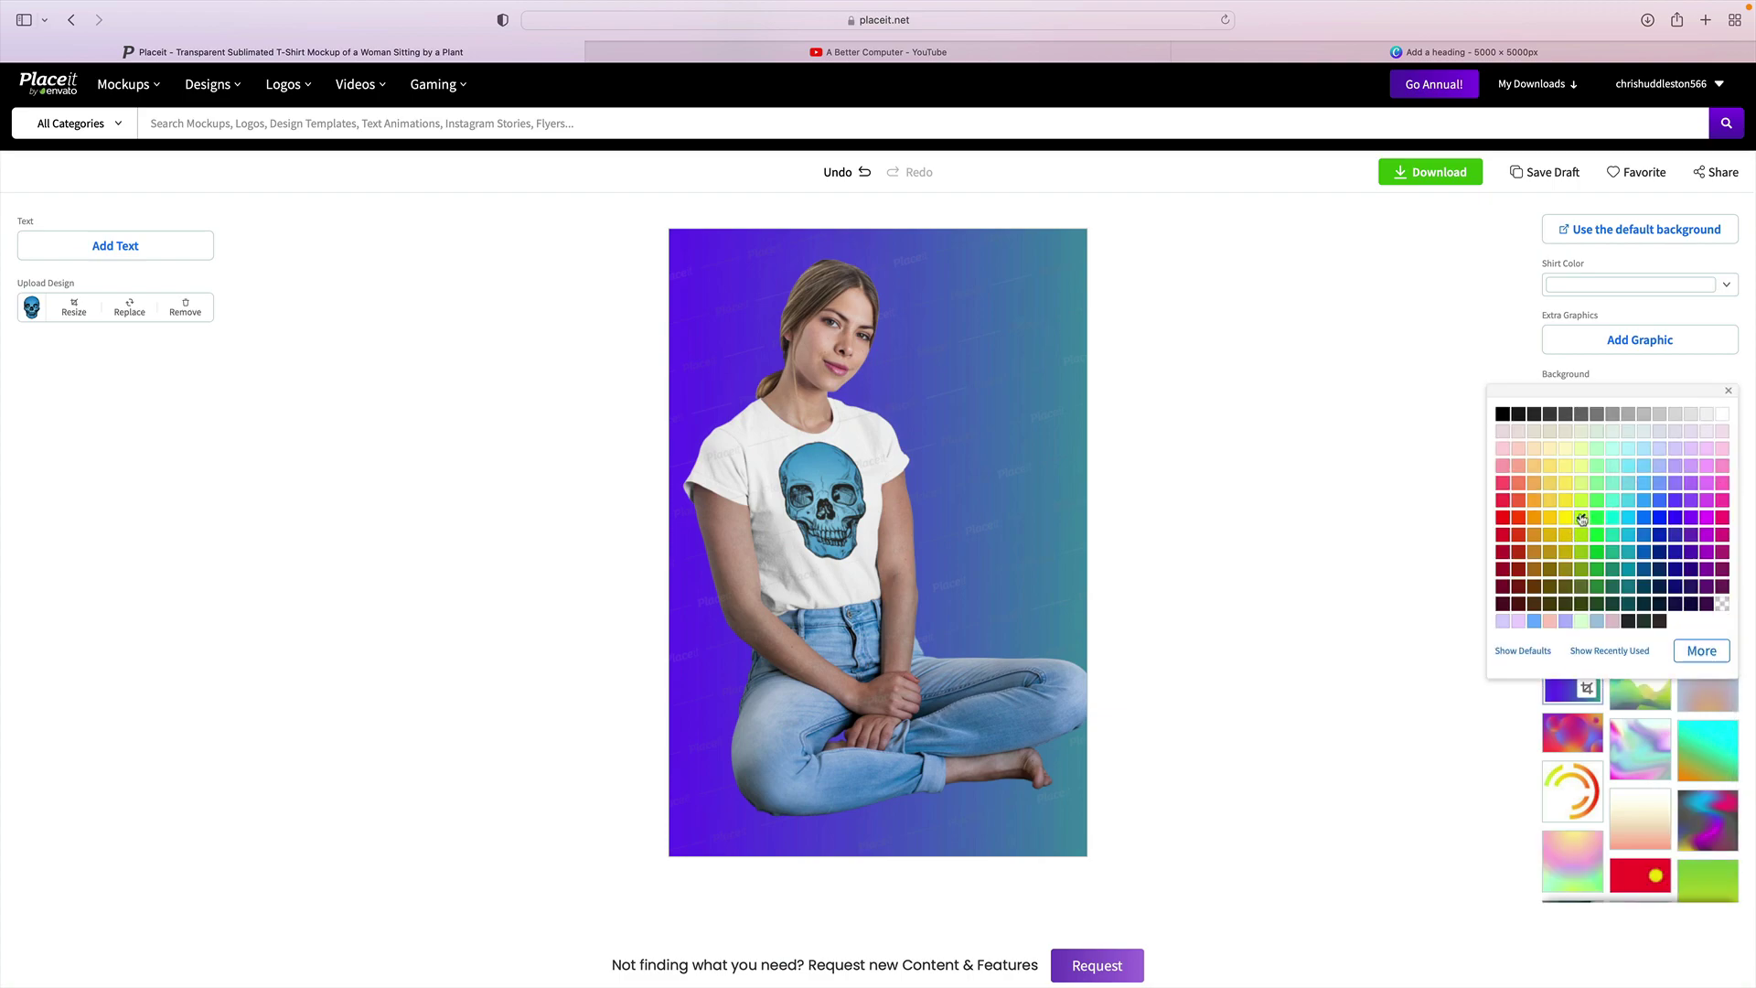
left_click(1581, 519)
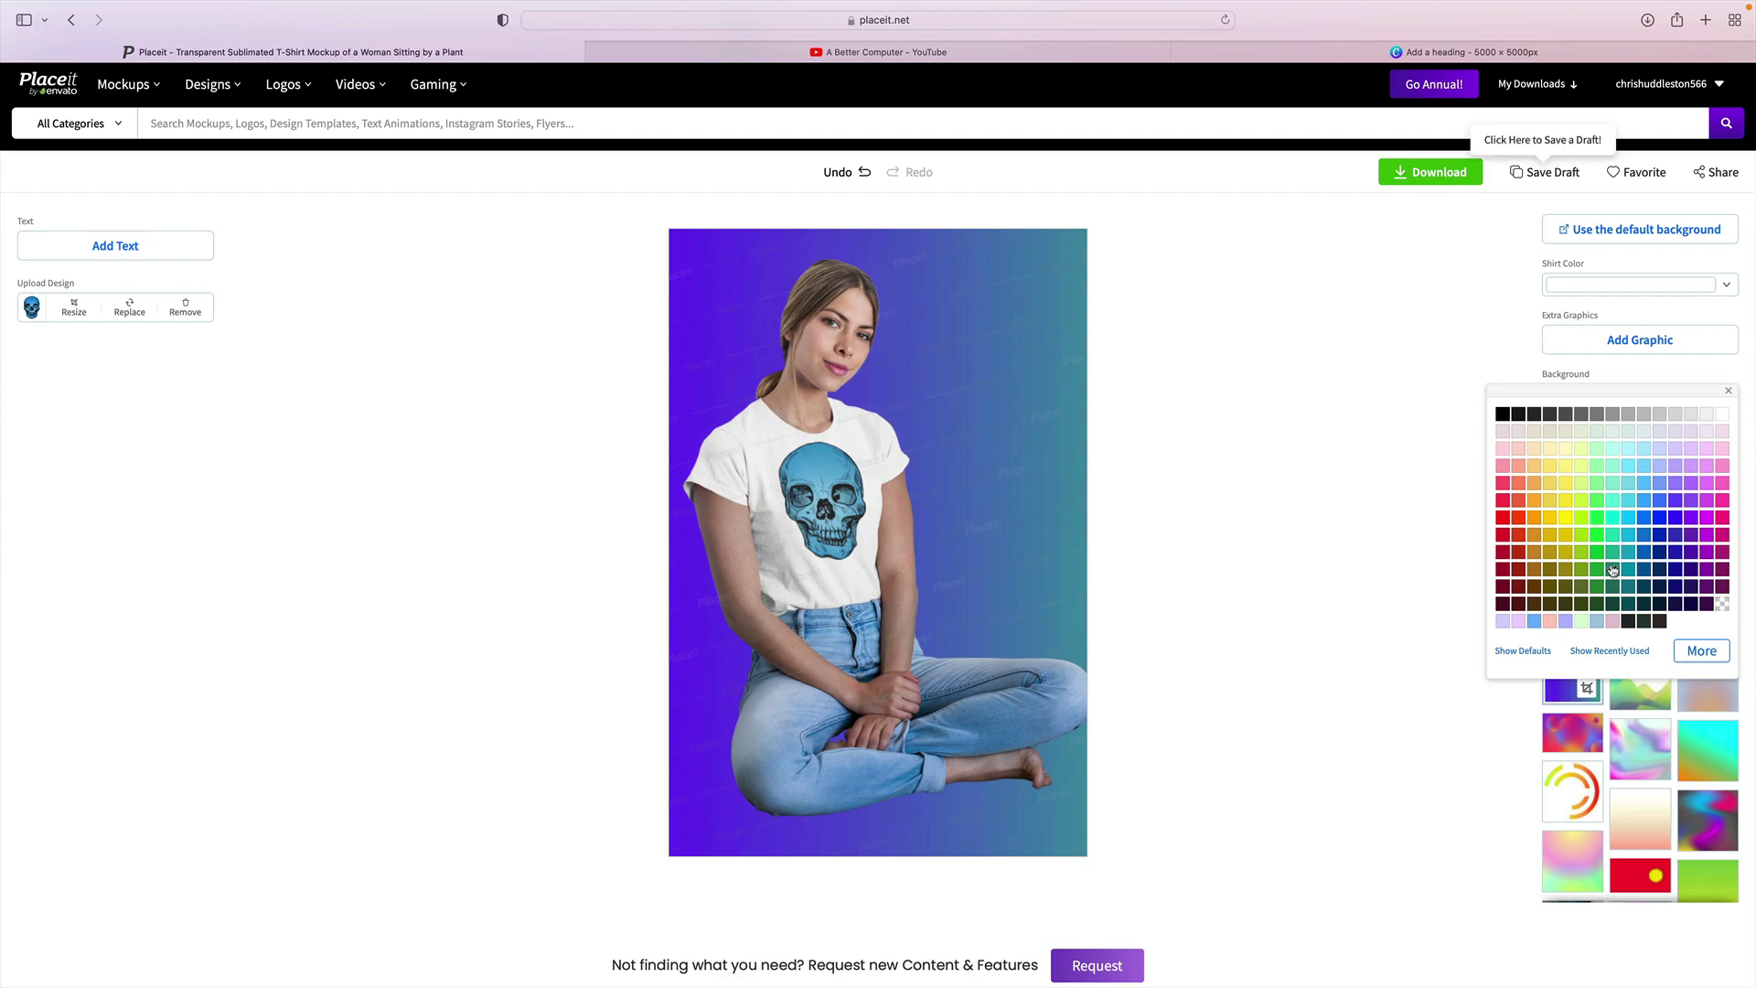
left_click(1428, 570)
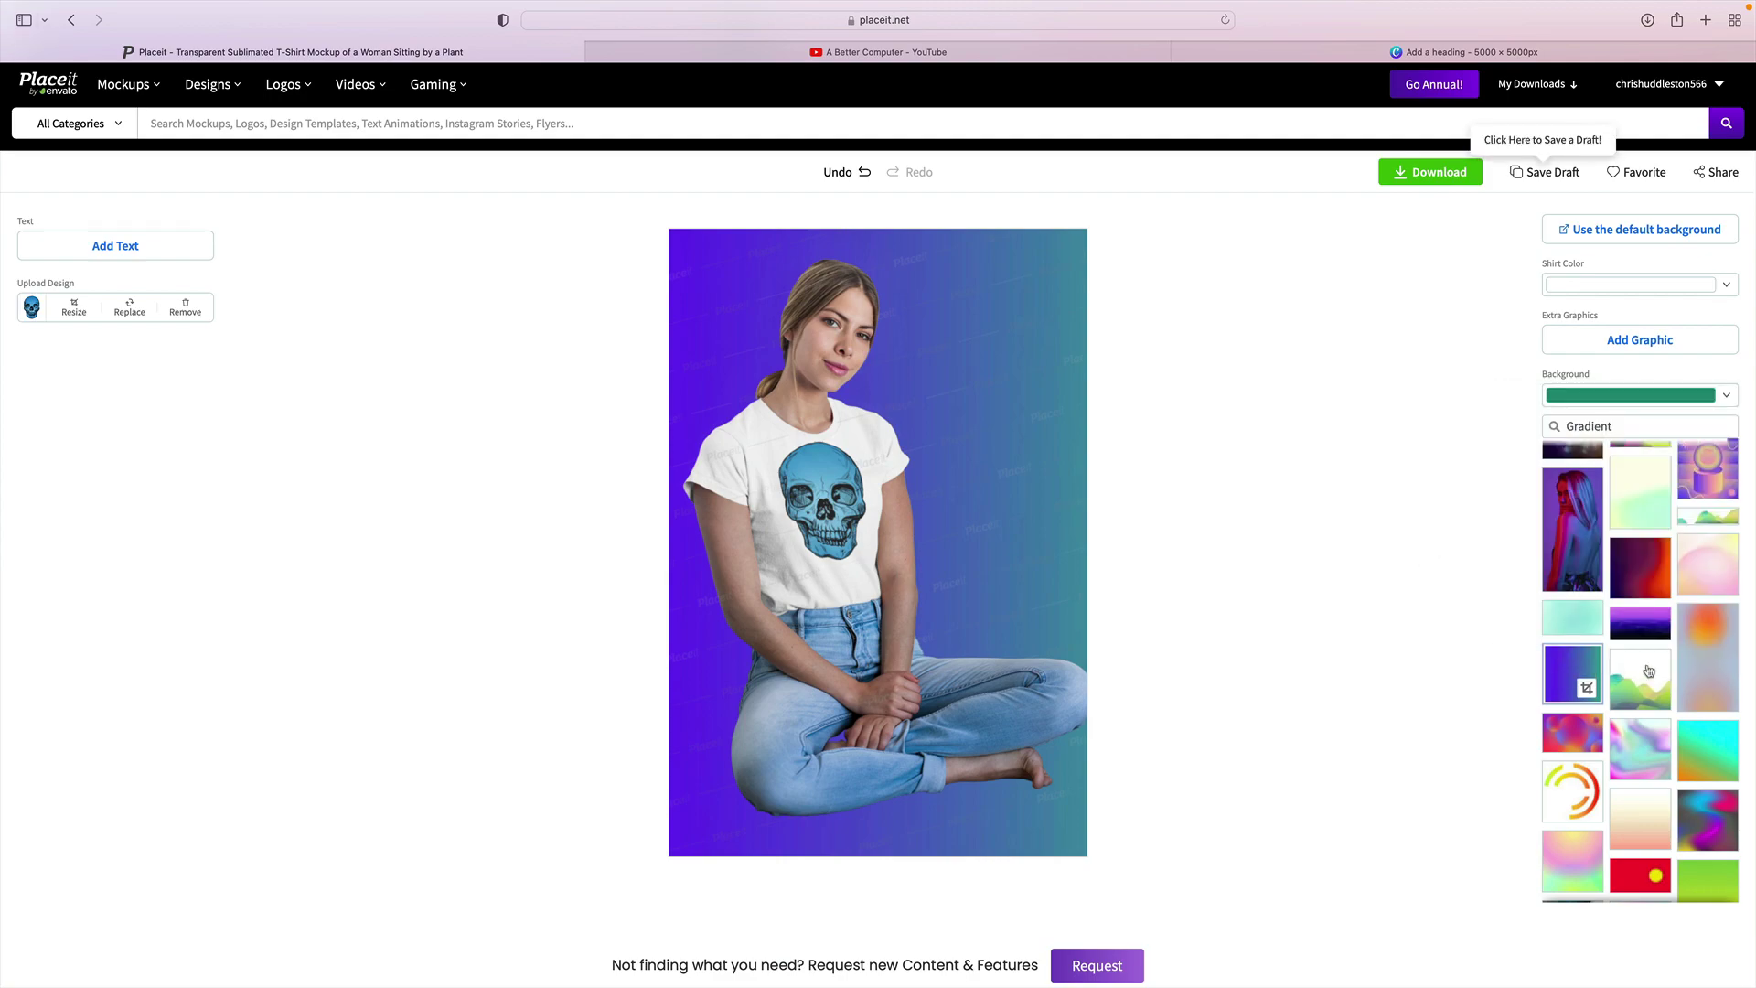
scroll(1648, 671, "up", 3)
scroll(1648, 671, "down", 1)
scroll(1649, 671, "up", 2)
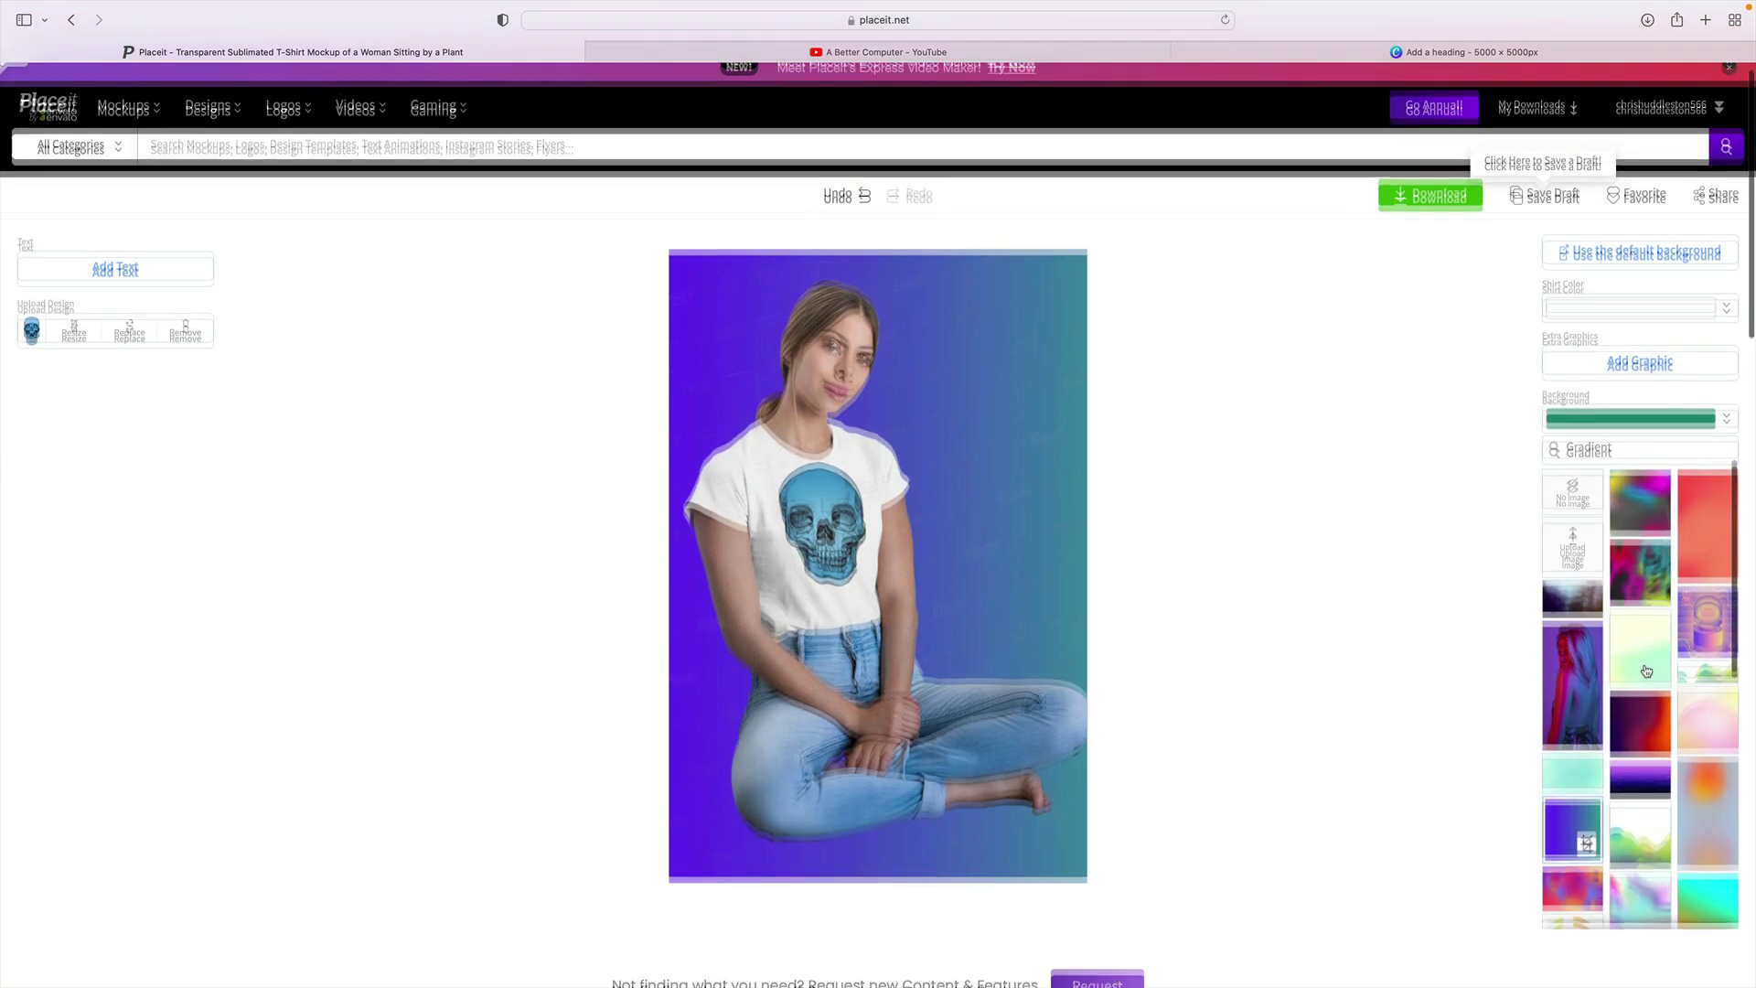
left_click(1571, 508)
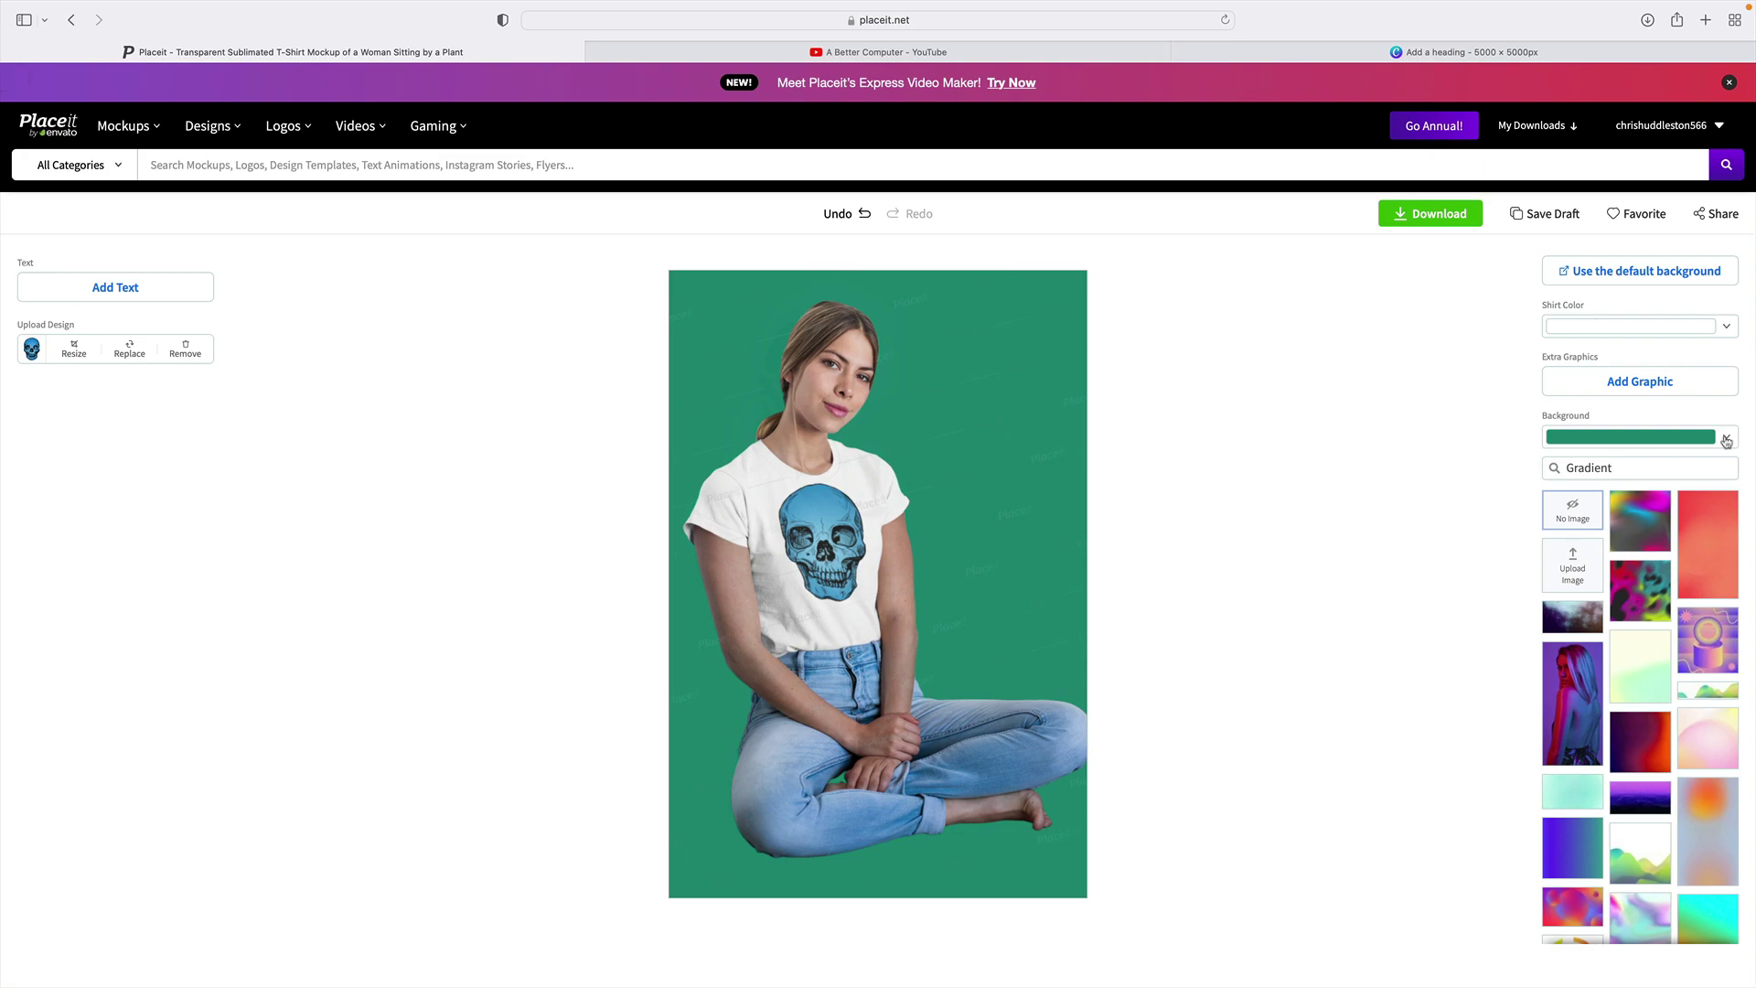
Step: Change the background color to blue #0E78D8 and inspect its hex code in the extended color options
left_click(1726, 440)
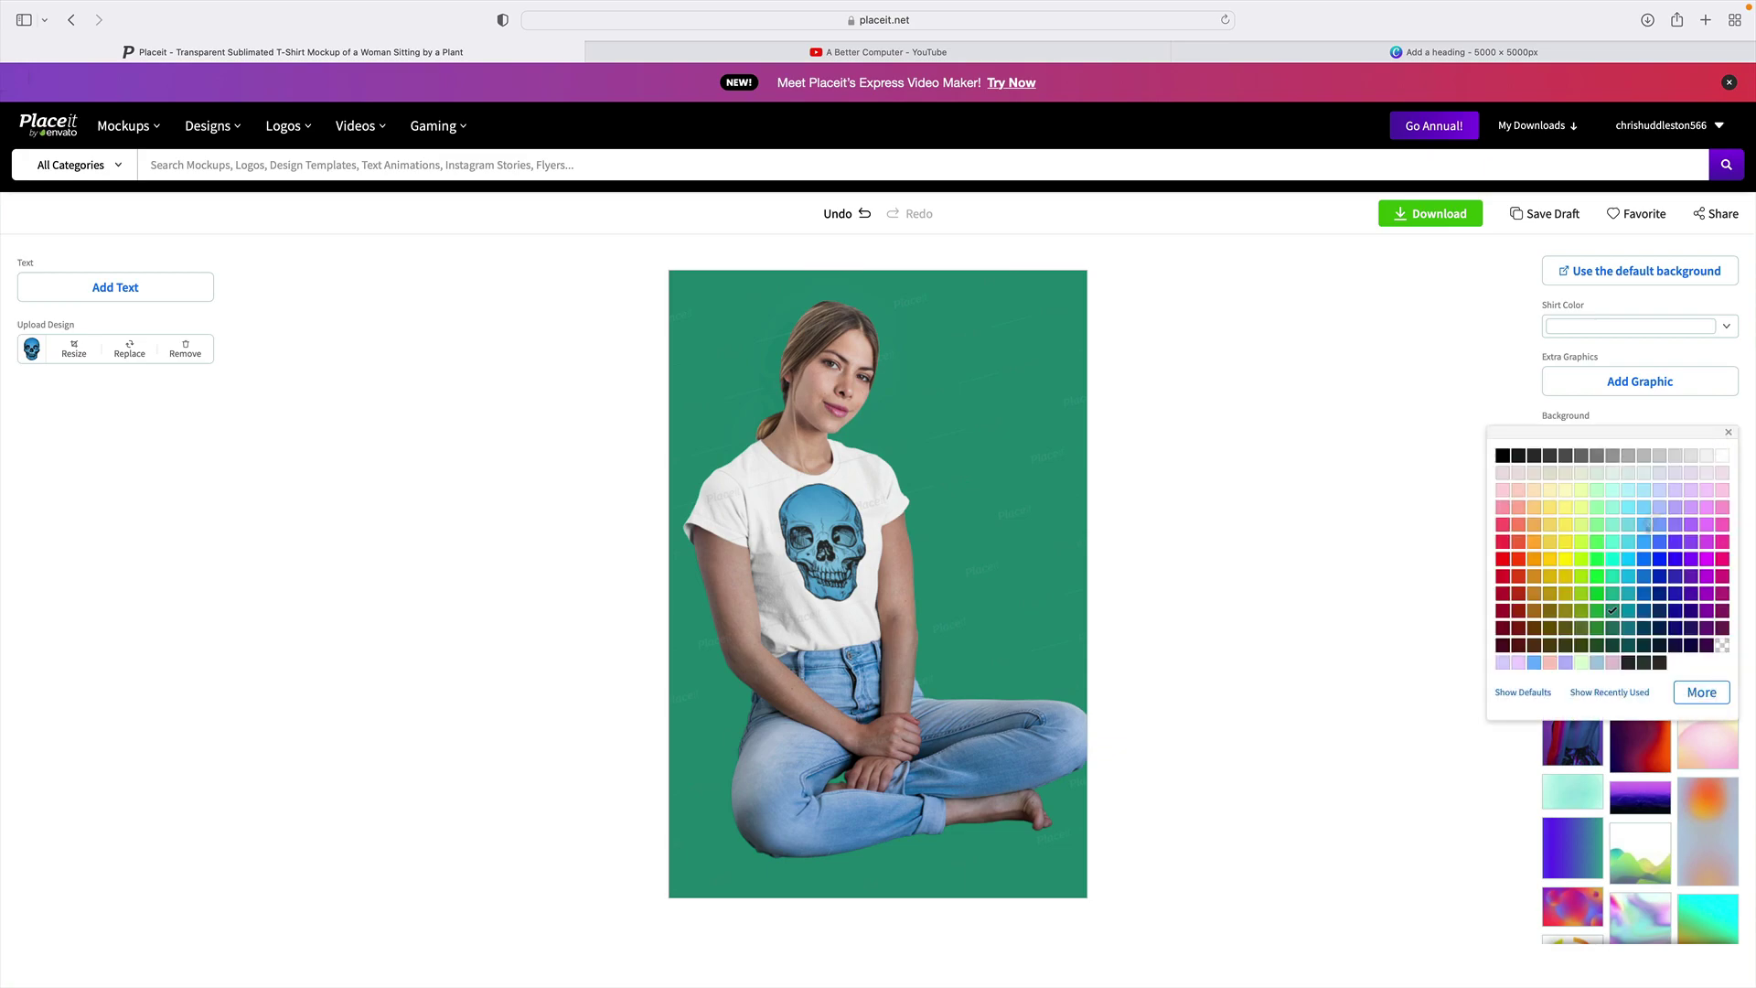
left_click(1643, 574)
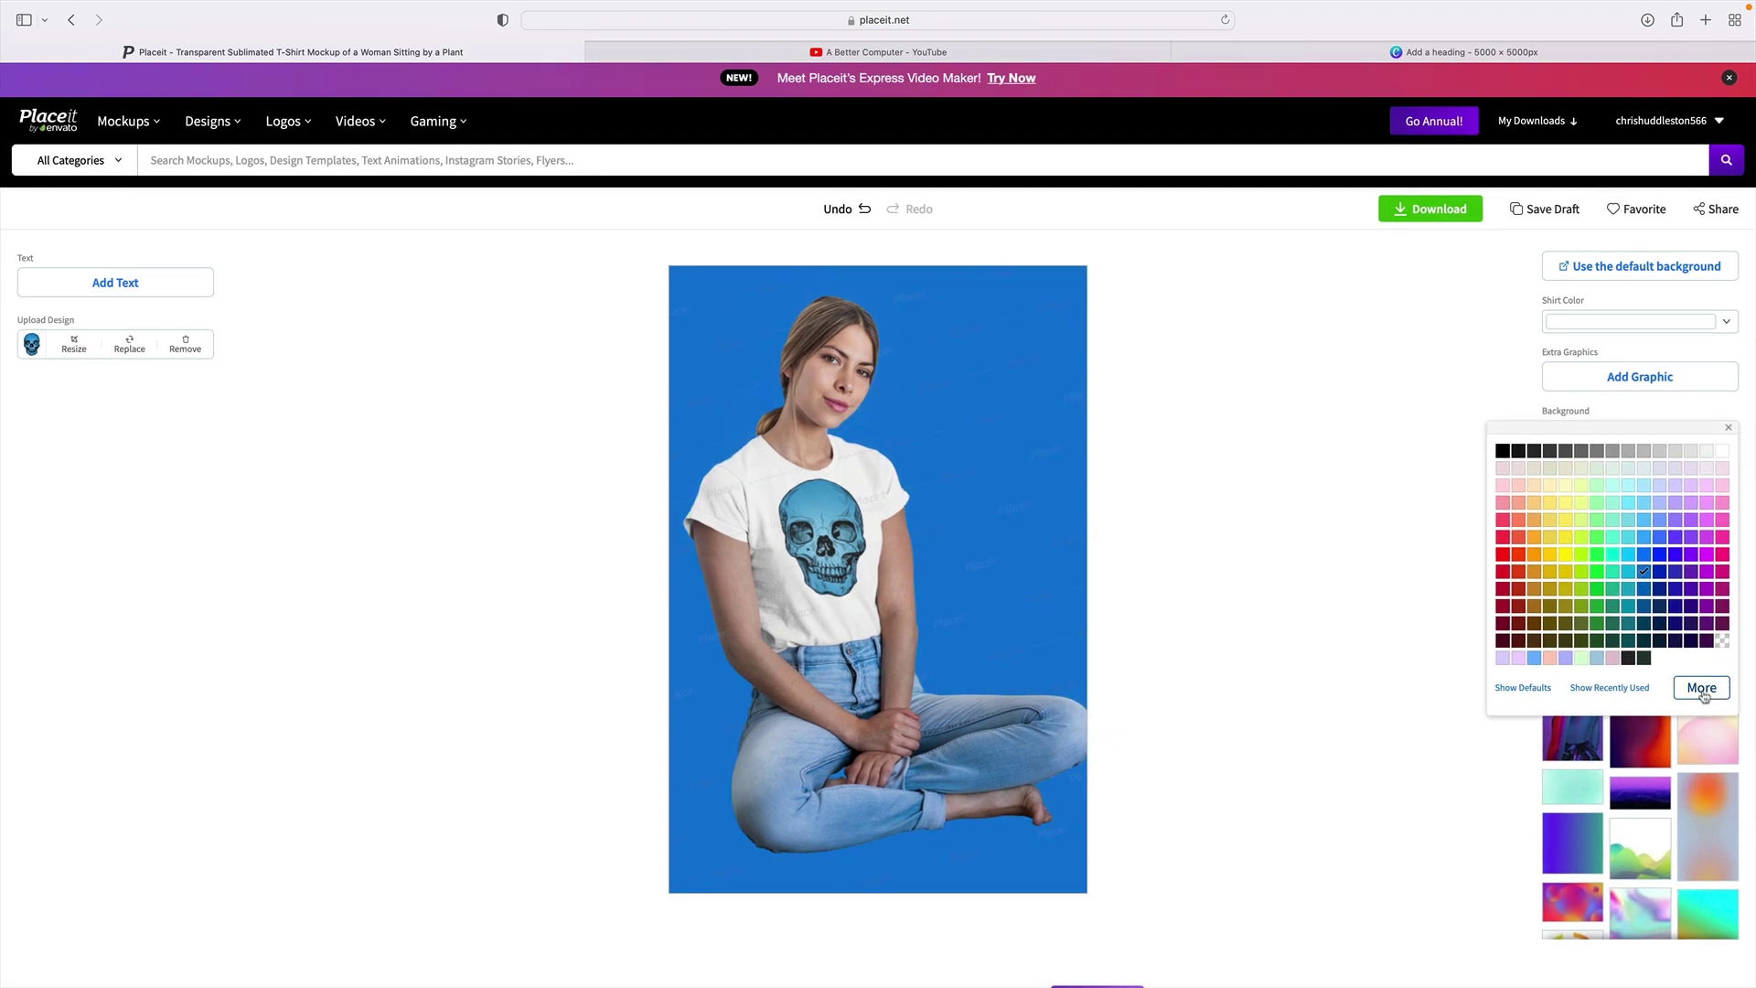
left_click(1702, 687)
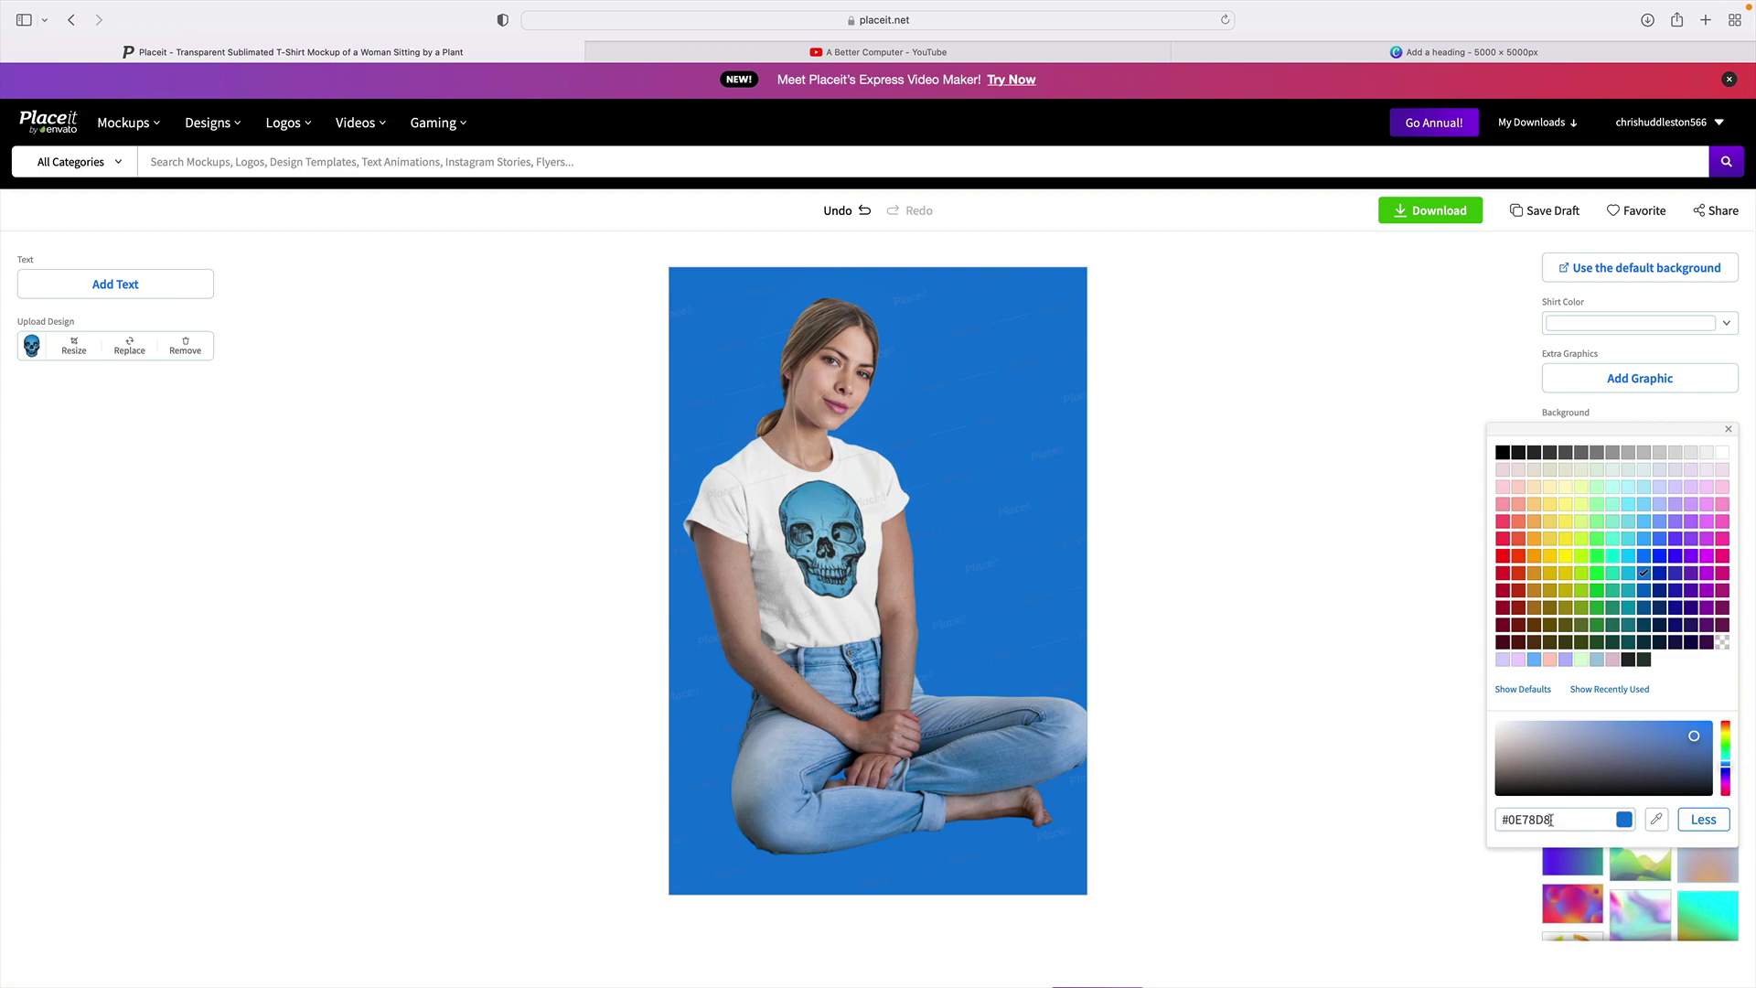
left_click_drag(1555, 819, 1504, 819)
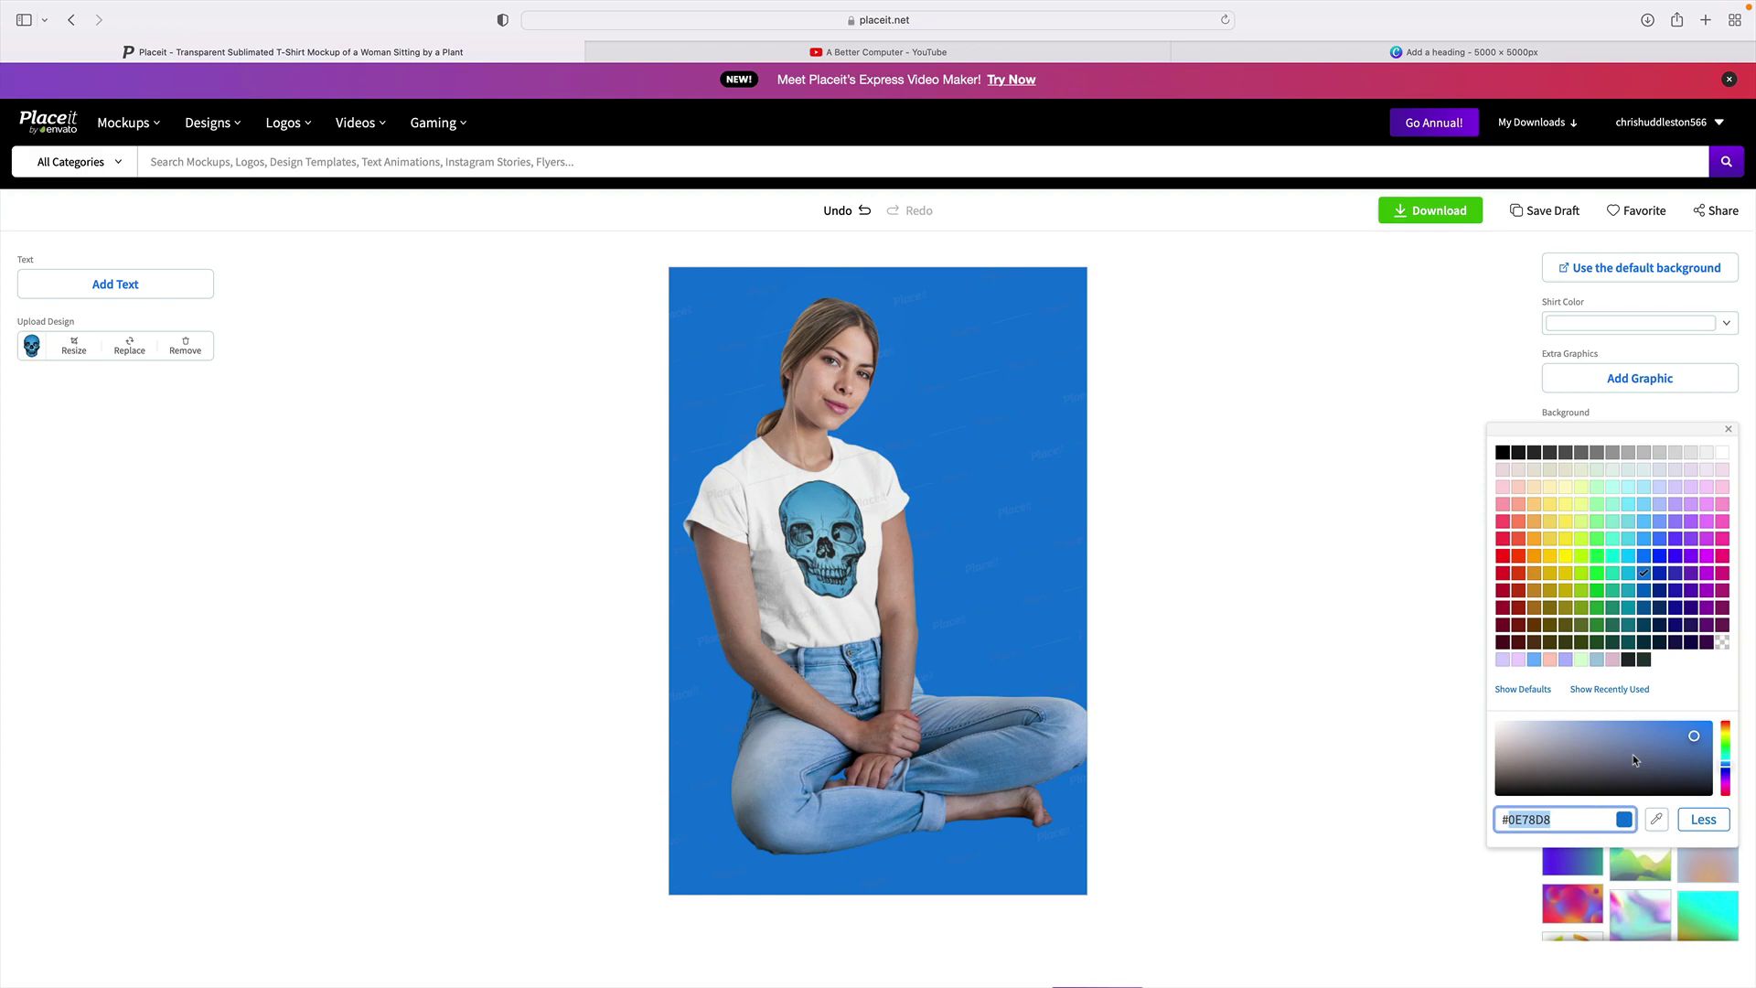
left_click(1362, 555)
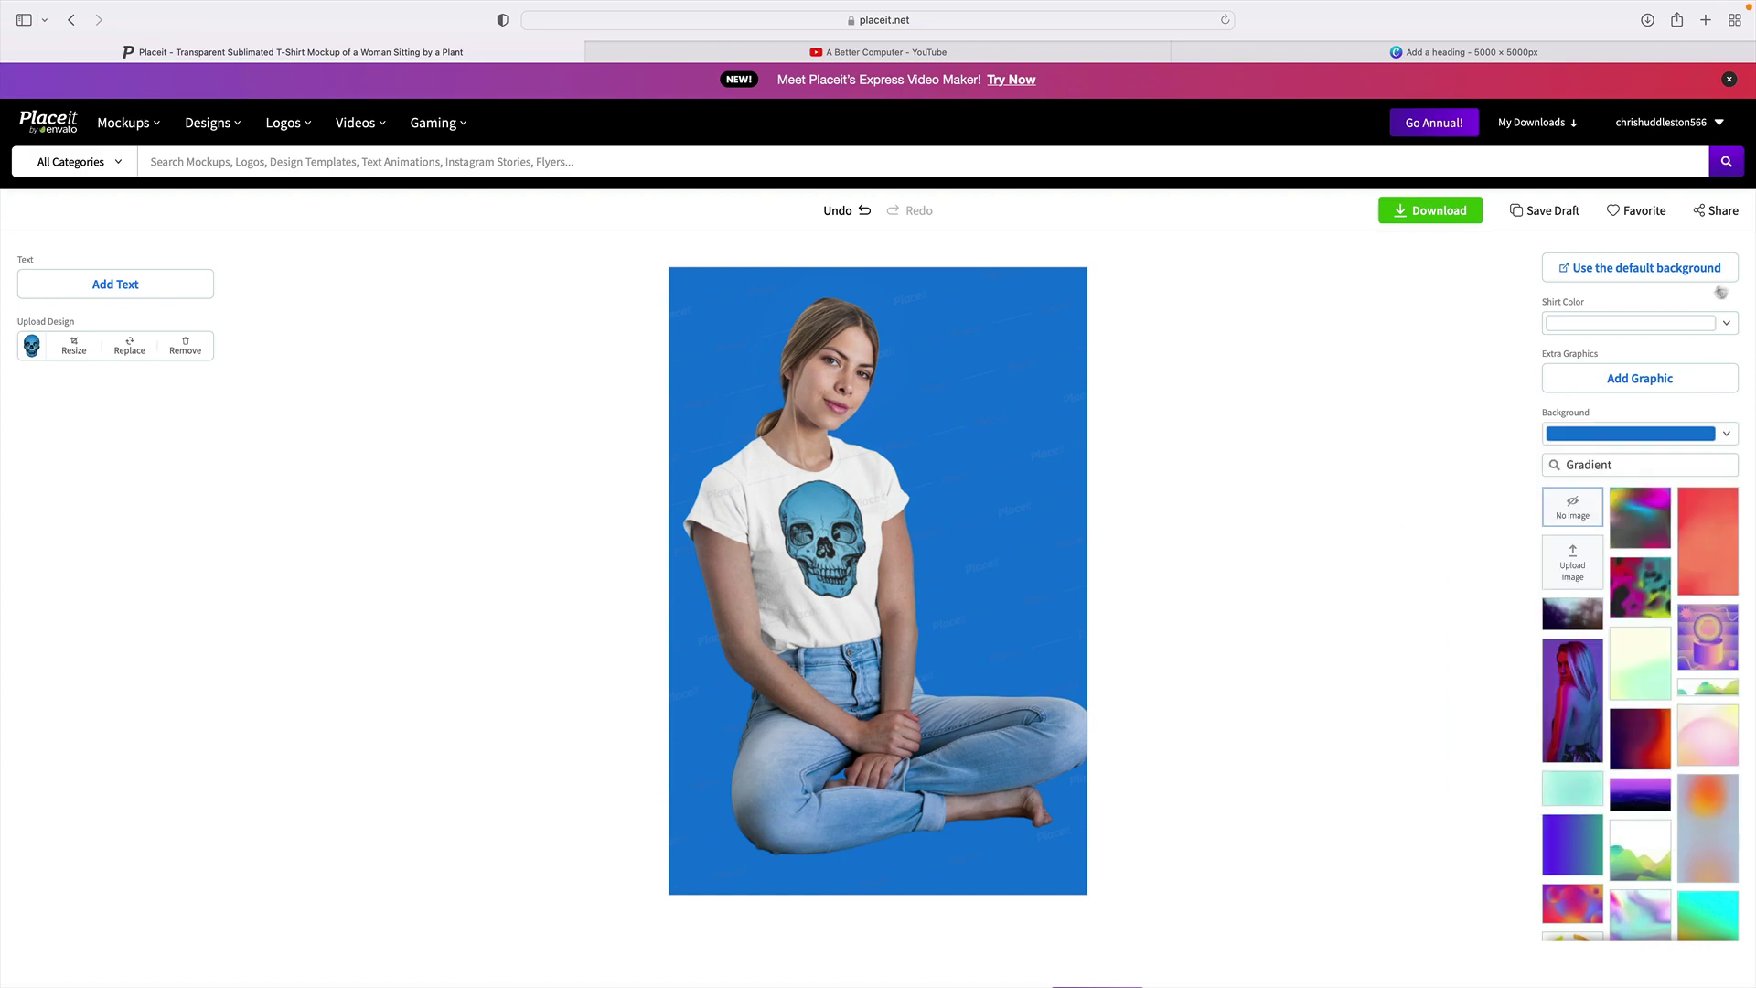
Step: Try black and lime green as the shirt color, and settle on light yellow
left_click(1727, 326)
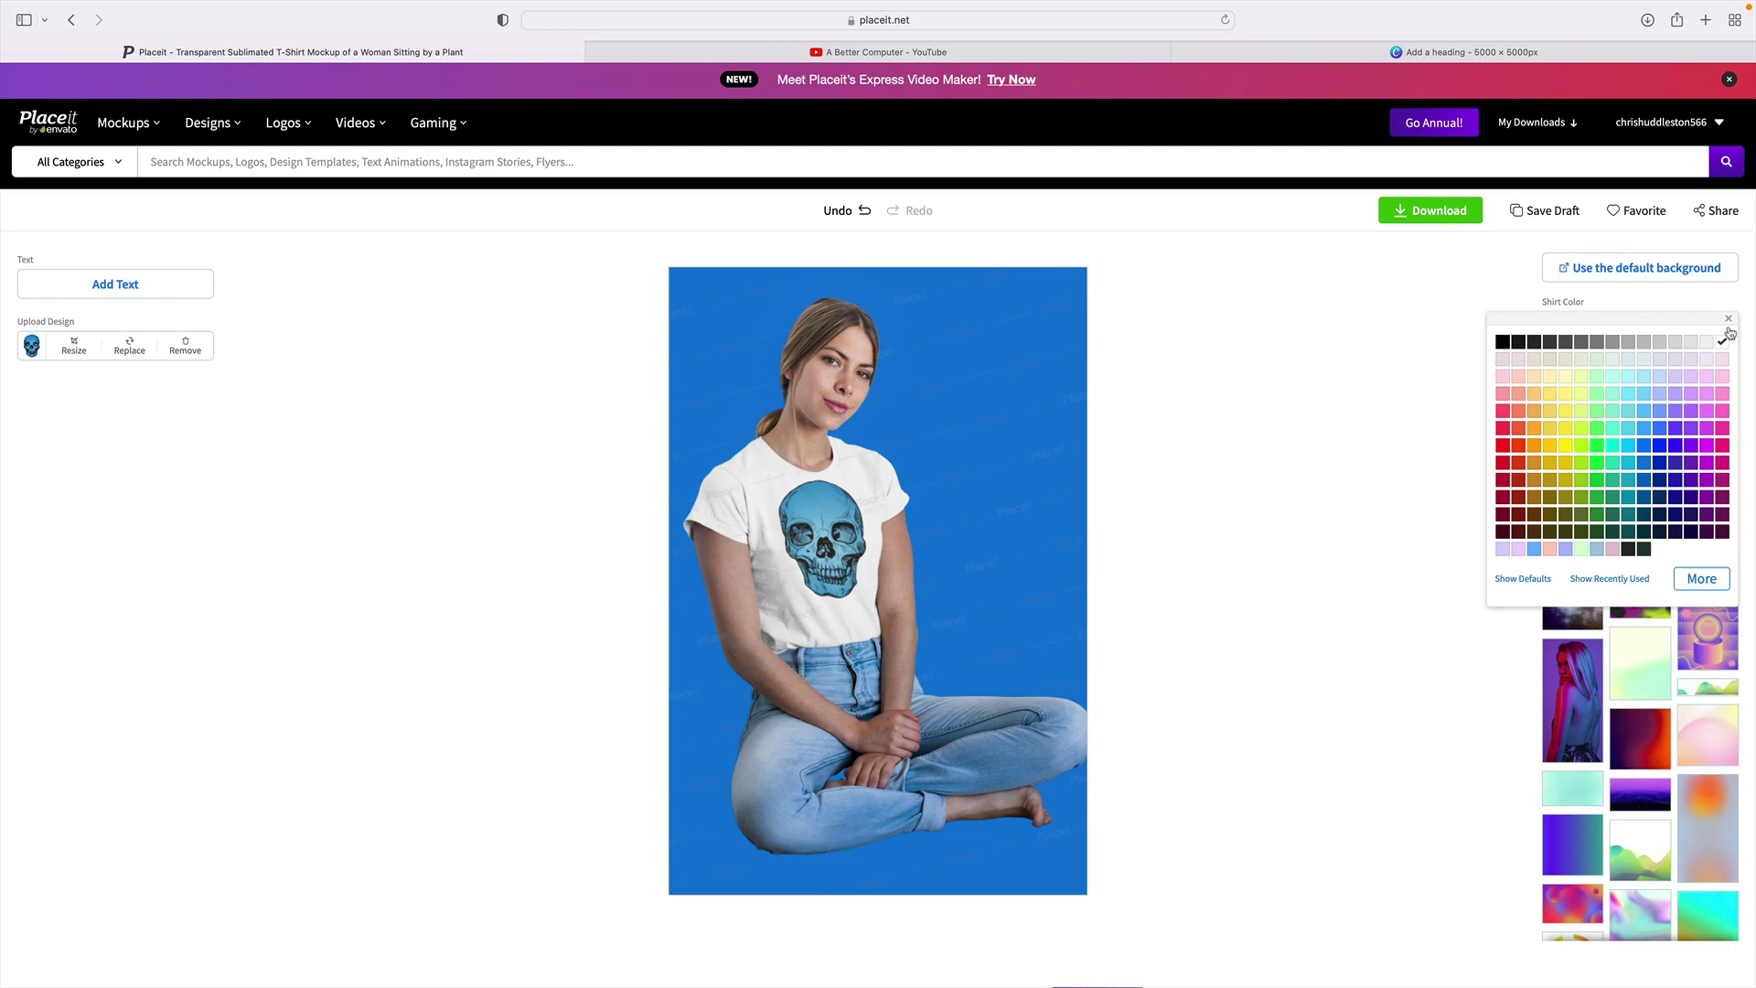
left_click(1503, 343)
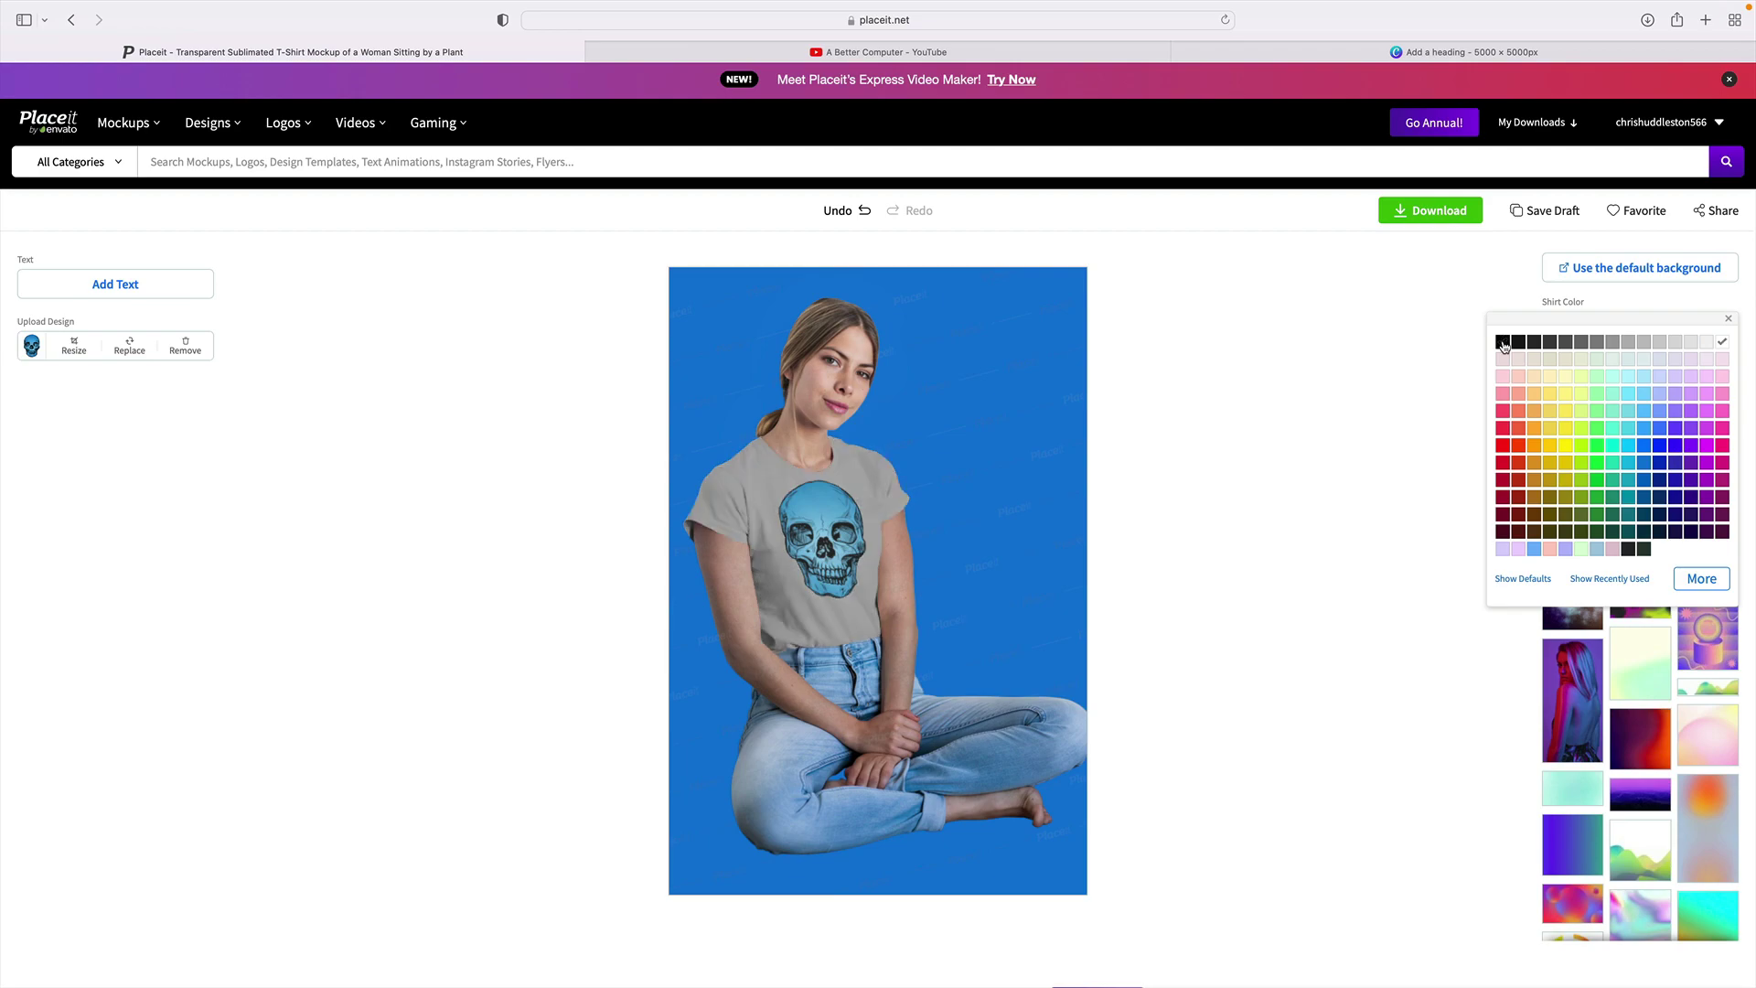
left_click(1582, 463)
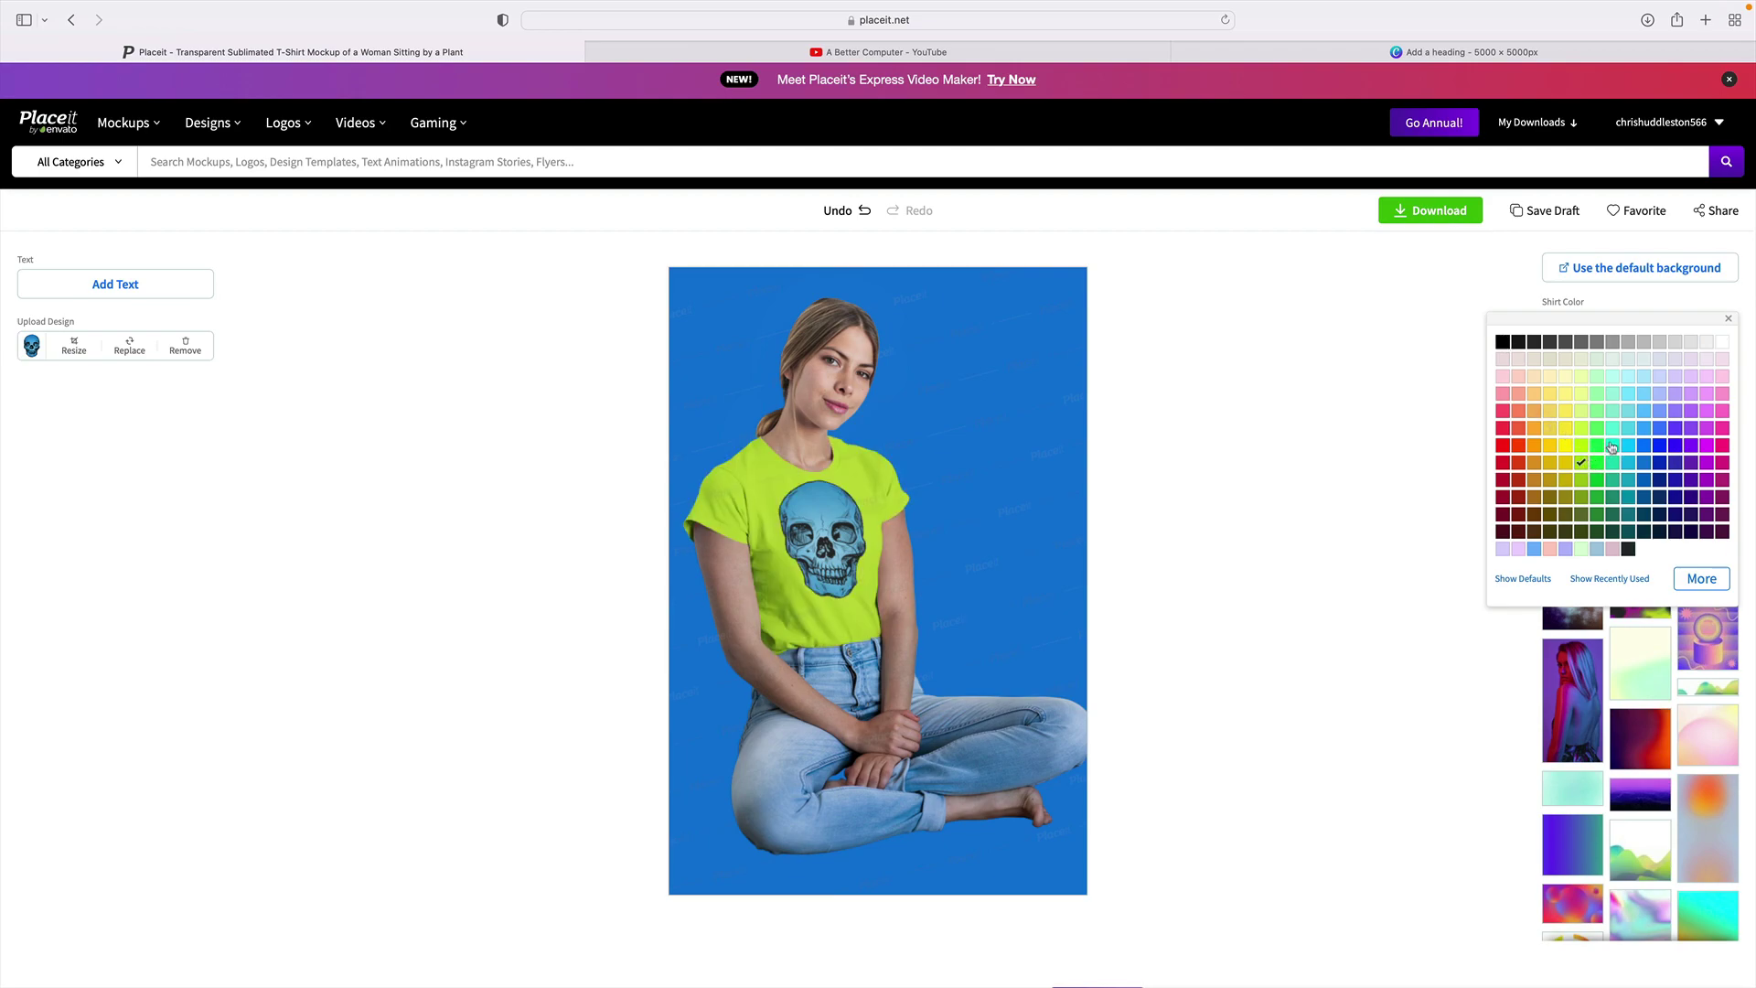
left_click(1566, 413)
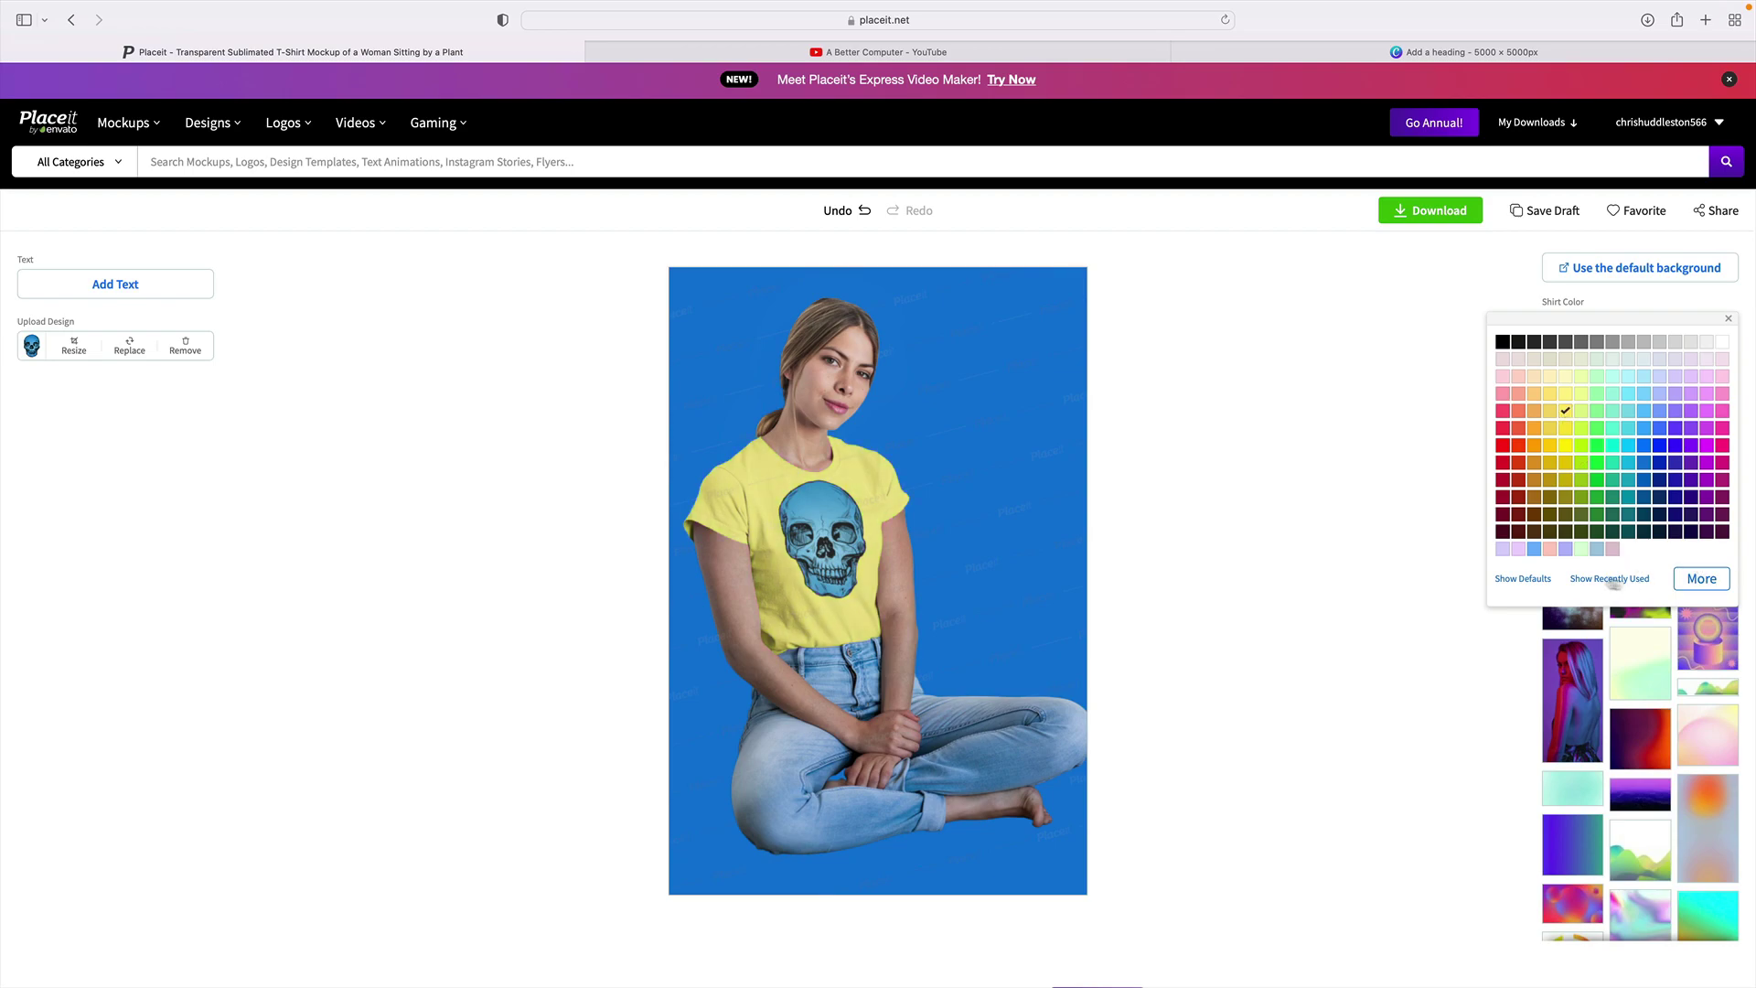
Step: Examine custom yellow shades and their hex code in the extended shirt color options, and close the color picker
left_click(1701, 578)
left_click(1578, 643)
left_click(1677, 629)
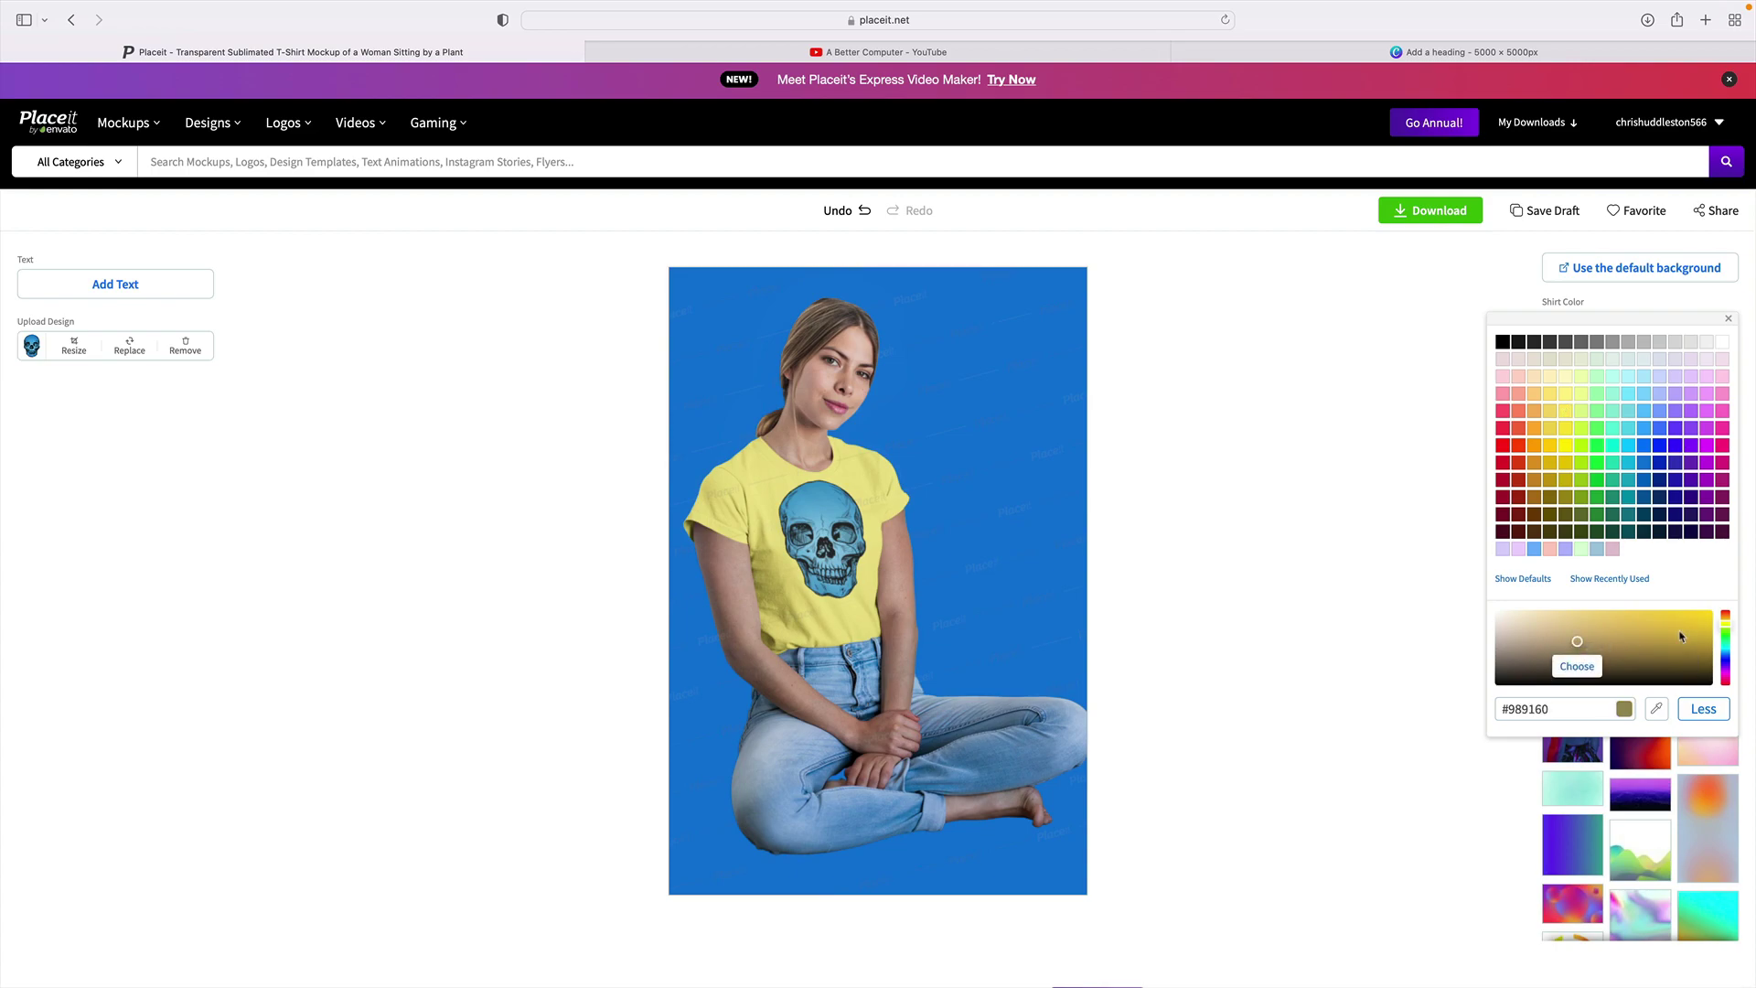
left_click_drag(1551, 711, 1505, 709)
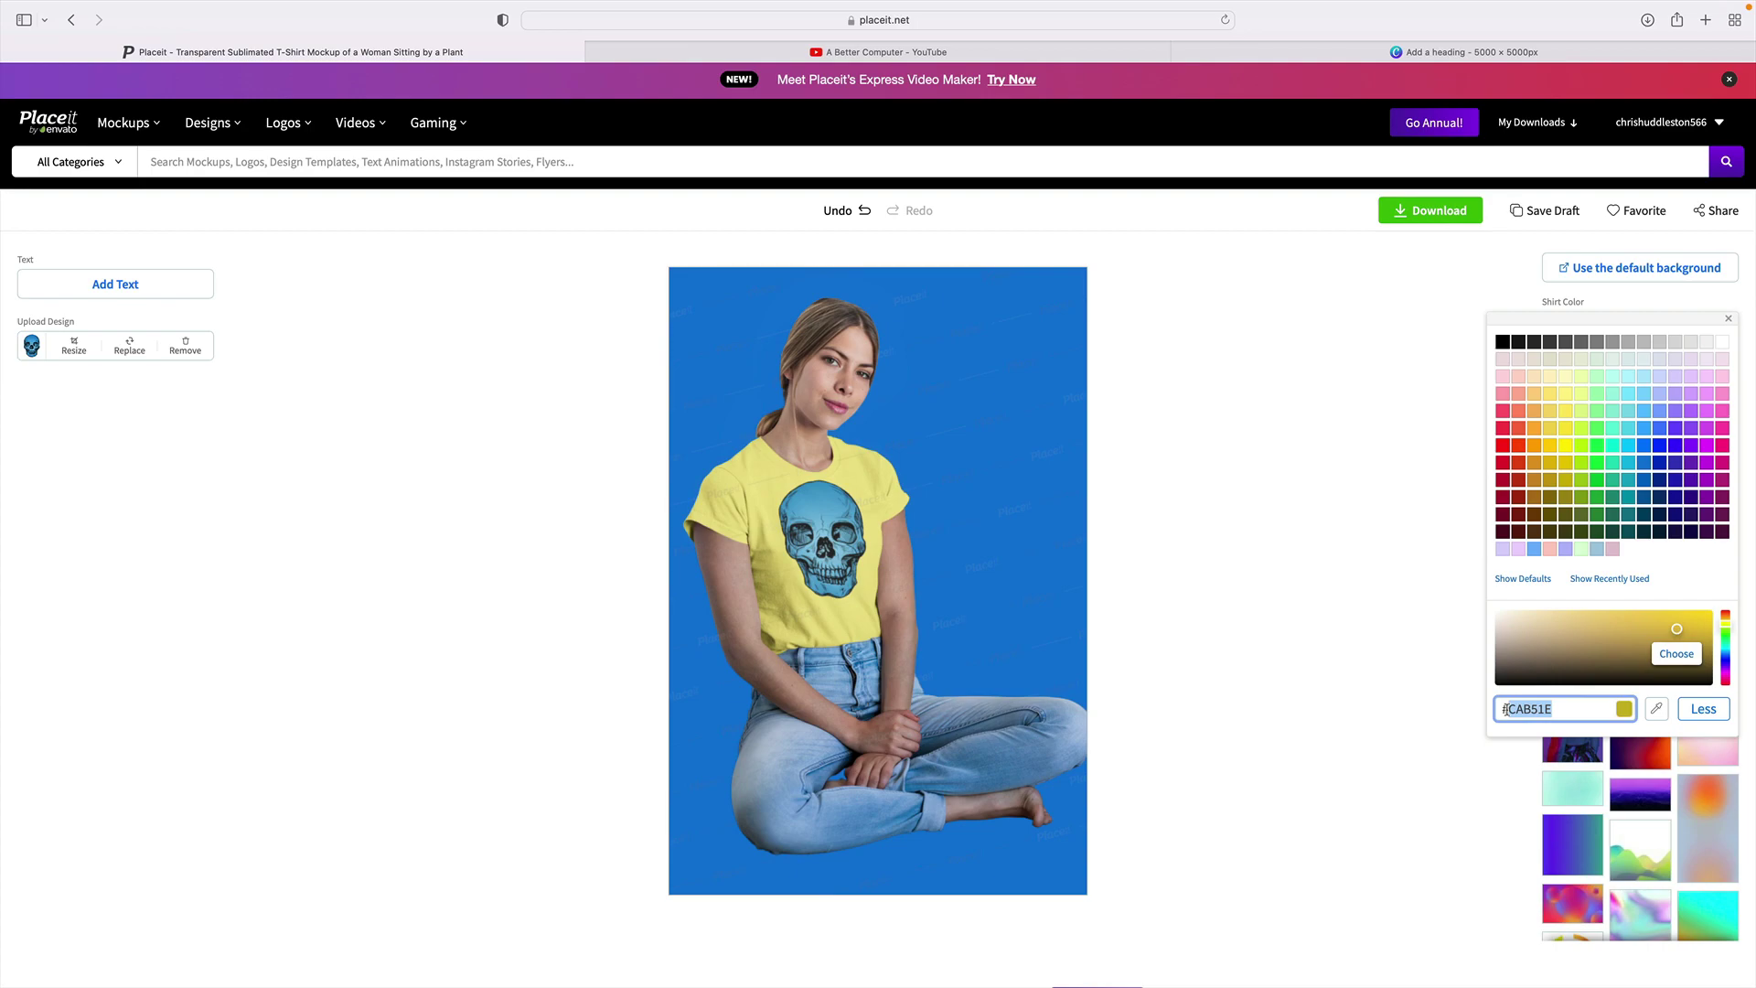
left_click(1345, 463)
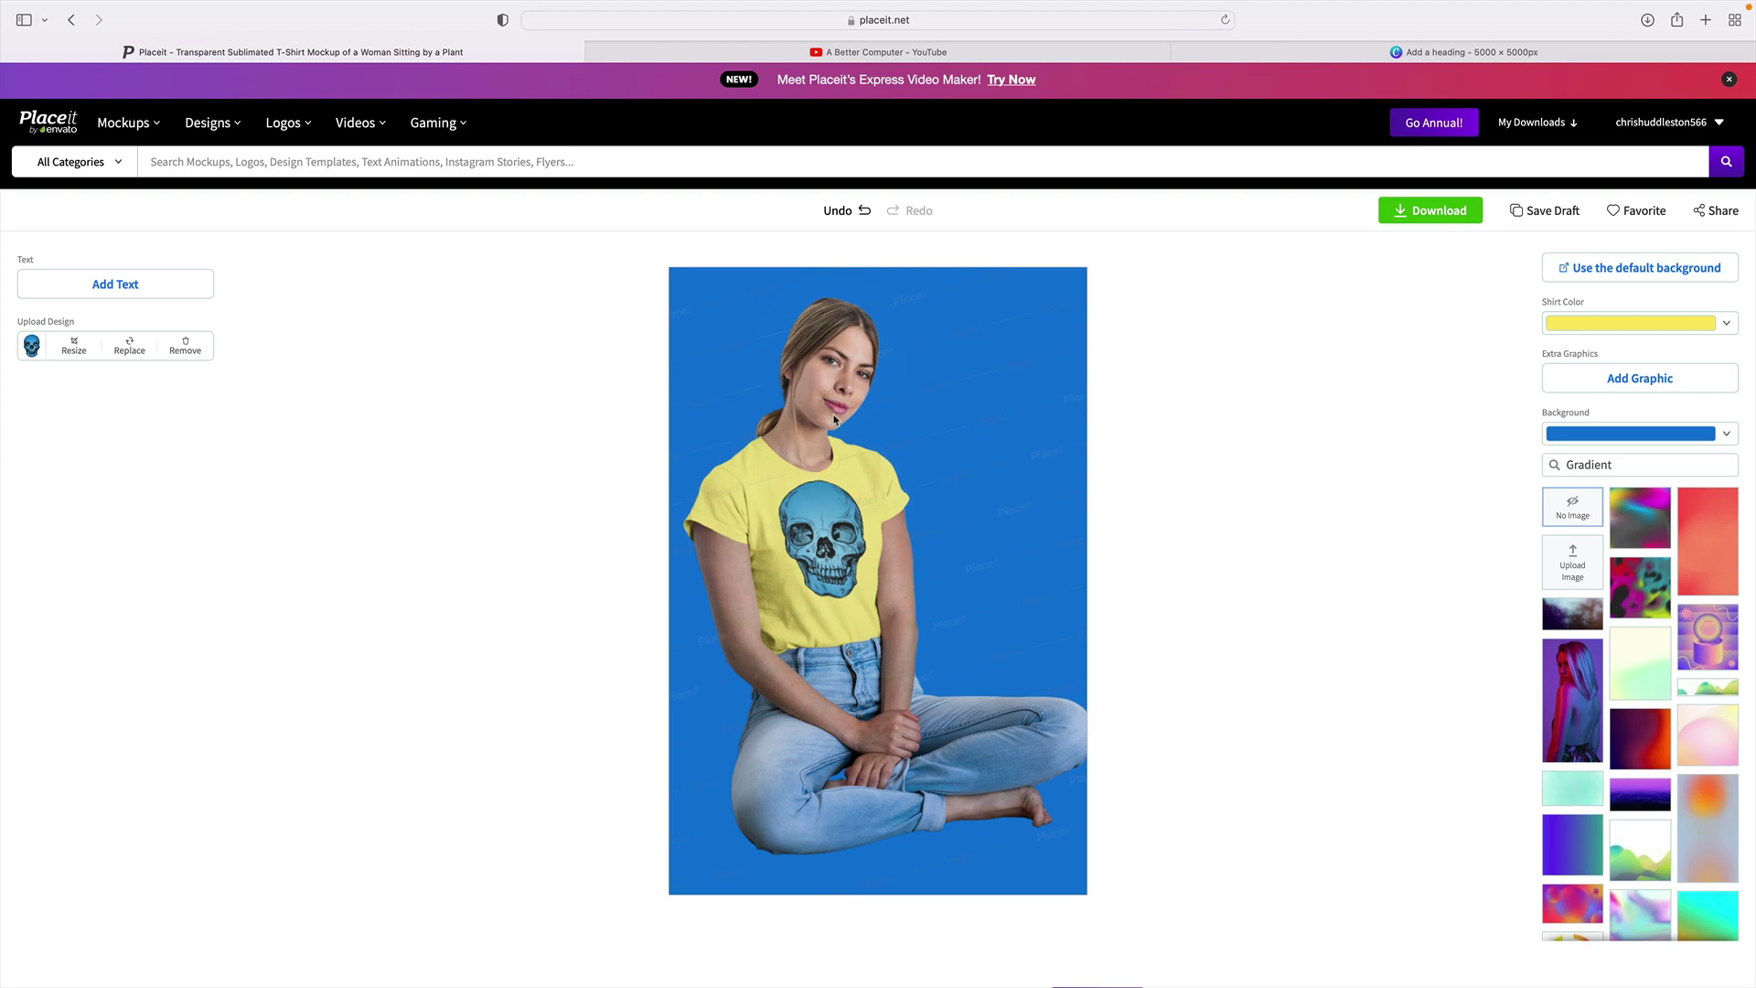
Step: Browse more templates with this model and open the sublimated pullover hoodie mockup of the woman on a fabric couch for editing
scroll(1173, 537, "down", 6)
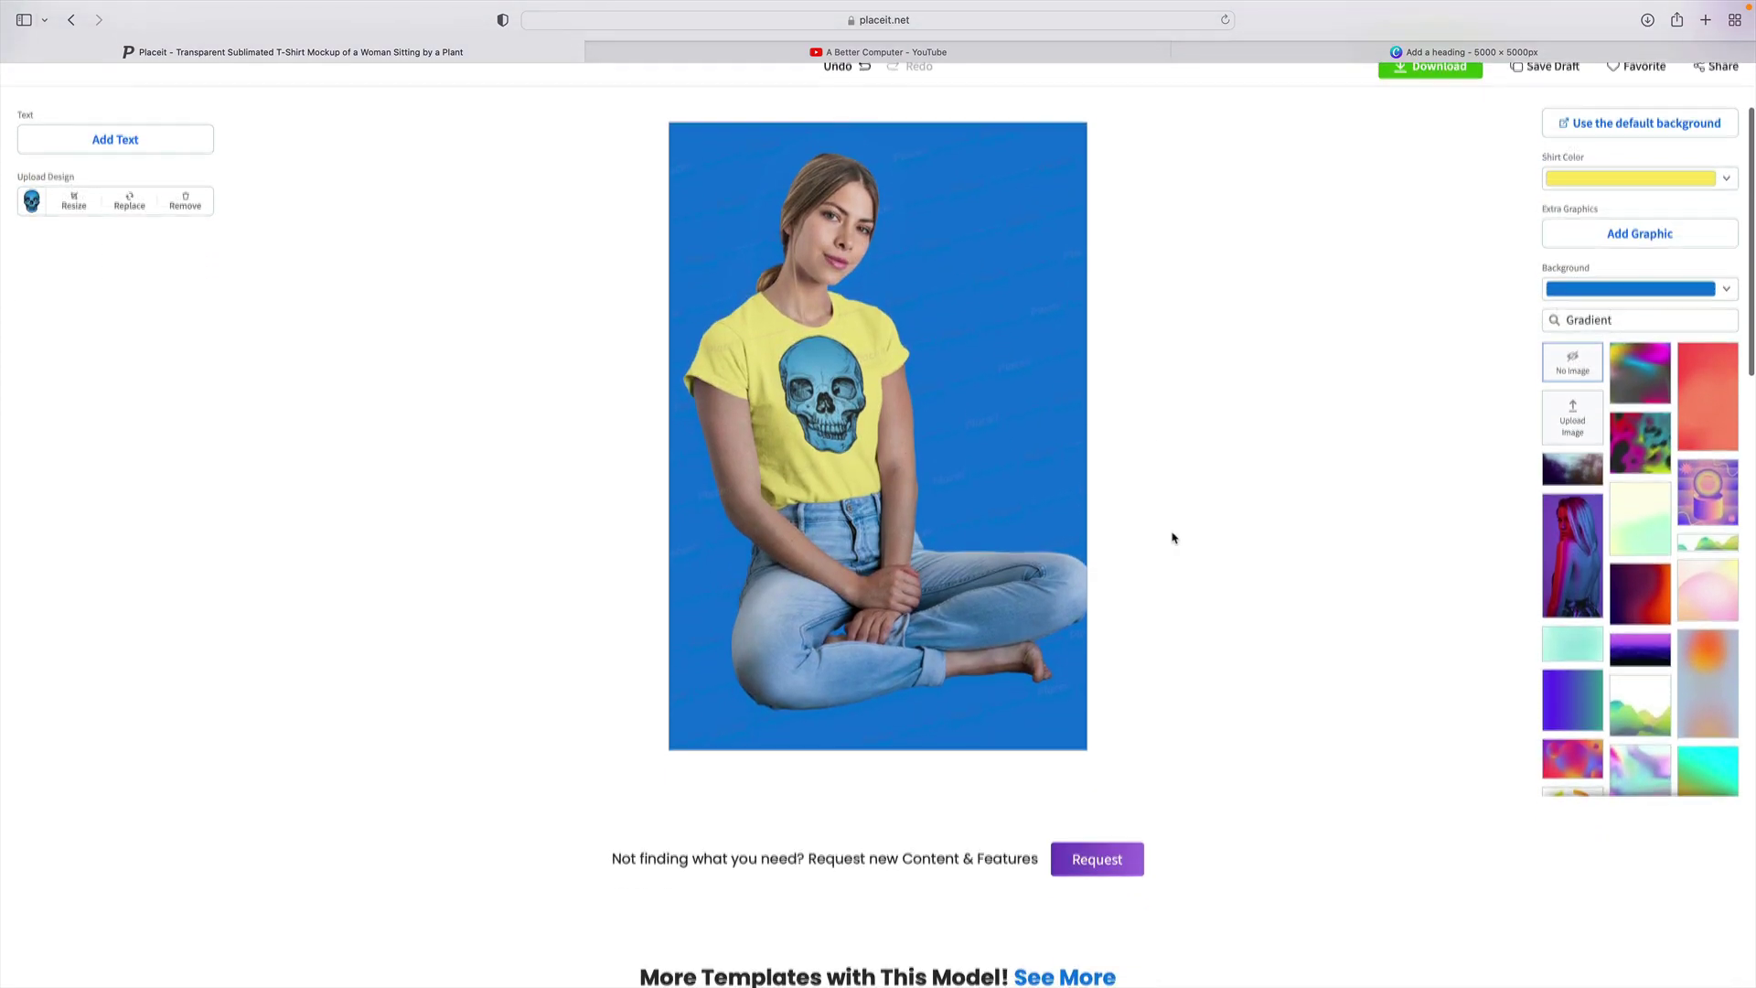
scroll(1174, 538, "down", 1)
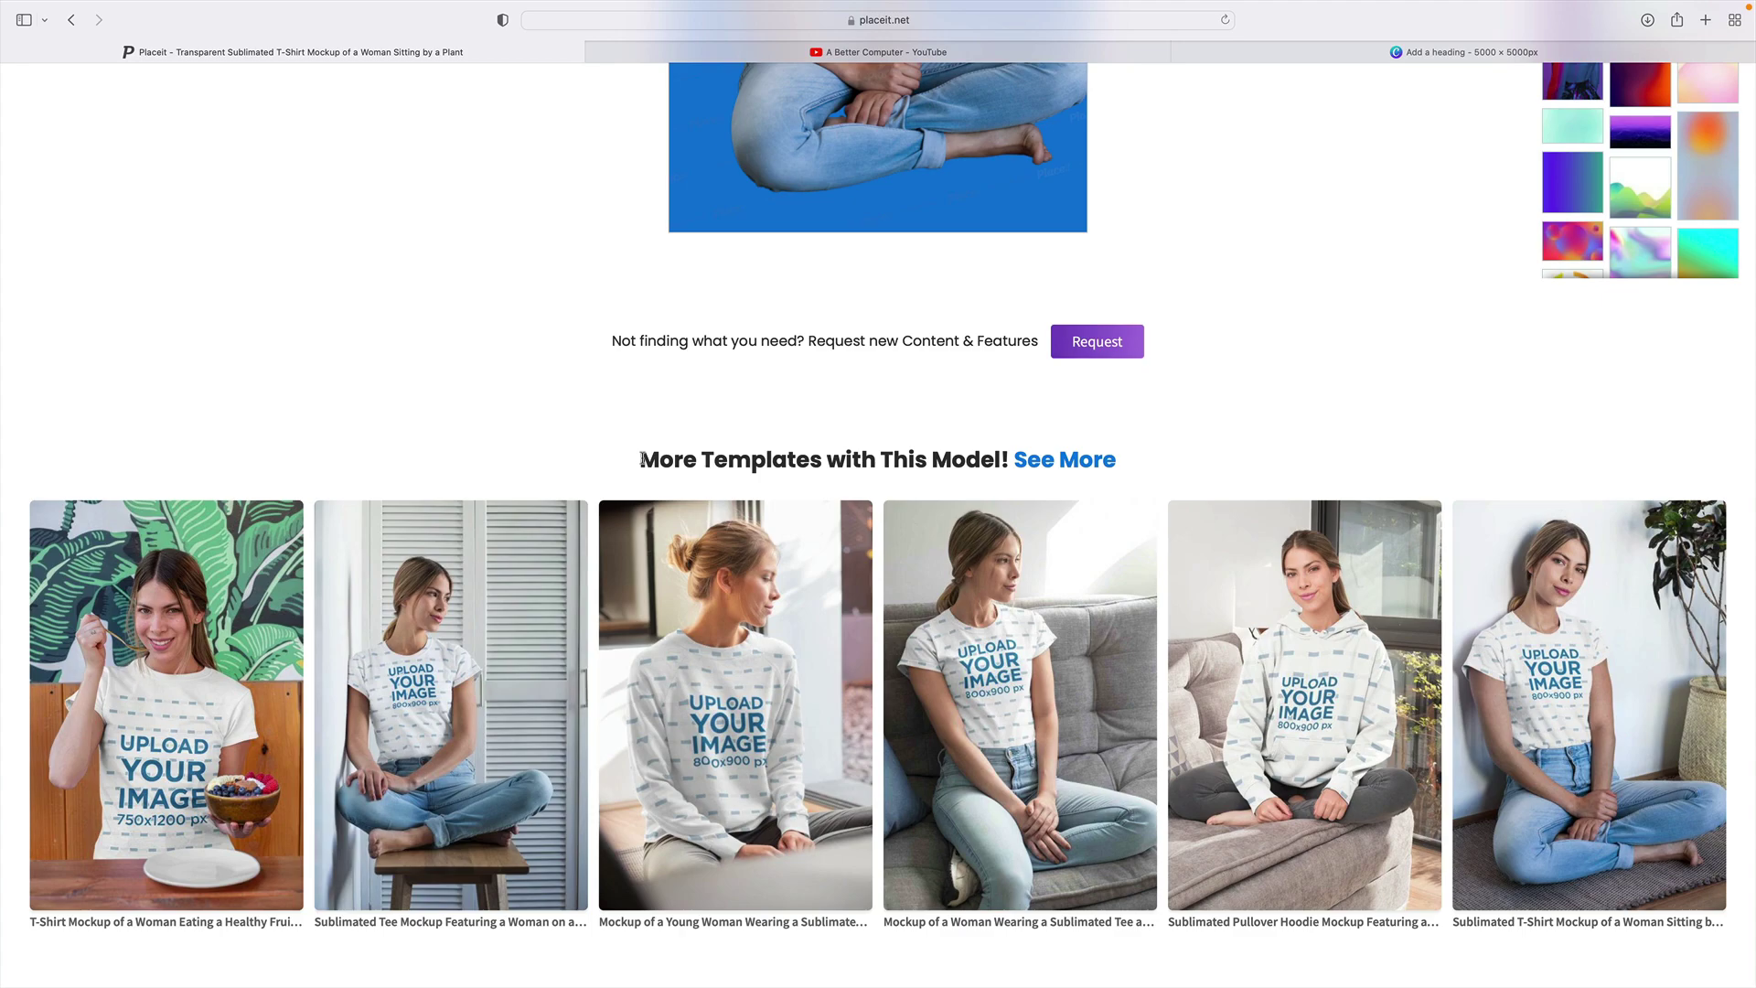
left_click(1066, 463)
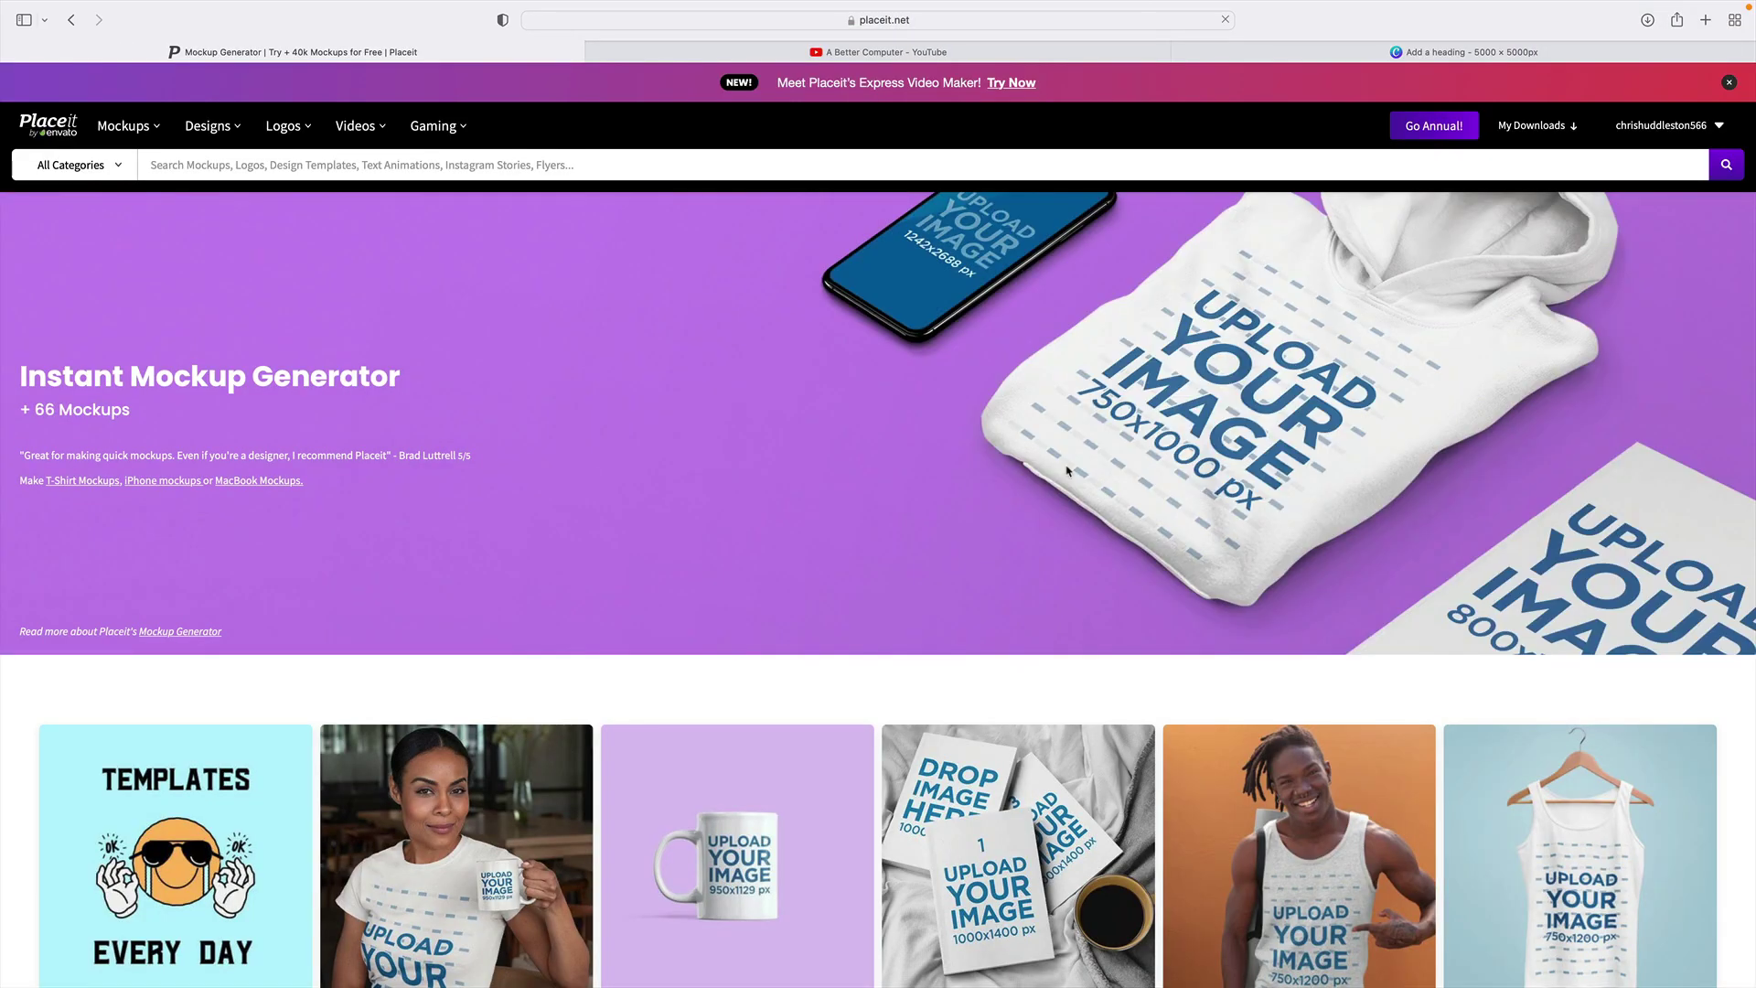
scroll(848, 563, "down", 10)
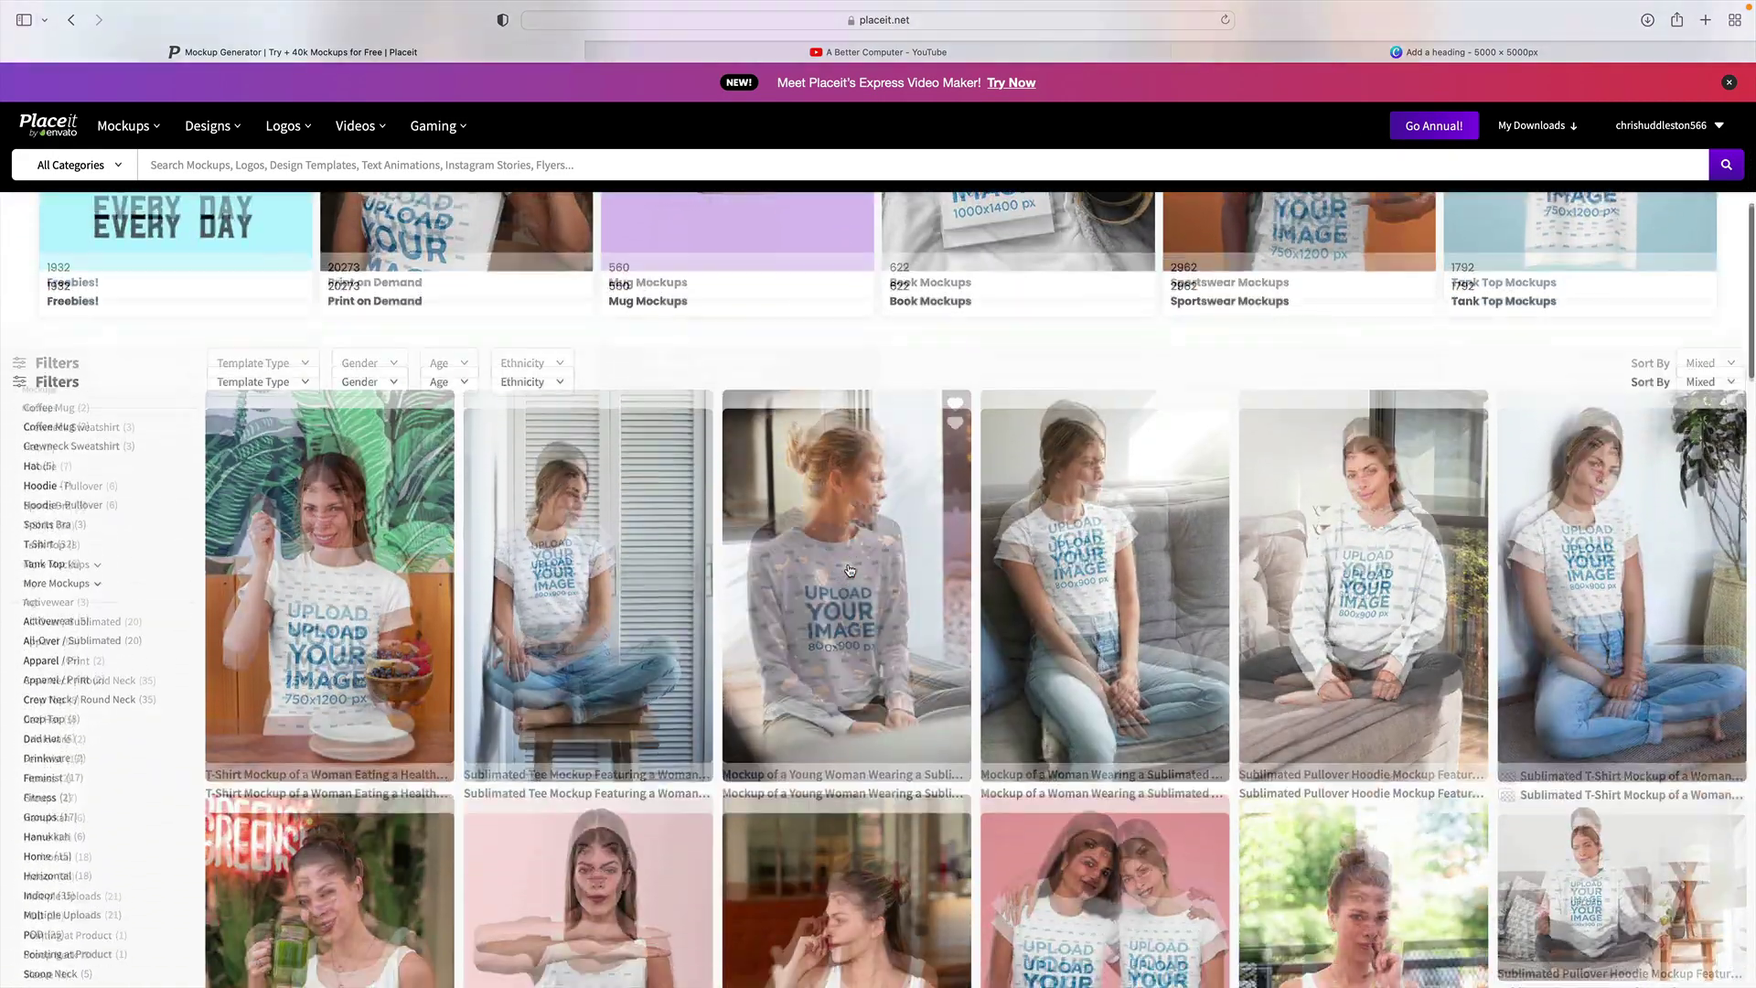
scroll(849, 570, "down", 1)
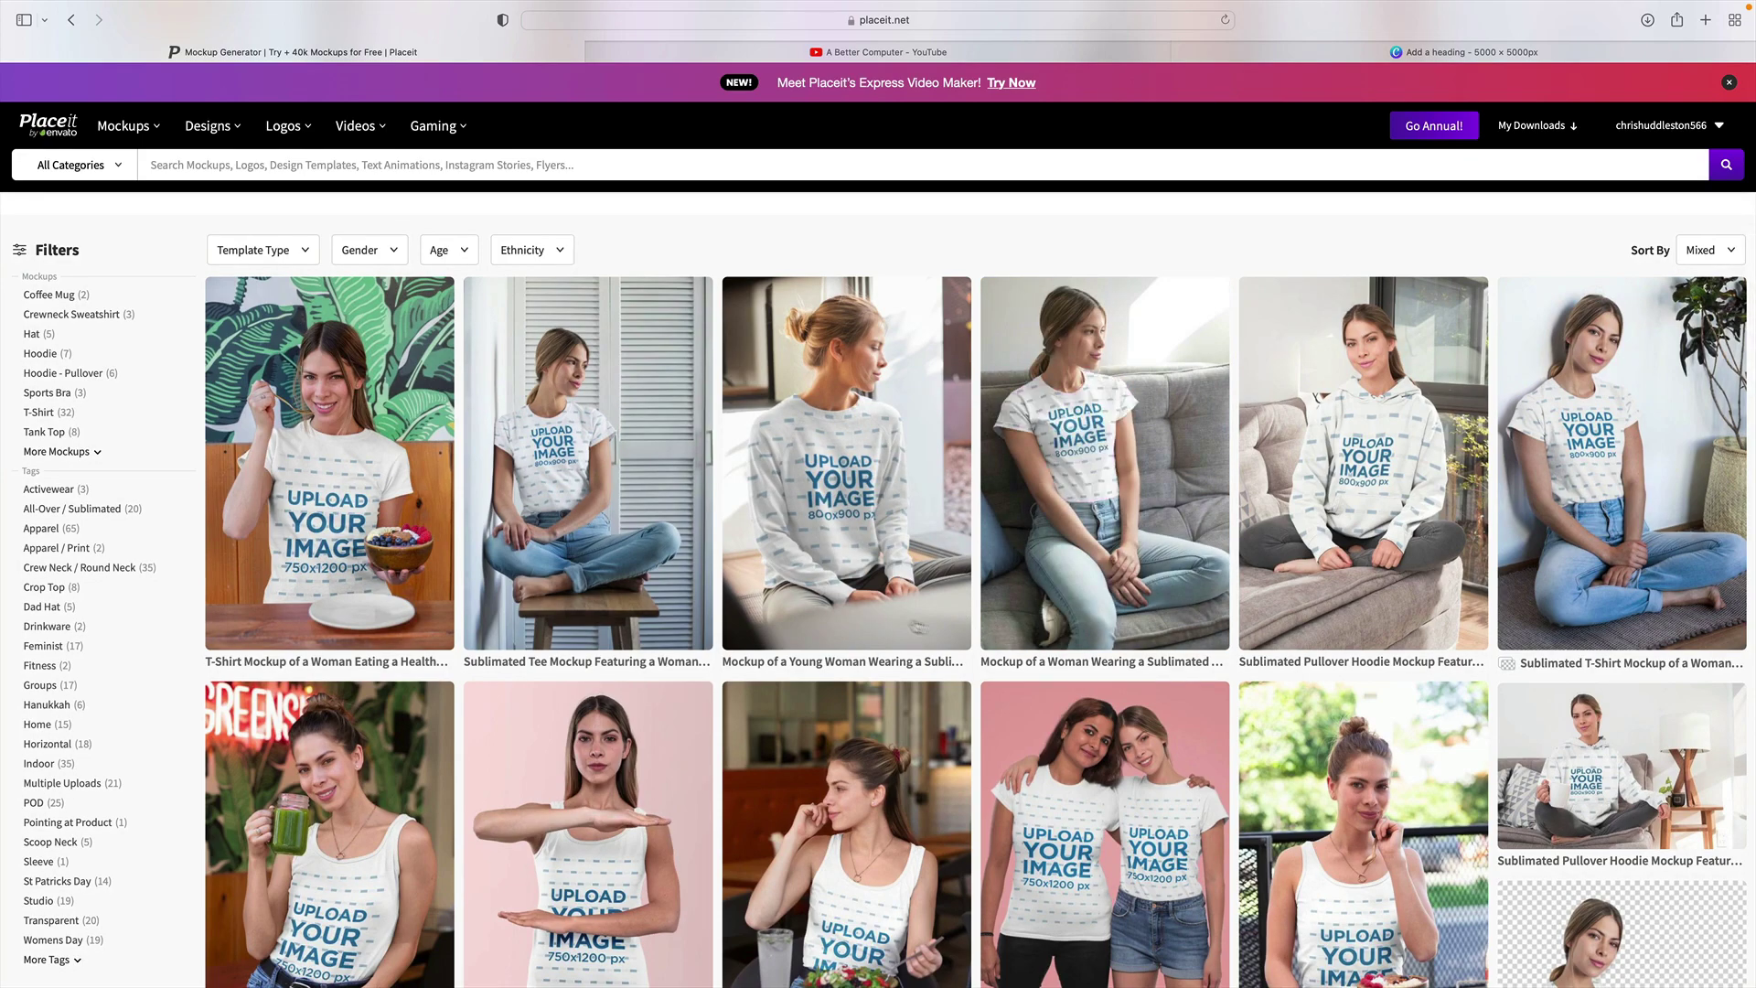
mouse_move(1366, 466)
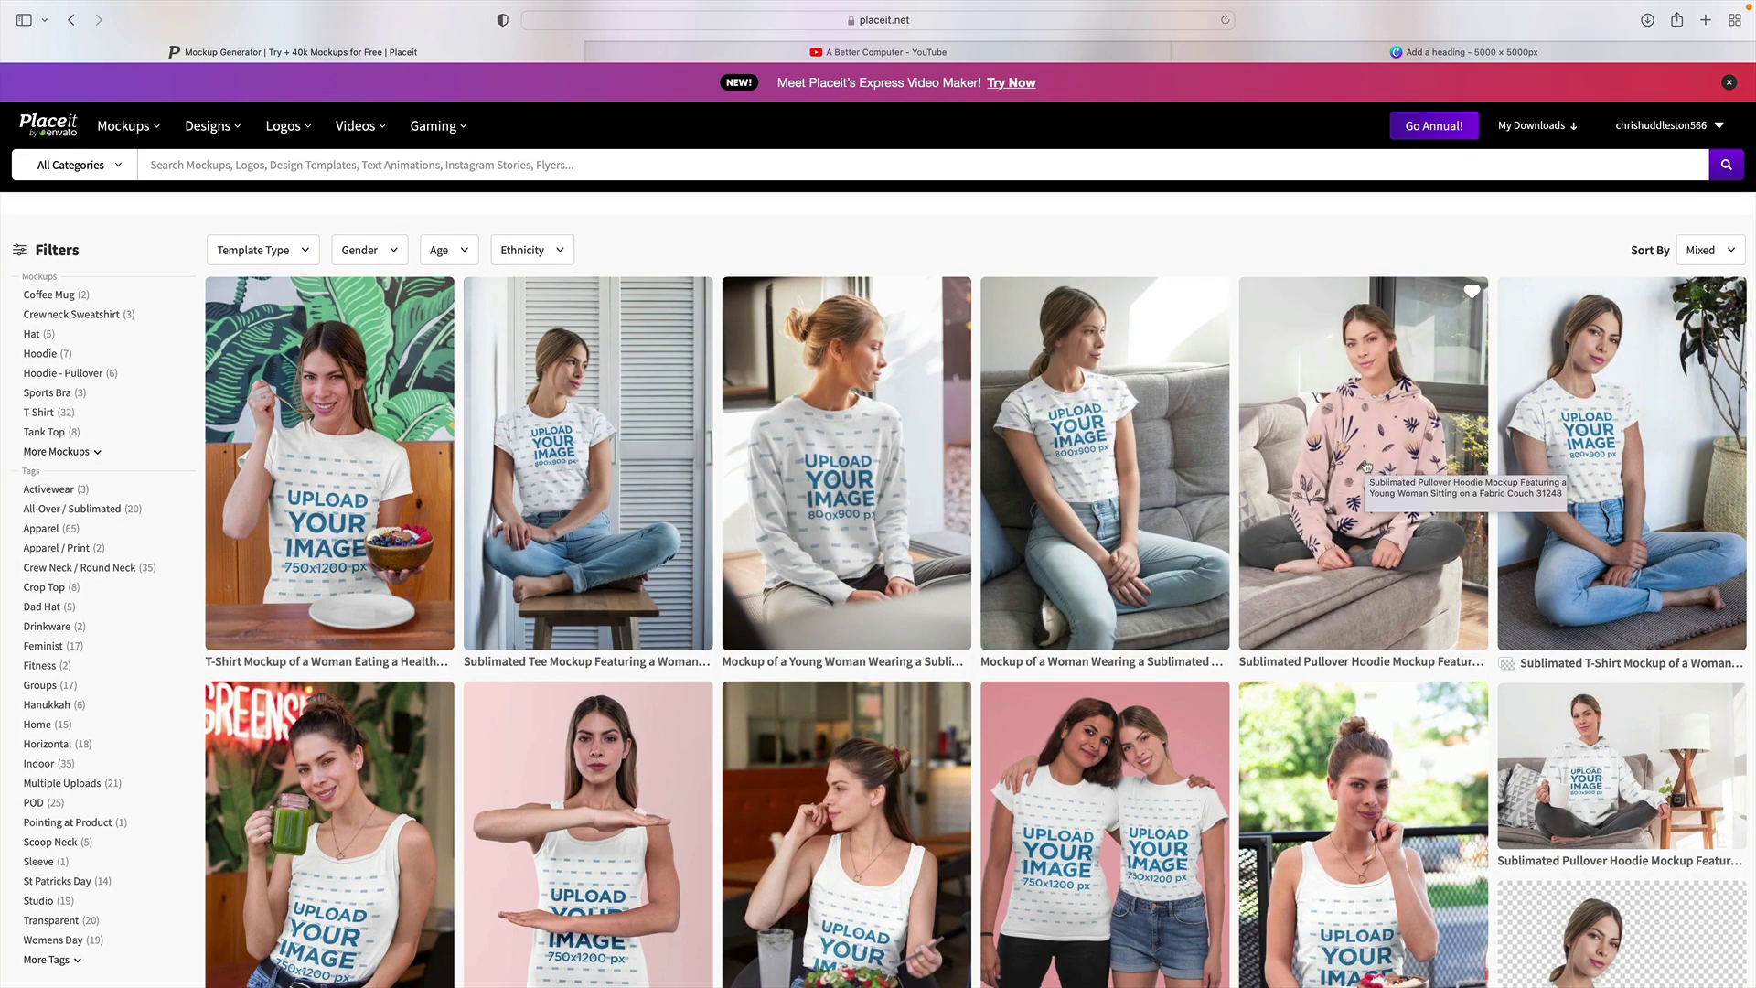
left_click(1367, 467)
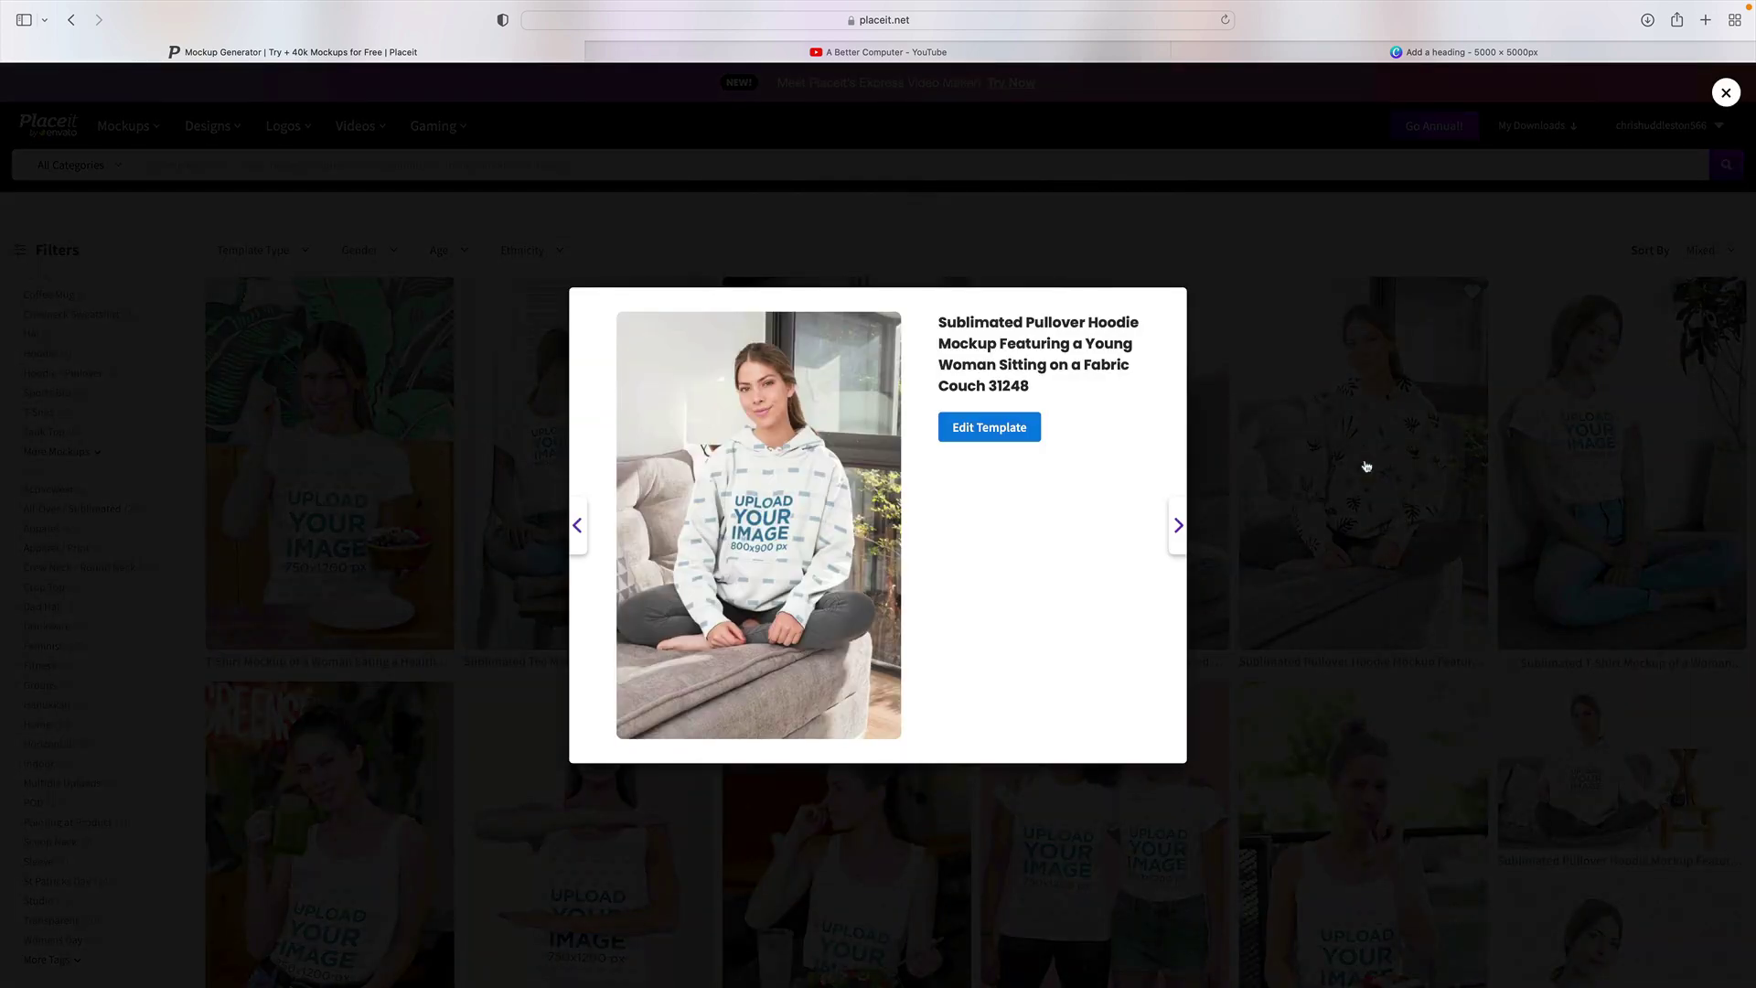
left_click(1001, 434)
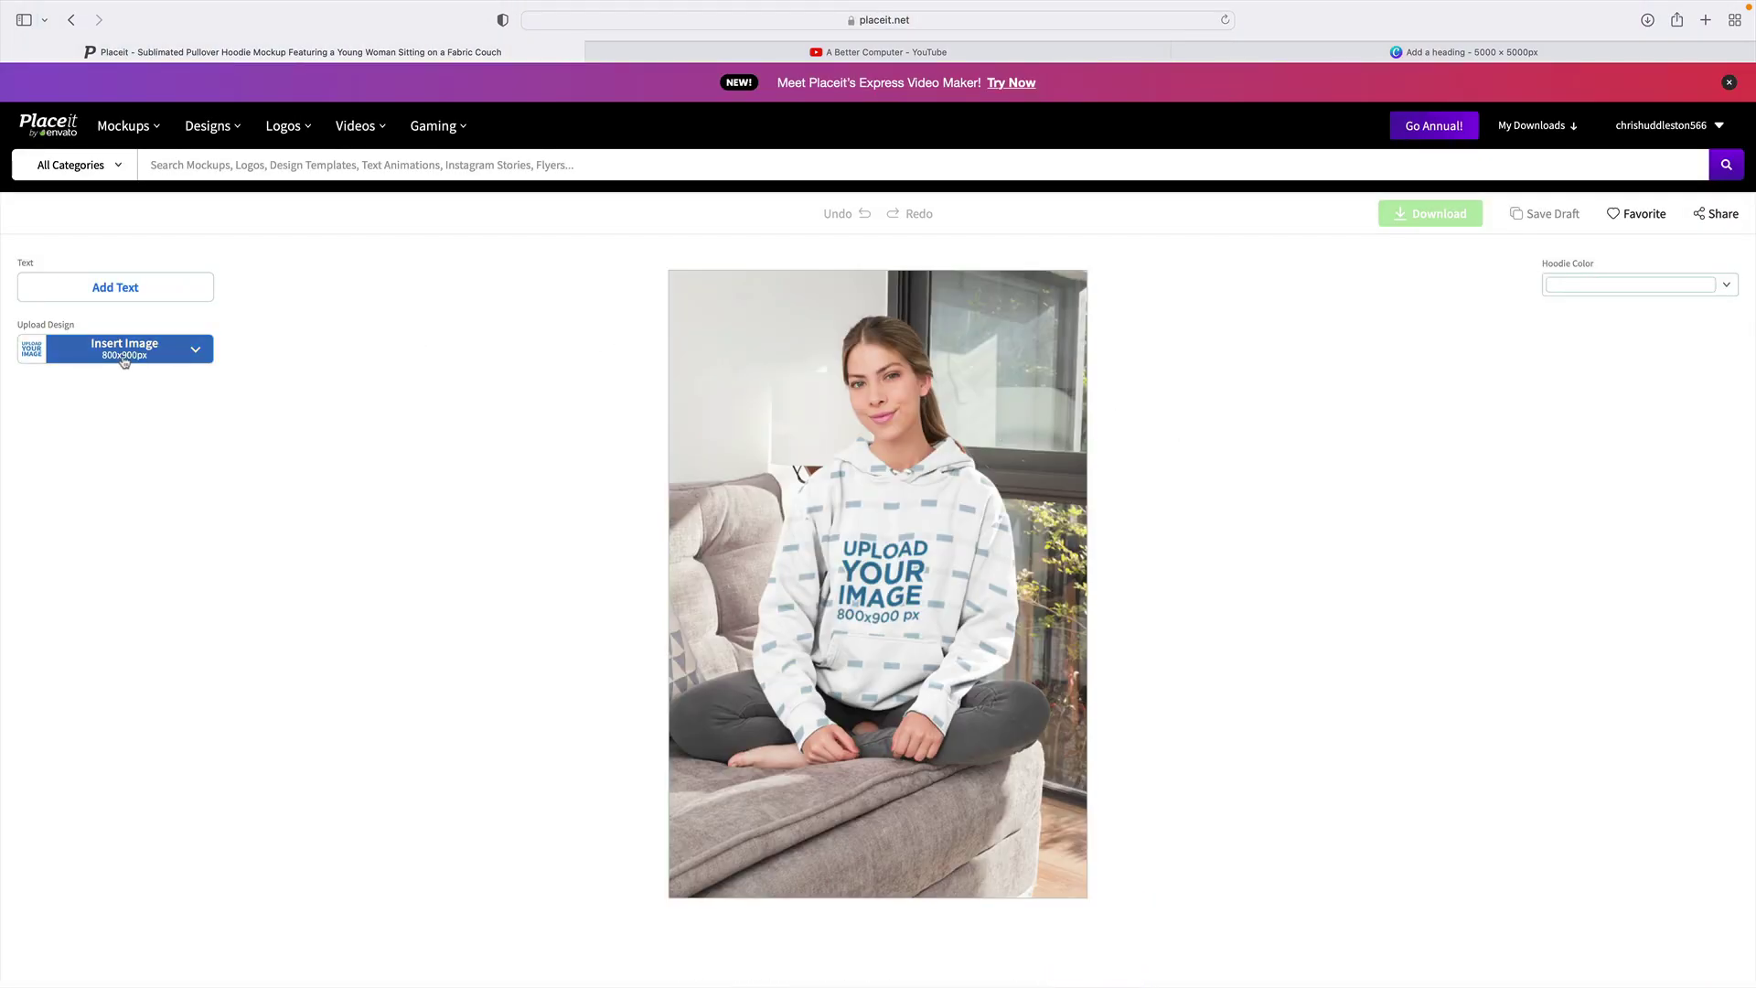
Step: Insert the recently uploaded blue skull design on the hoodie using the default crop
left_click(125, 361)
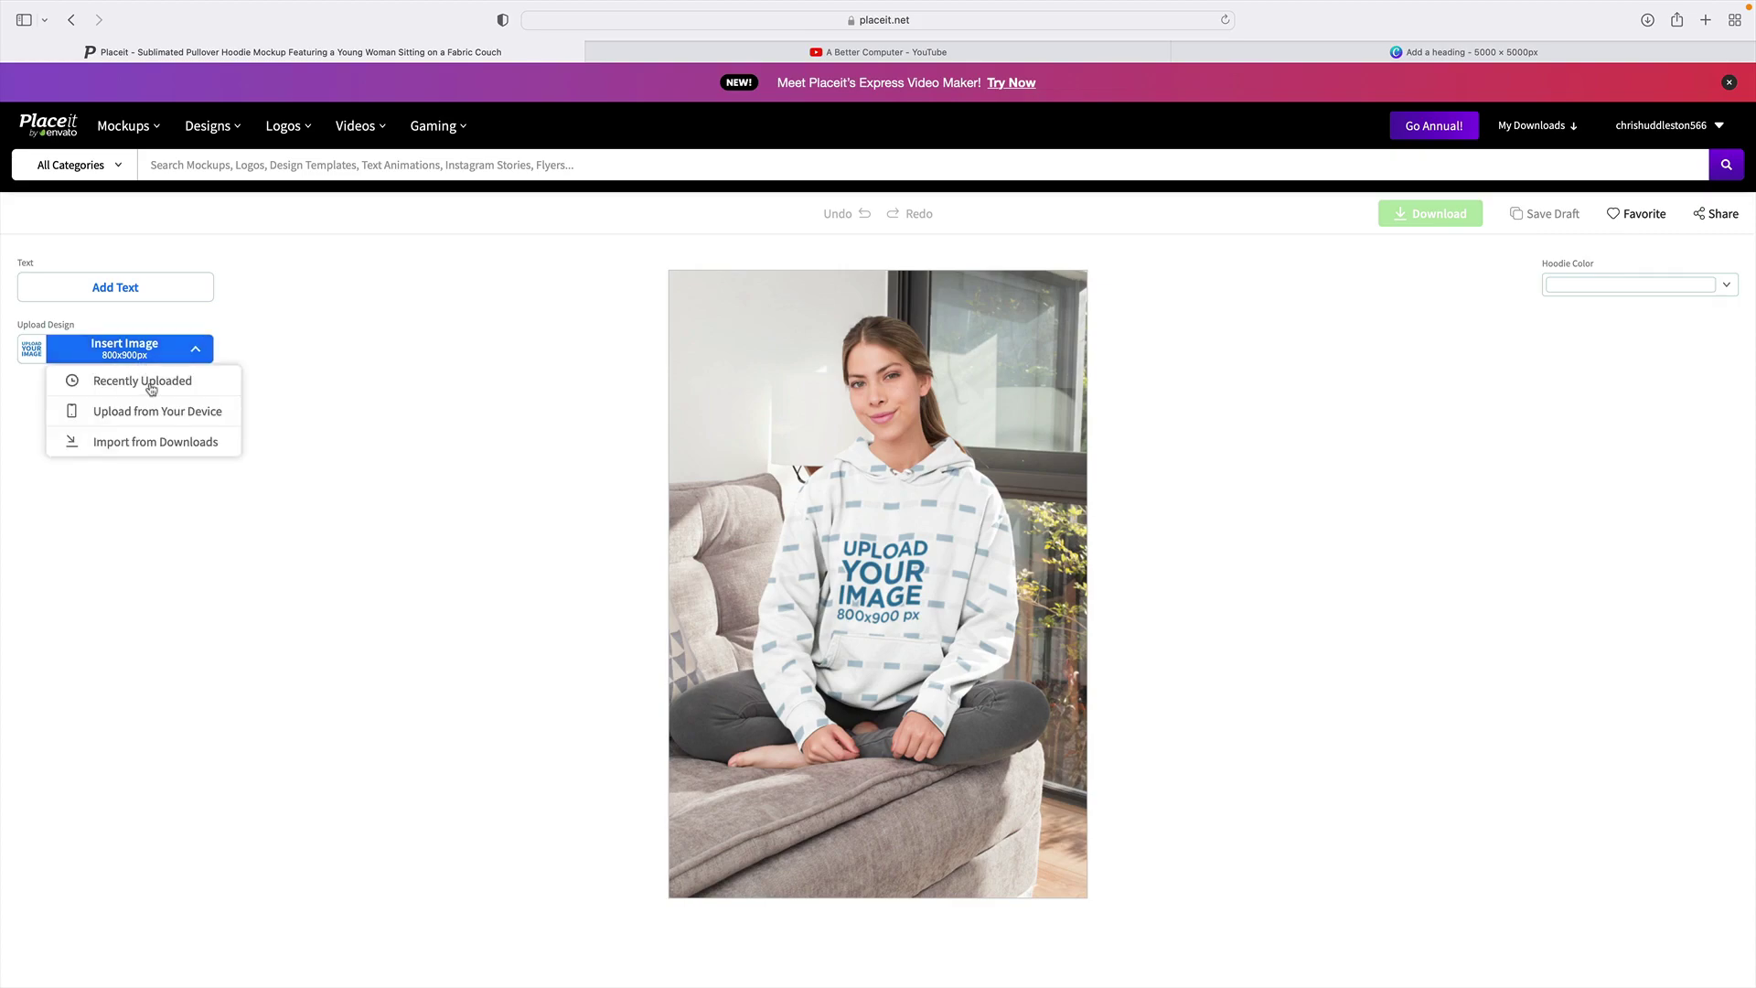
left_click(150, 384)
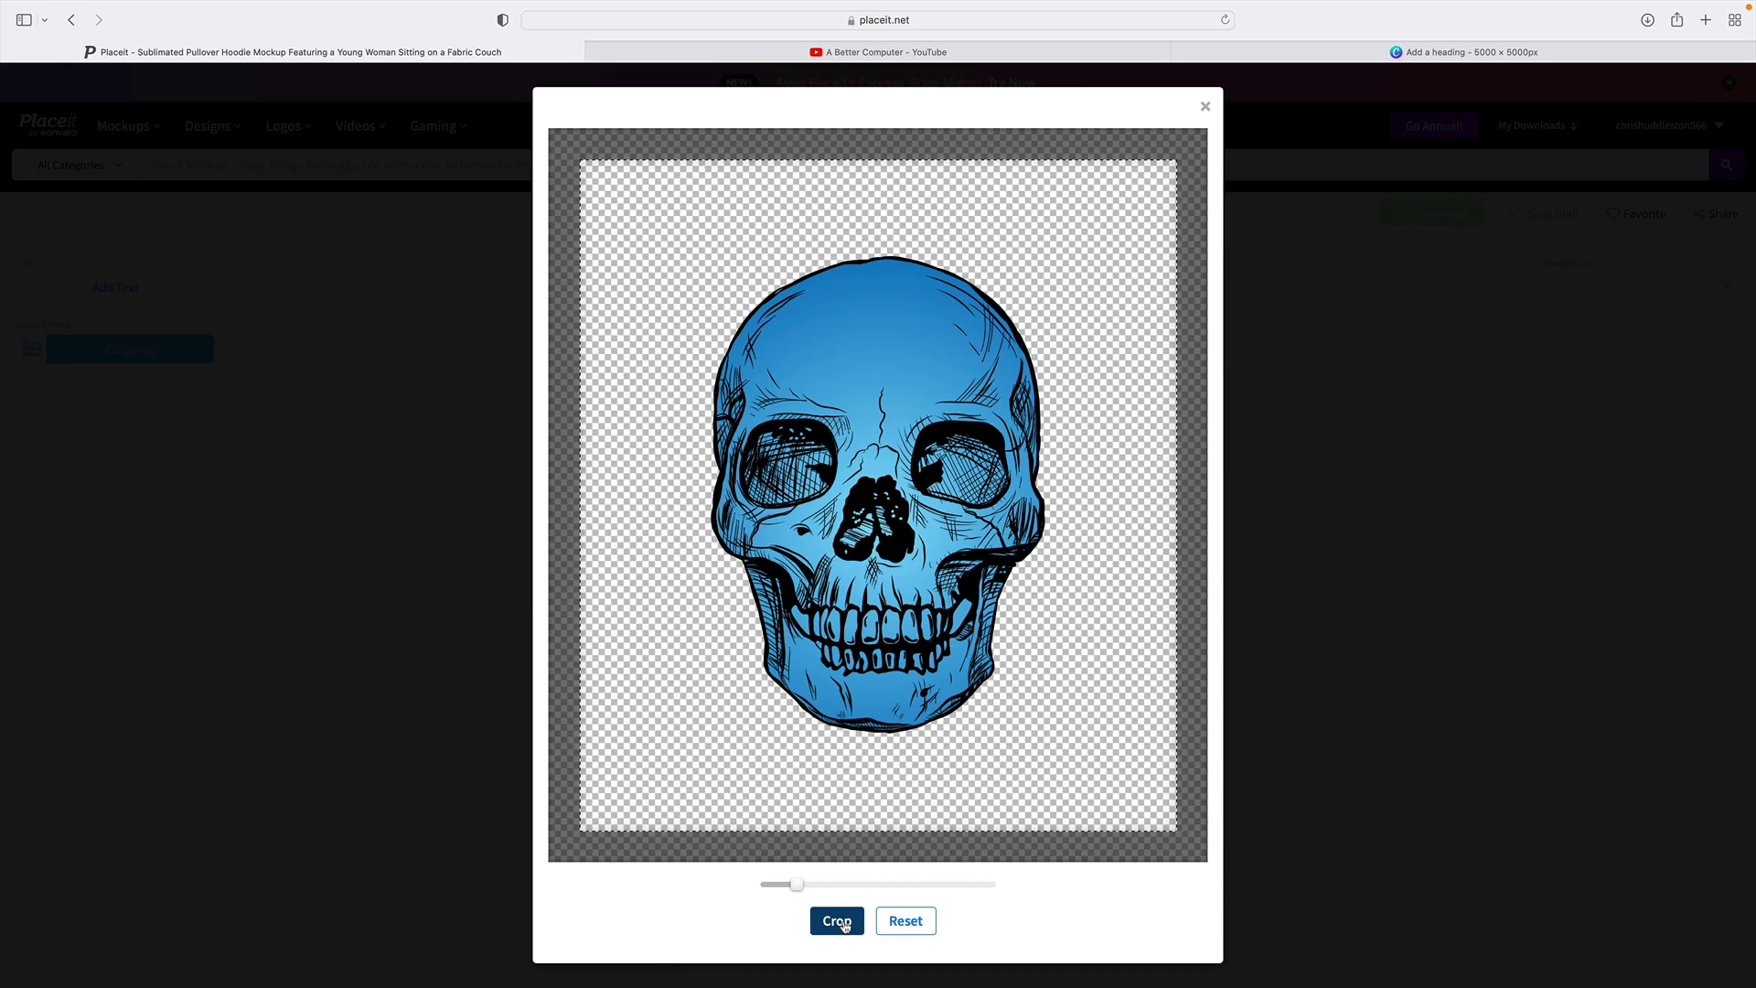
left_click(837, 921)
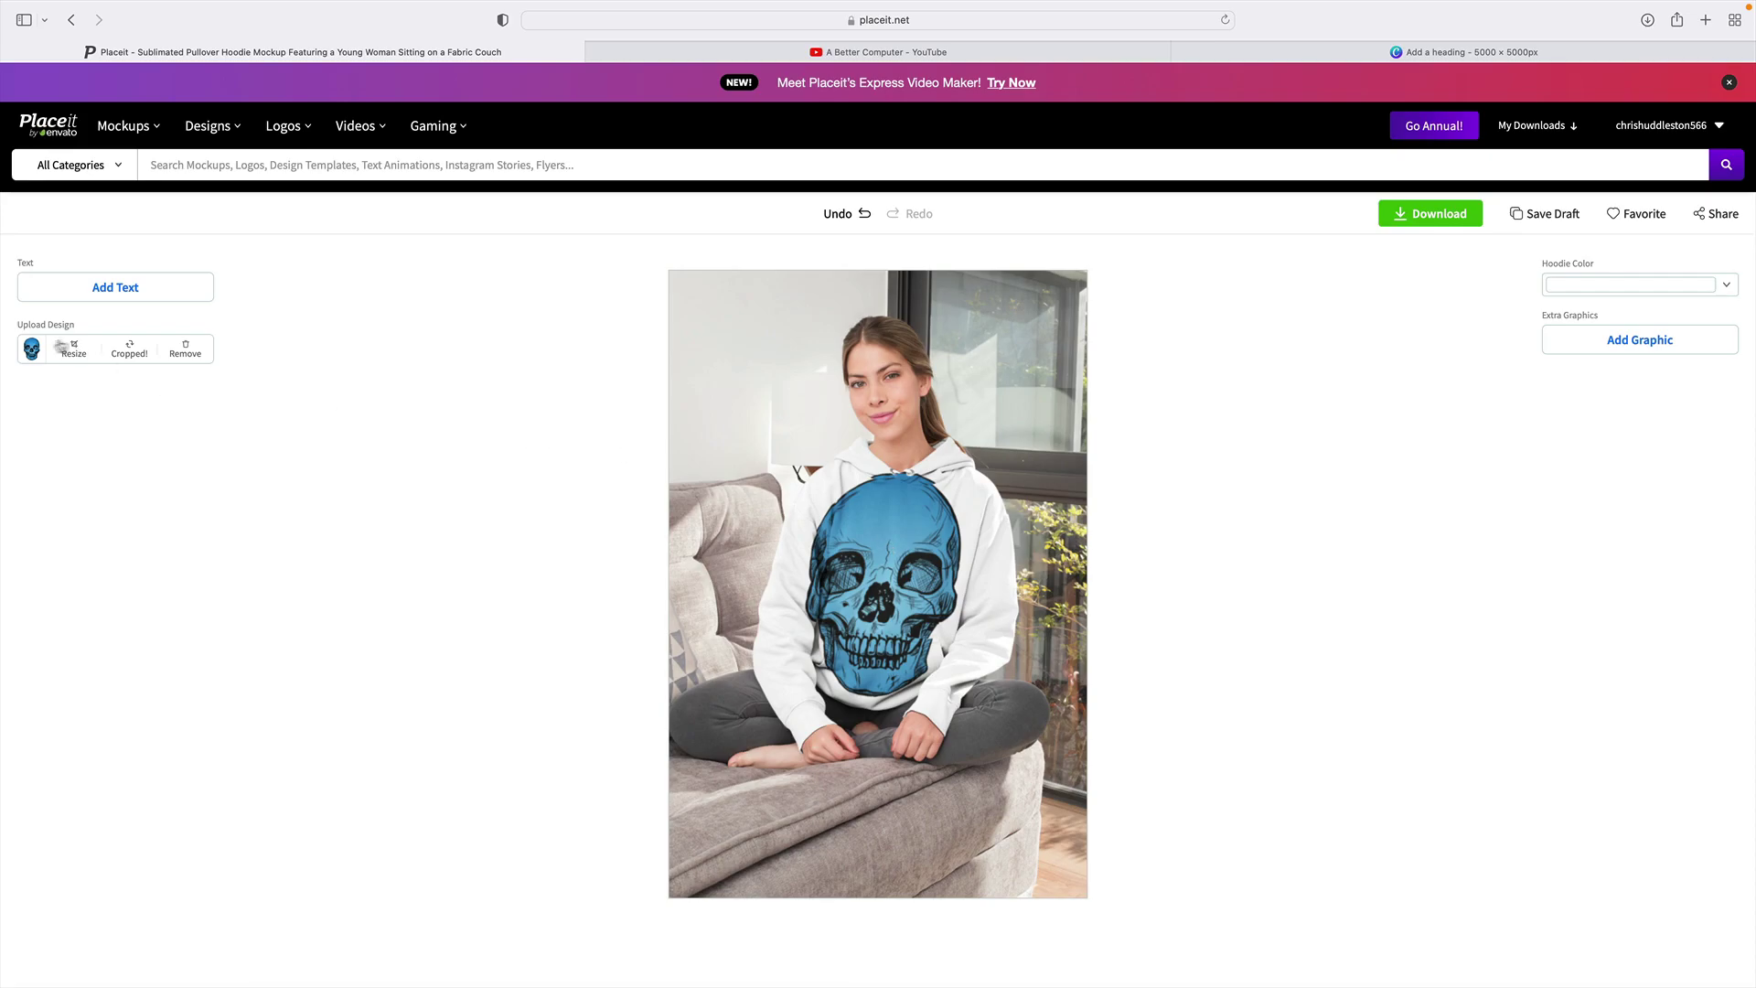
Step: Shrink the skull design on the hoodie and shift it slightly higher on the chest
left_click(71, 348)
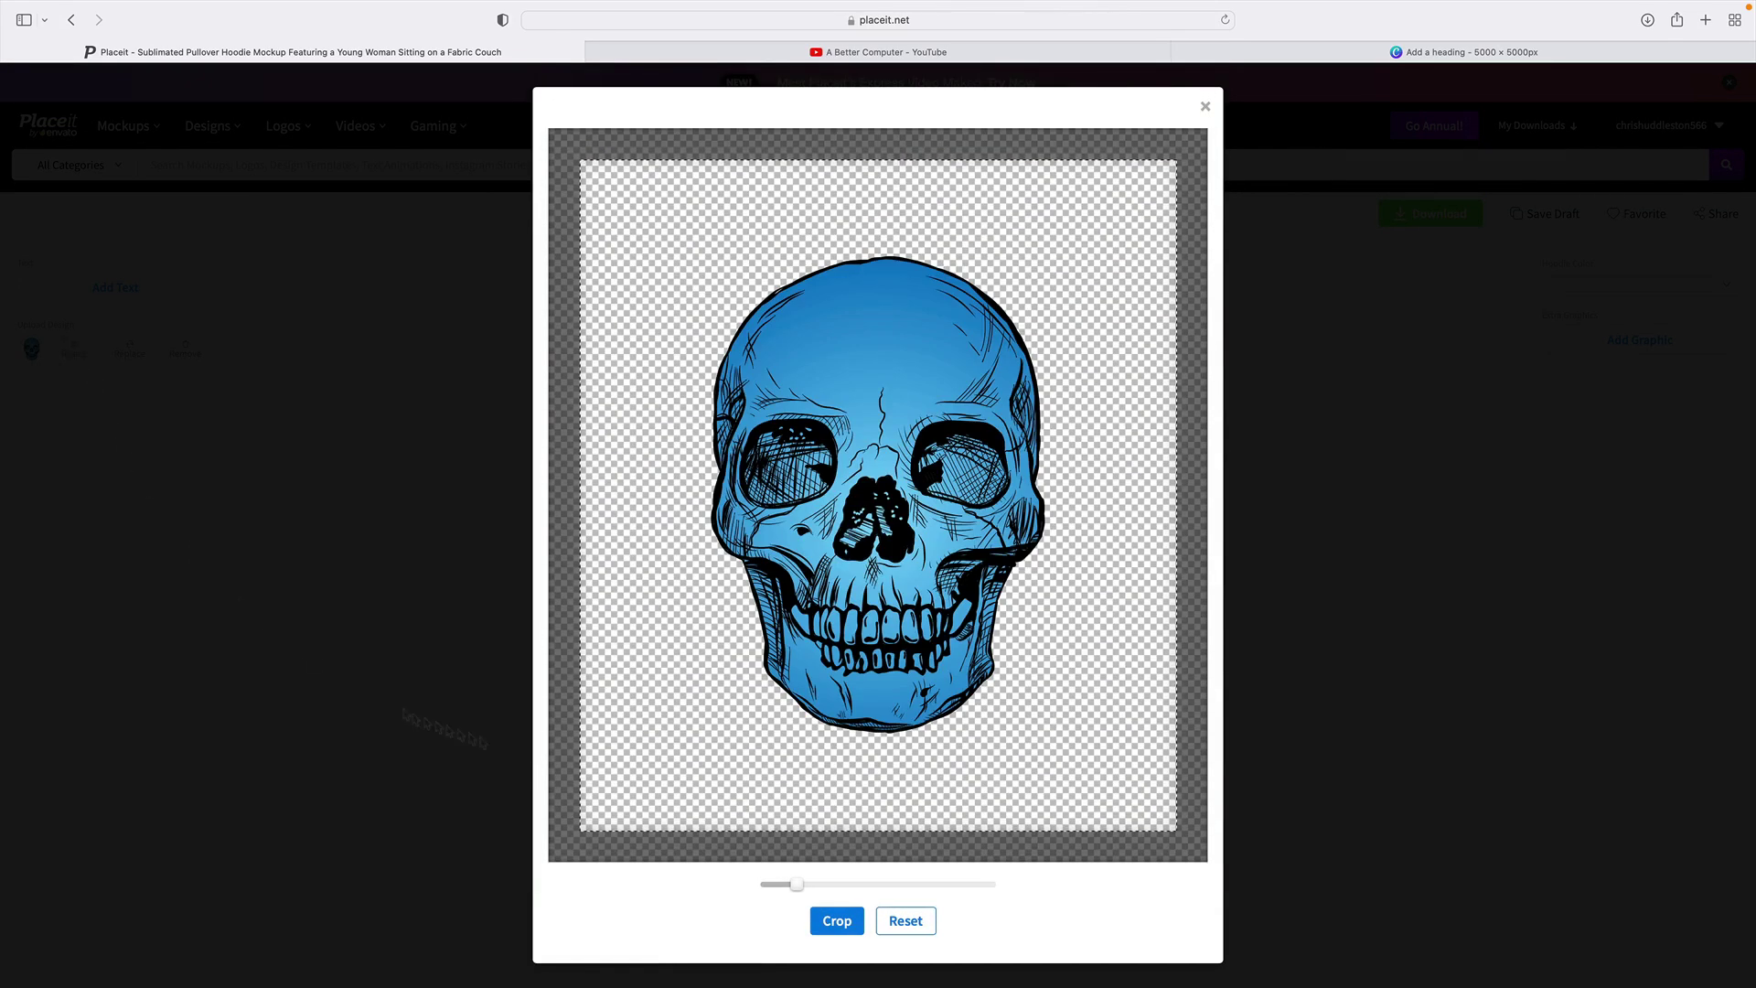
left_click_drag(795, 884, 778, 884)
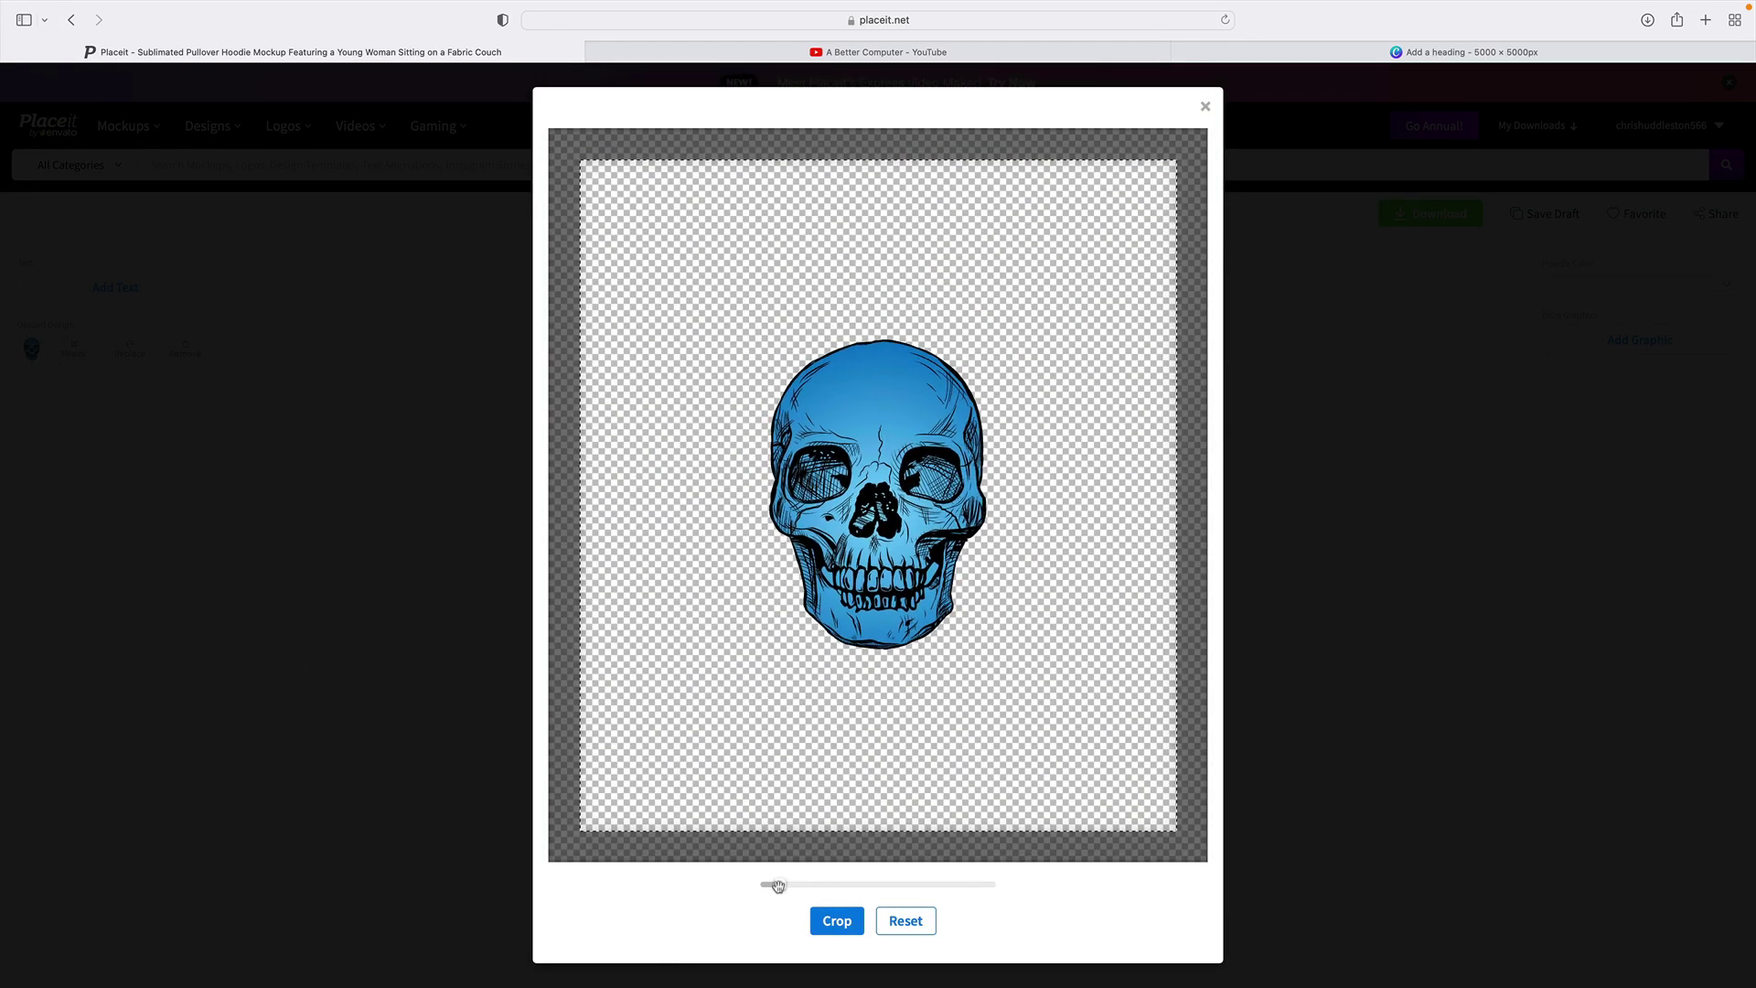
left_click(837, 921)
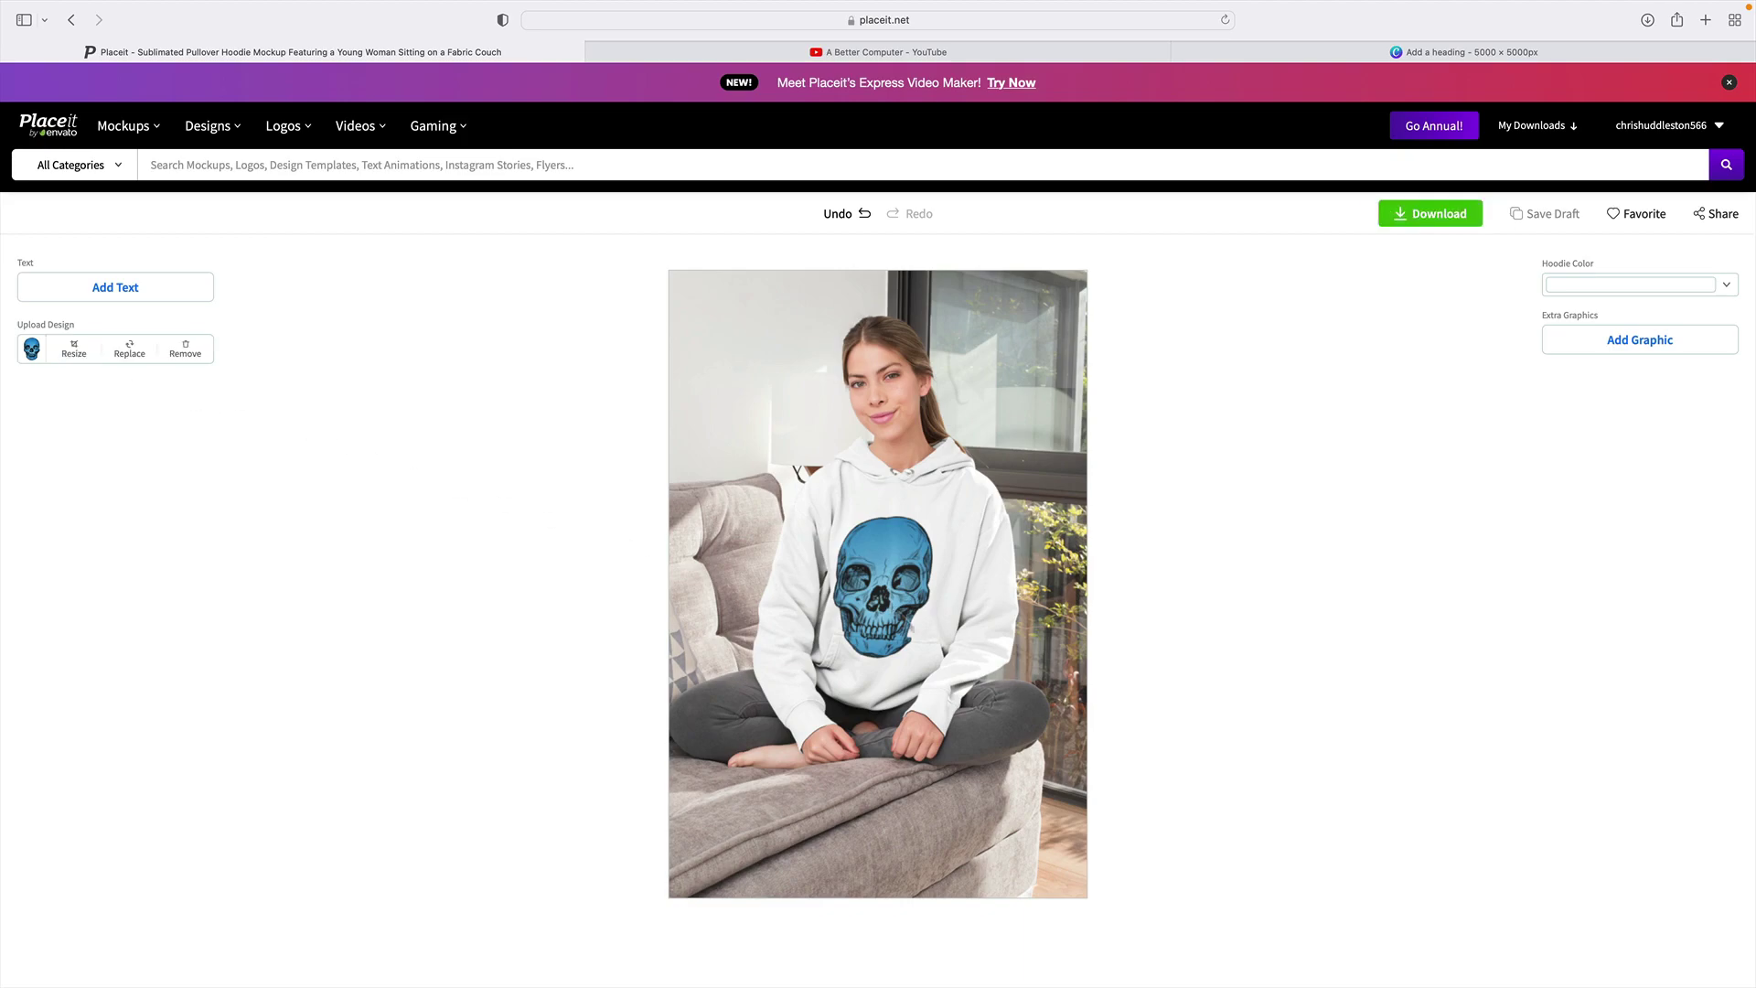
left_click(75, 351)
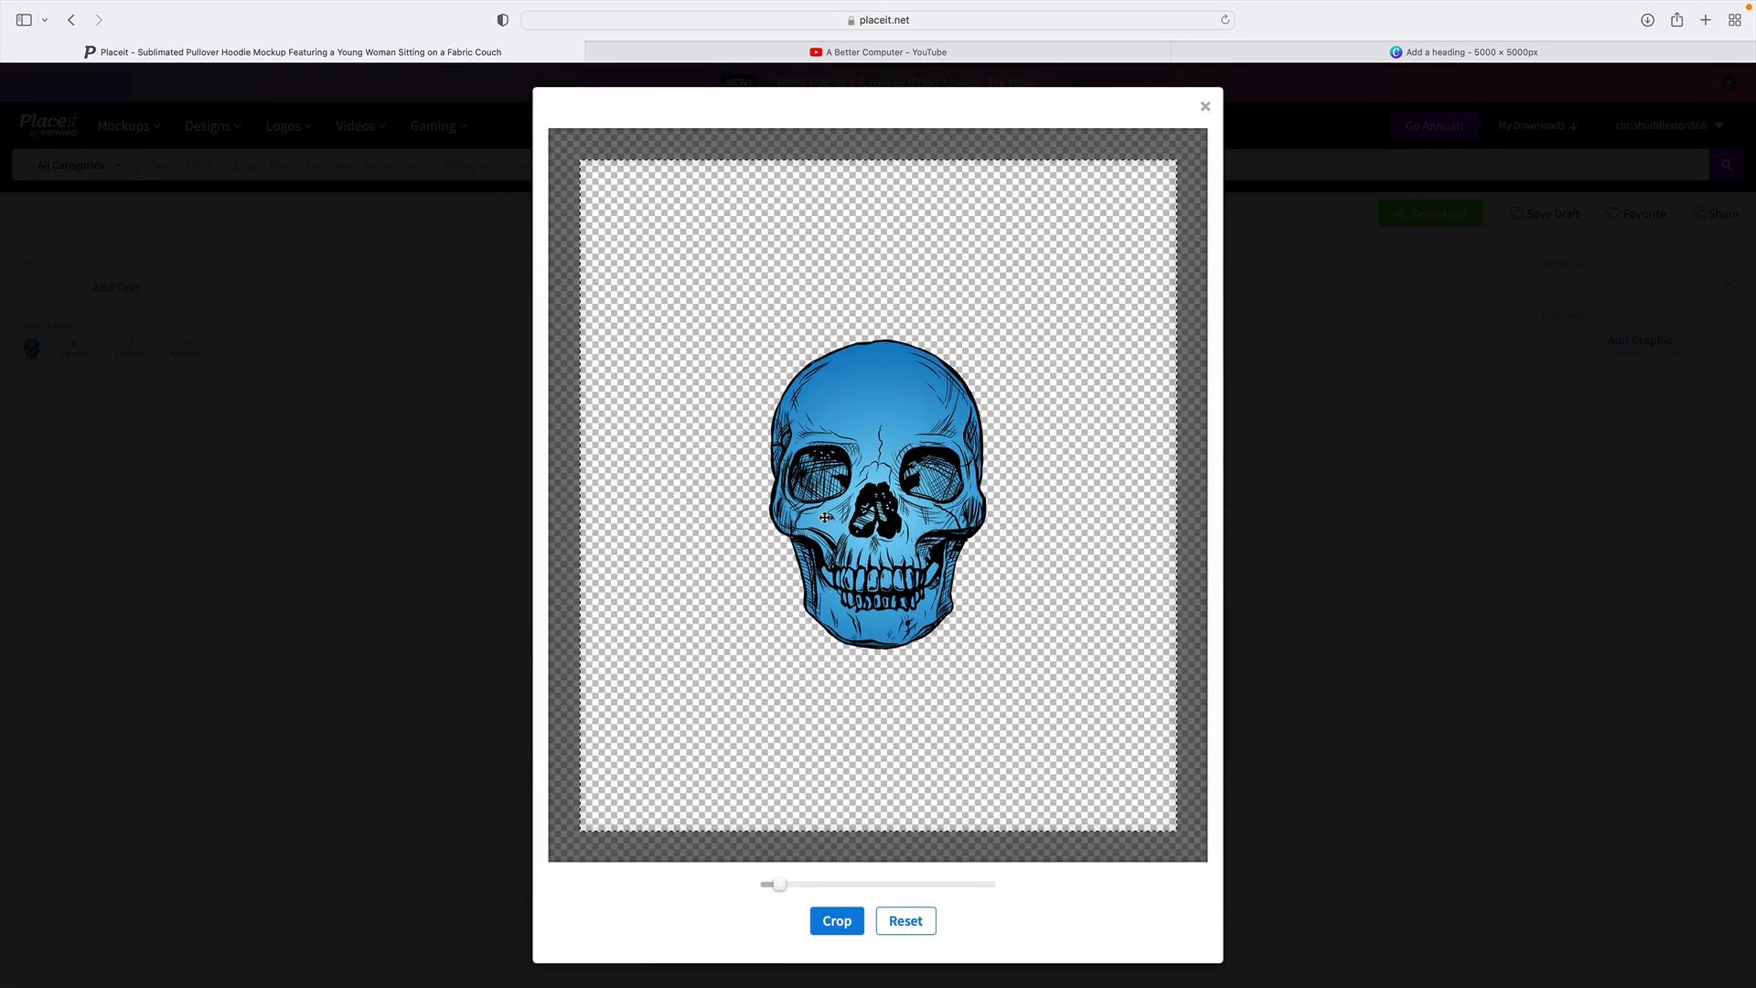
left_click_drag(876, 482, 874, 447)
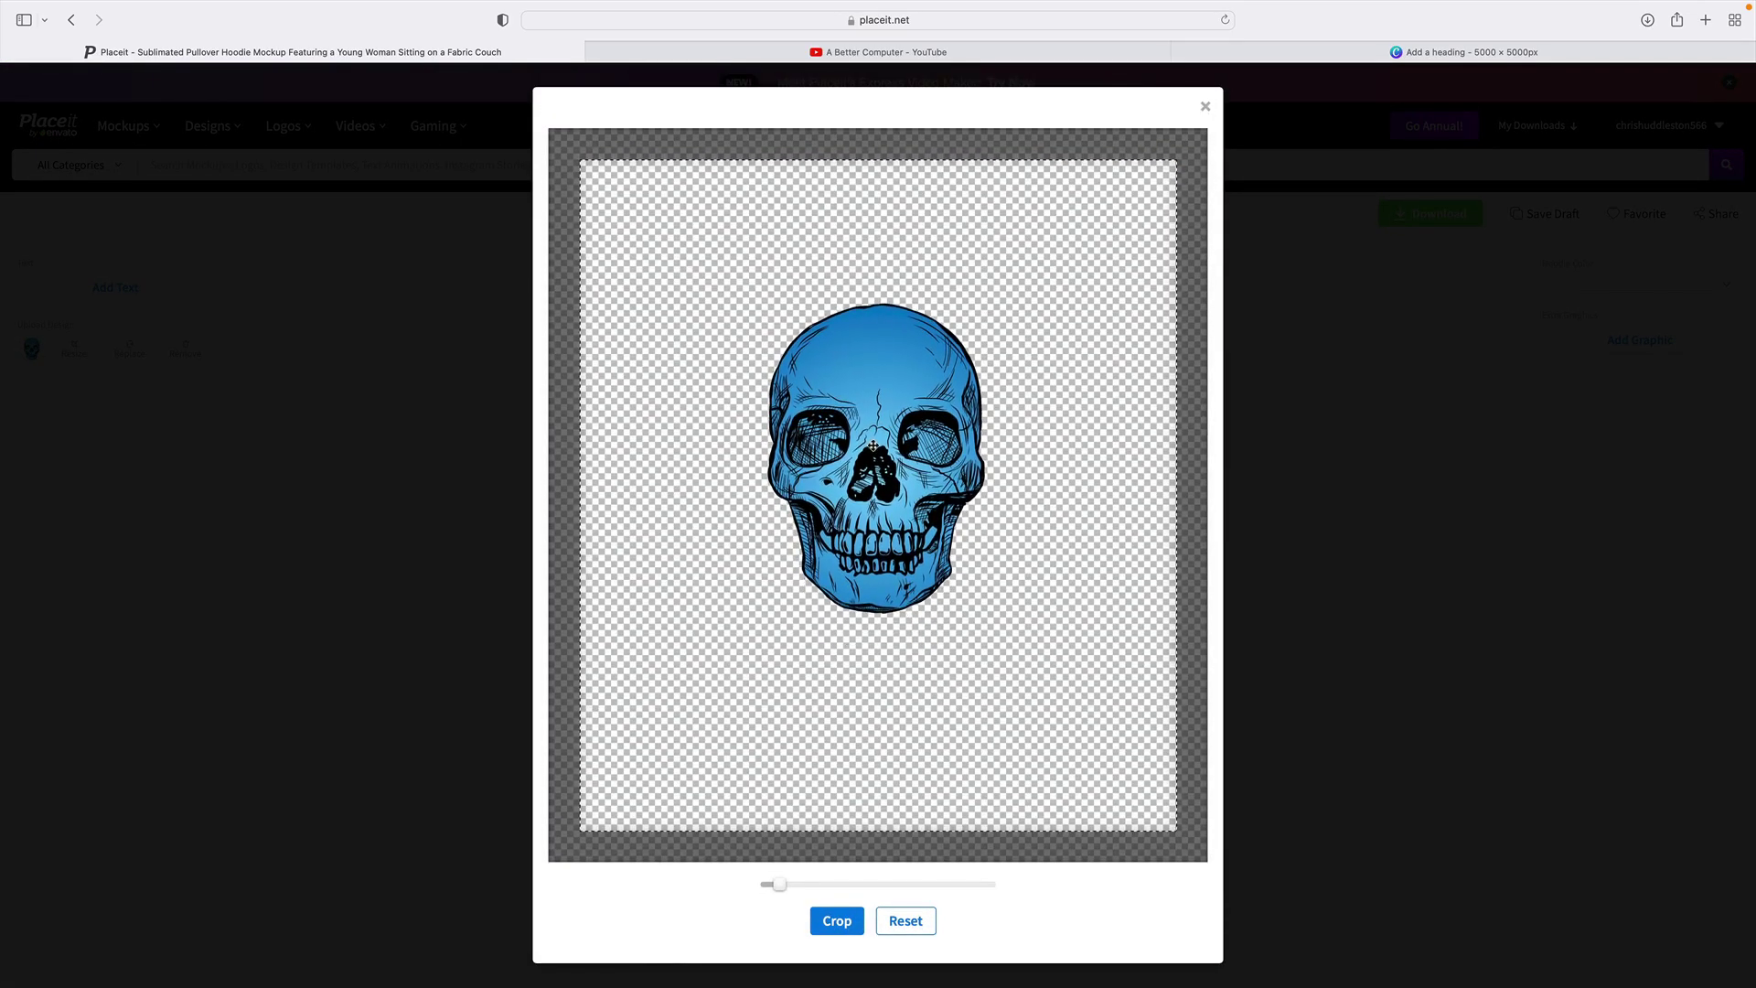
left_click(840, 921)
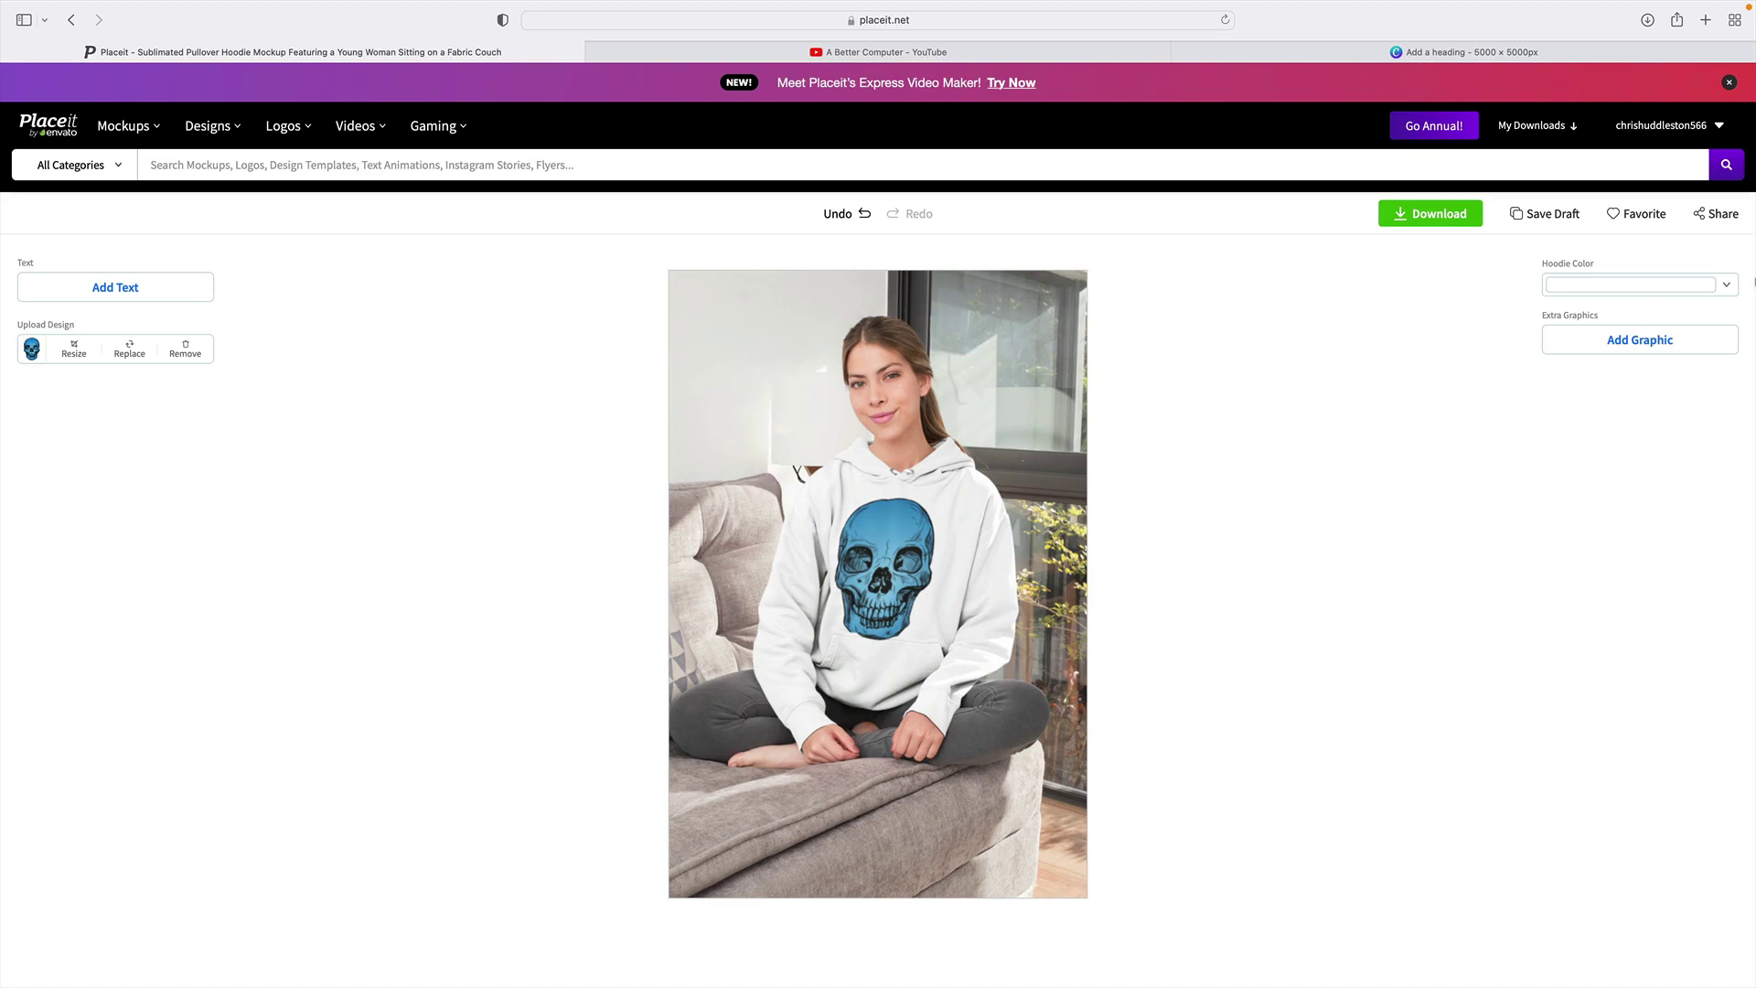
Step: Set the hoodie color to the dark maroon swatch
left_click(1725, 289)
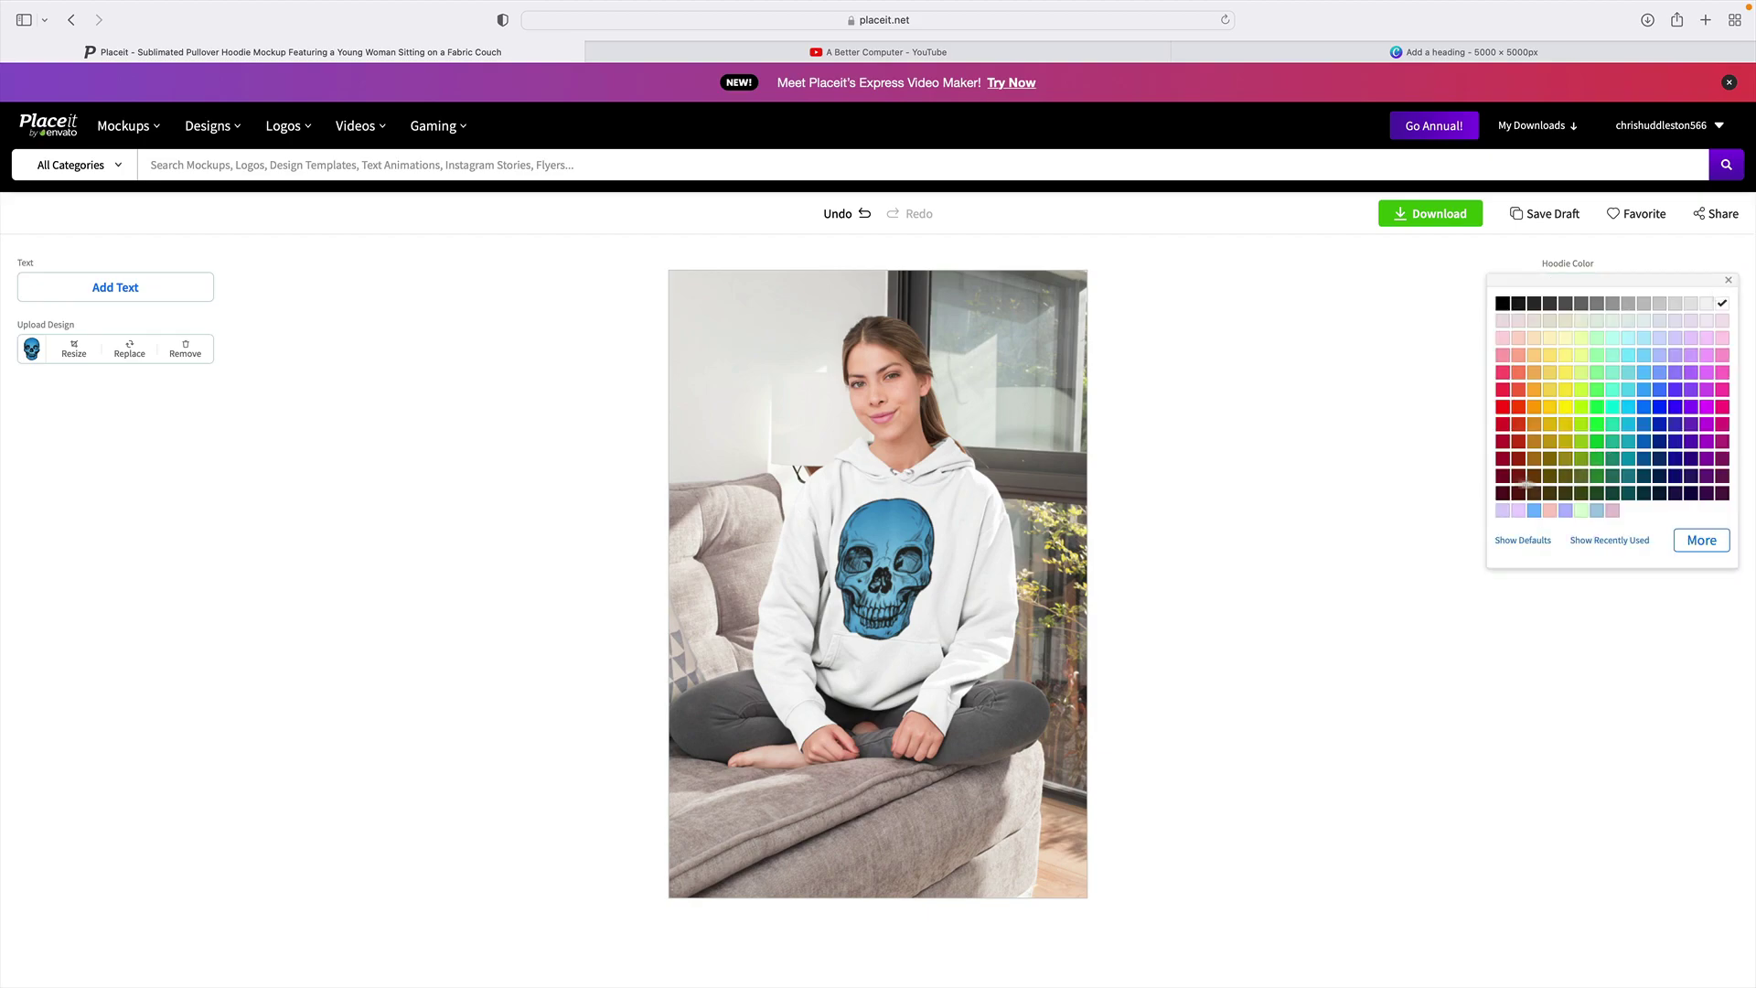
left_click(1502, 494)
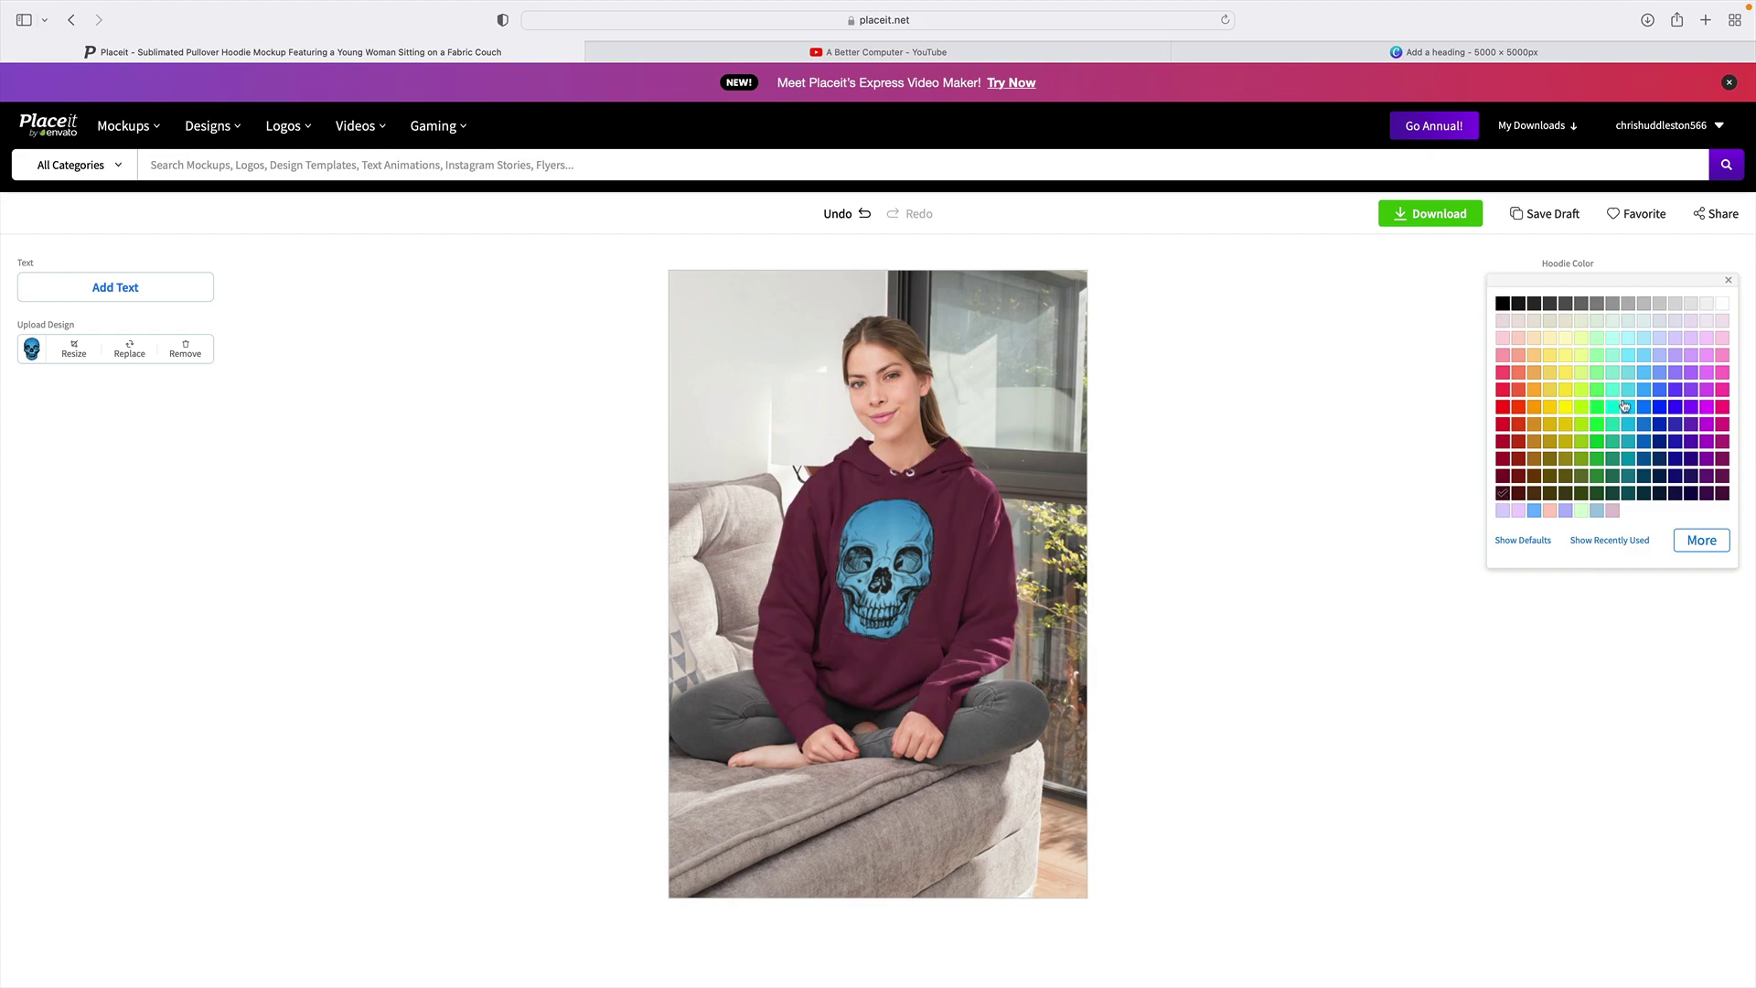
left_click(1336, 429)
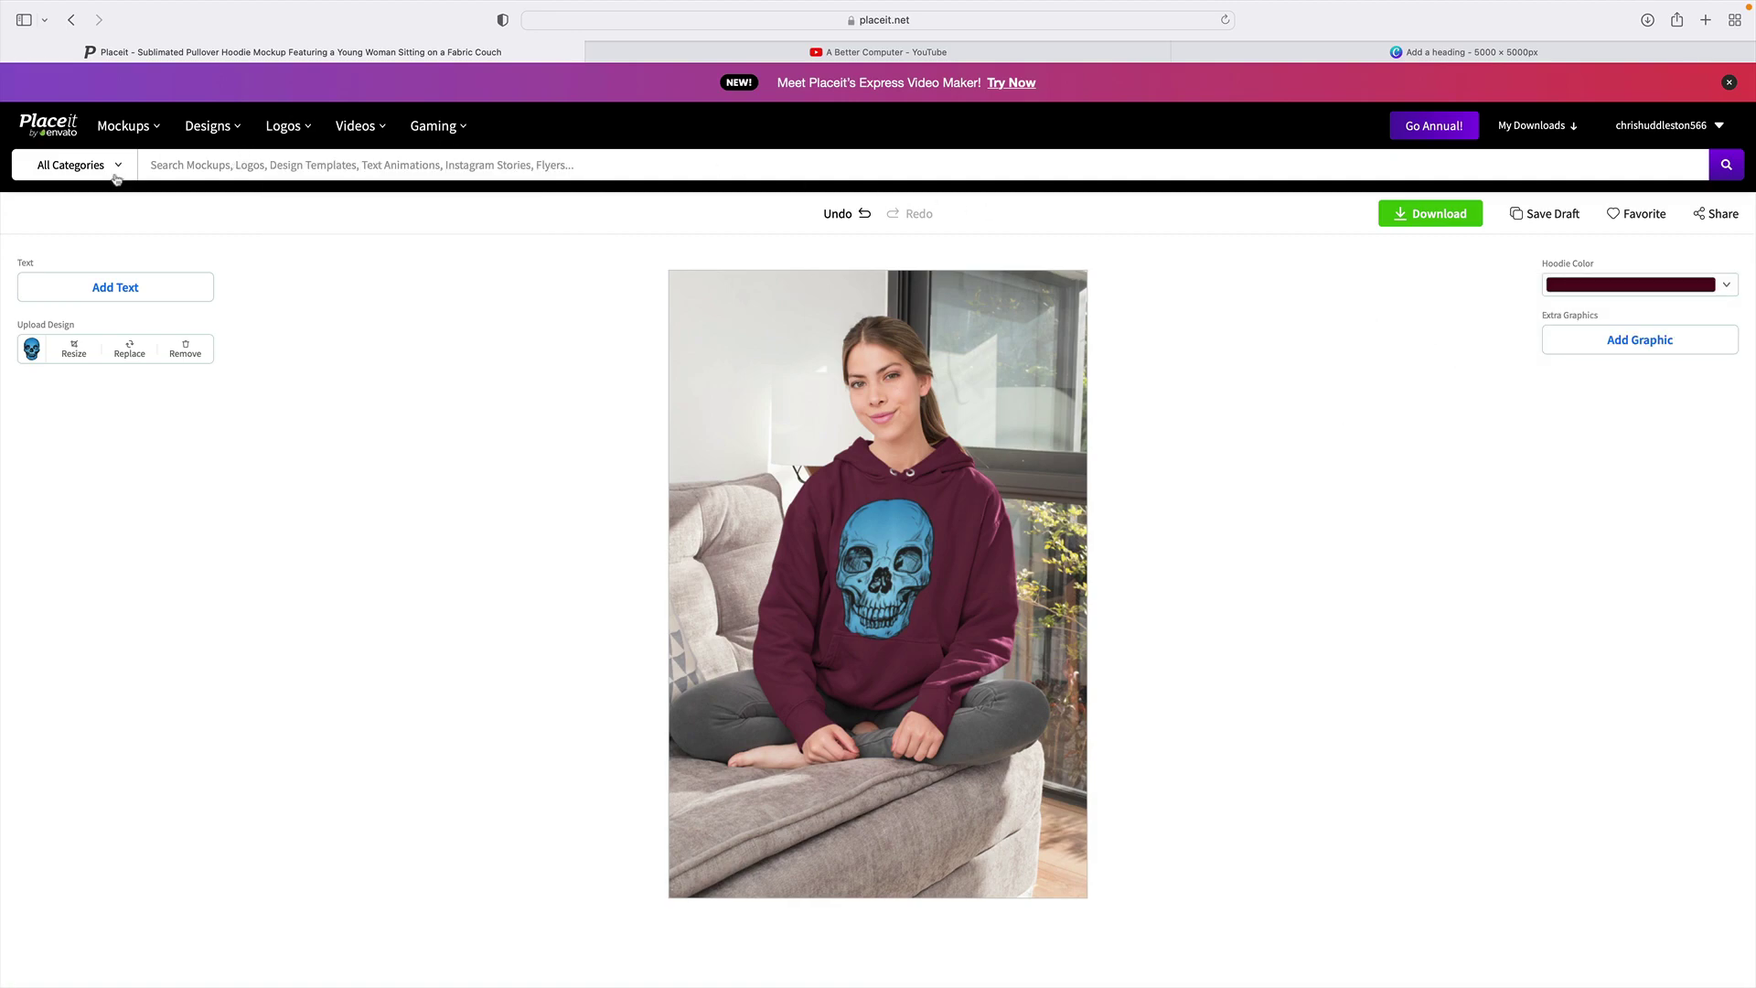
Step: Search all template categories for "hoodie"
mouse_move(151, 130)
left_click(207, 174)
type("c")
key("BackSpace")
type("hoodi")
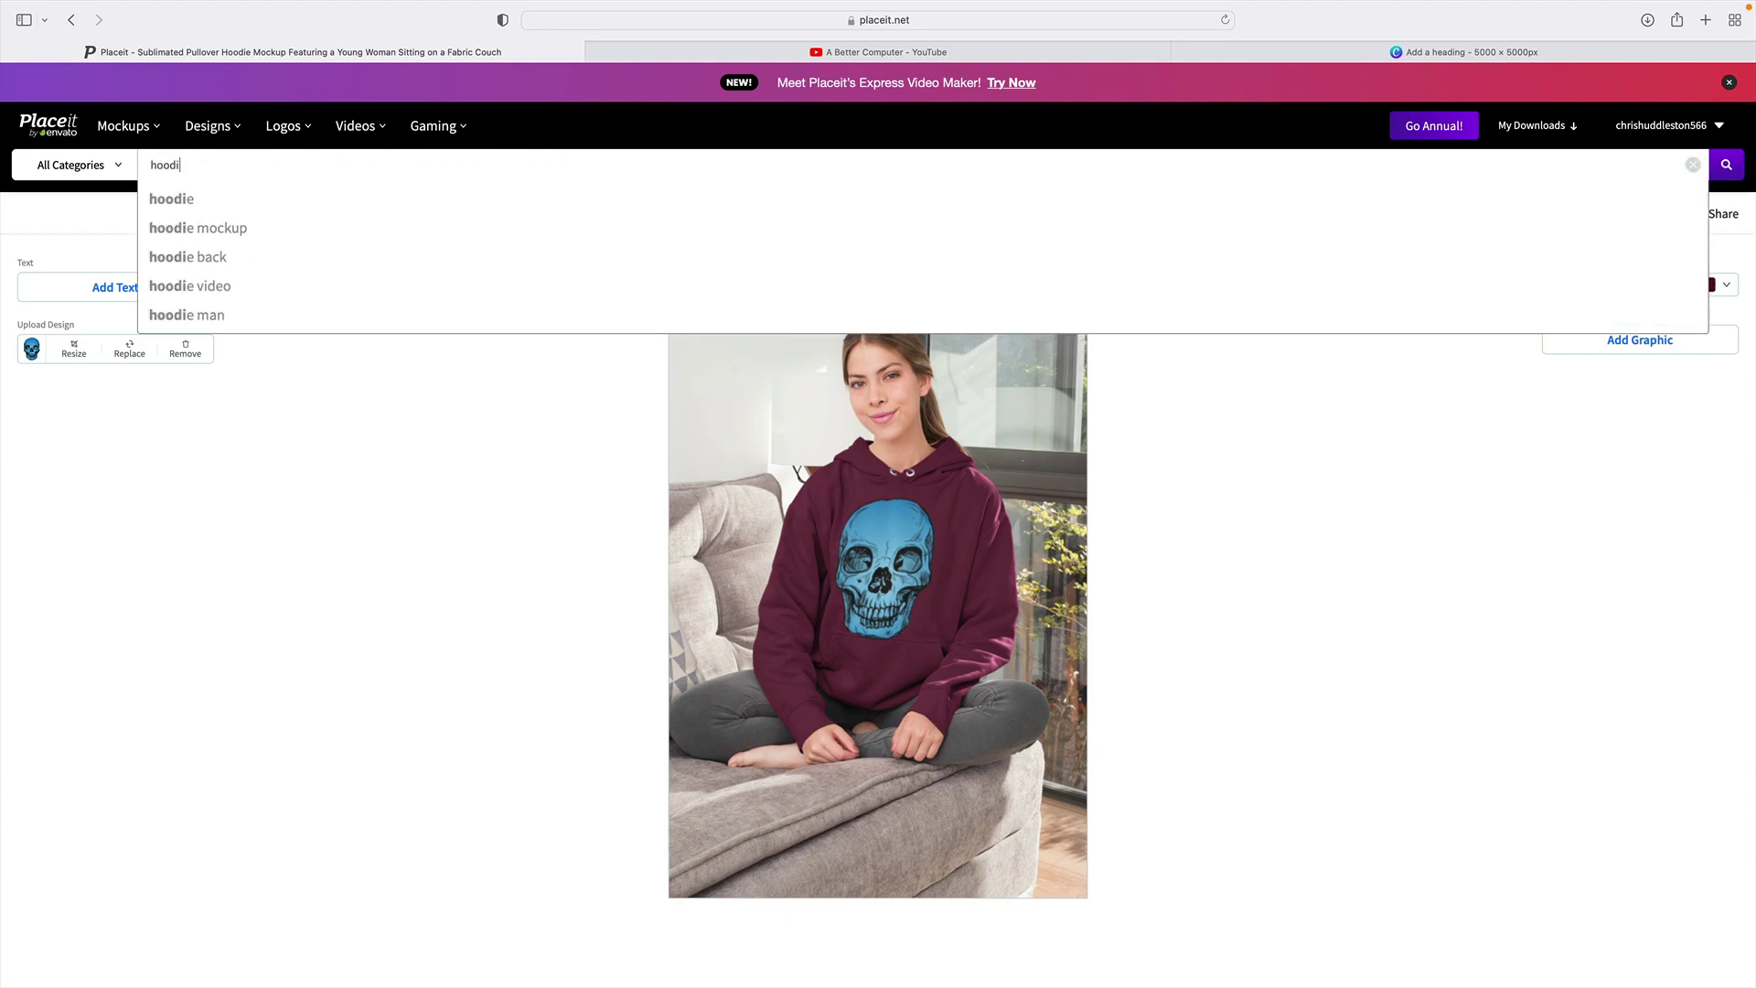
type("e")
key("Return")
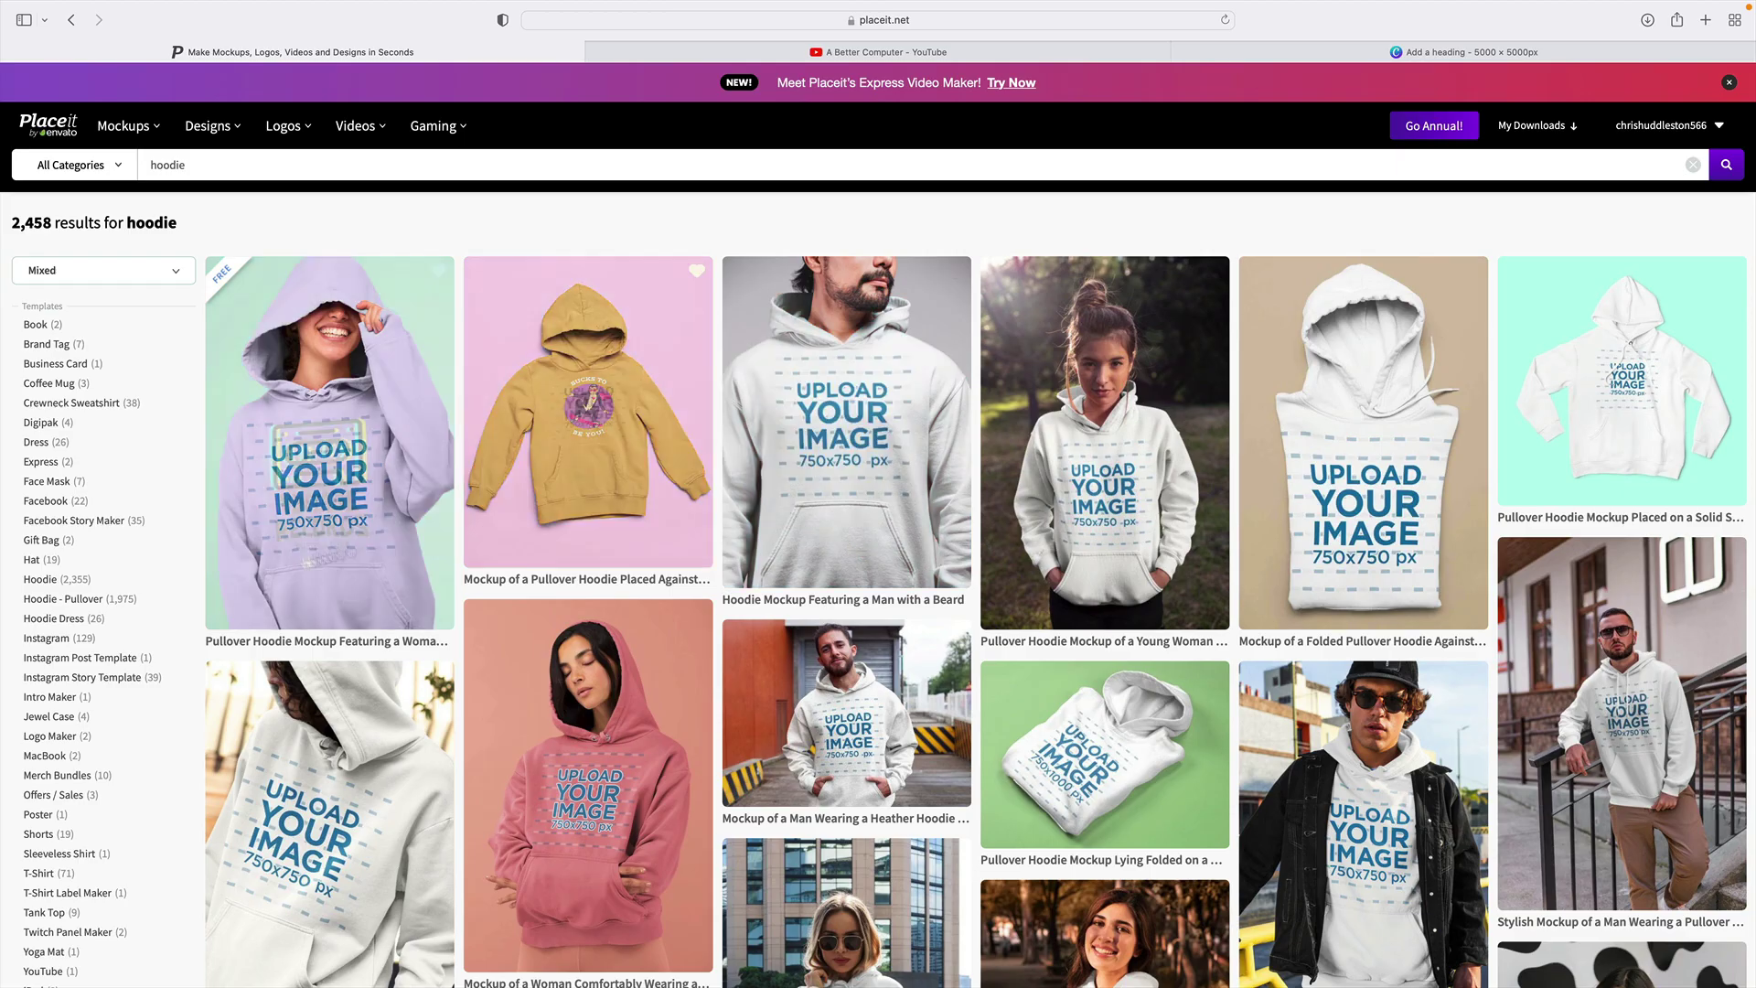
Step: Filter the hoodie results by the gender Man
scroll(128, 609, "down", 5)
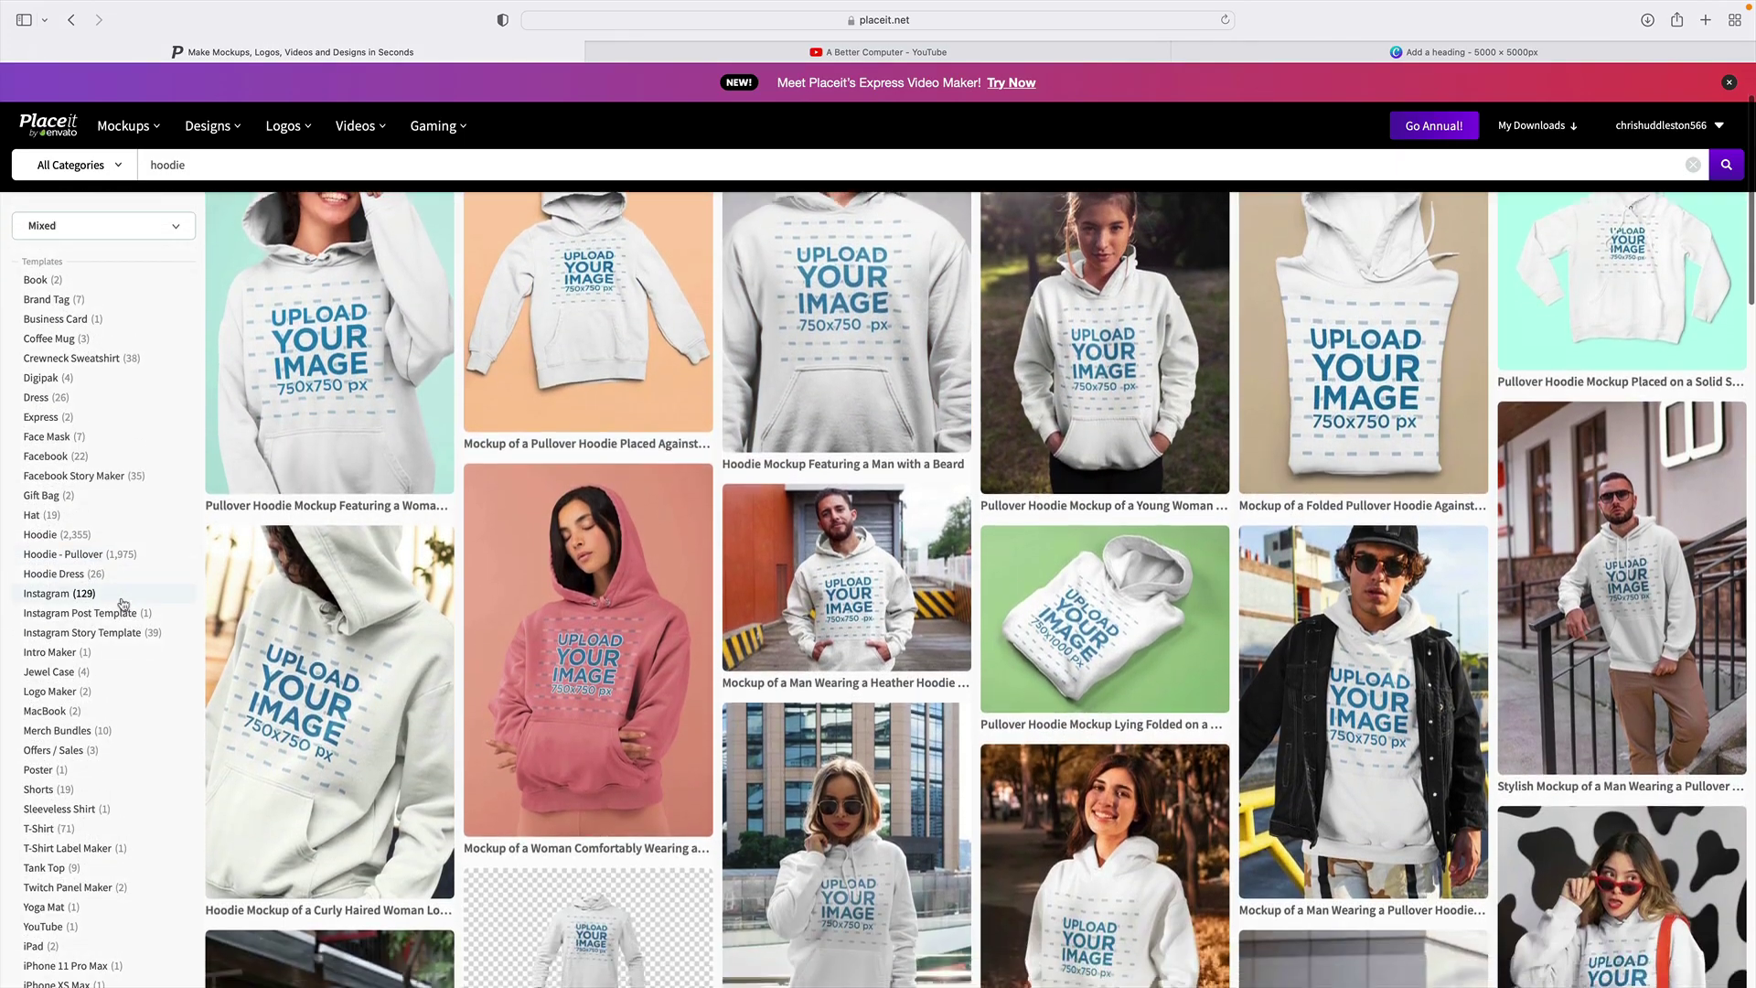
scroll(123, 604, "down", 10)
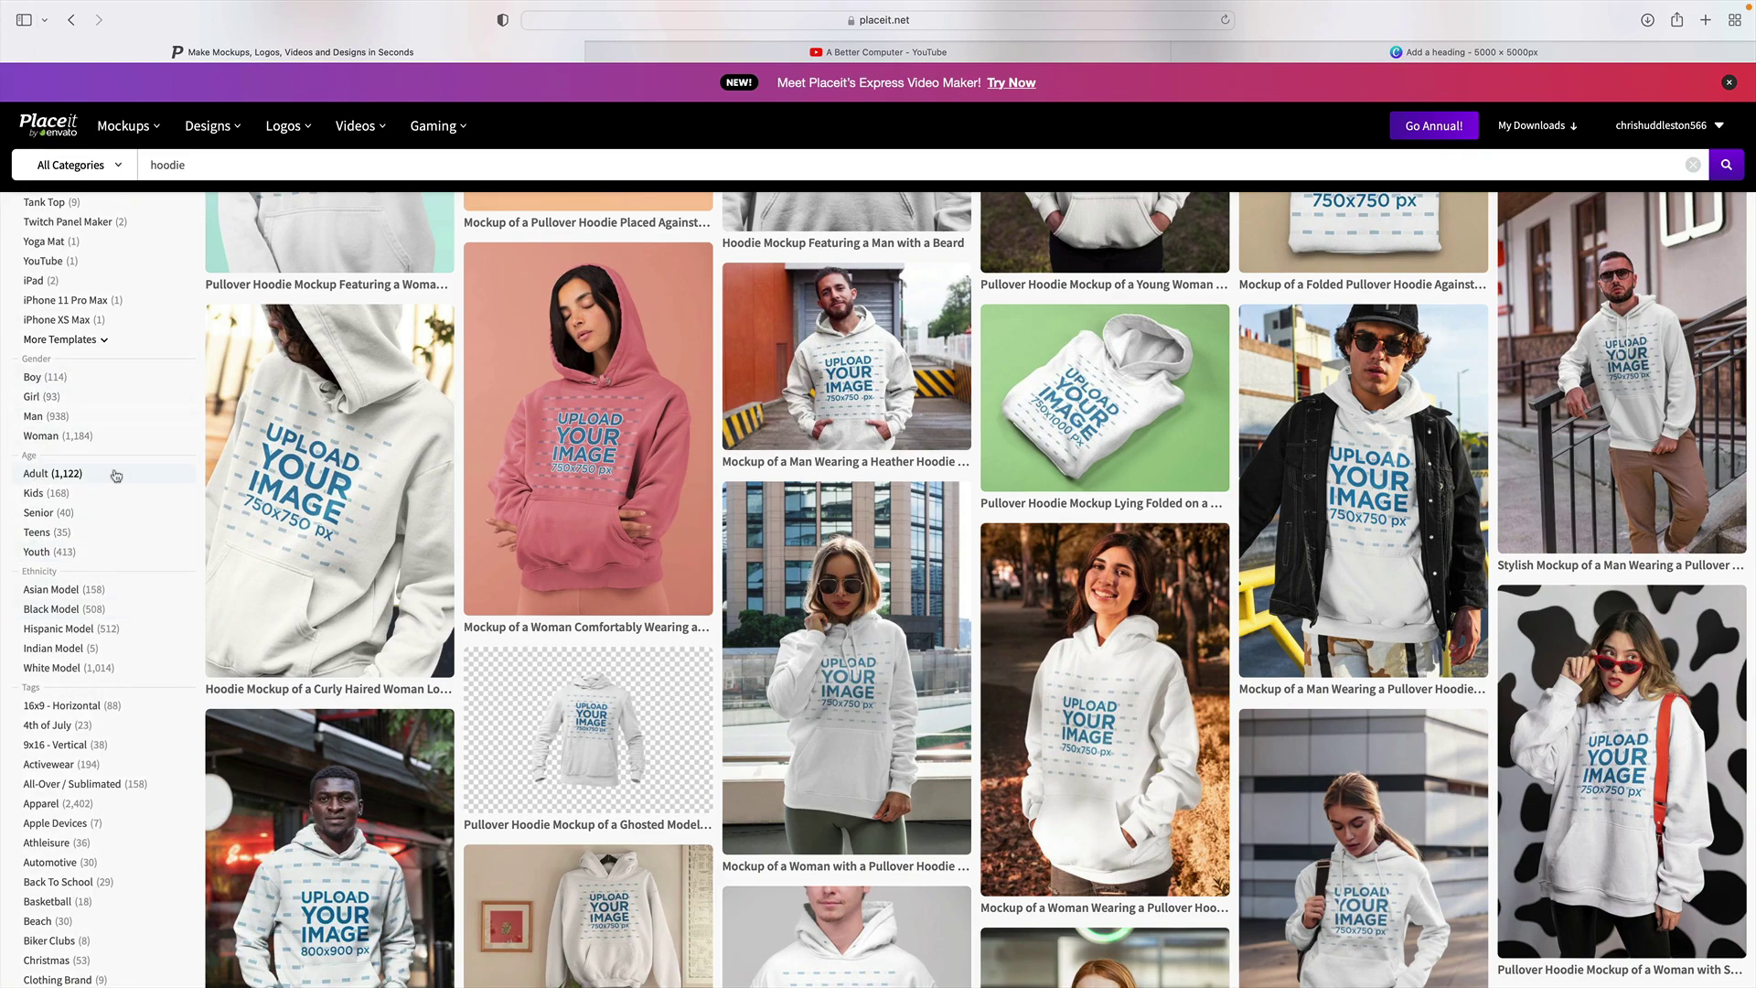
left_click(29, 418)
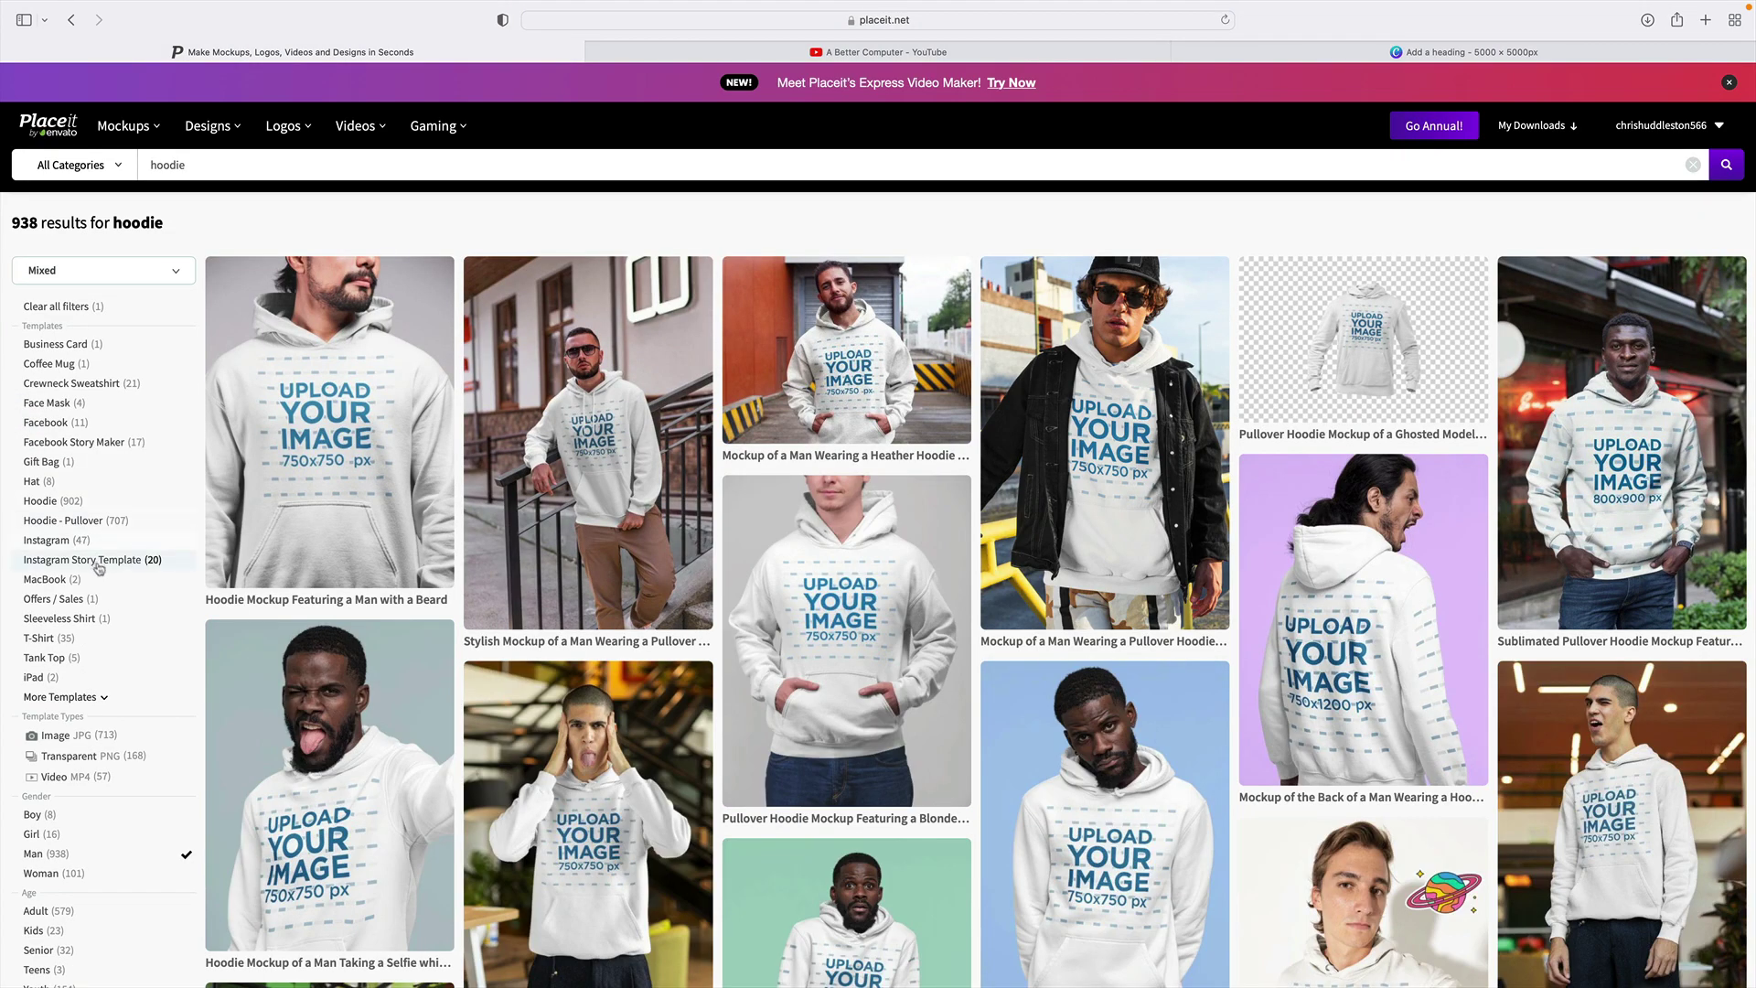
Step: Open the hoodie mockup of a man taking a selfie while making a disgusted face for editing
scroll(128, 721, "down", 2)
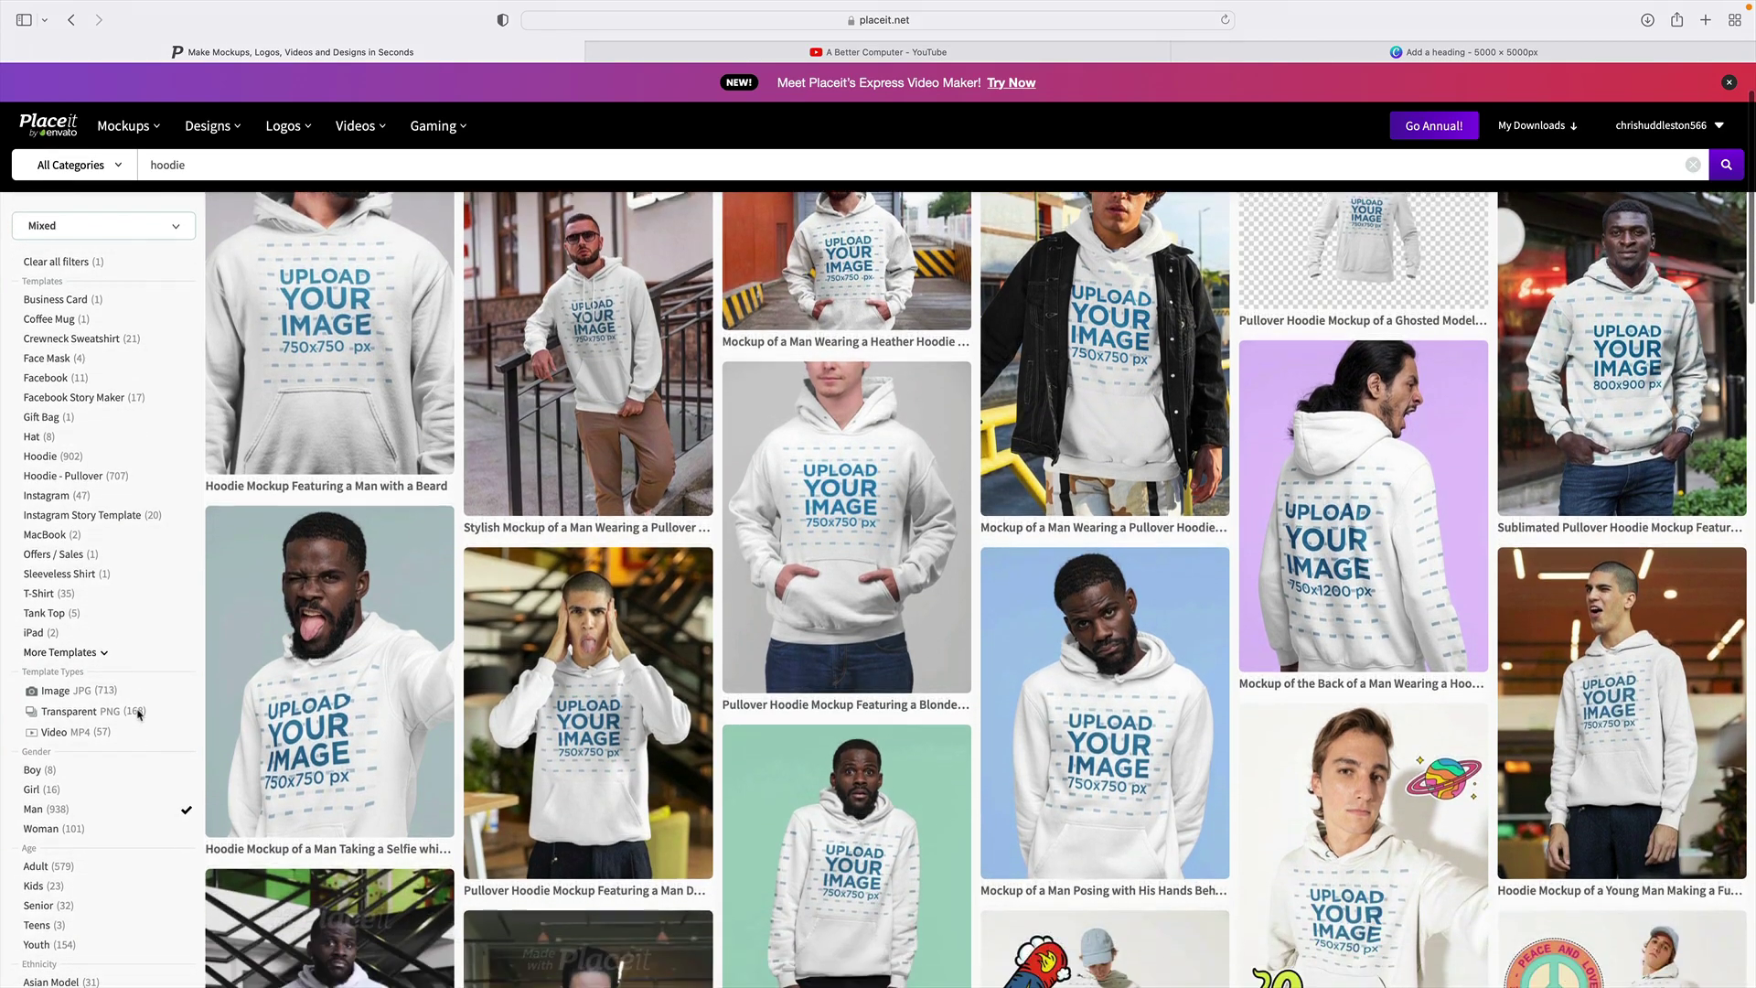
scroll(138, 714, "up", 2)
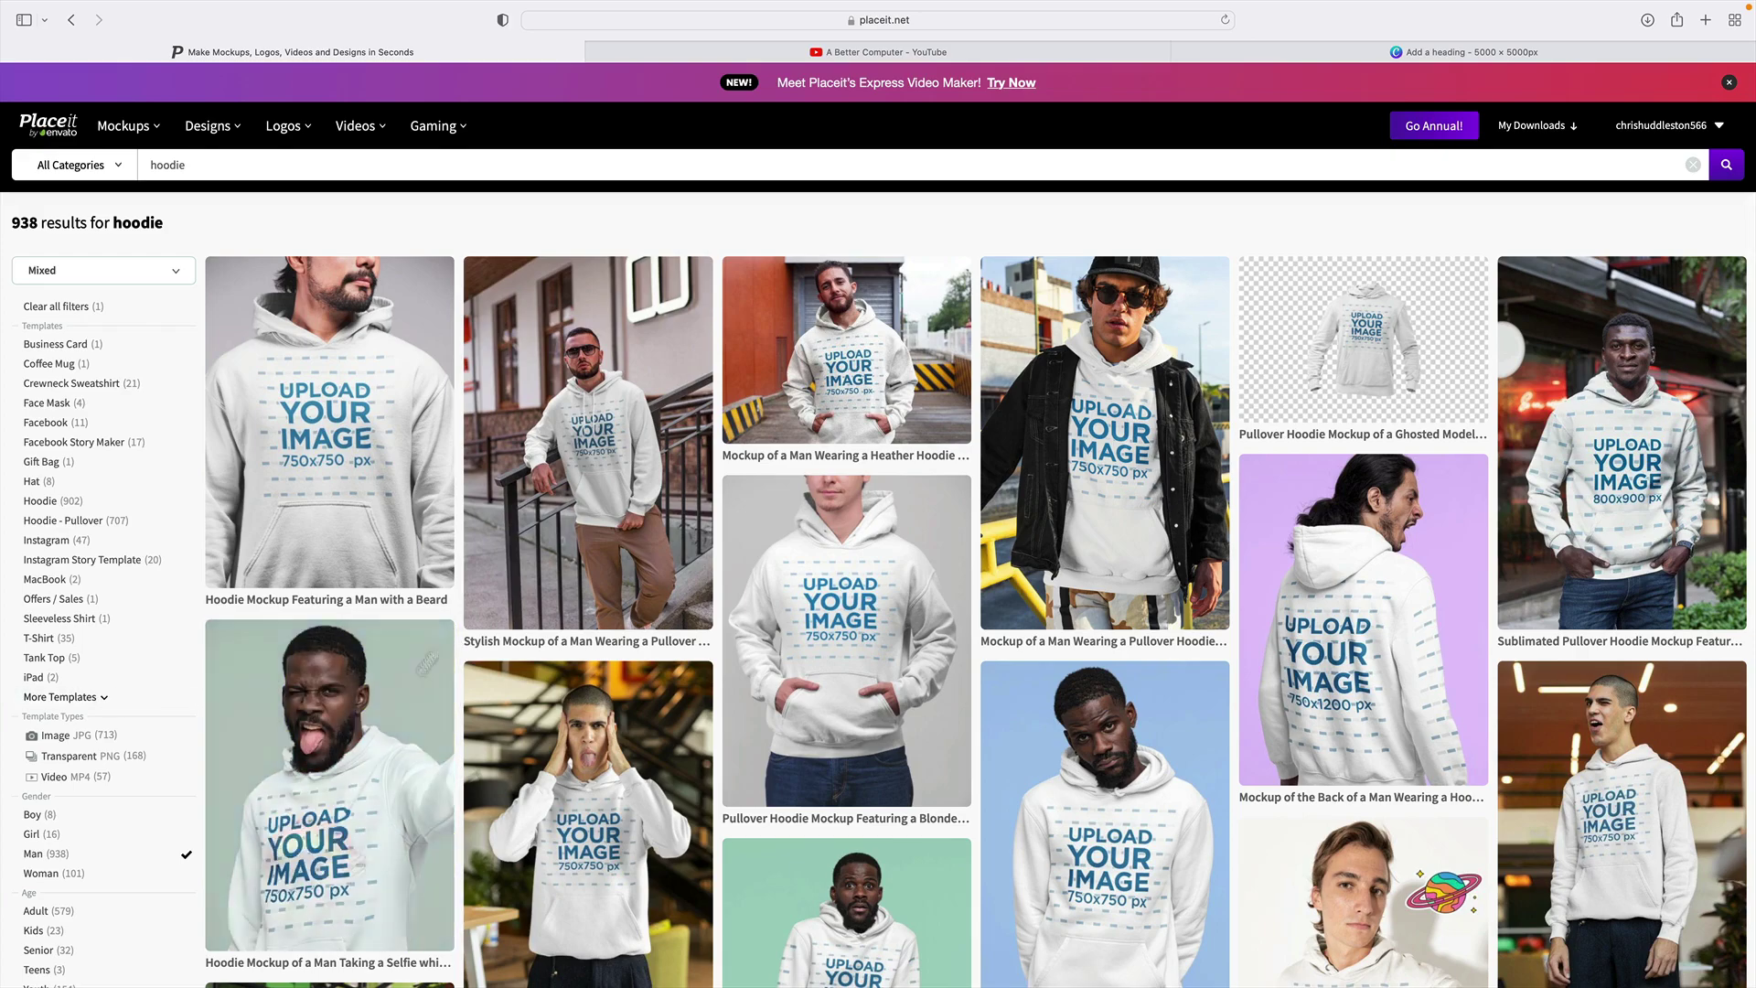
left_click(339, 812)
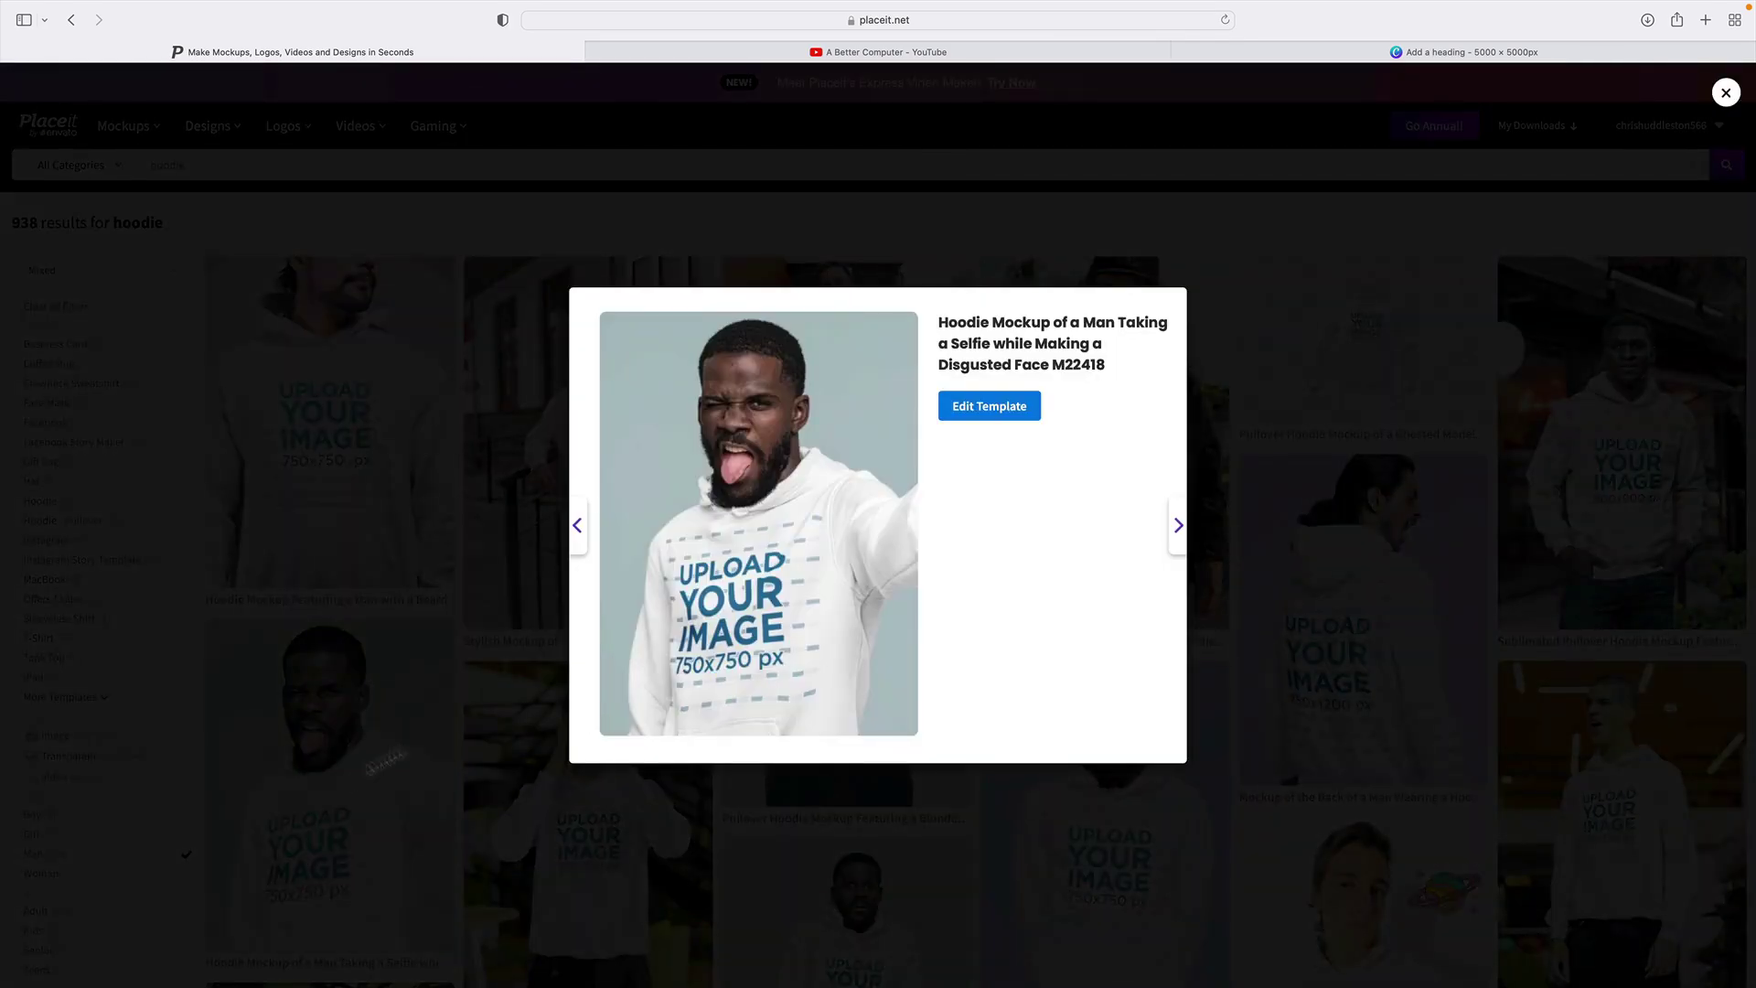
left_click(995, 411)
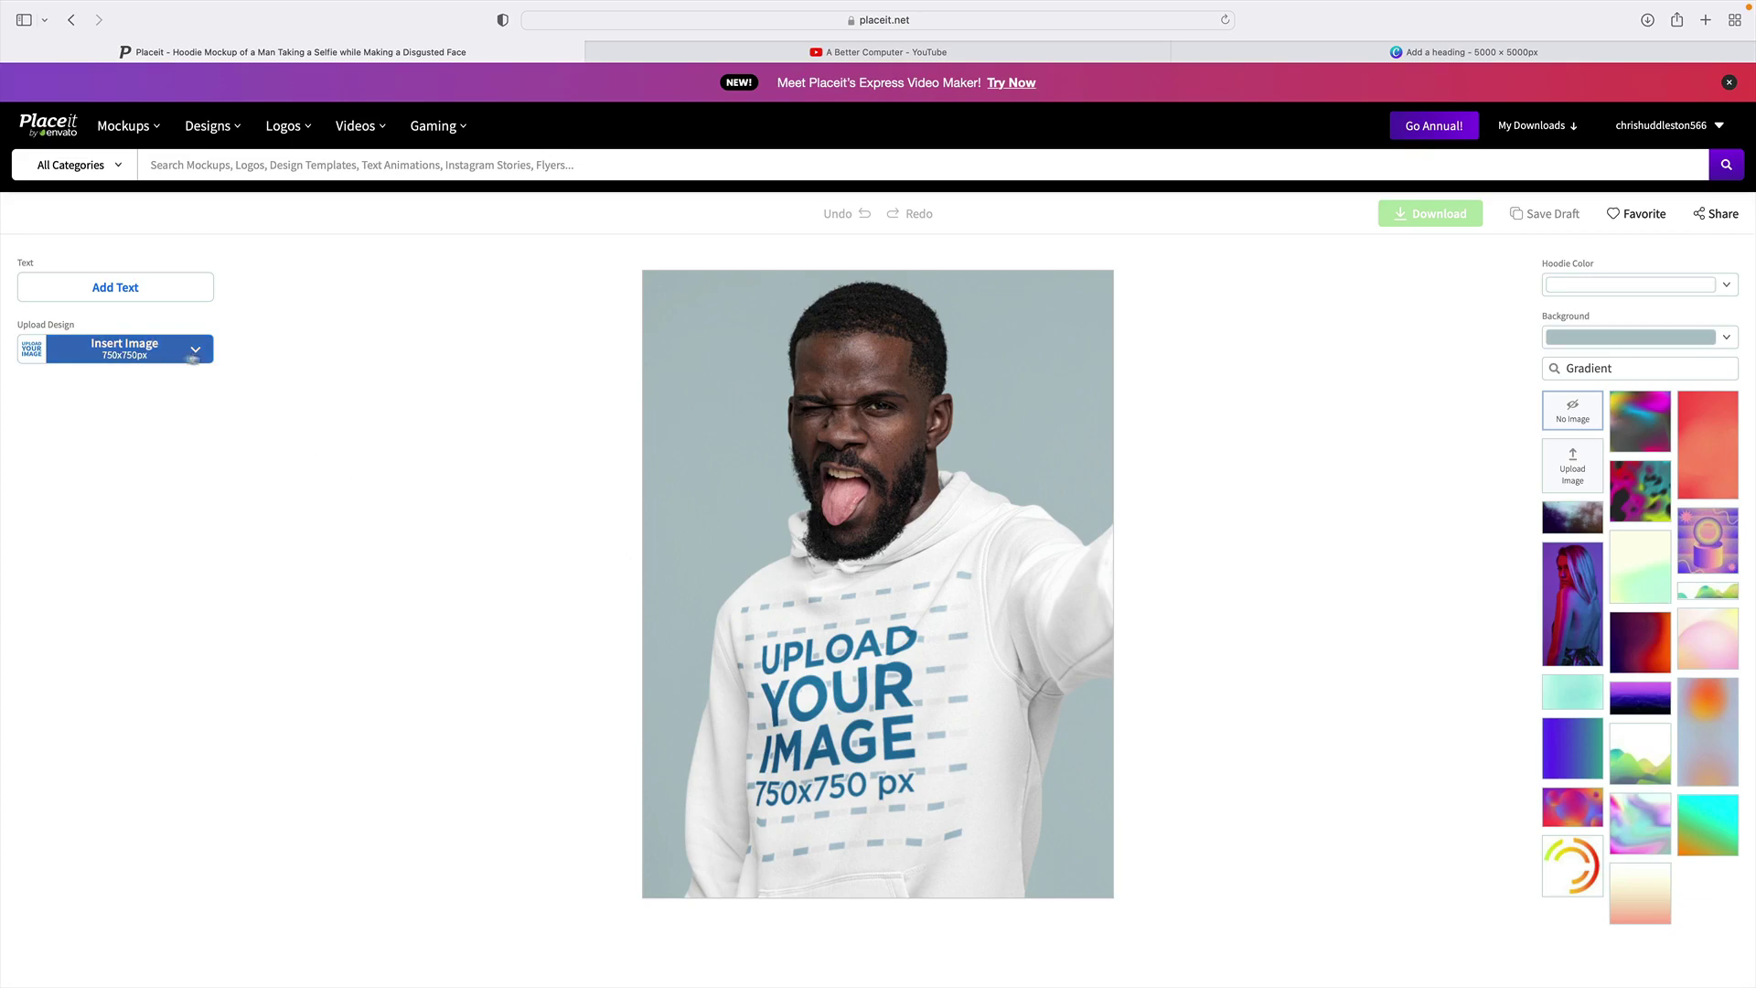
Step: Upload Add a heading.png from the Downloads folder as the hoodie design, scaling the skull down slightly before cropping
left_click(134, 355)
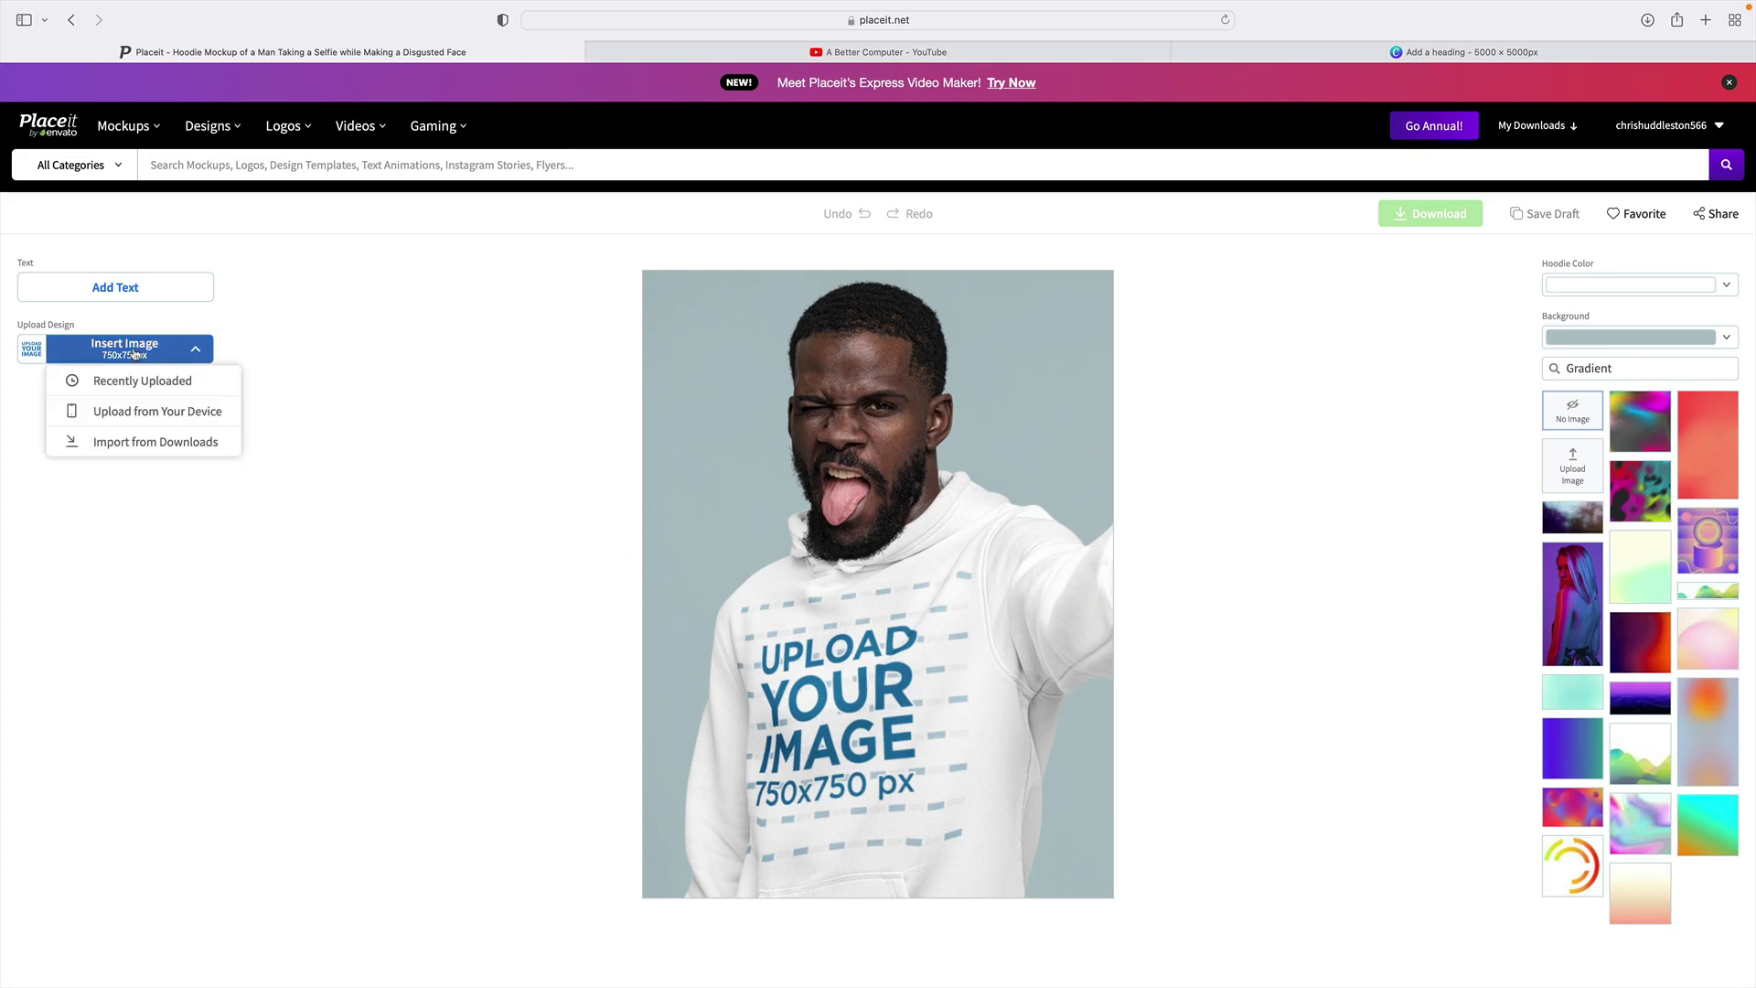
left_click(137, 411)
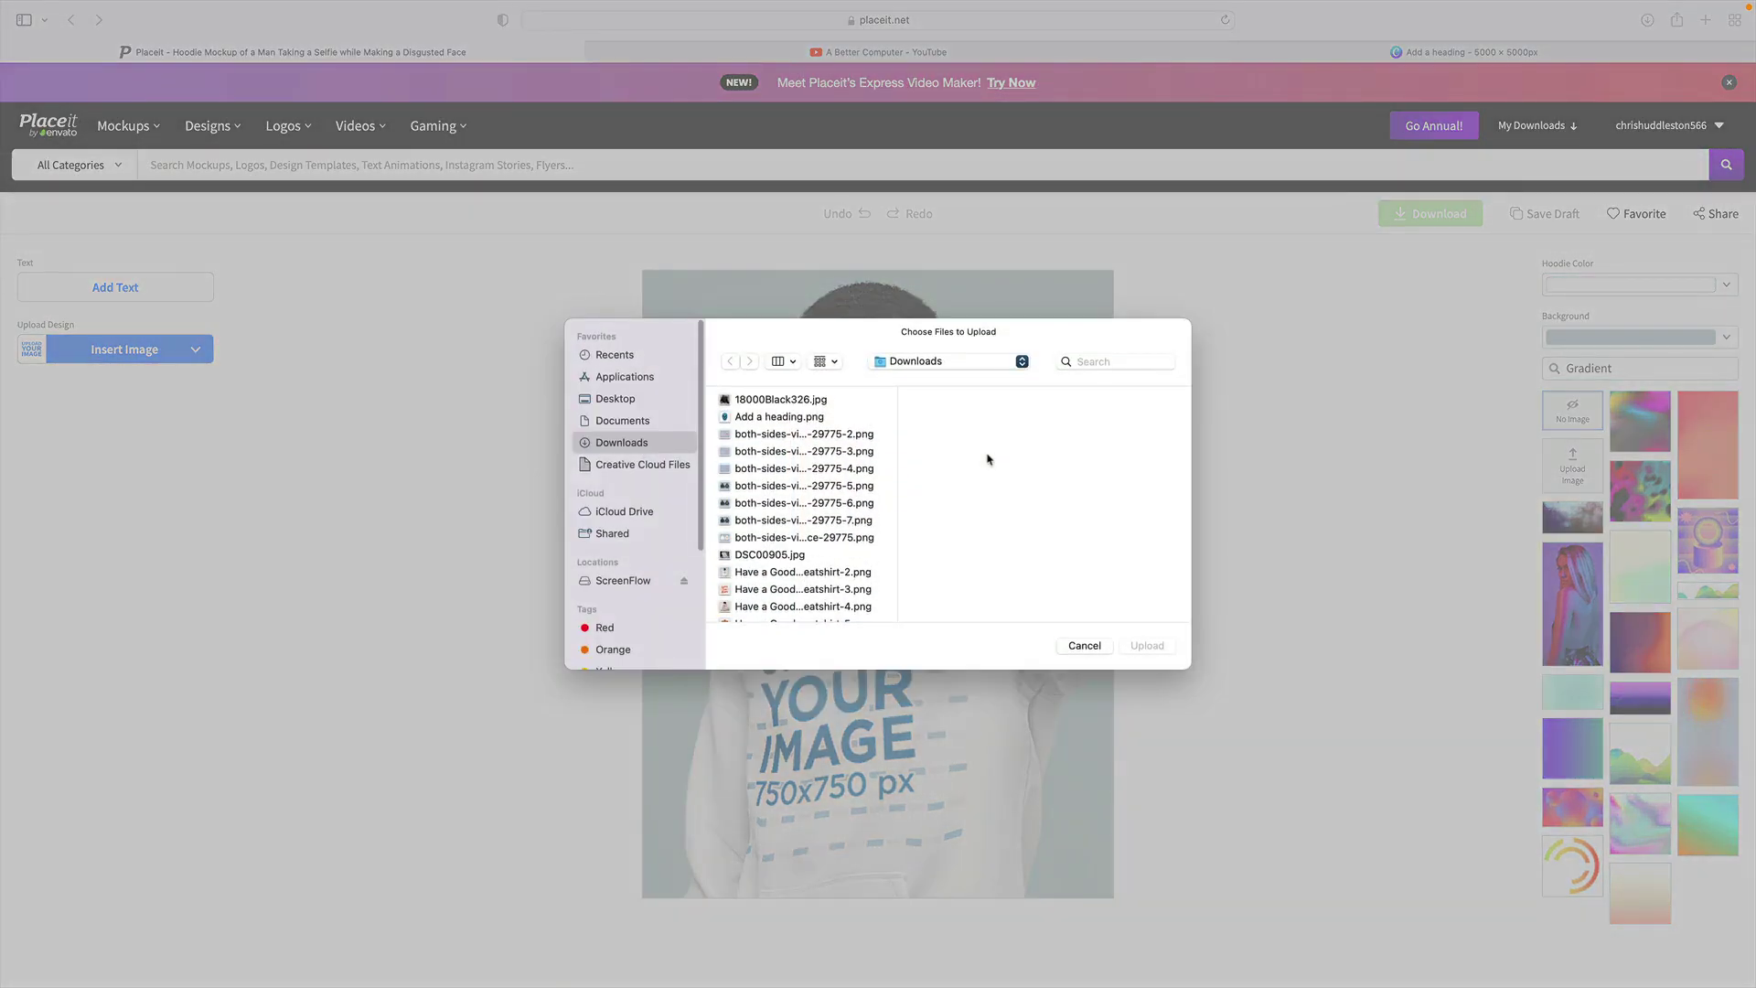
left_click(777, 416)
left_click(1146, 646)
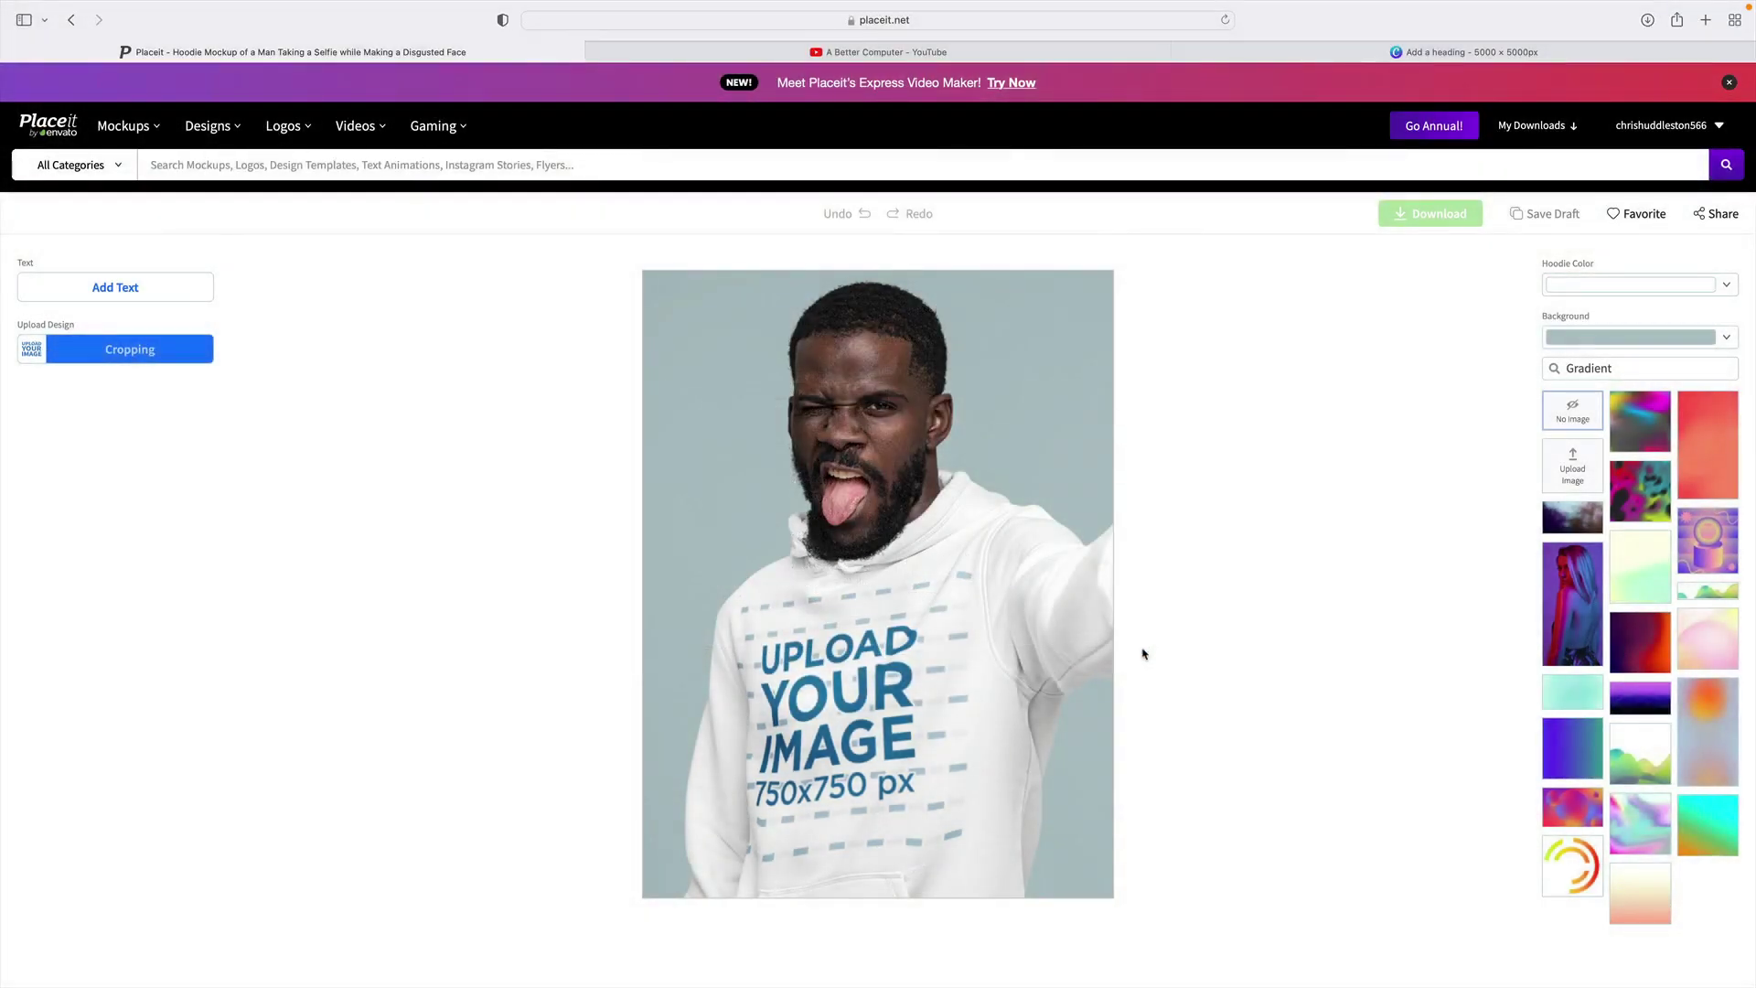
left_click_drag(796, 886, 783, 885)
left_click(836, 921)
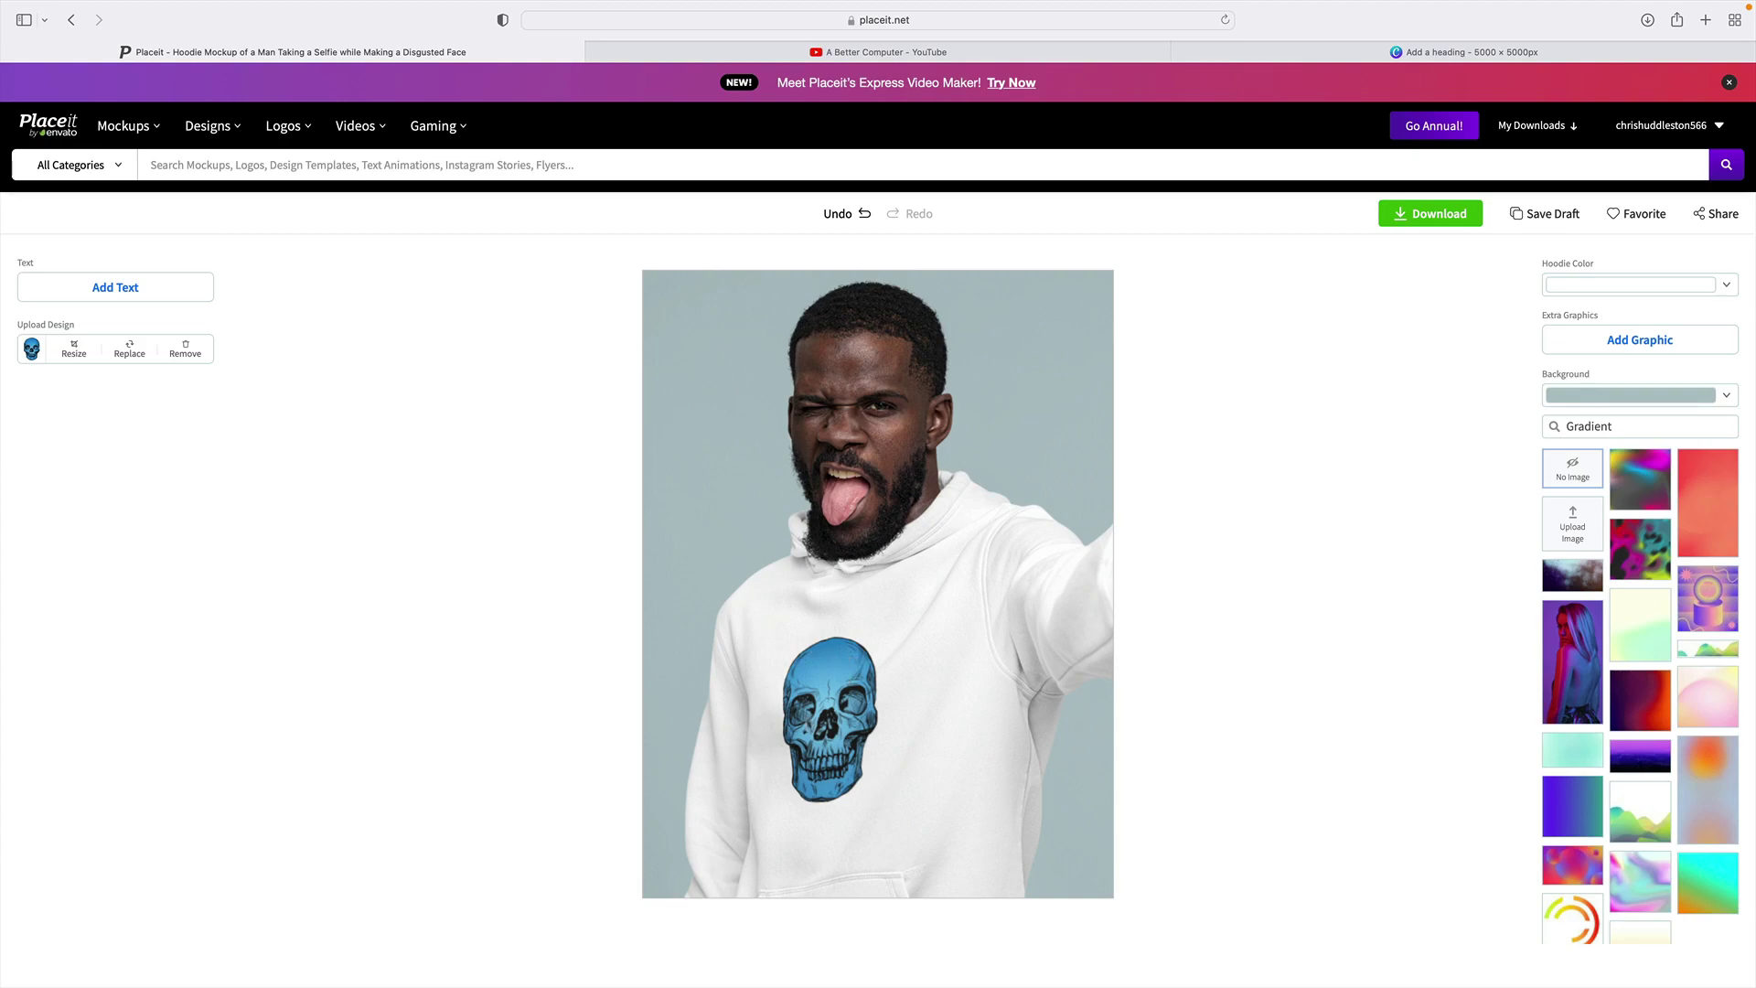
Step: Enlarge the skull design on the hoodie slightly and apply the new crop
left_click(75, 351)
left_click_drag(784, 884, 790, 883)
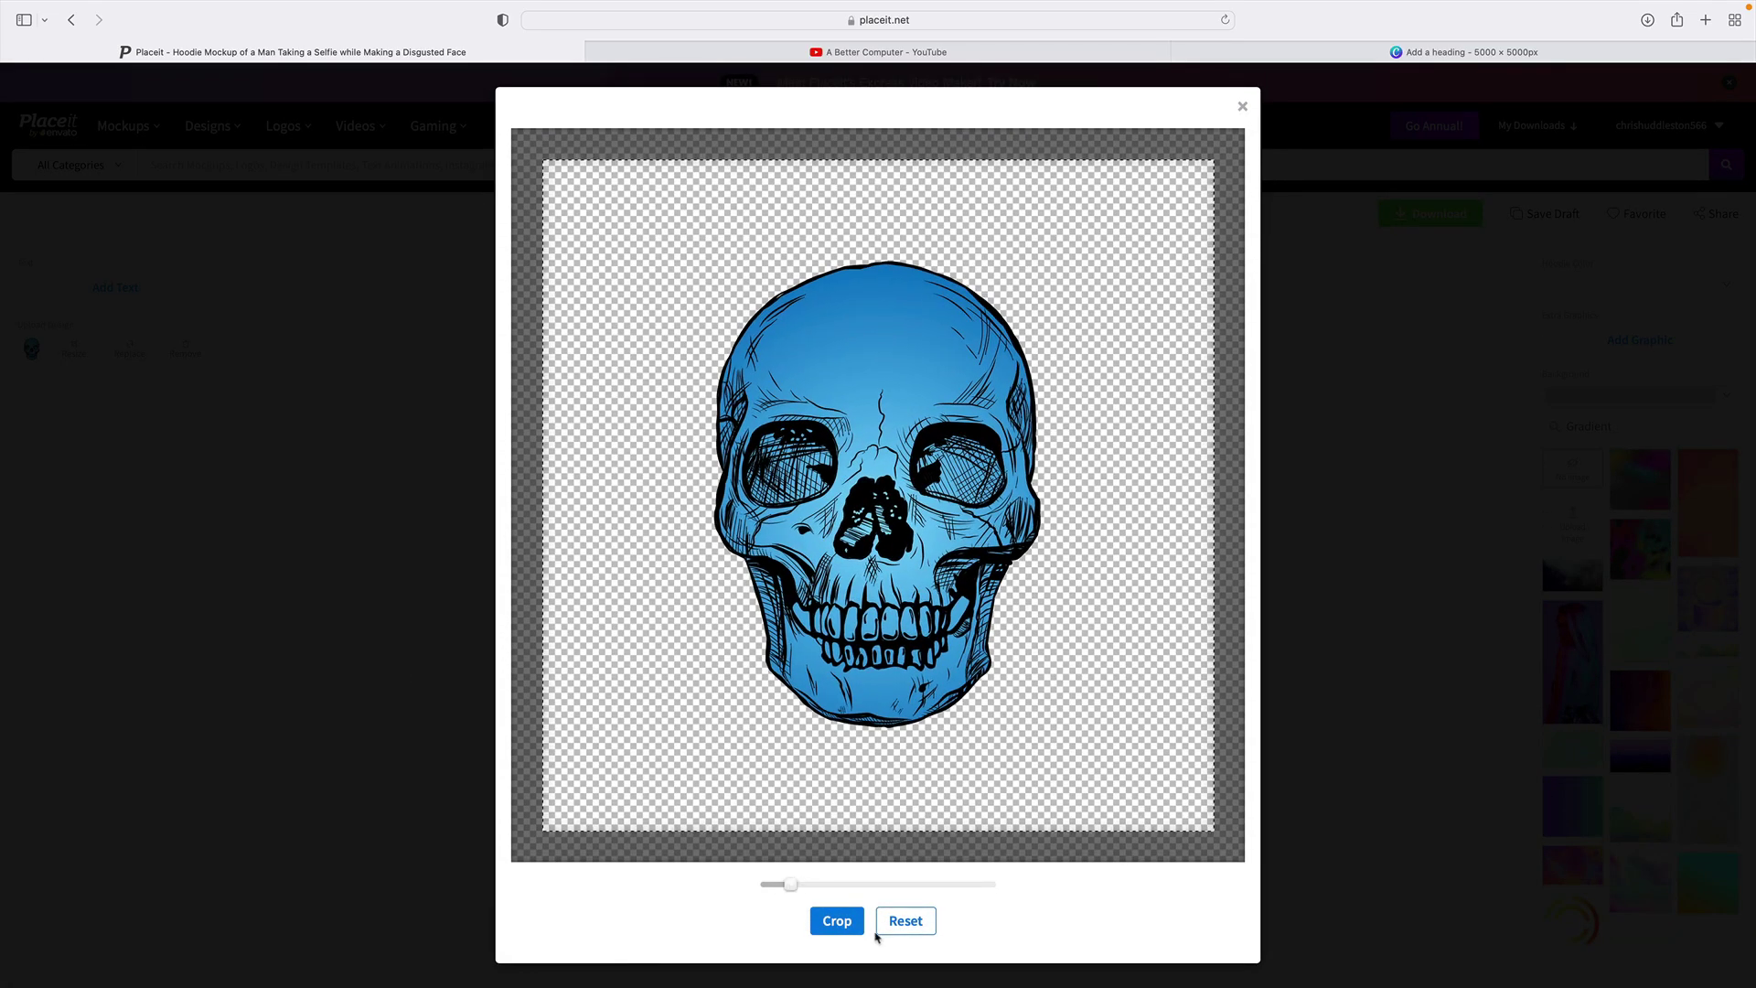
left_click(843, 924)
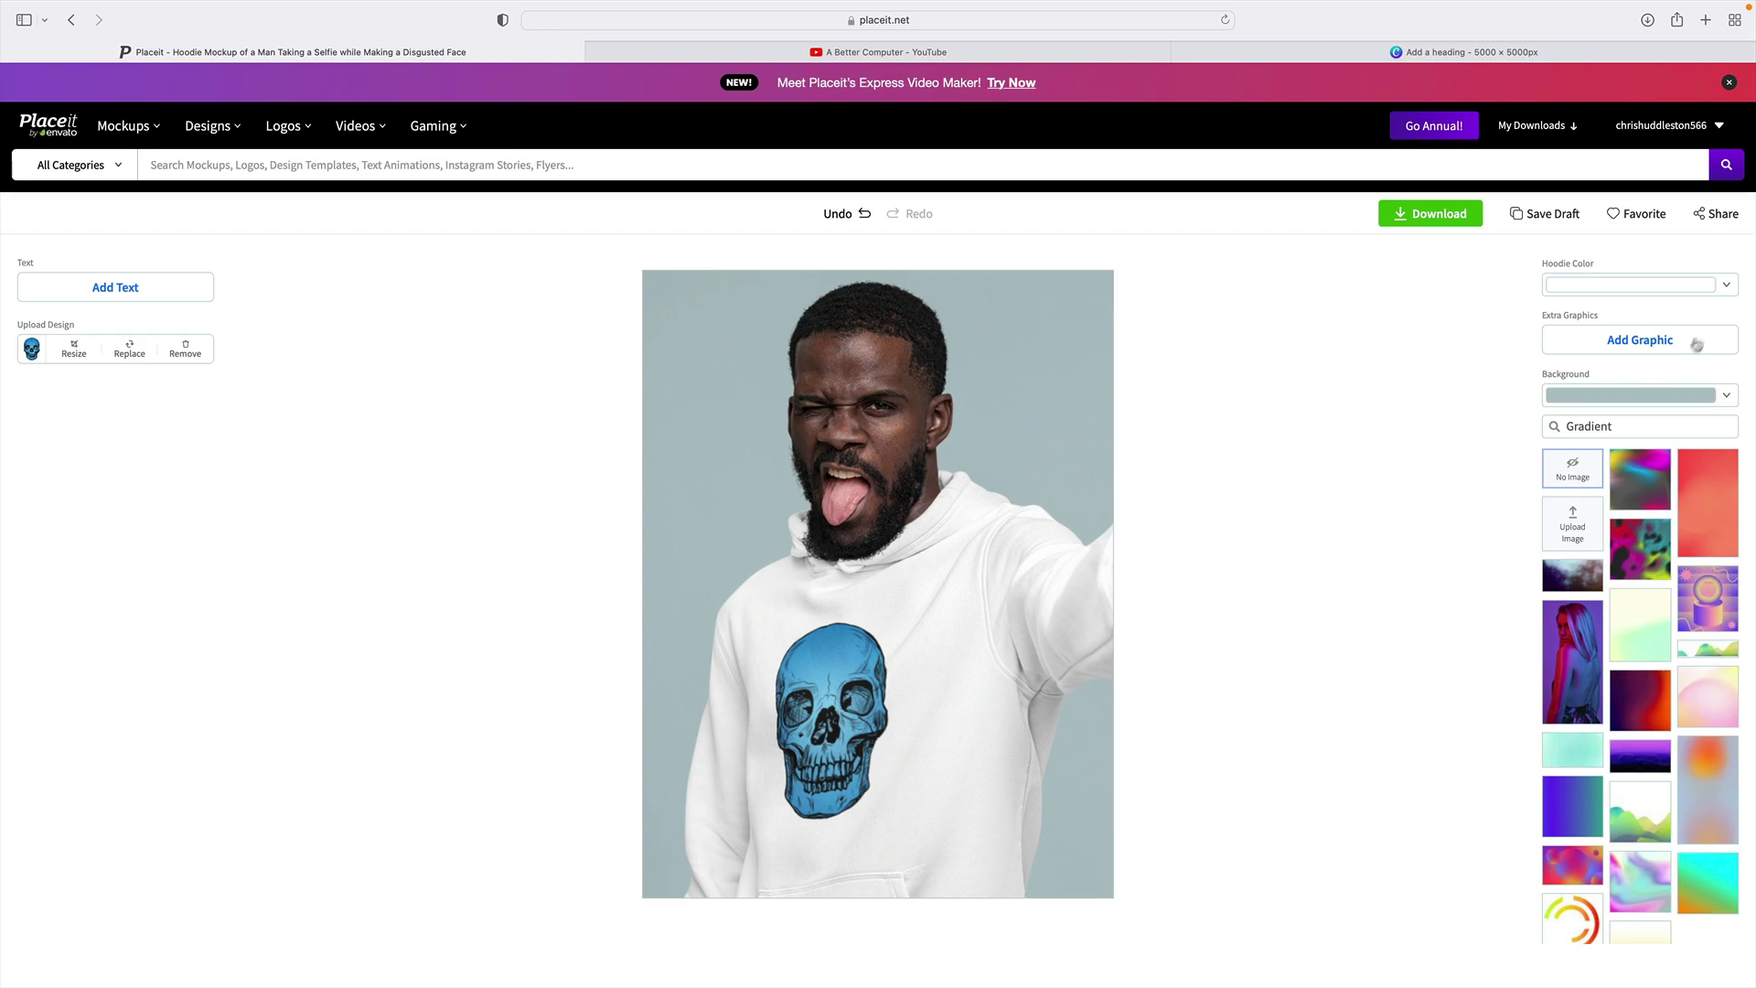
Step: Try a green hoodie color, and settle on the orange-red swatch
left_click(1725, 287)
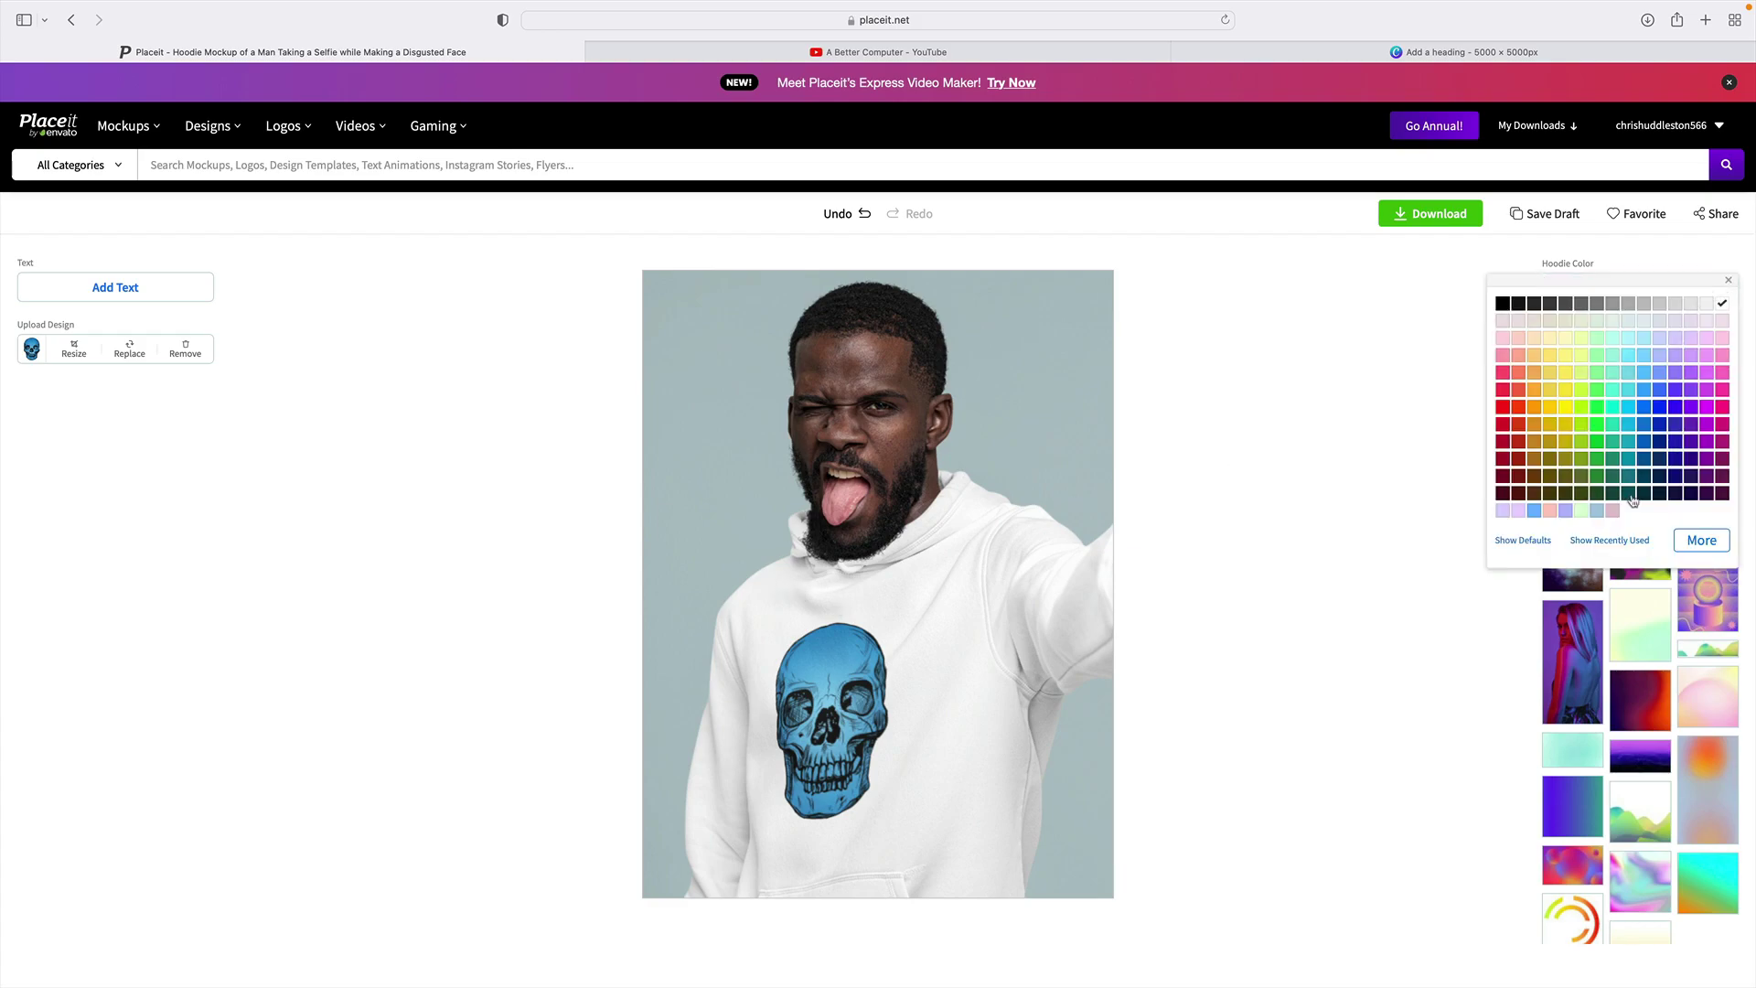
left_click(1599, 442)
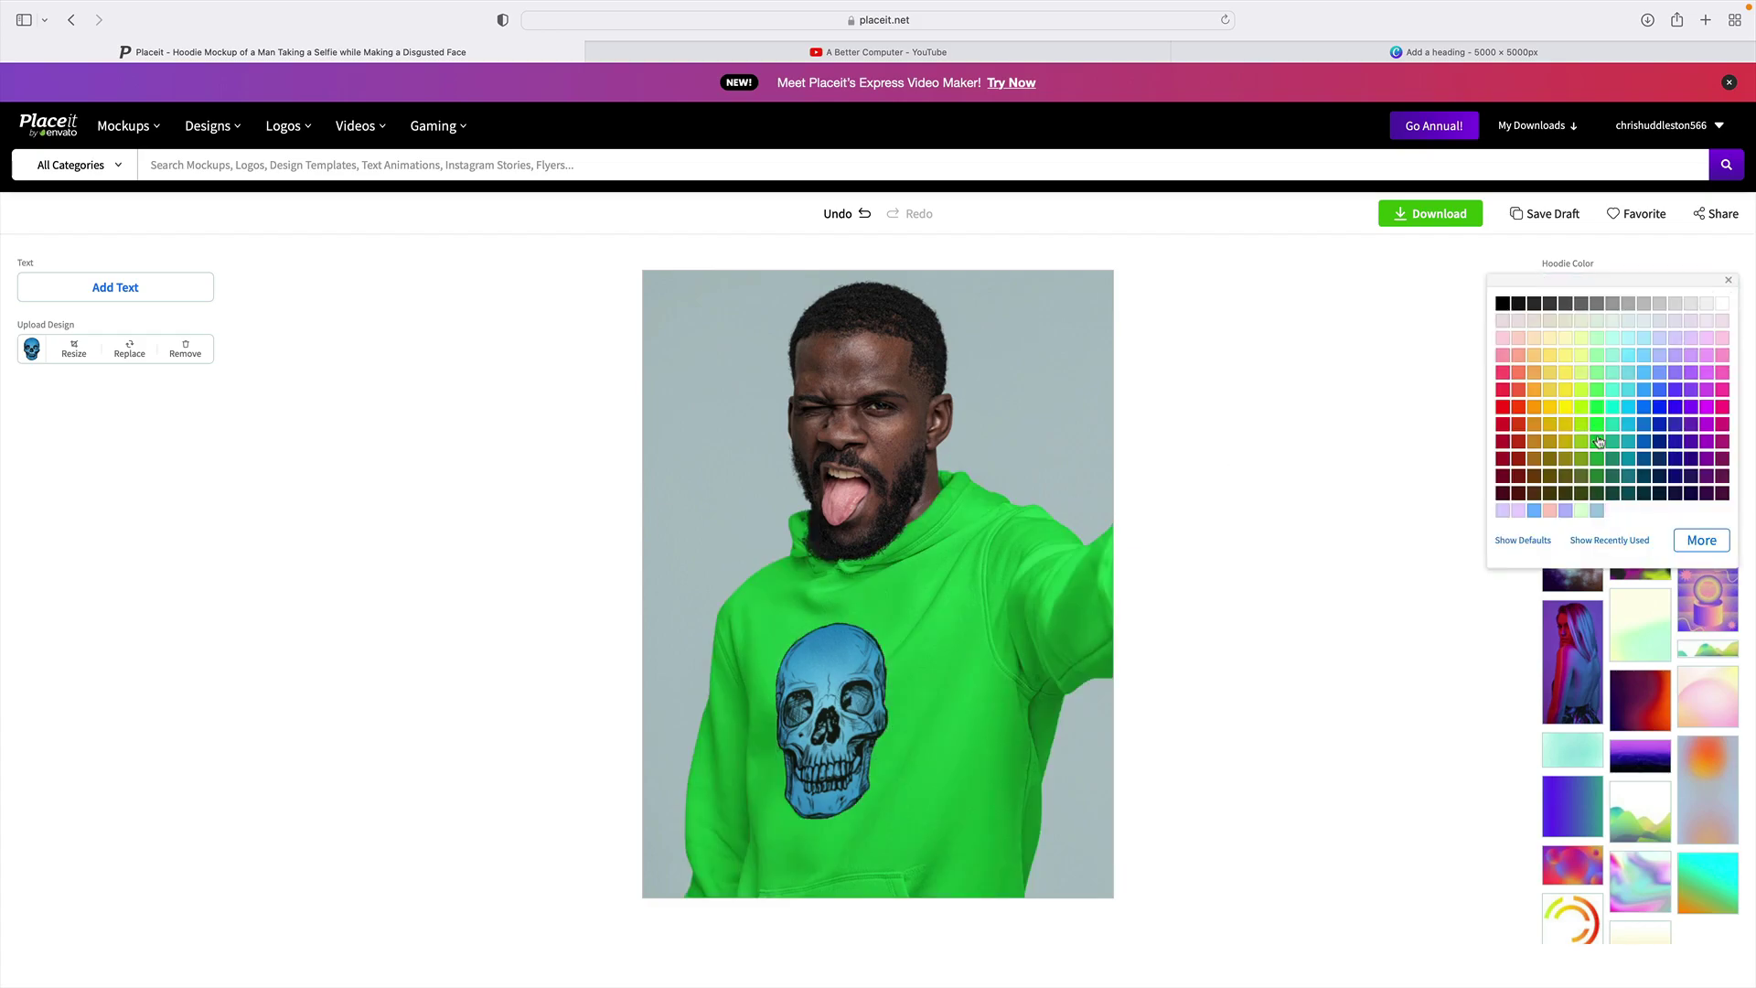
left_click(1520, 424)
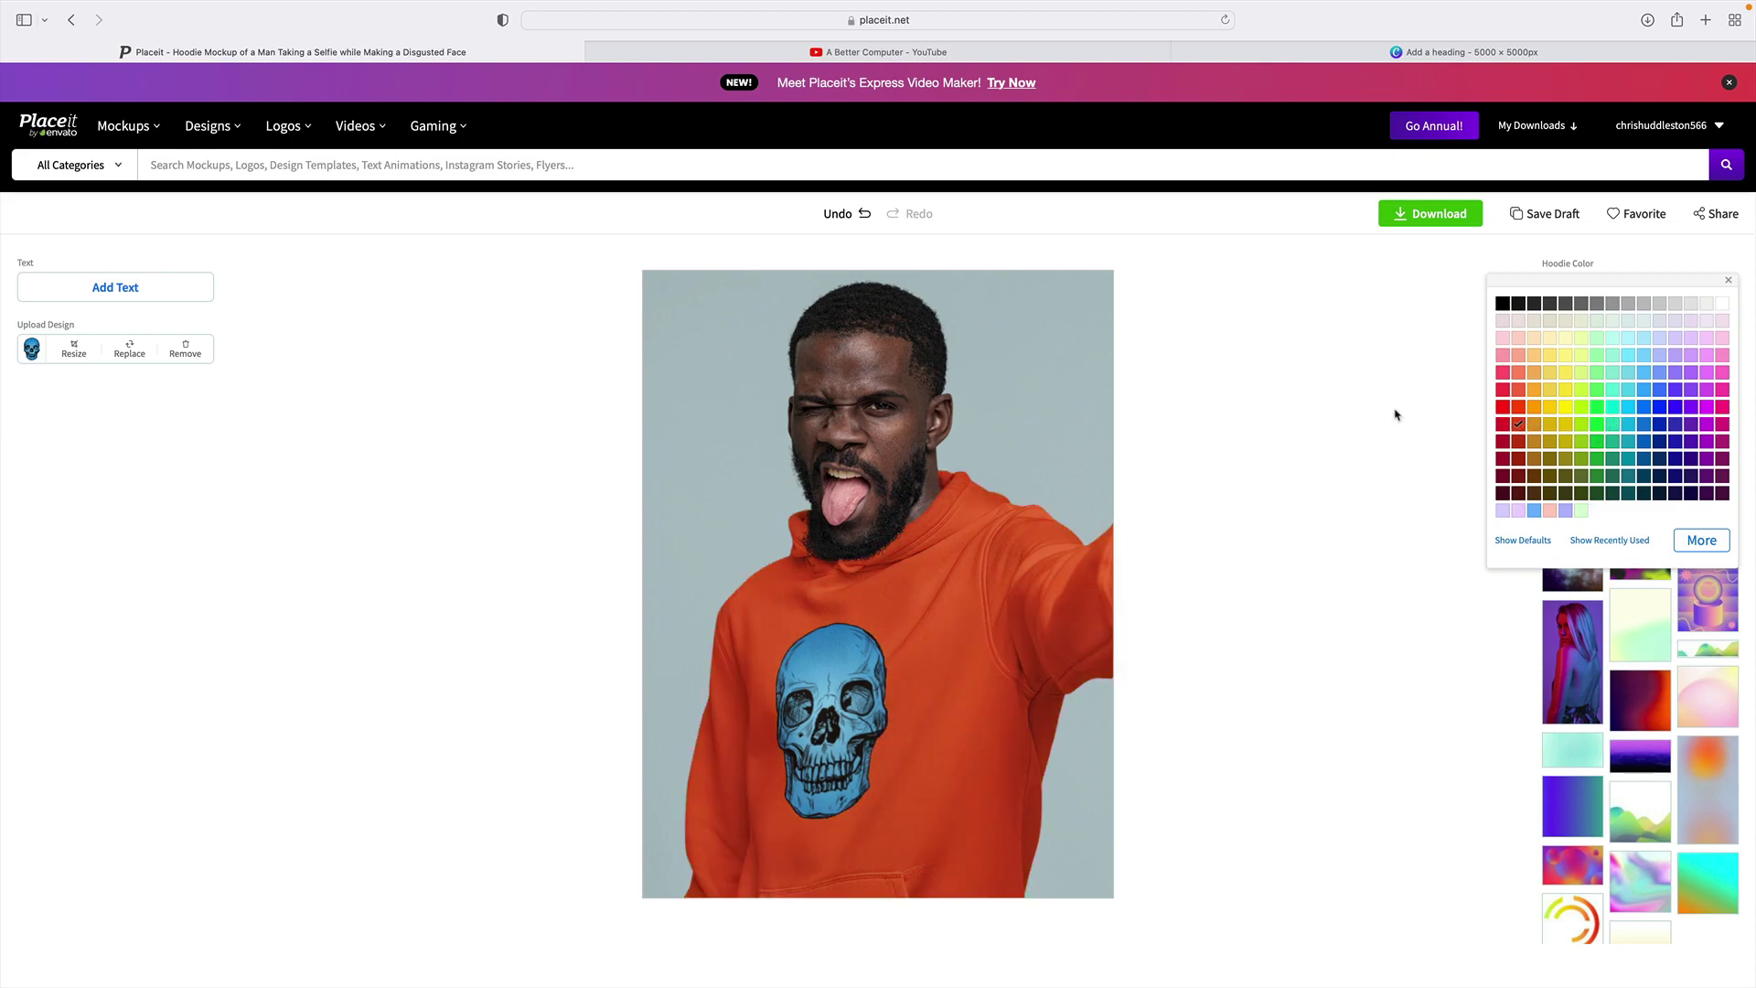
left_click(1396, 416)
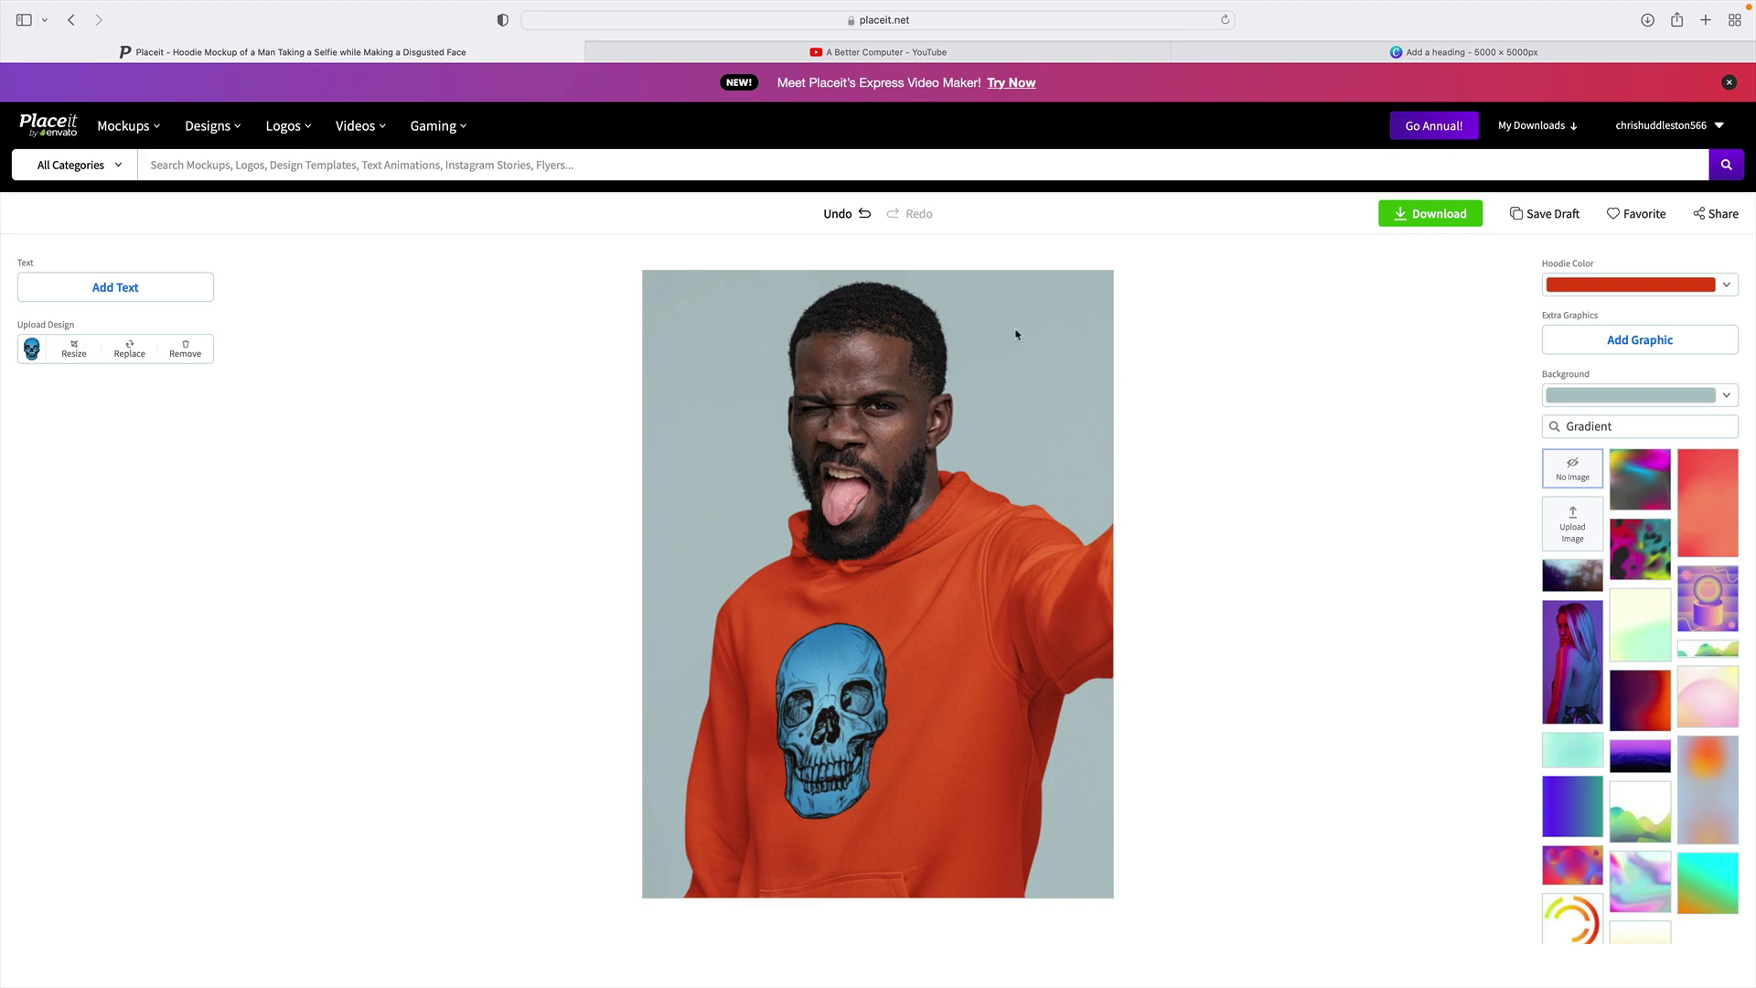
Step: Try a light gray background color, and settle on the bright yellow swatch
left_click(1726, 396)
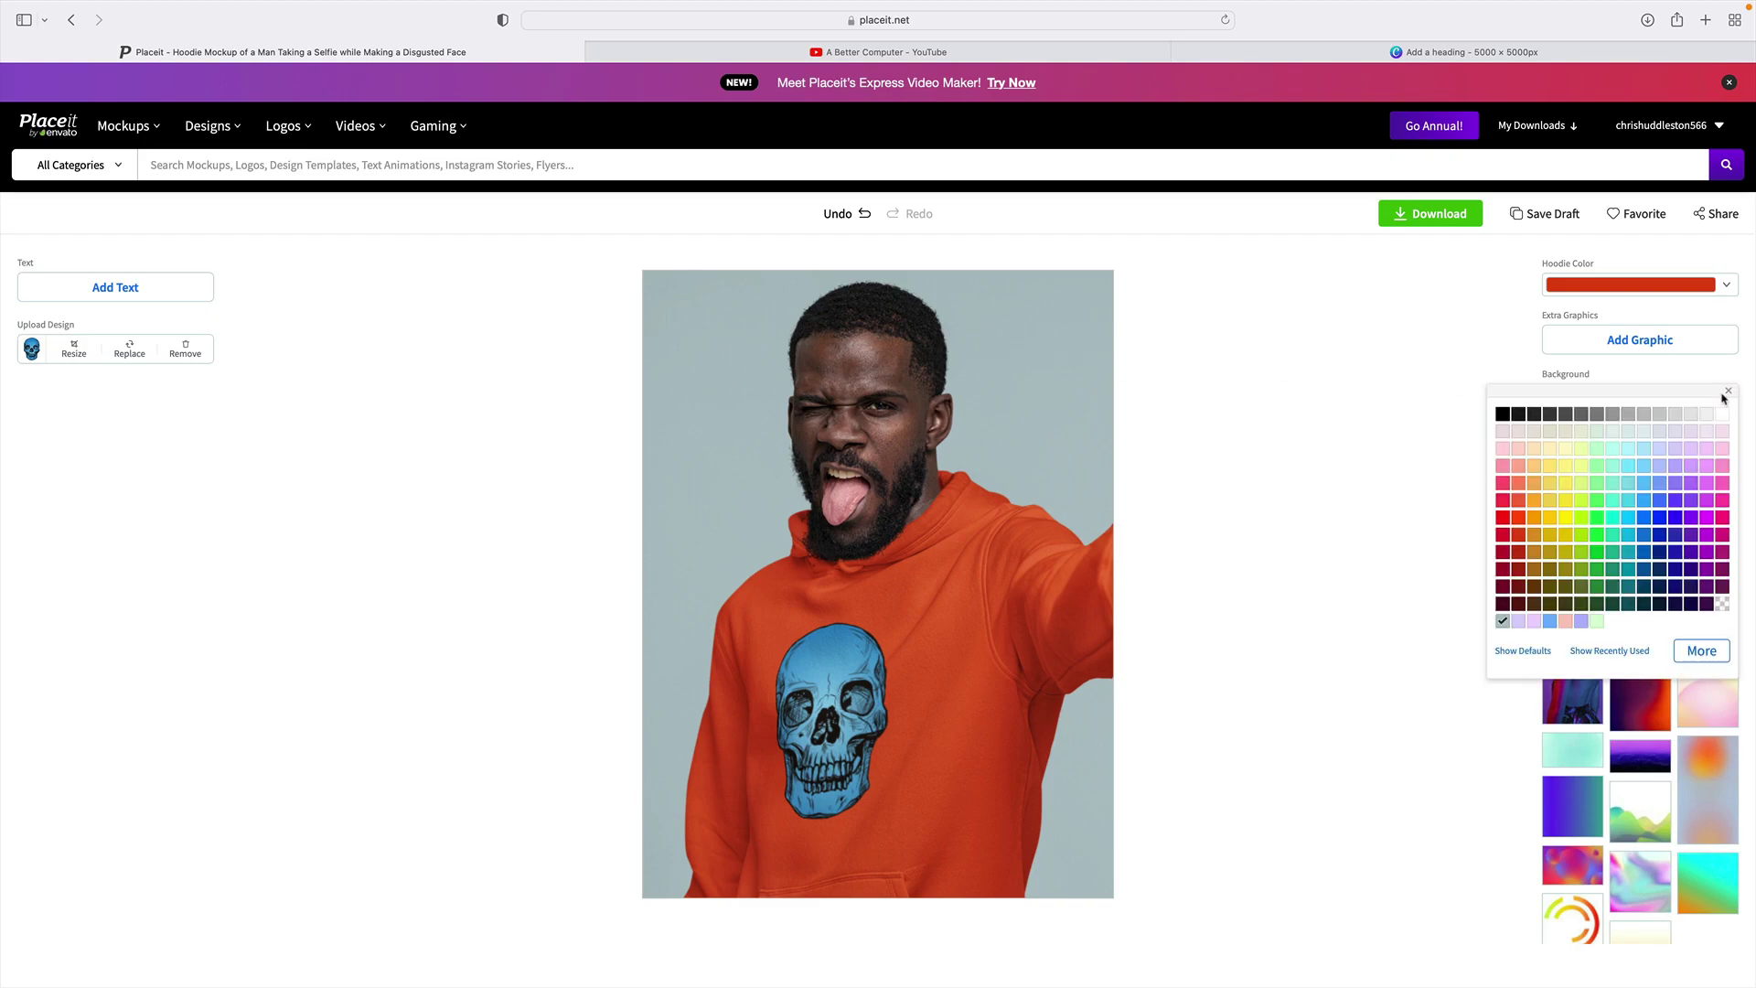
left_click(1659, 415)
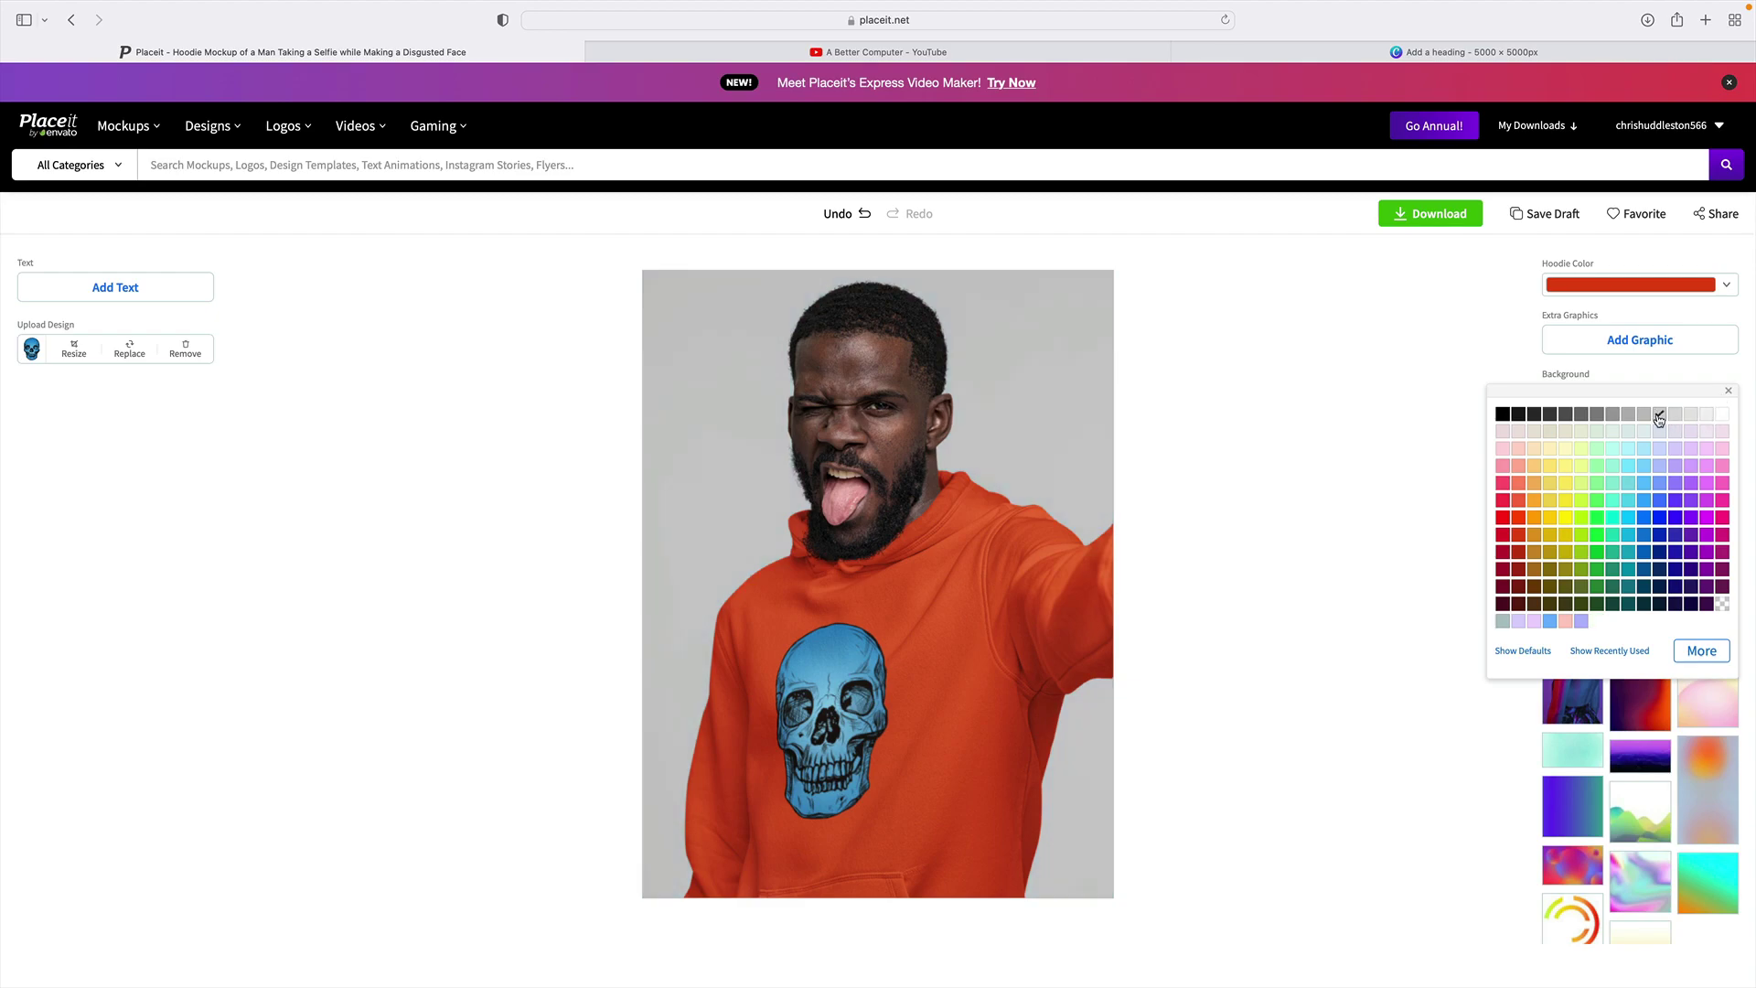
left_click(1566, 502)
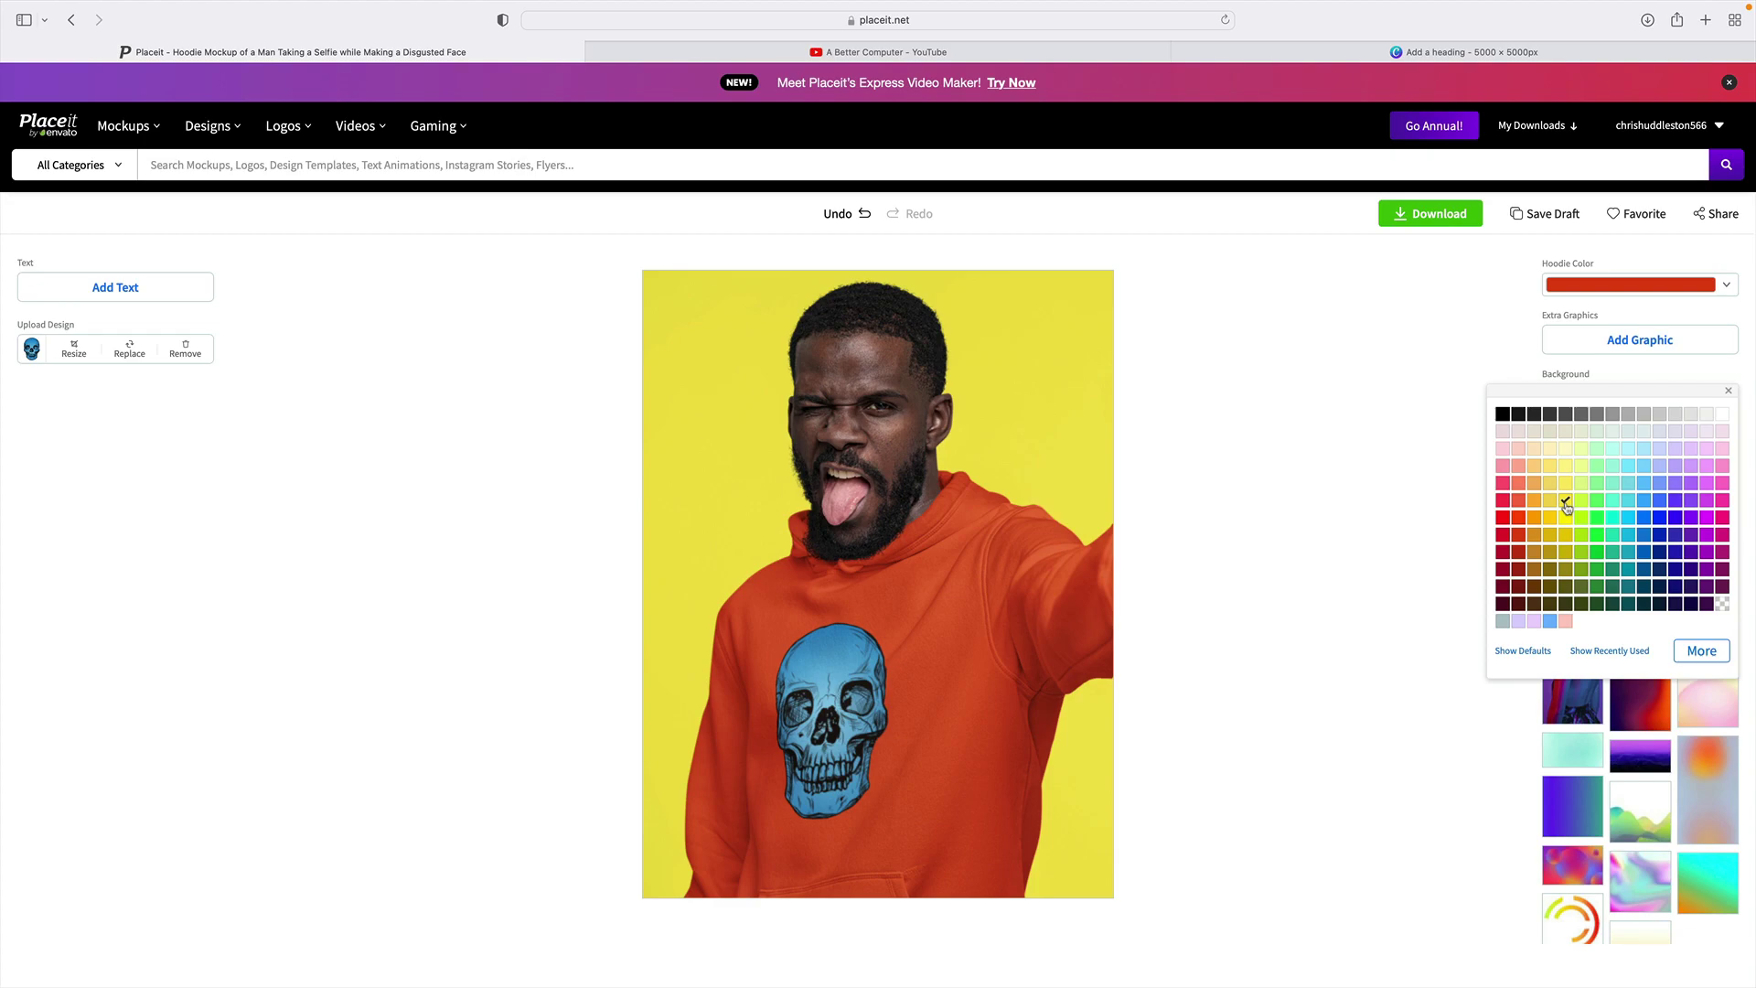
left_click(1387, 363)
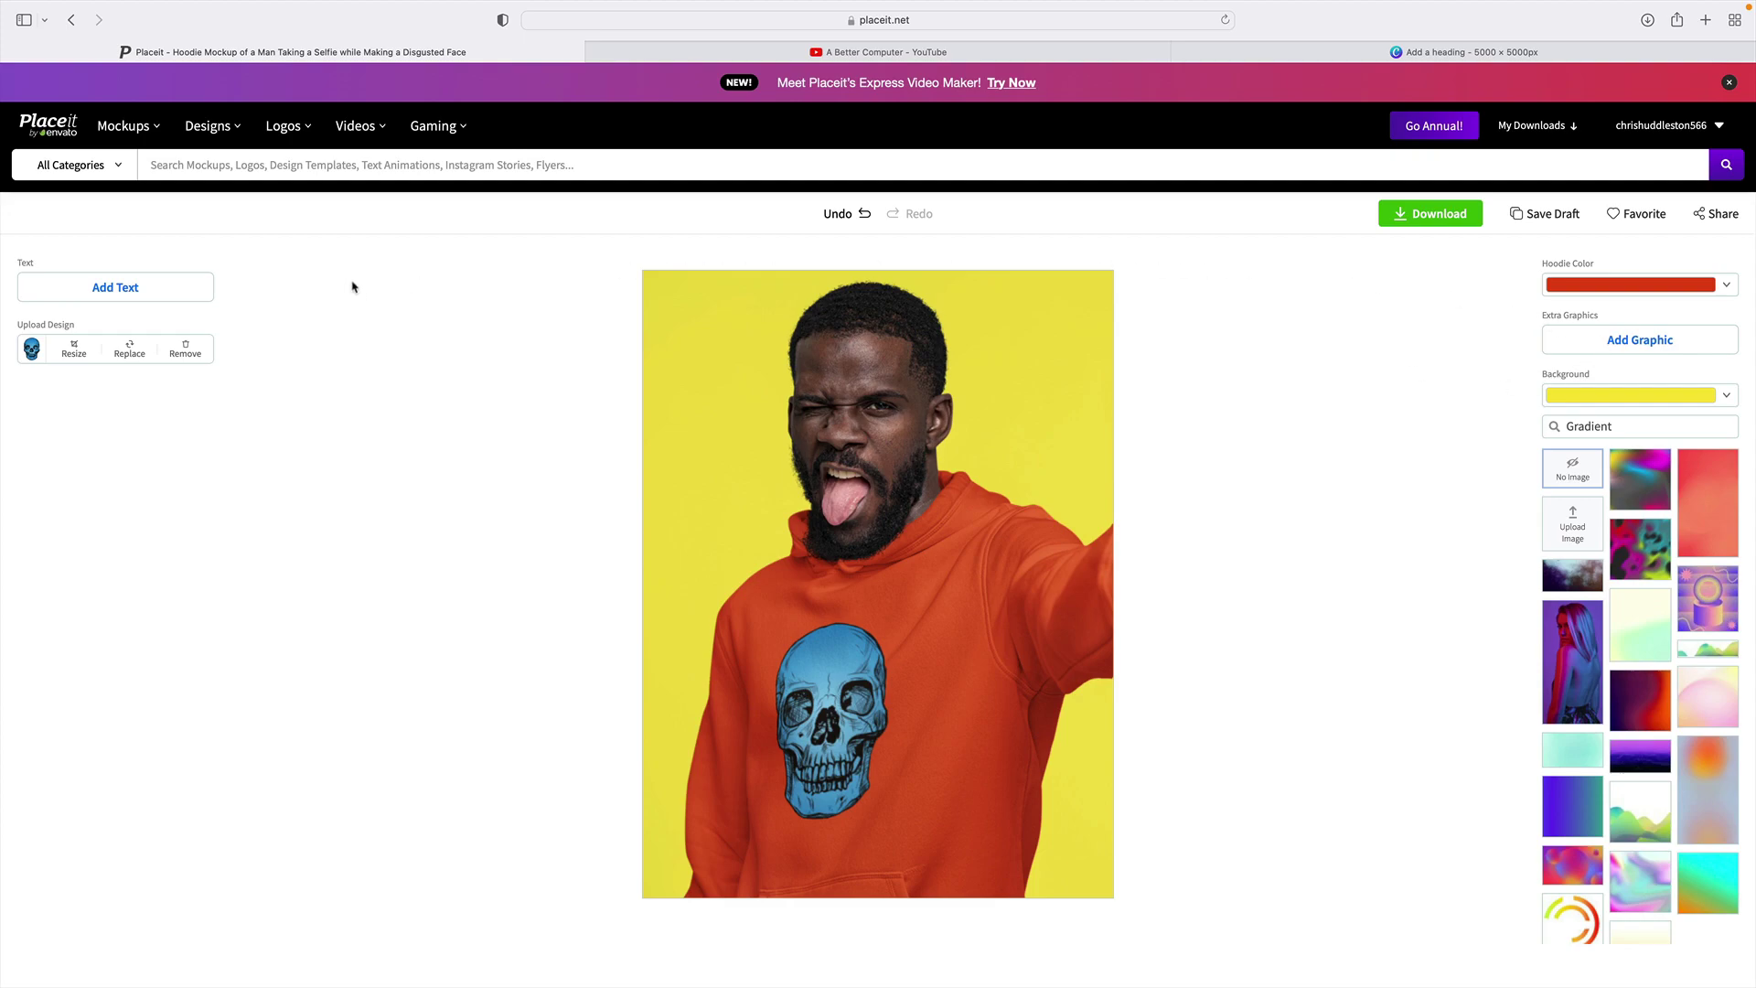
Step: Search all template categories for "hoodie video" using the suggested search term
mouse_move(379, 126)
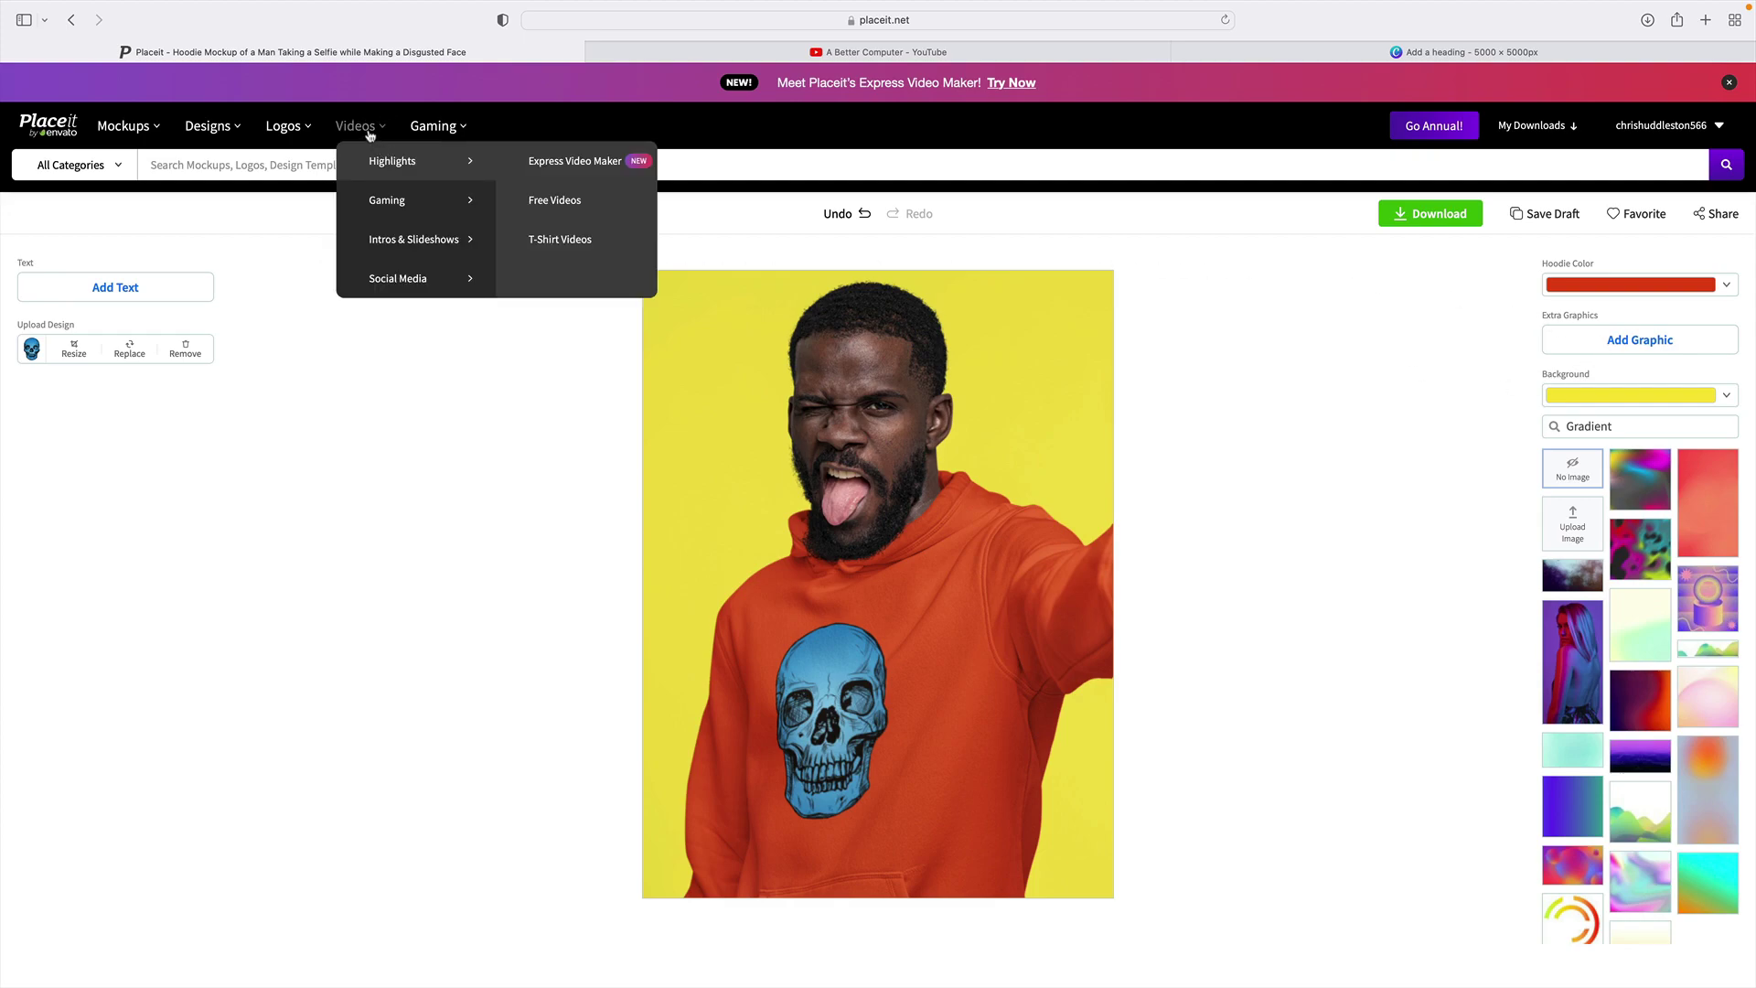
left_click(179, 164)
type("hoodie")
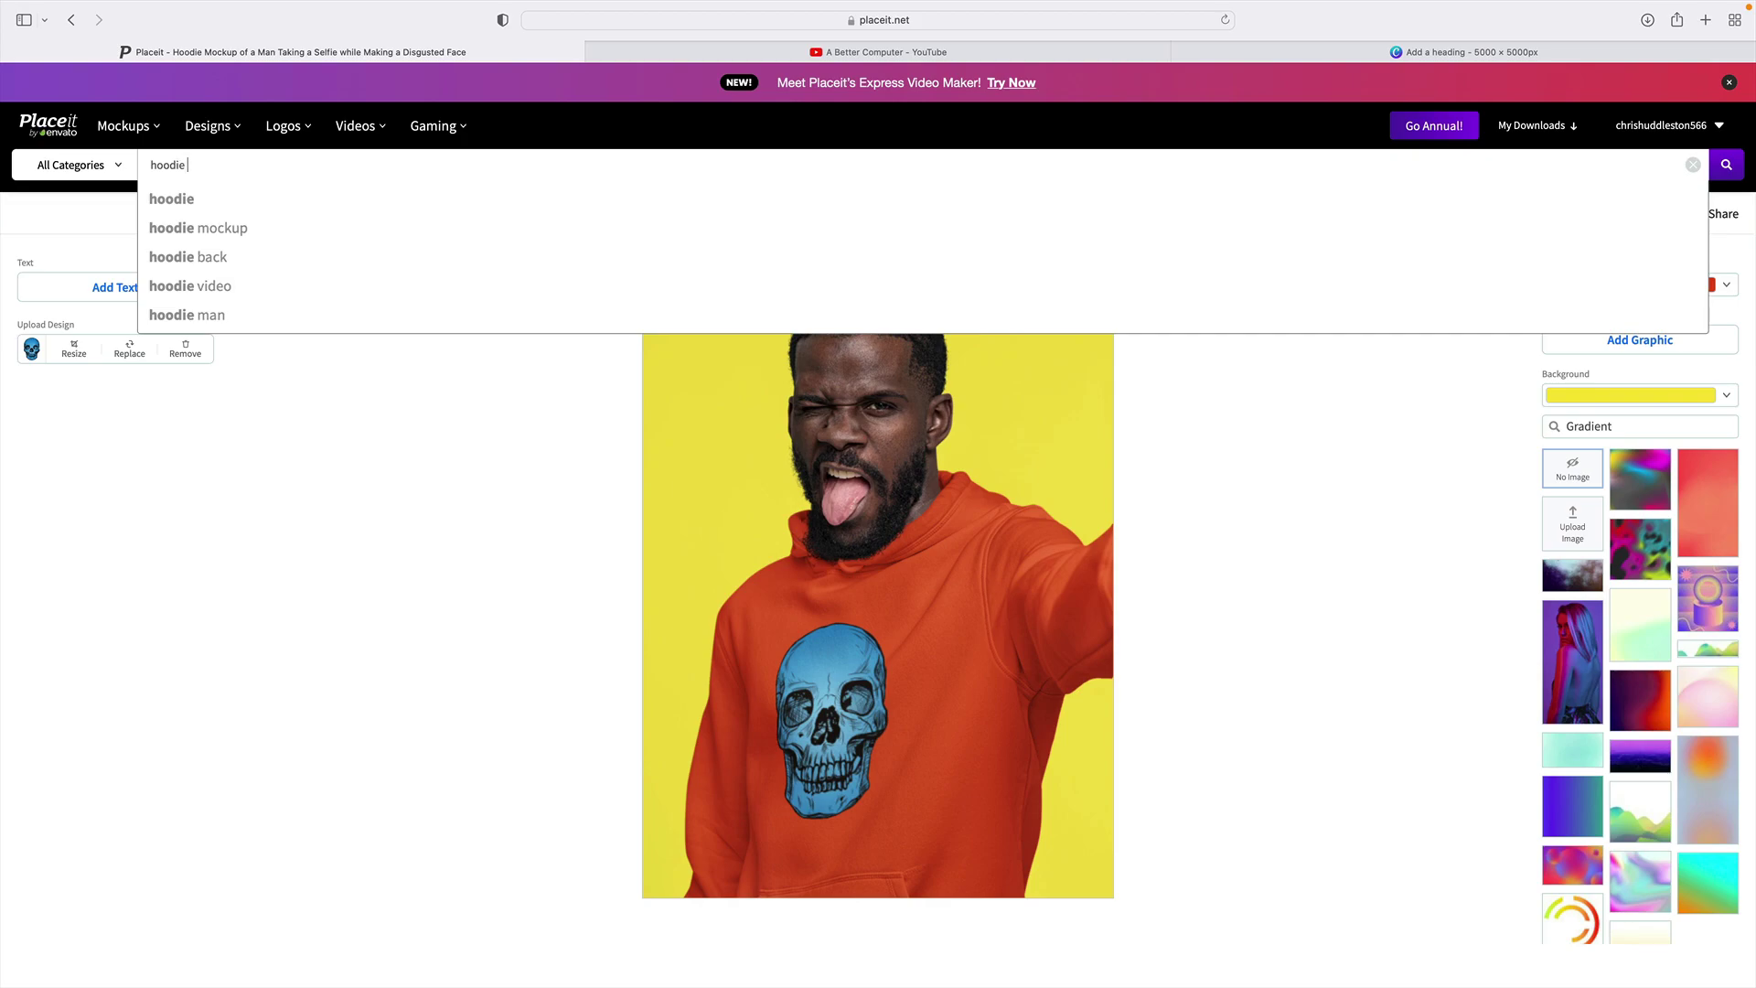
left_click(208, 293)
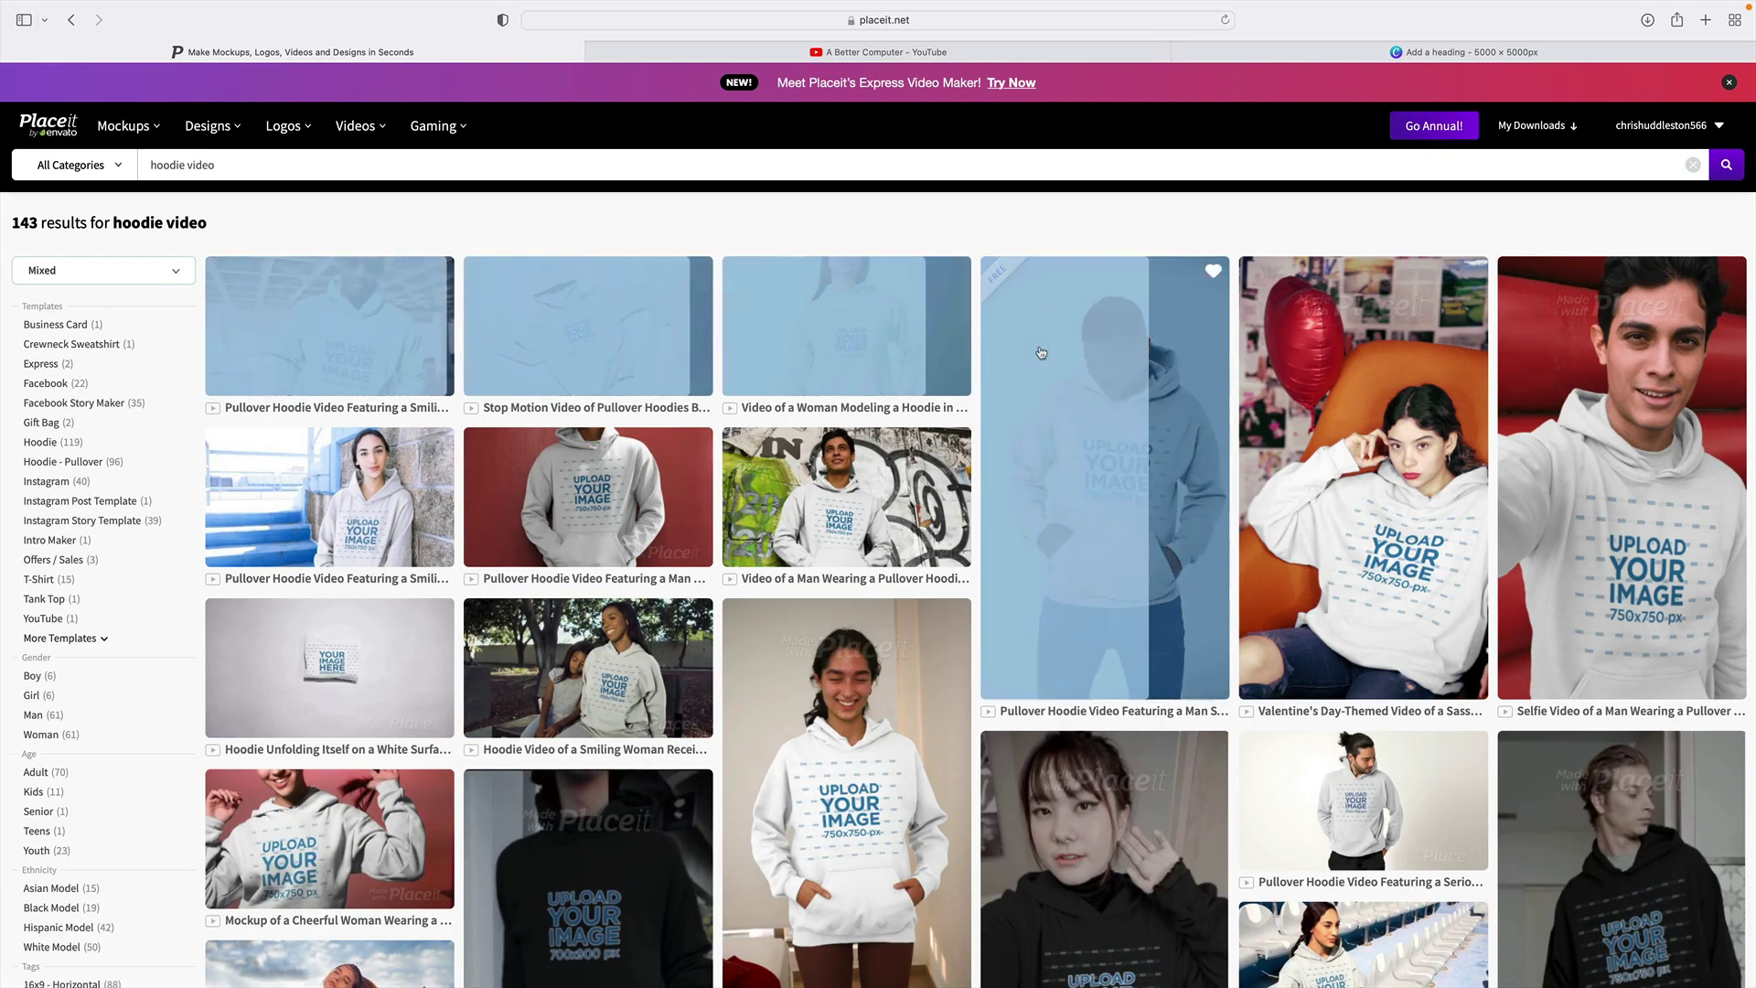
Step: Open the hoodie video template of a young woman taking a selfie in a black hoodie for editing
scroll(976, 437, "down", 2)
scroll(976, 436, "down", 5)
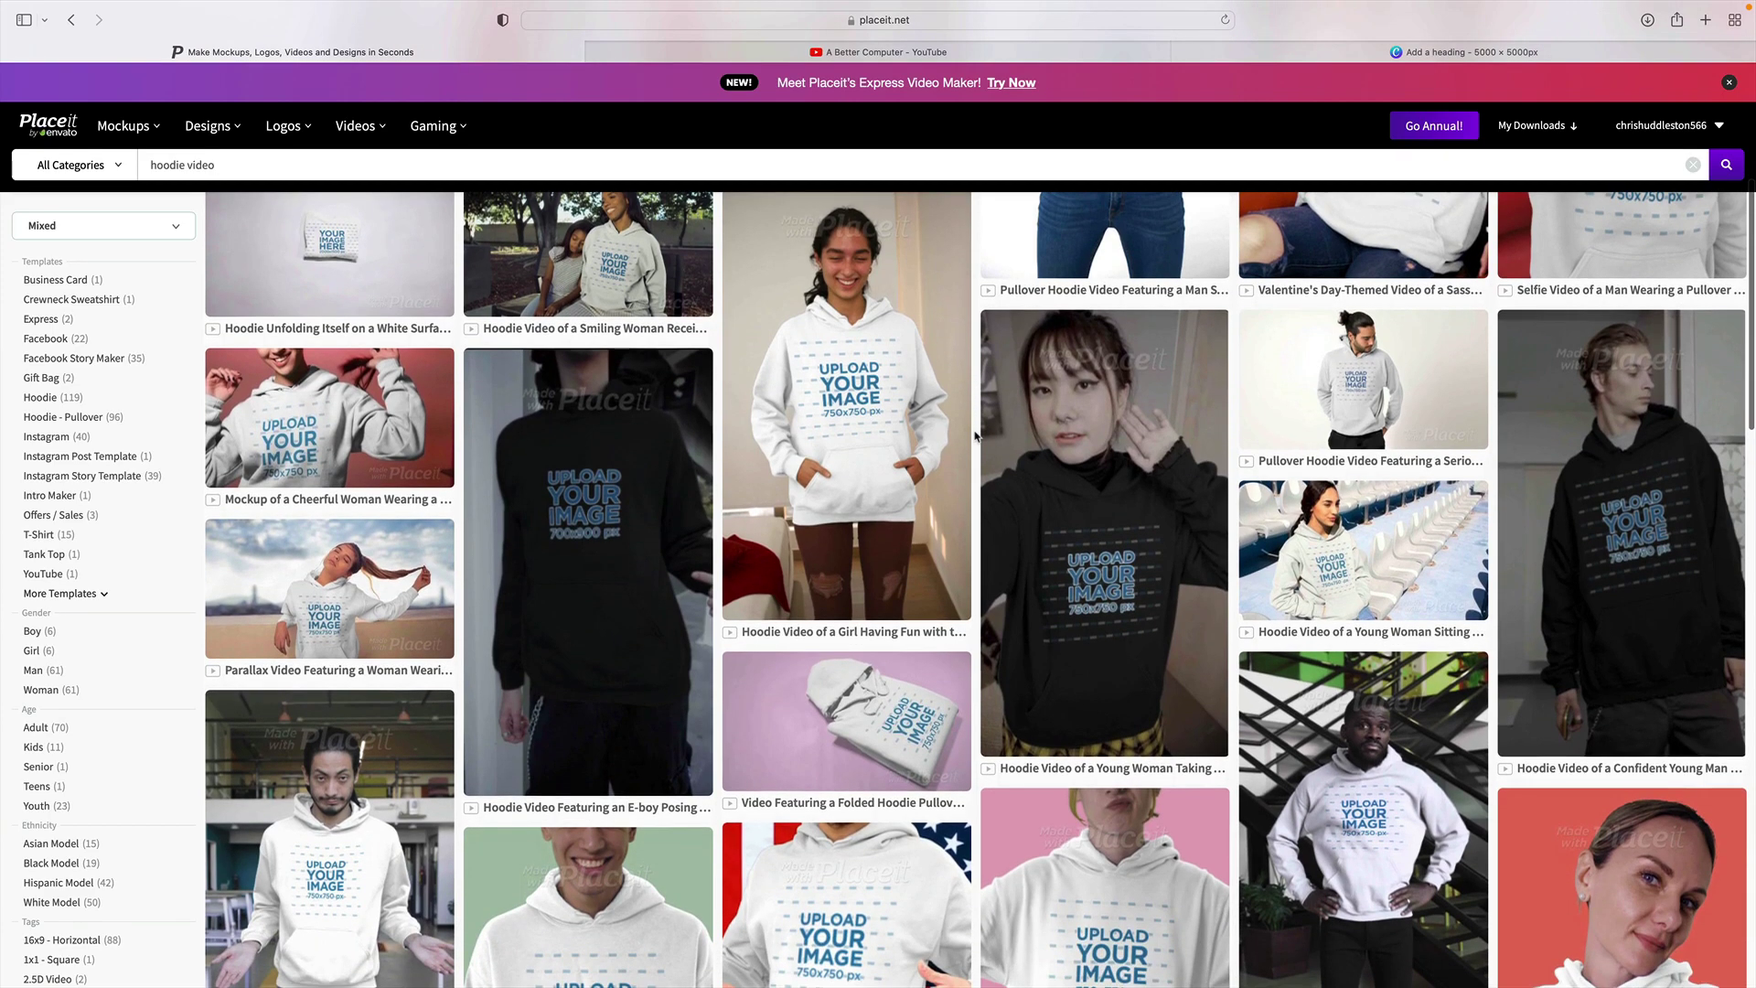
scroll(975, 436, "down", 2)
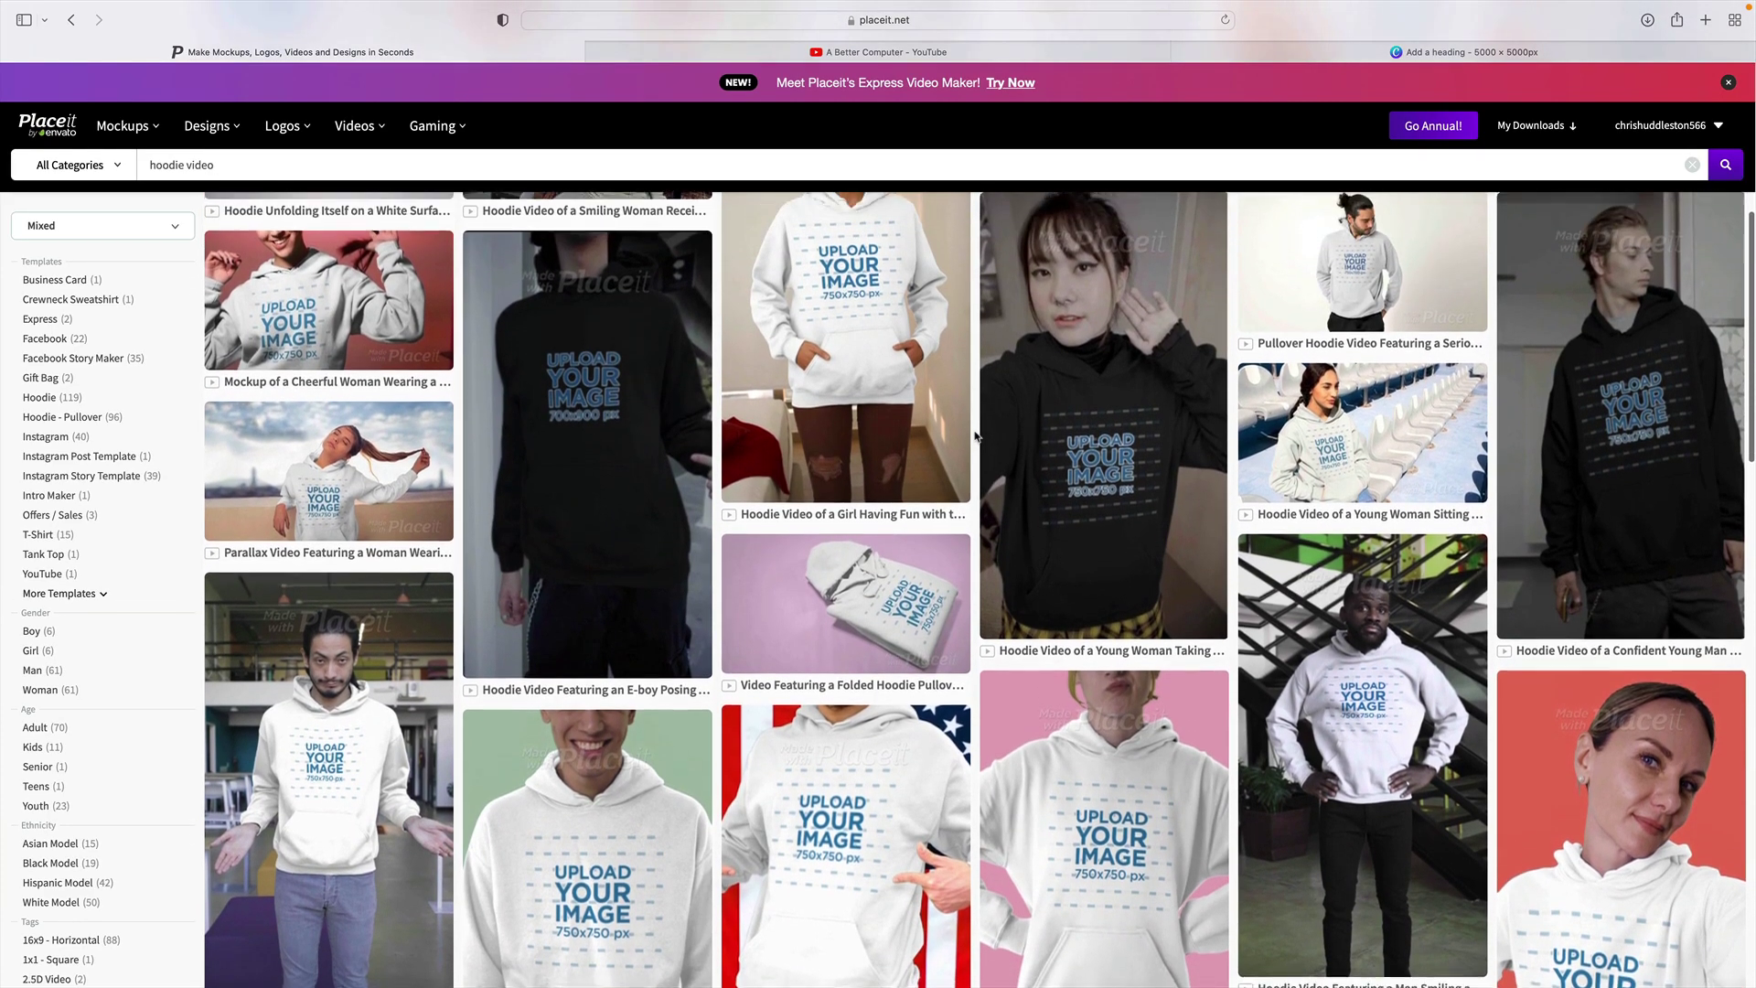
left_click(1099, 390)
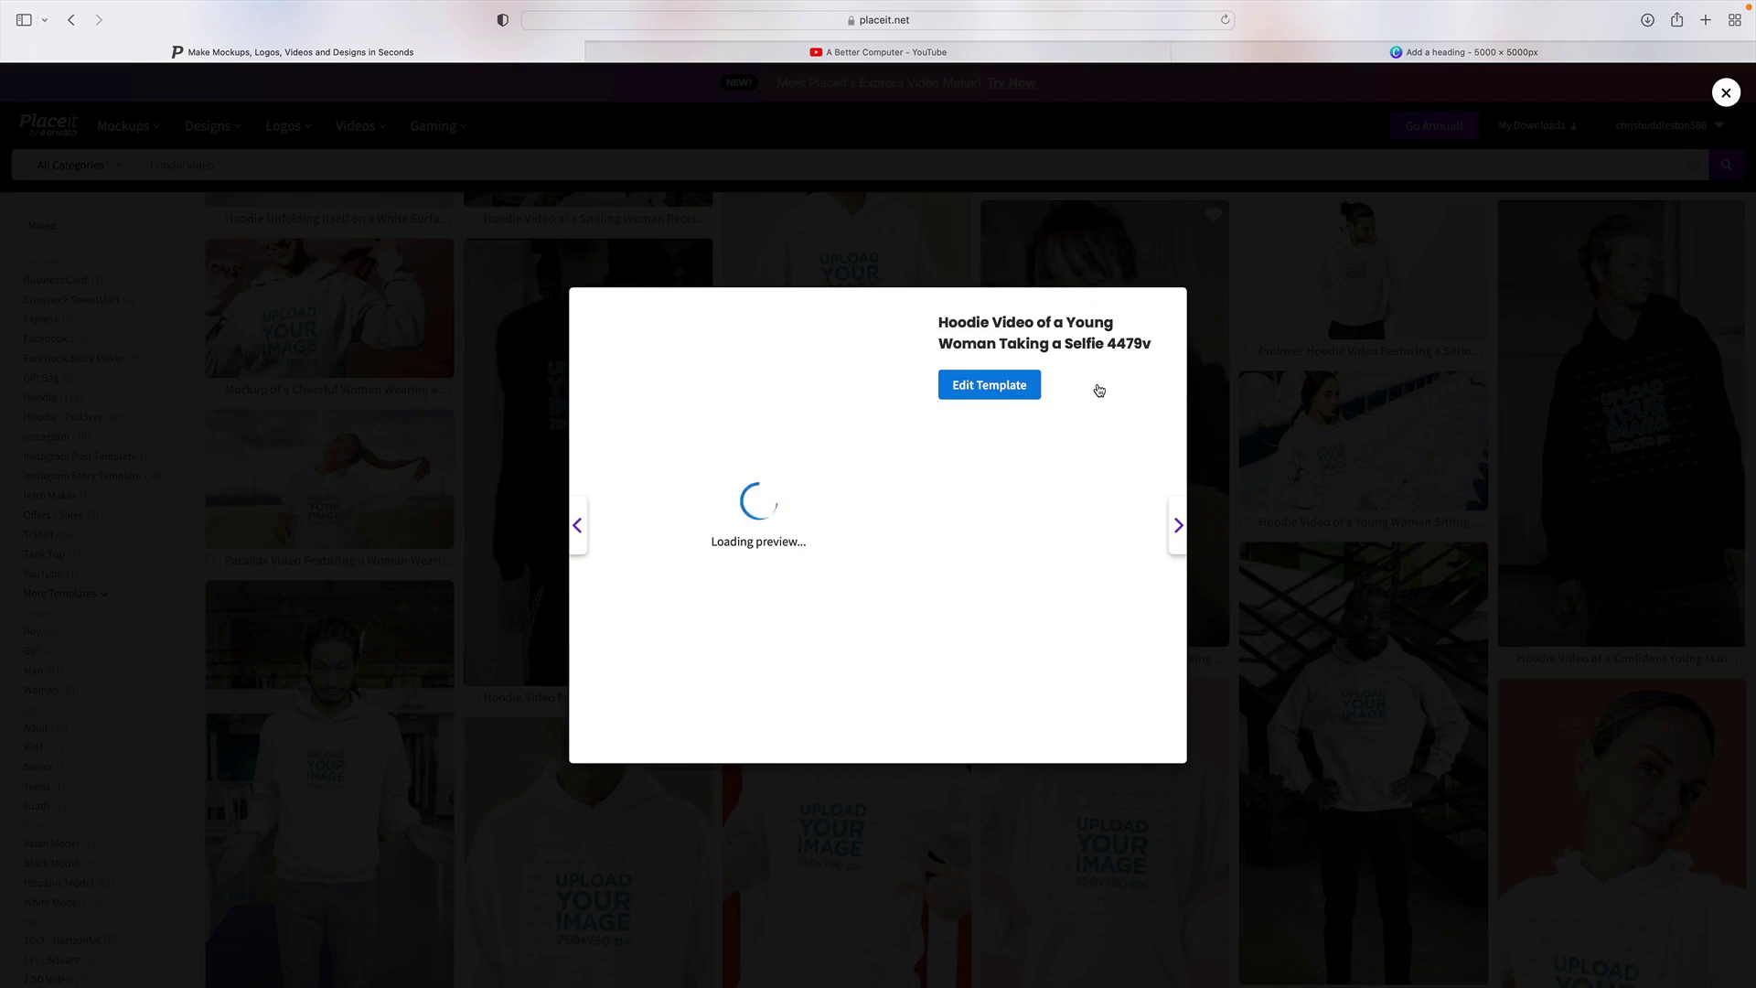
left_click(988, 389)
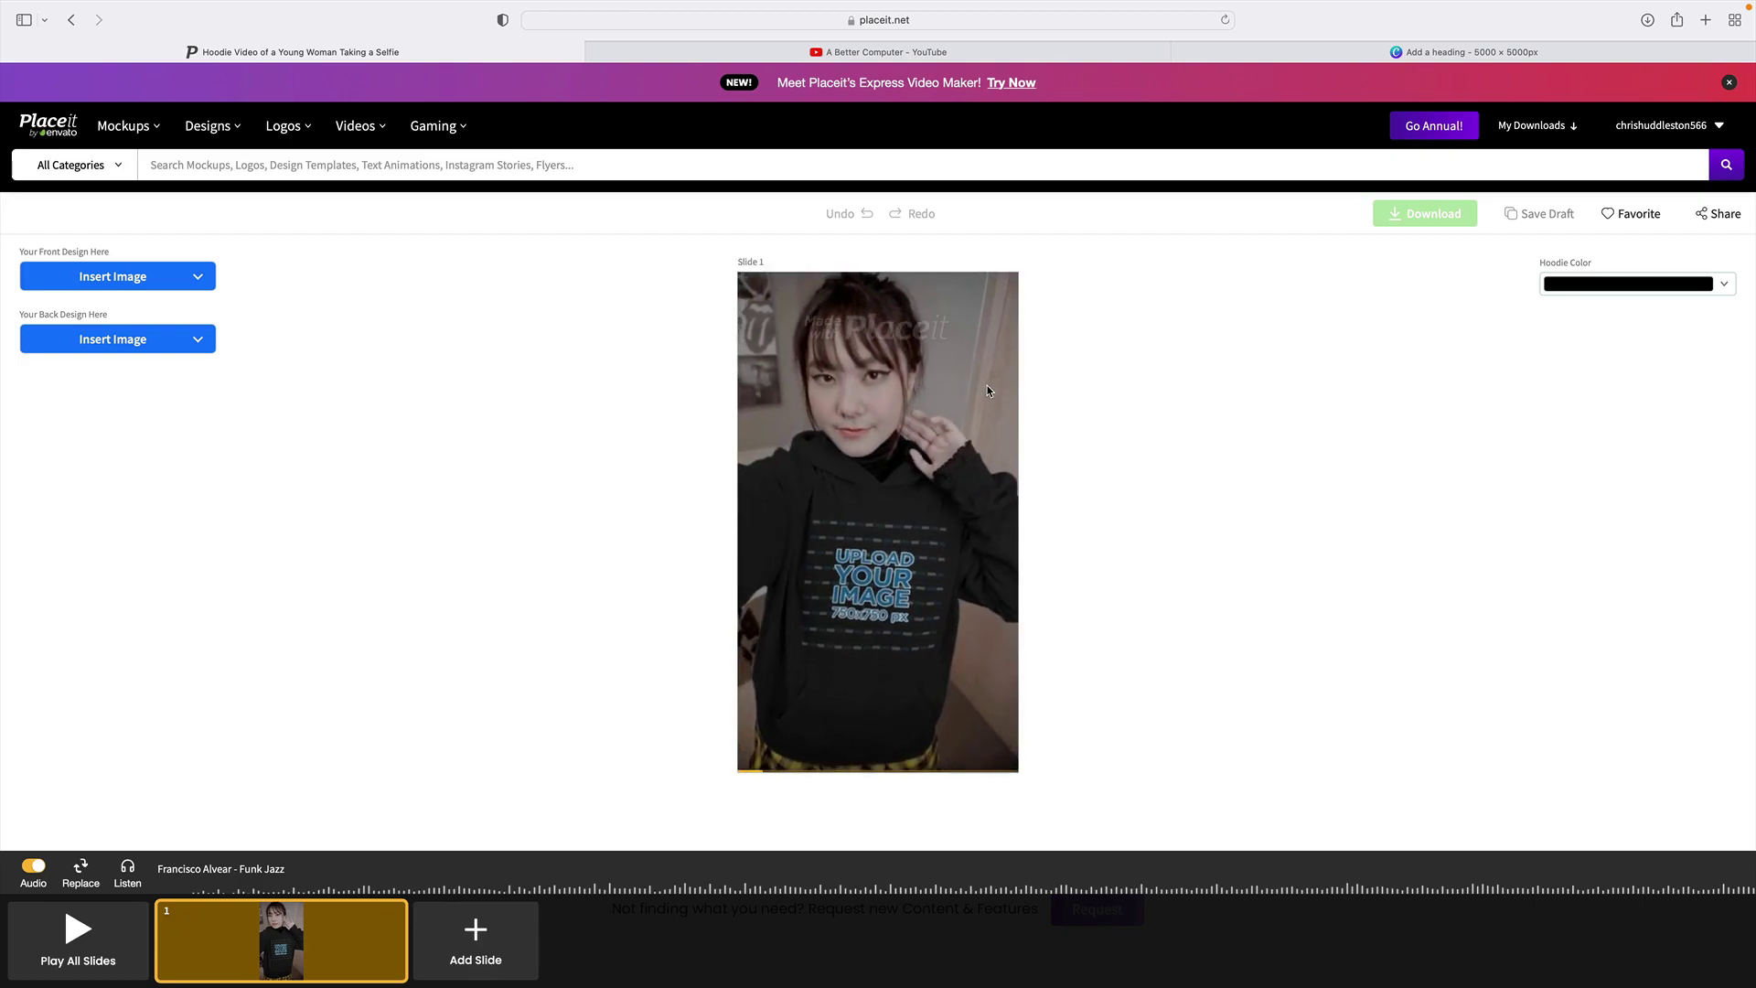
Step: Upload Add a heading.png from the device as the front design, scaling the skull down before cropping
left_click(145, 289)
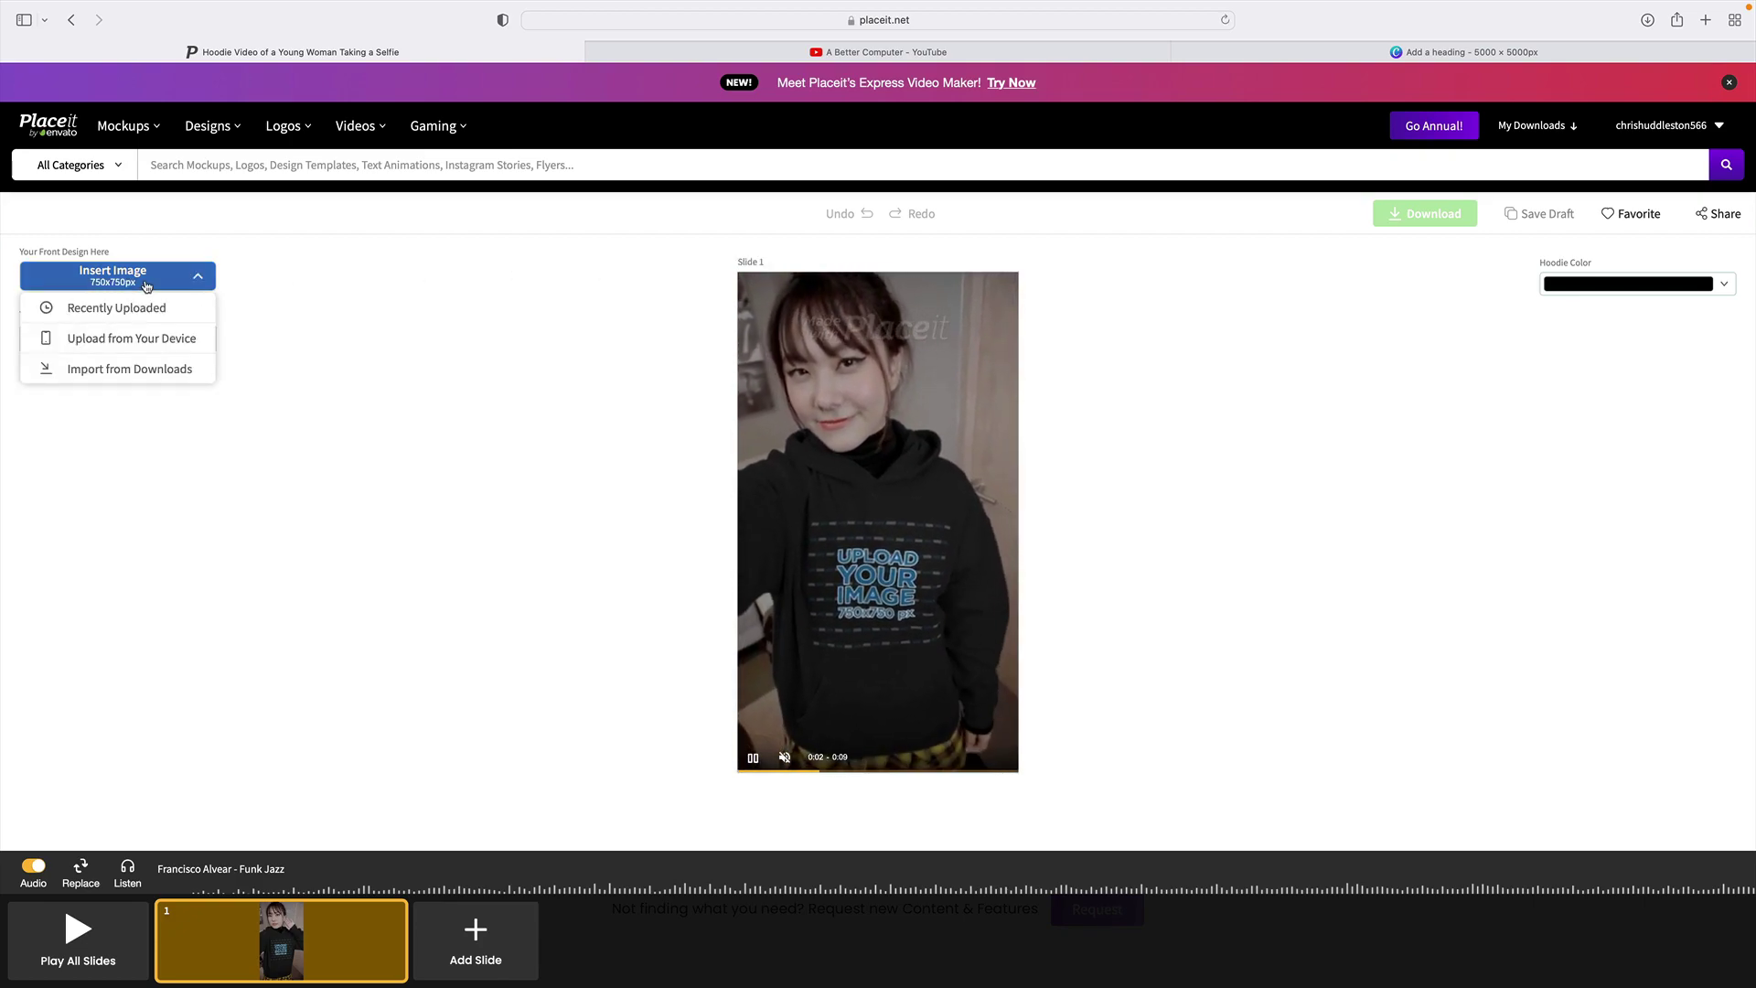
left_click(154, 340)
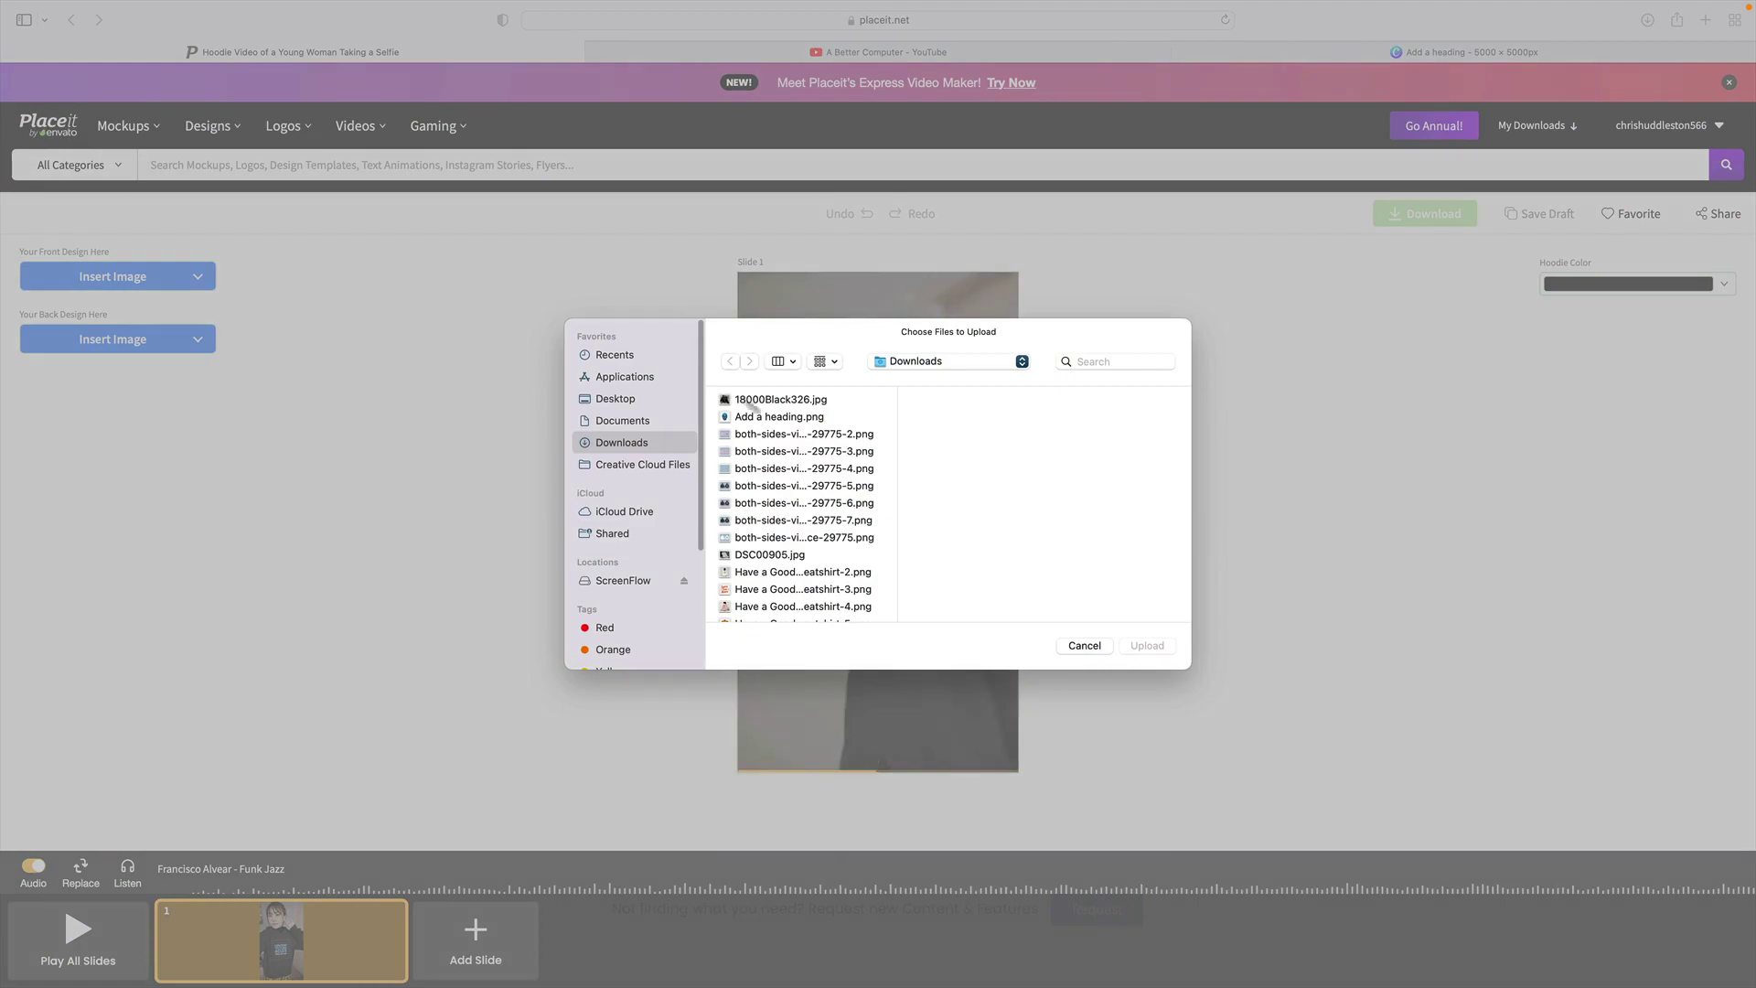
left_click(811, 420)
left_click(1147, 646)
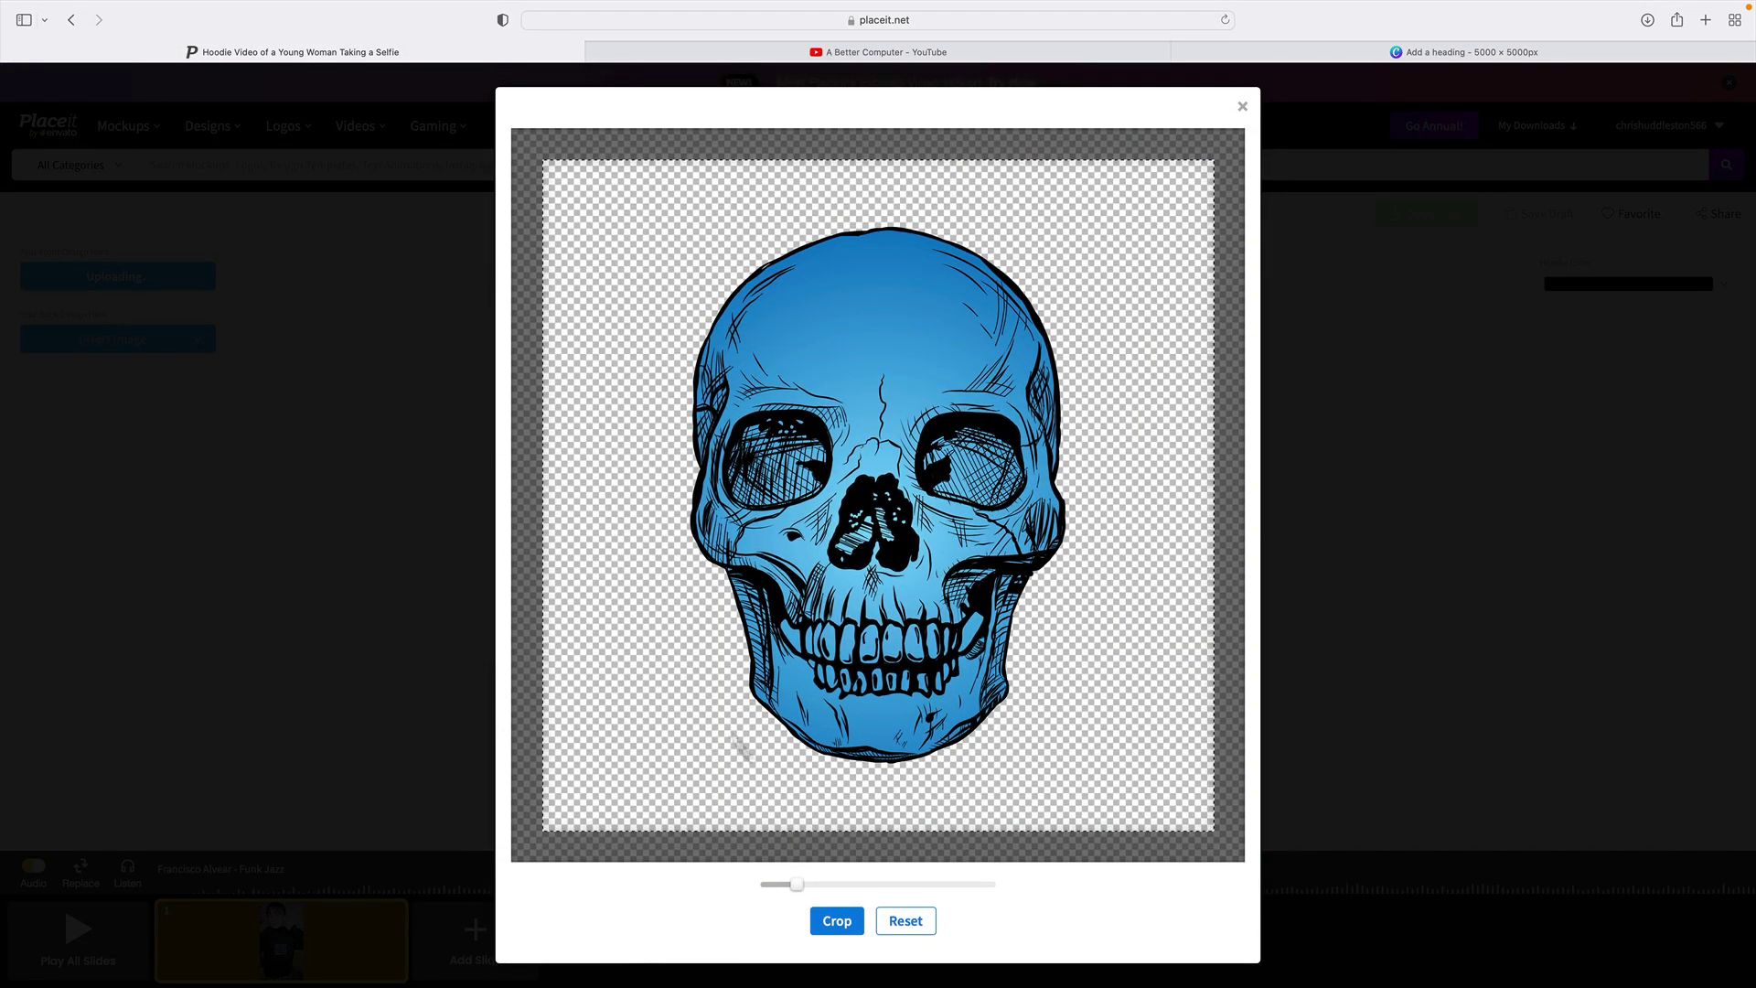
left_click_drag(792, 886, 777, 885)
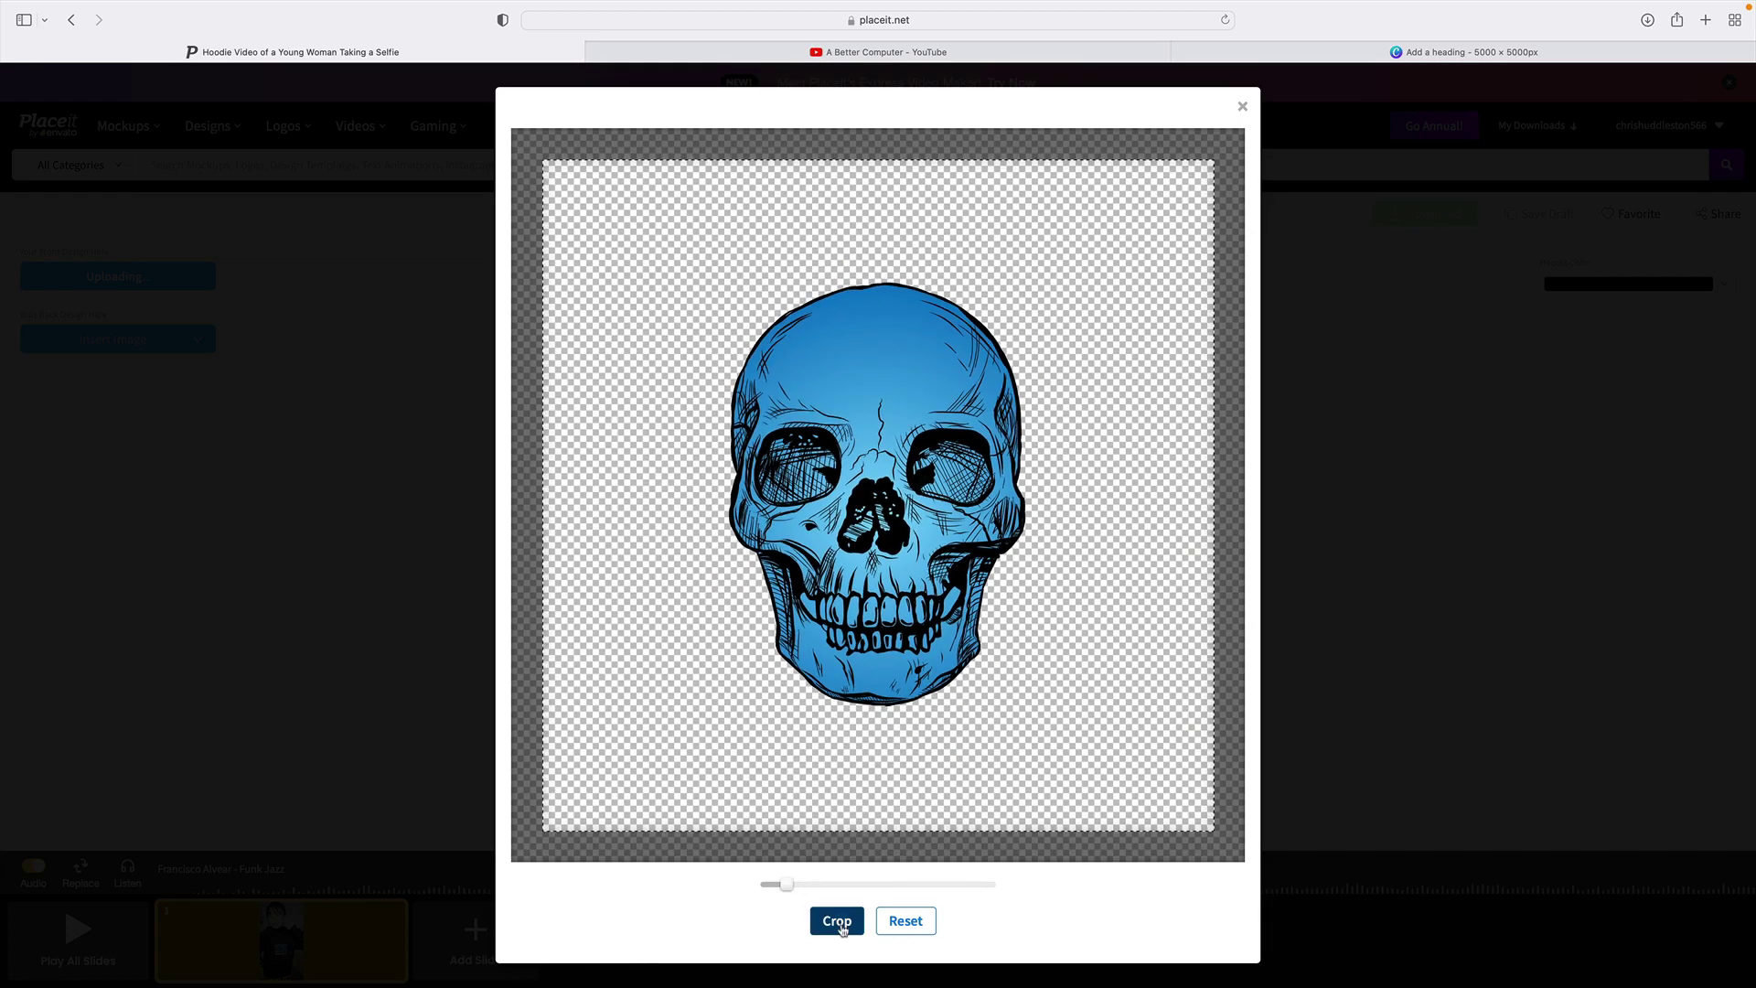
left_click(837, 921)
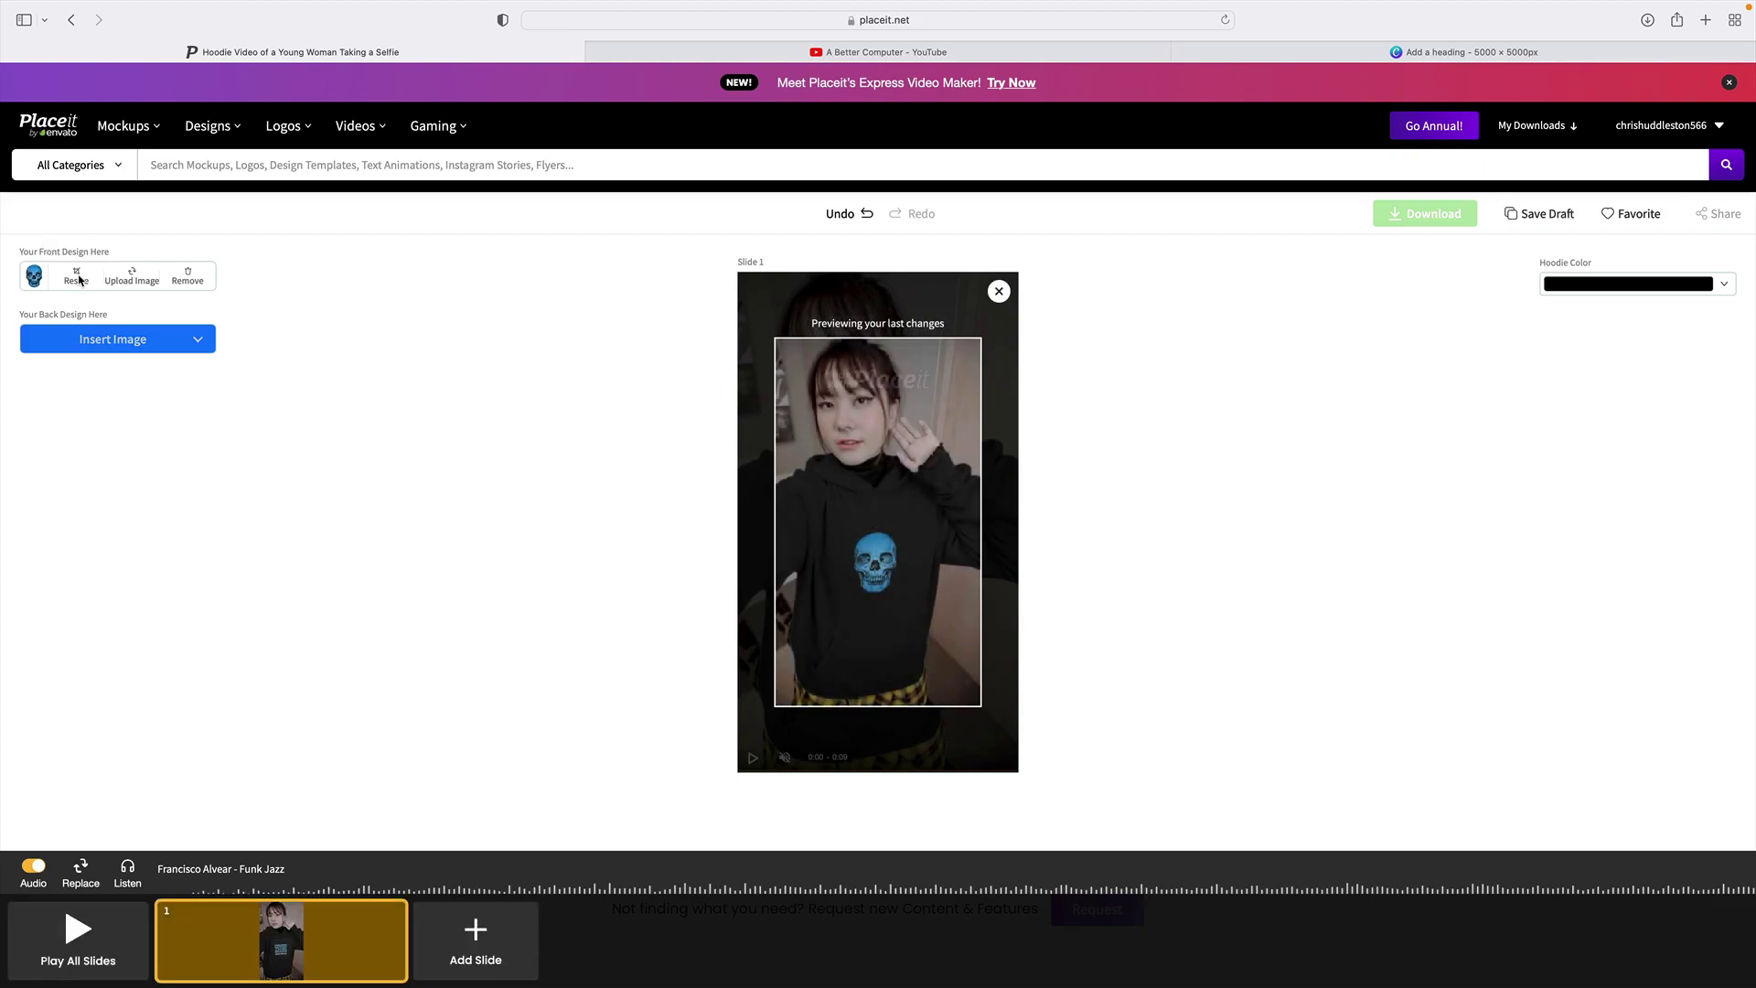
Step: Enlarge the skull in the front design slightly and apply the crop
left_click(77, 276)
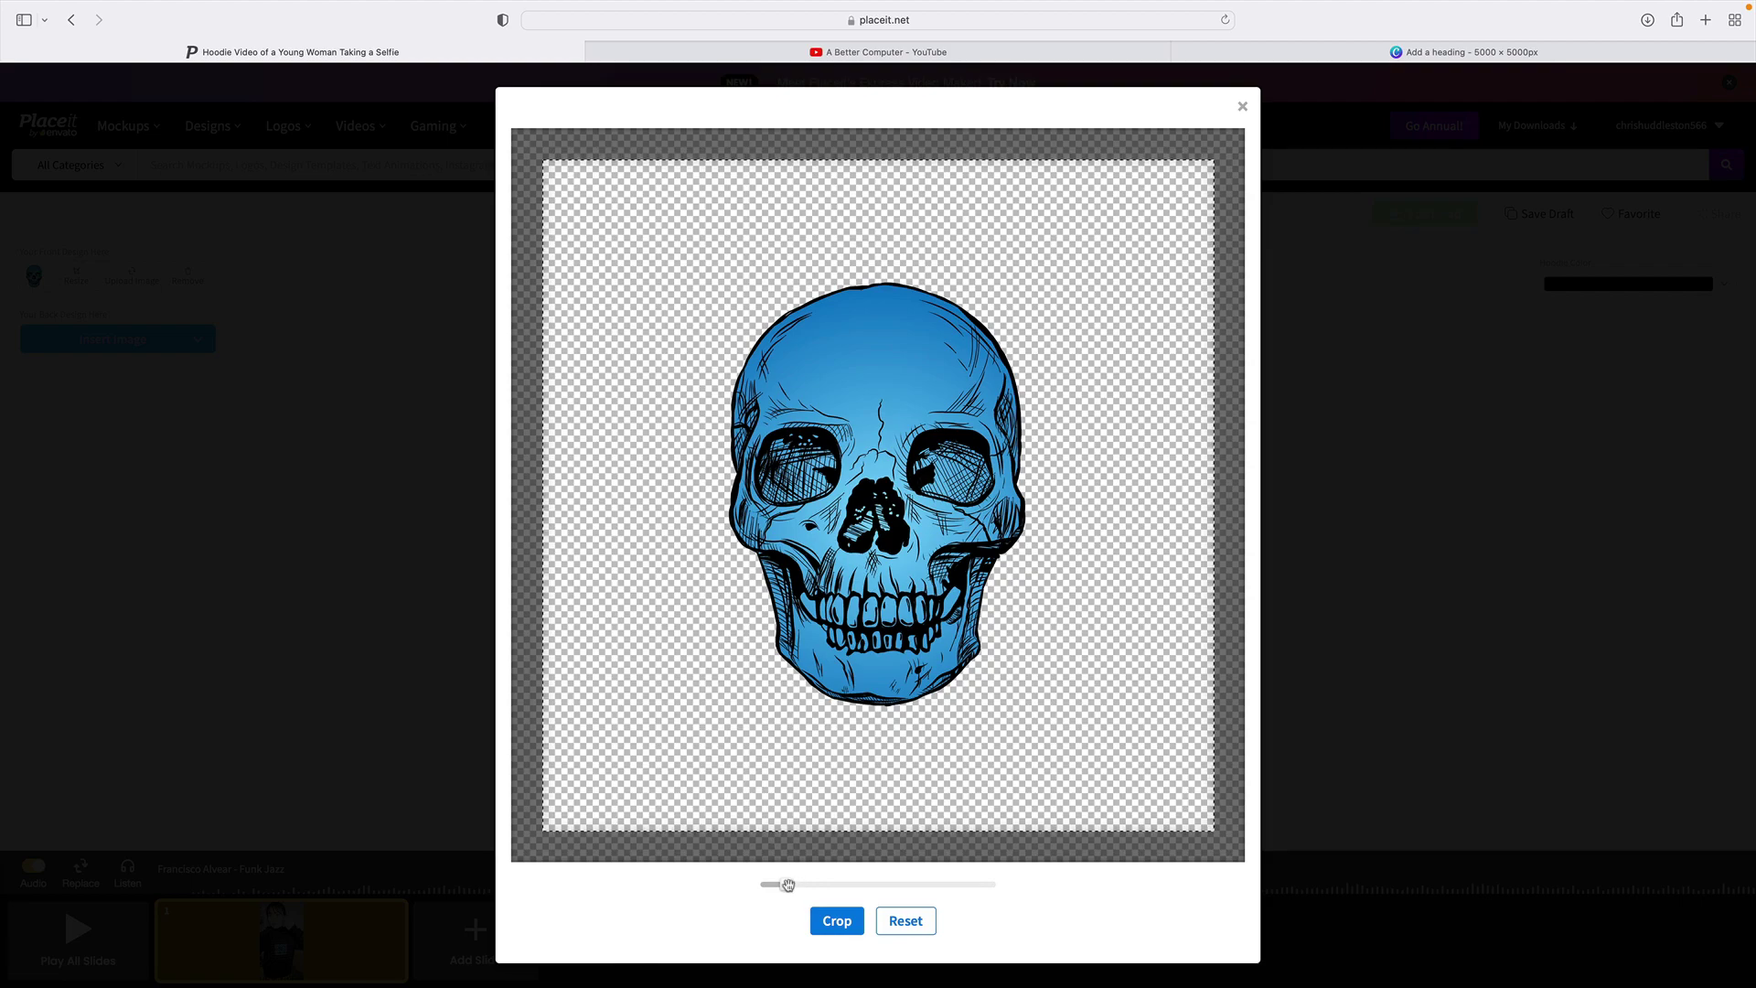
left_click_drag(787, 884, 796, 884)
left_click(837, 921)
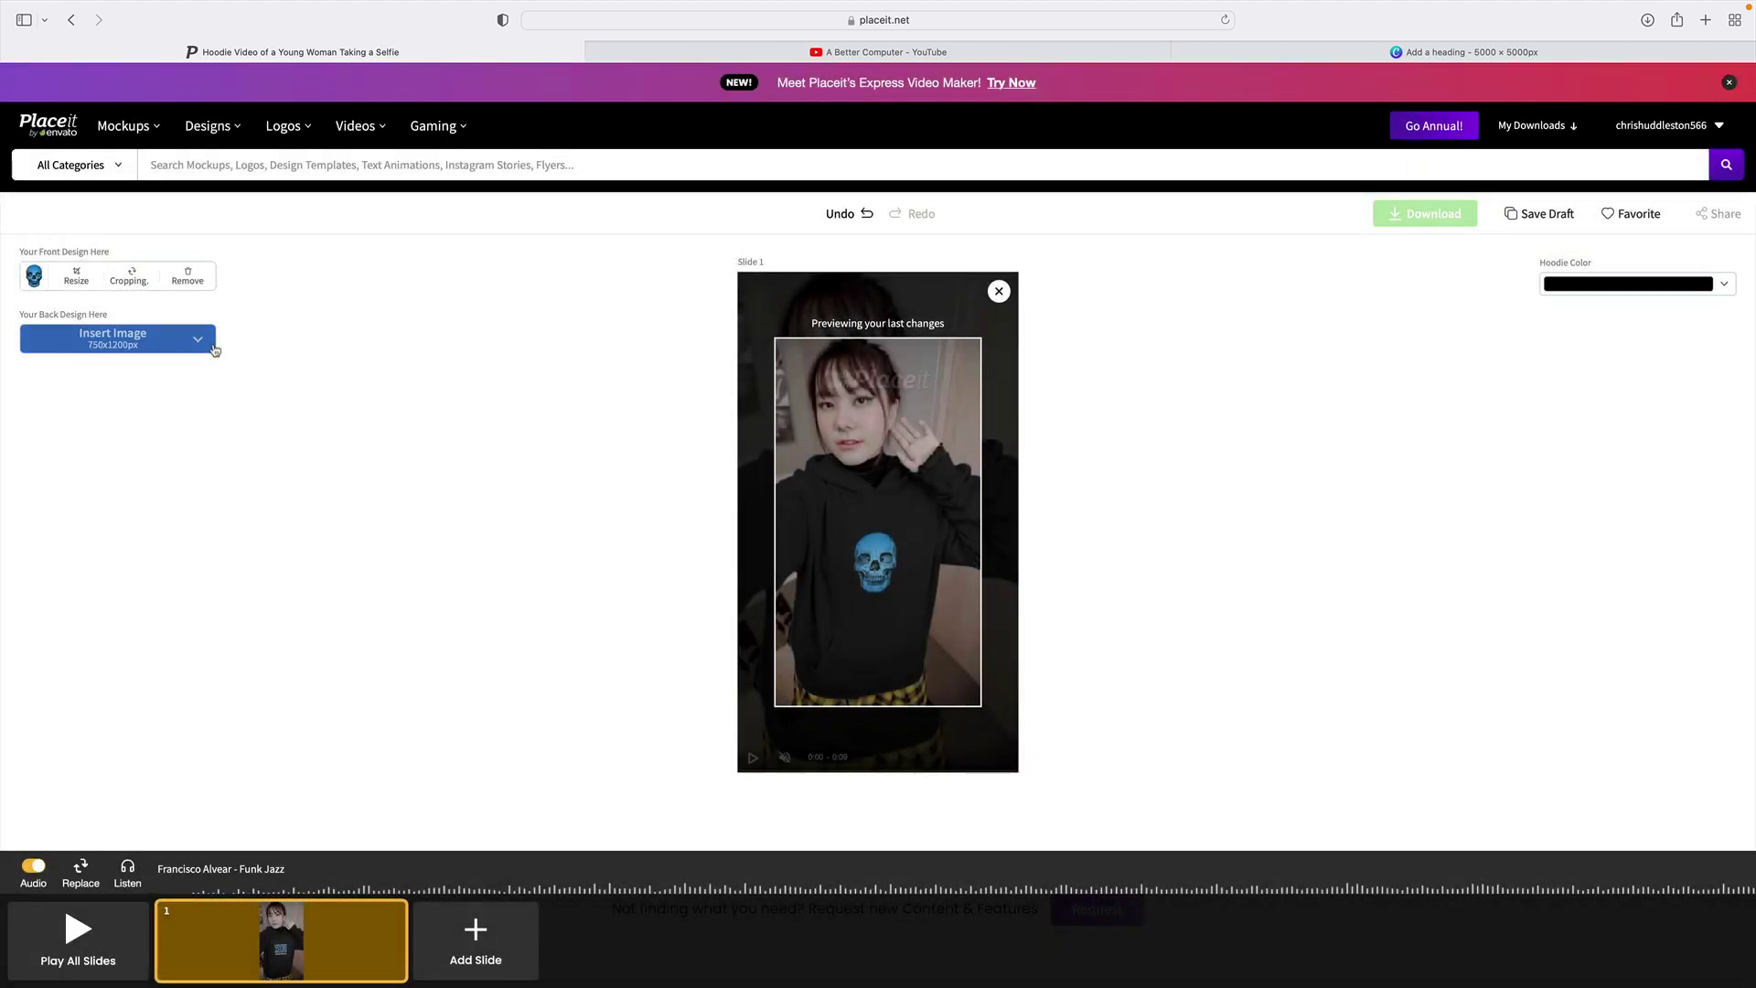
Step: Upload Add a heading.png from the device as the back design, crop it, and close the full video preview
left_click(161, 347)
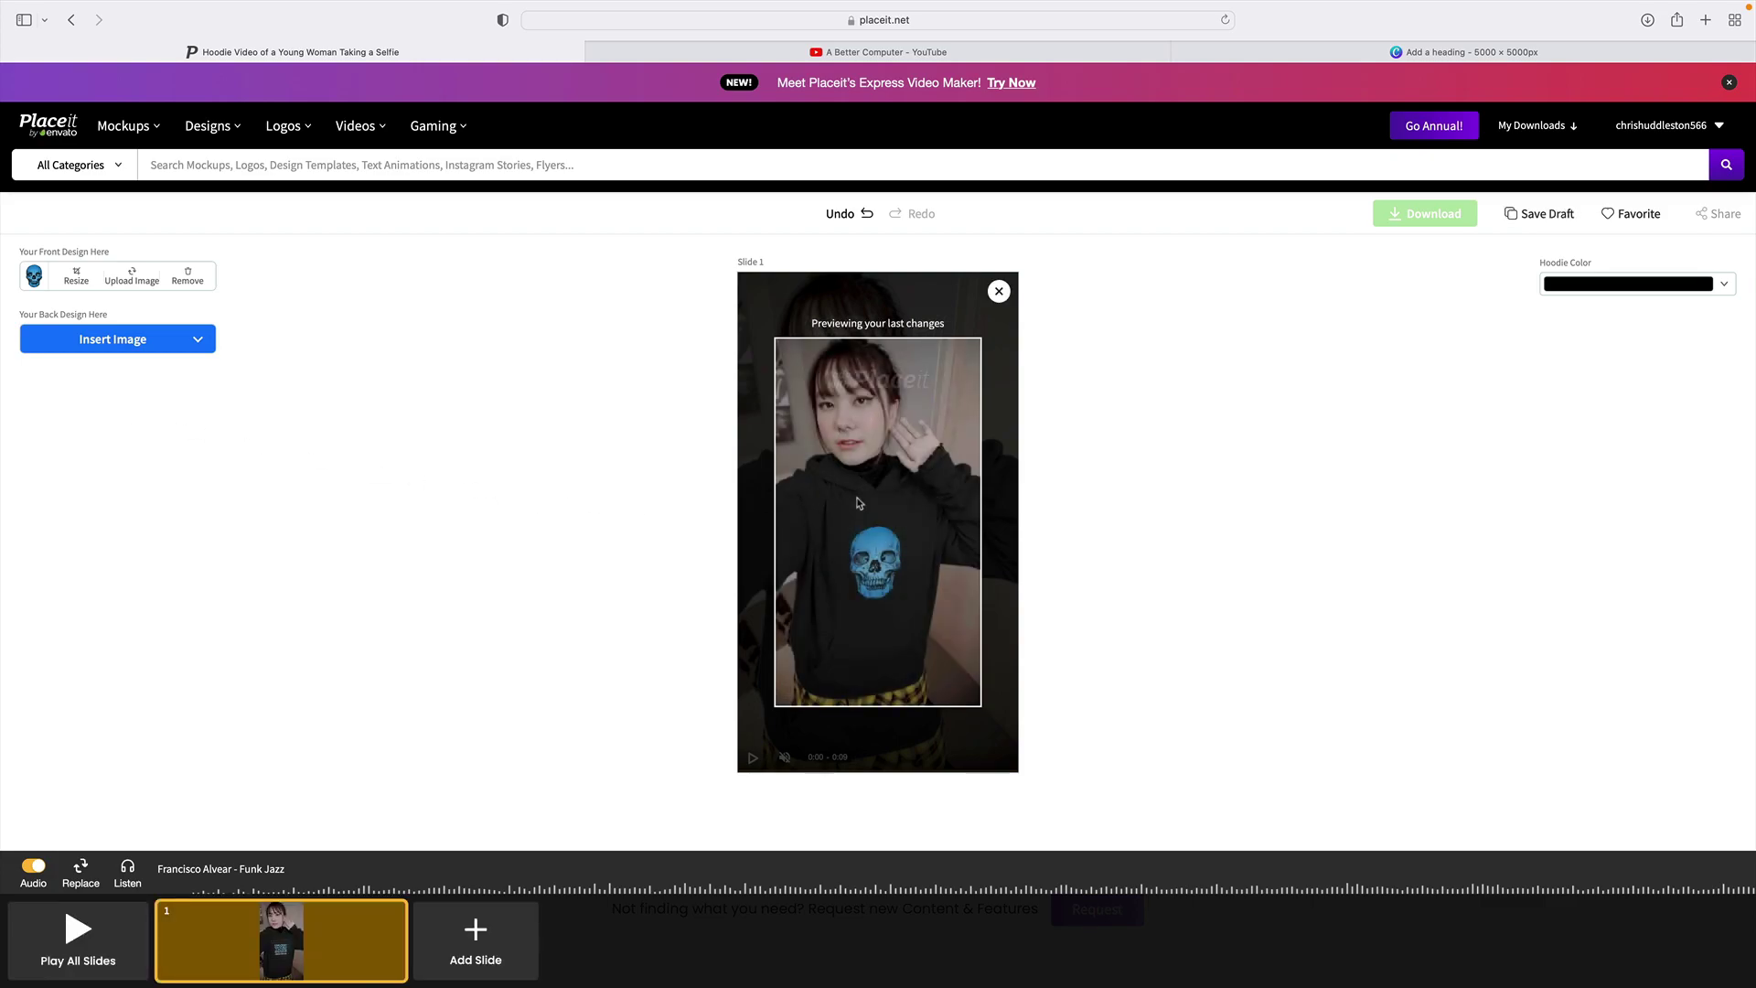
left_click(146, 340)
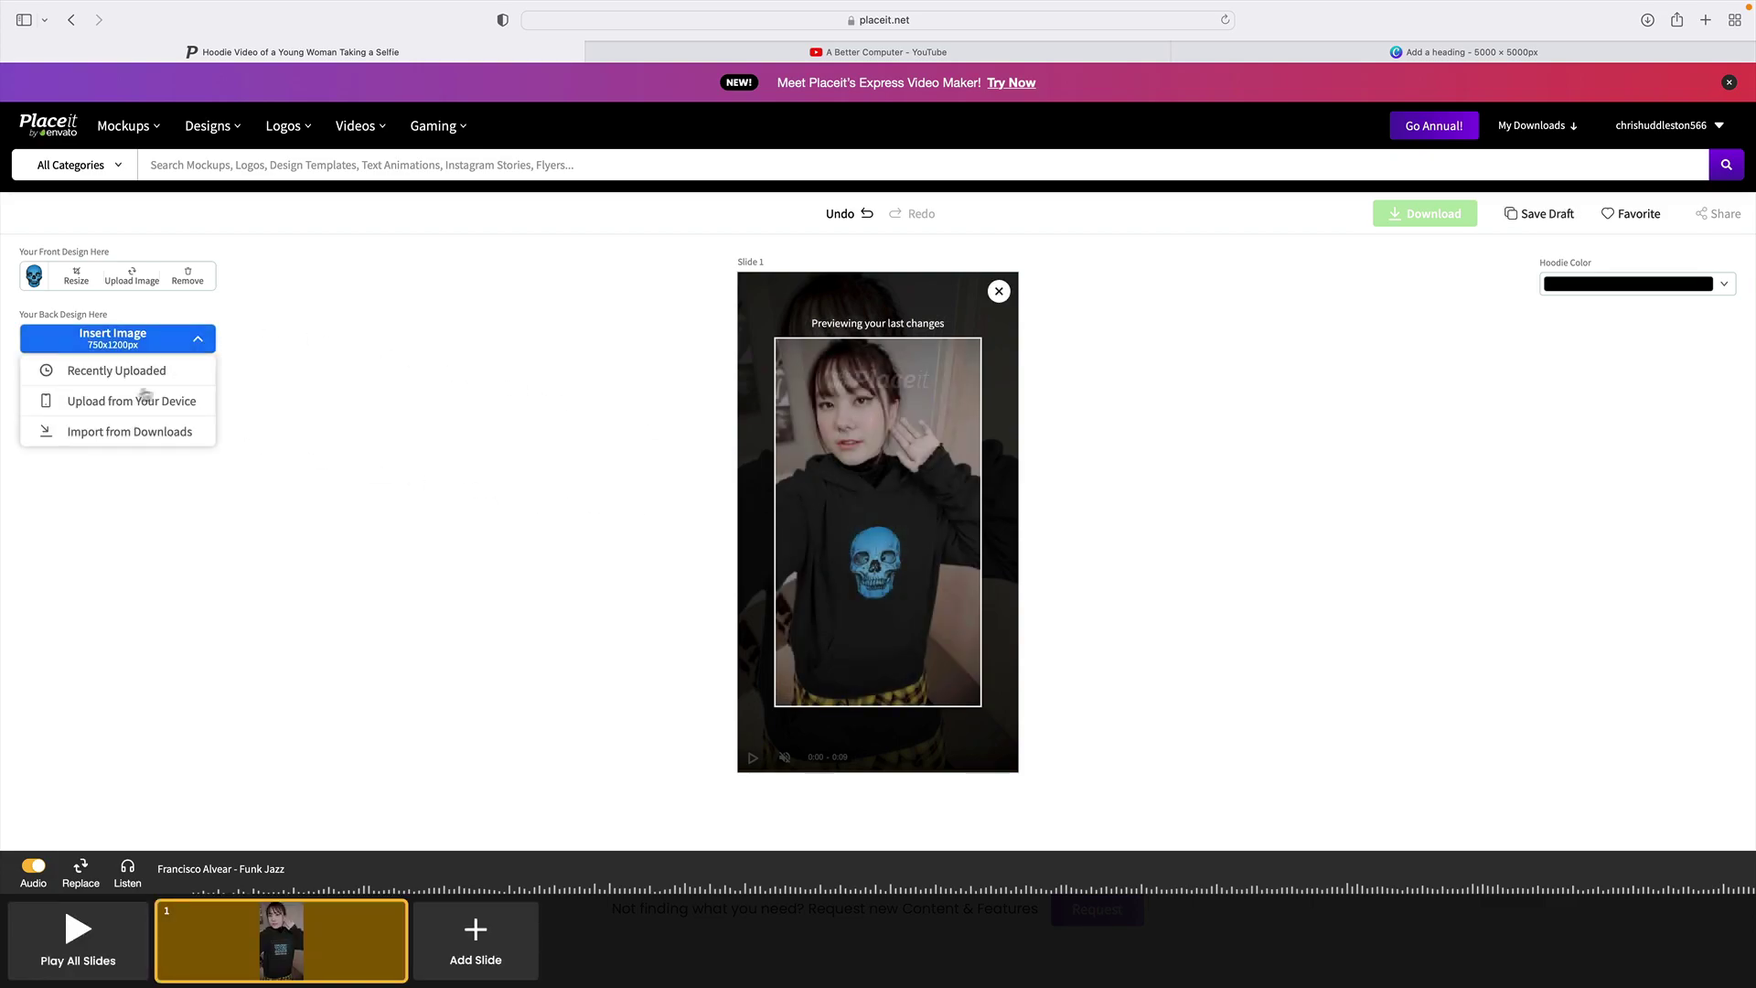
left_click(142, 402)
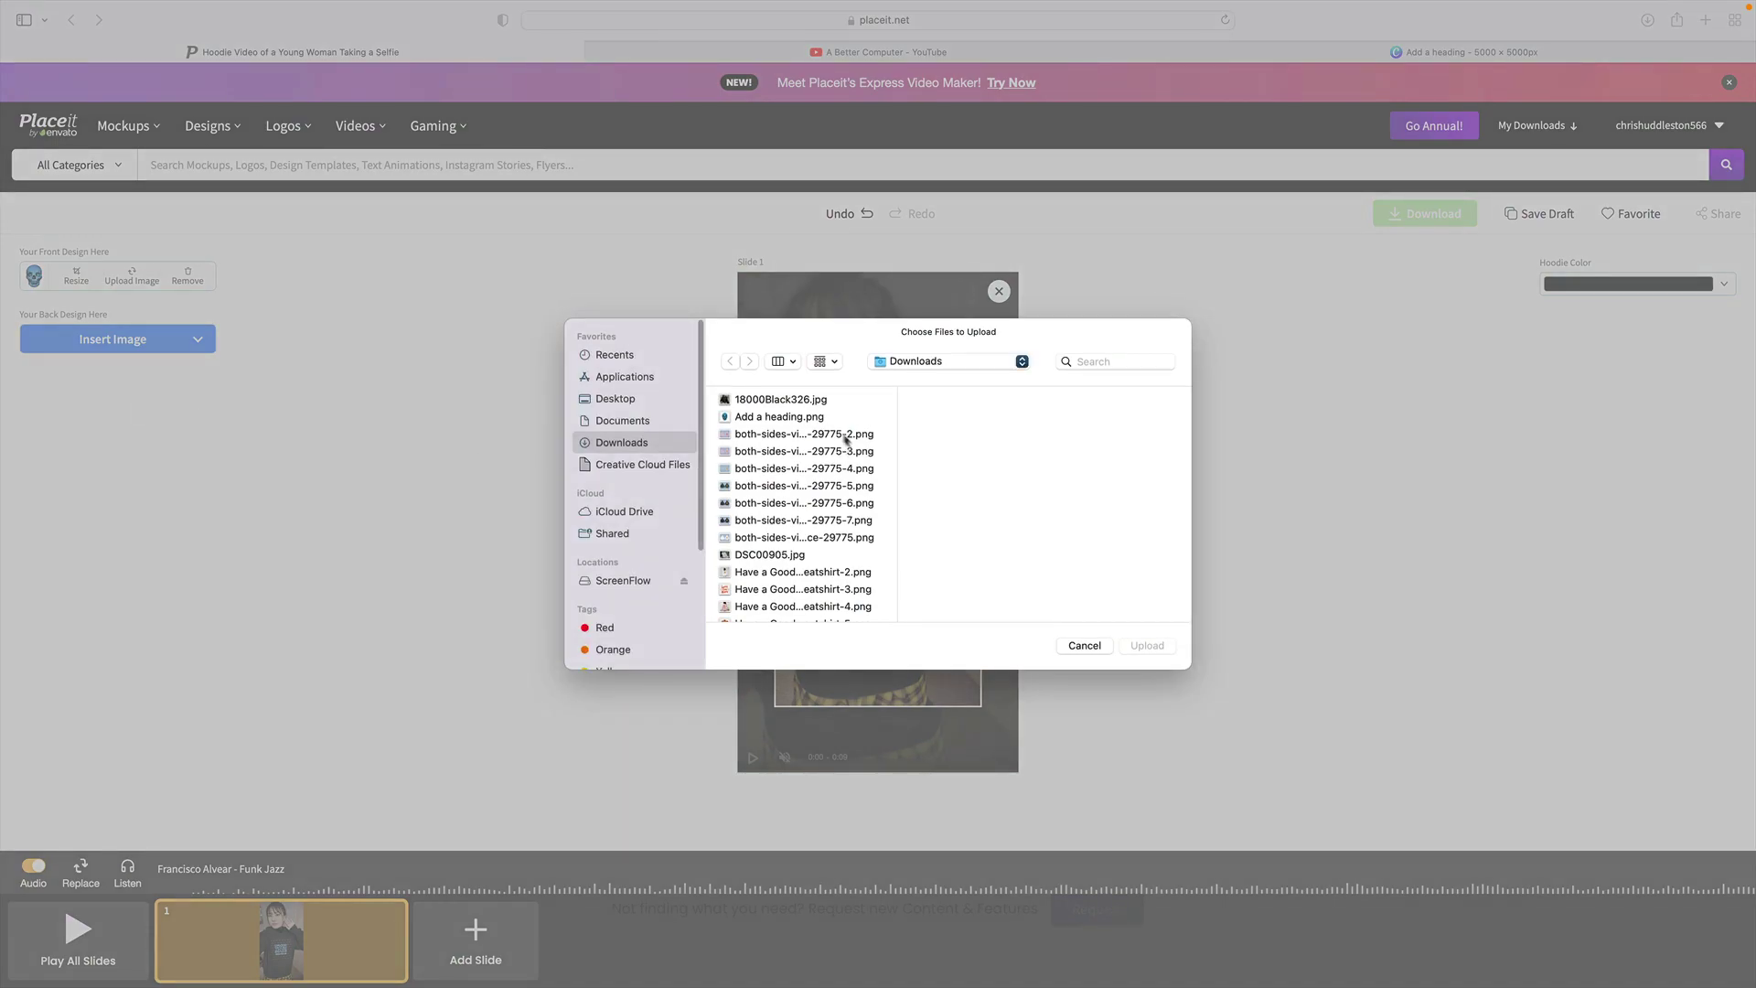
left_click(777, 417)
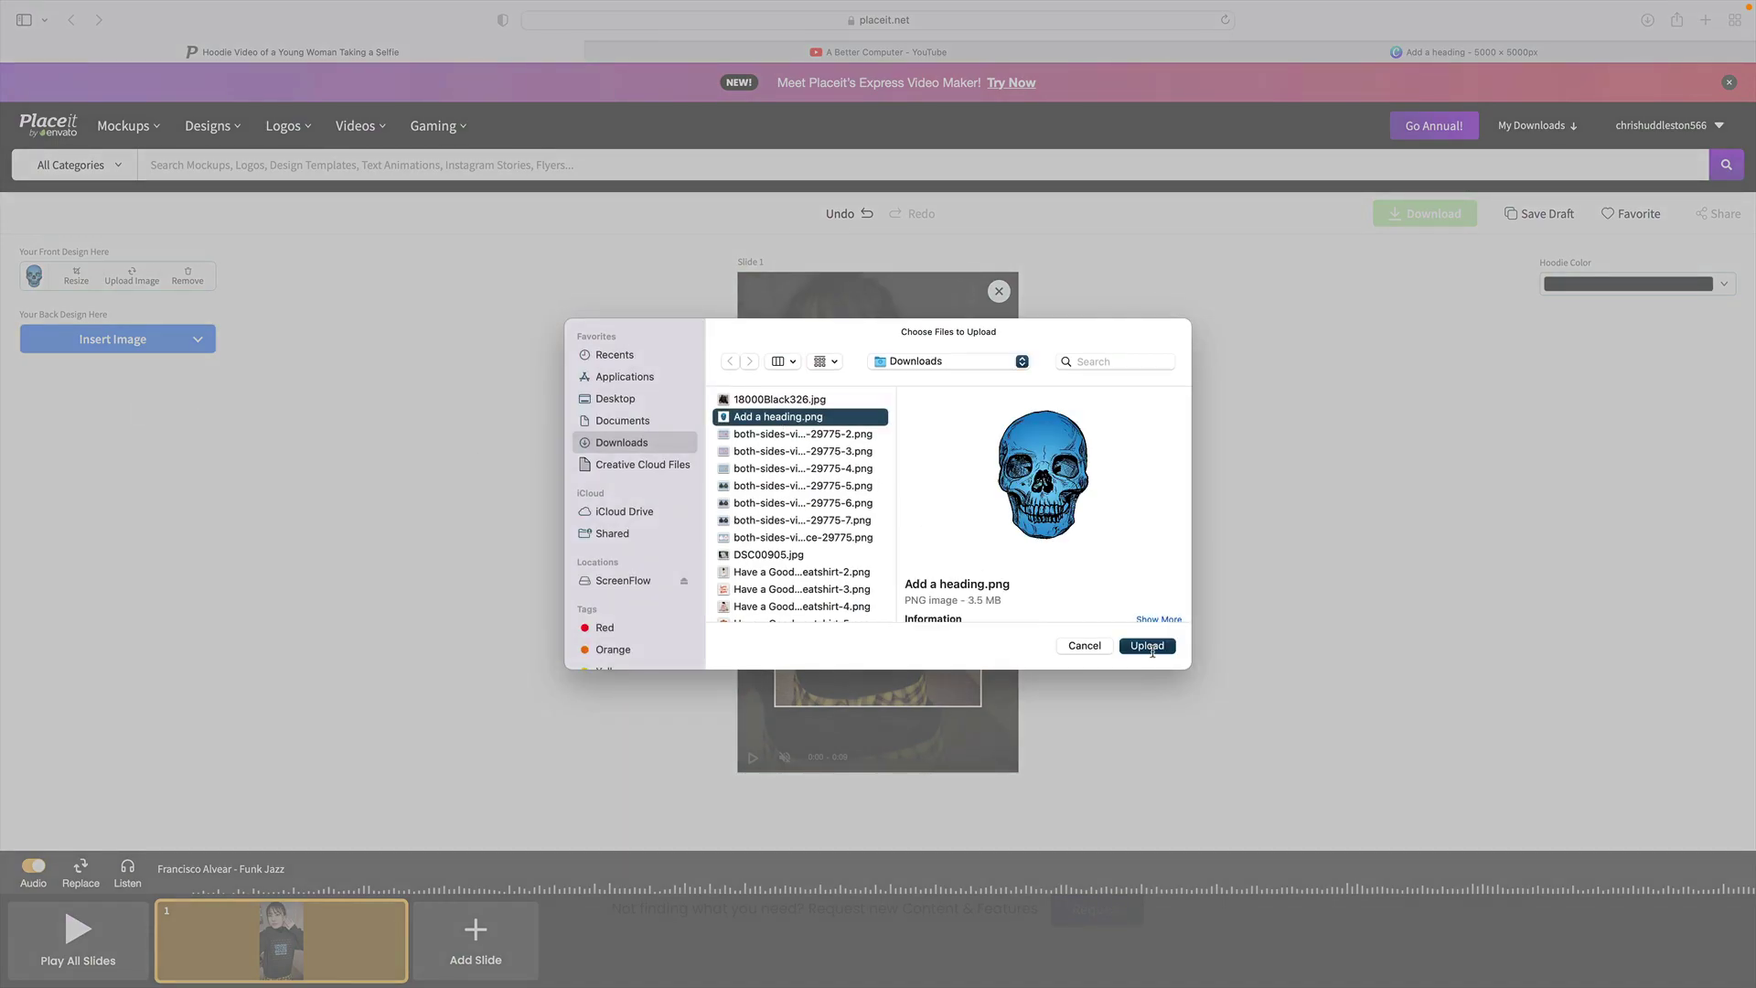
left_click(1149, 647)
left_click(835, 922)
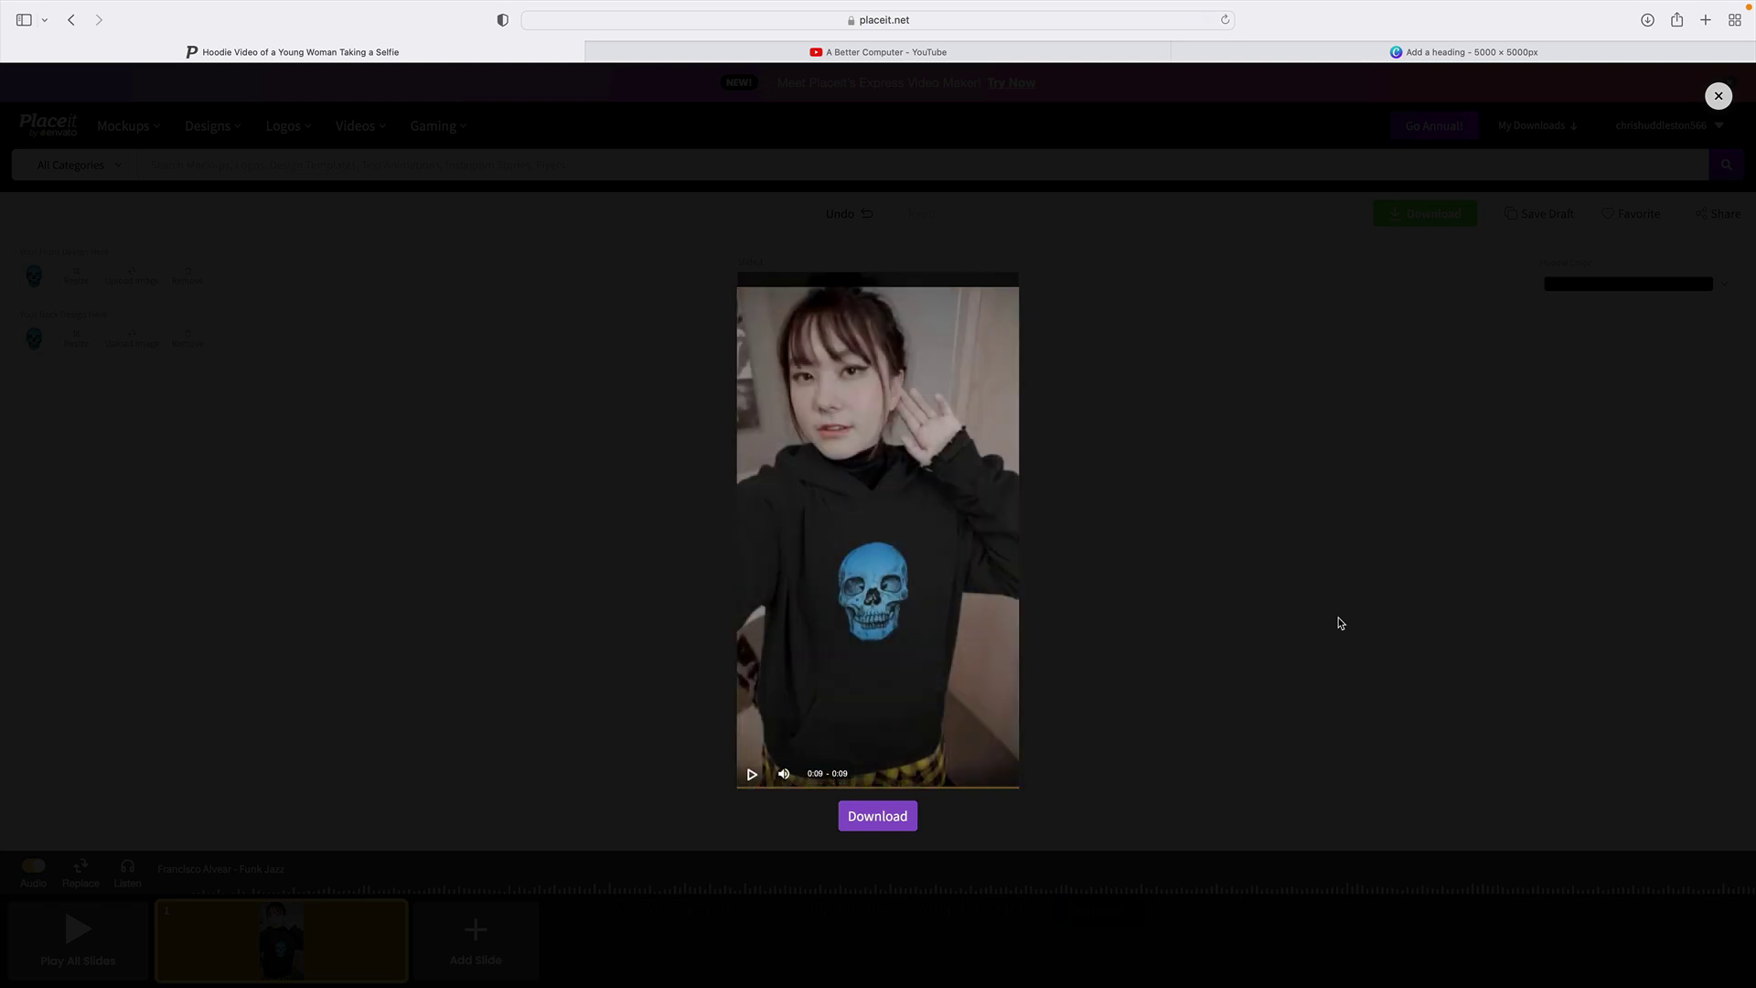
left_click(1718, 95)
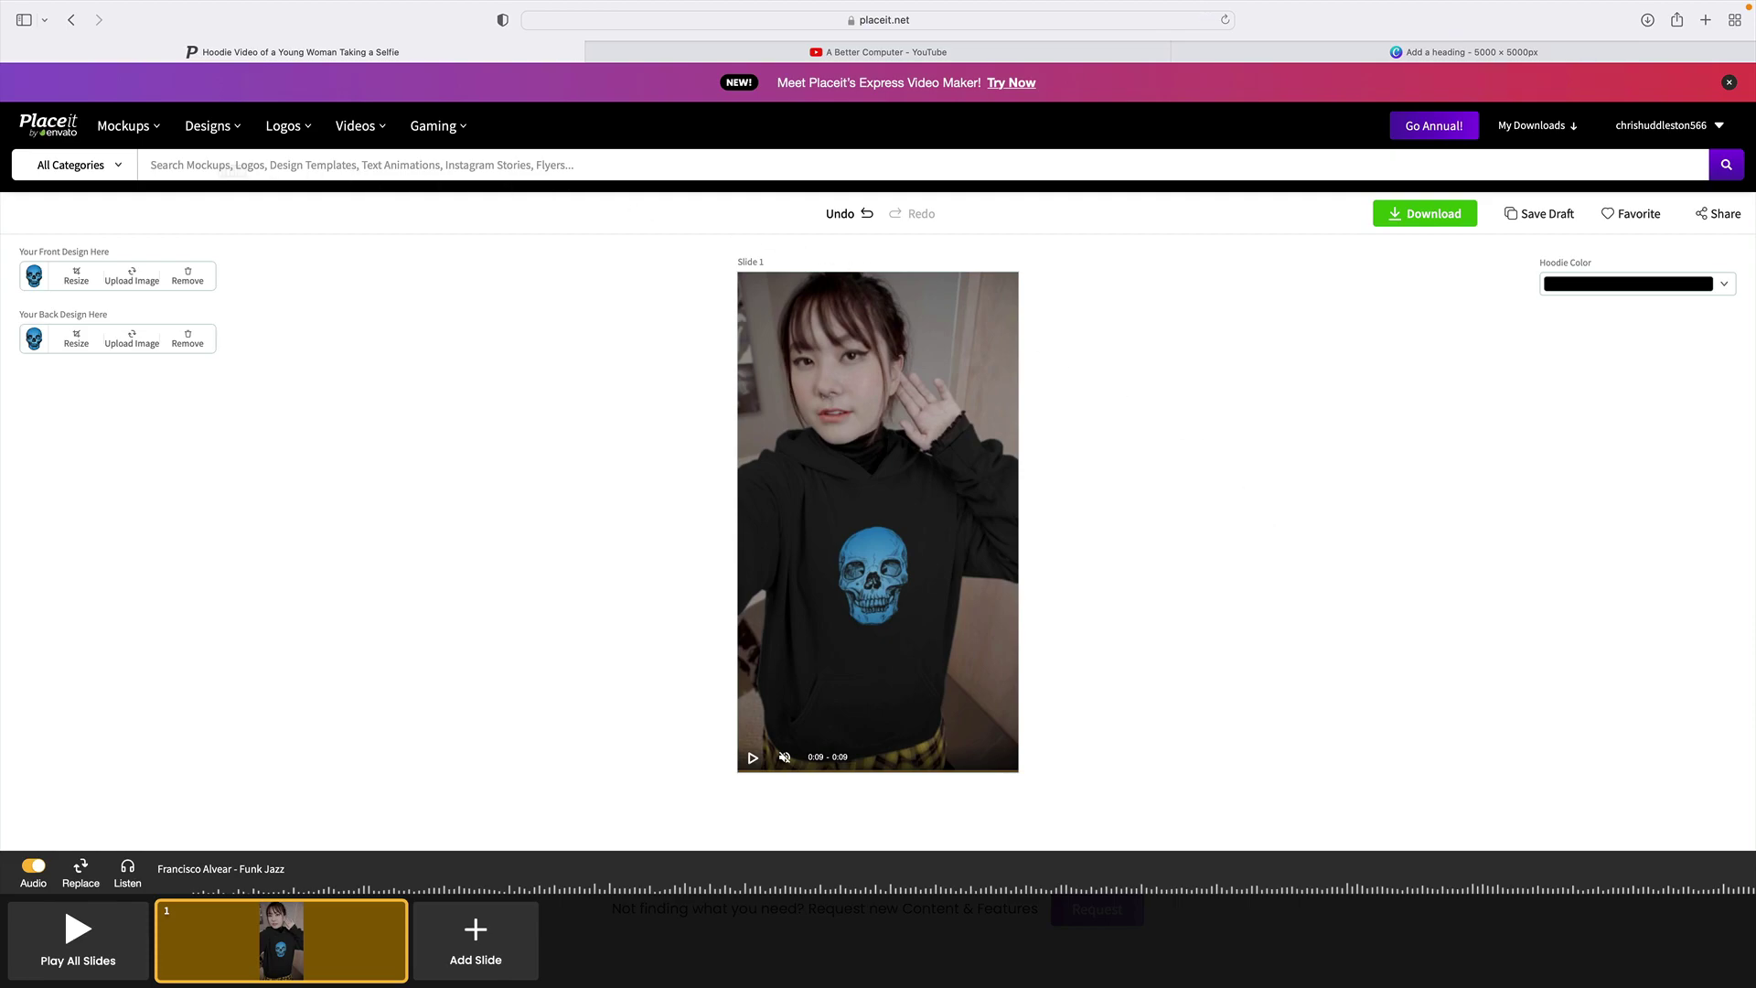
Step: Search for bag mockup and open the Canvas Tote Bag Mockup Over a Woman's Shoulder template for editing
left_click(154, 165)
type("bag")
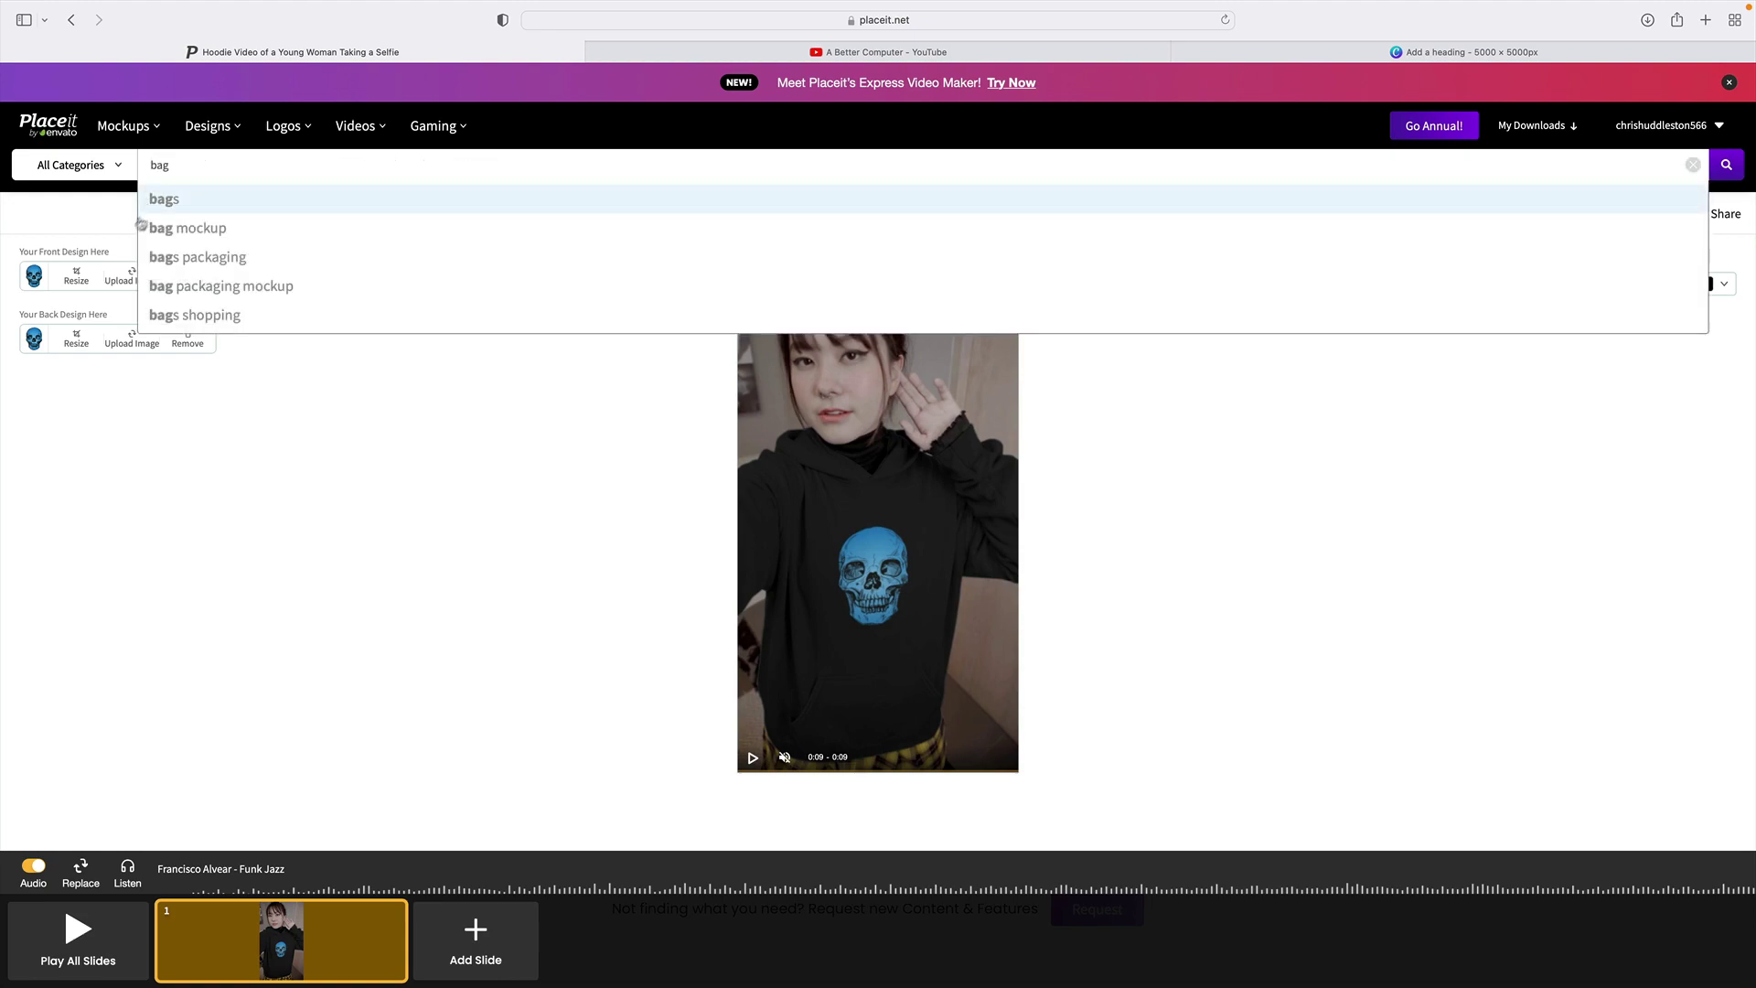
left_click(181, 232)
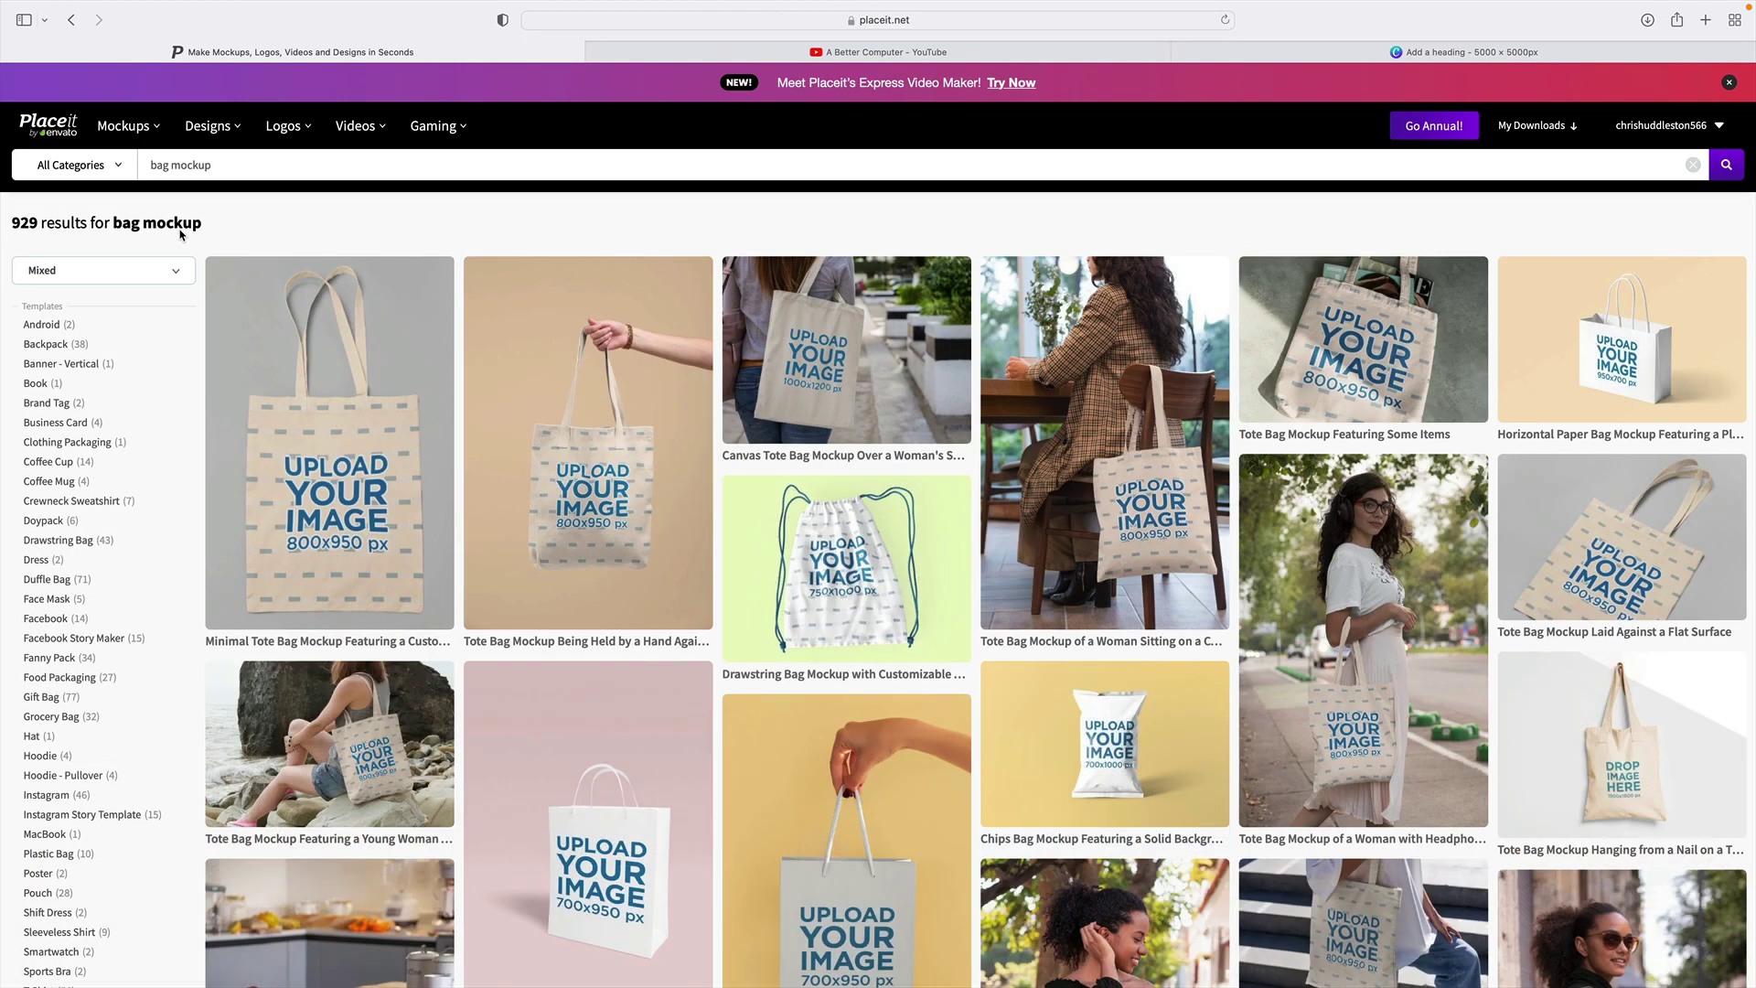
left_click(834, 376)
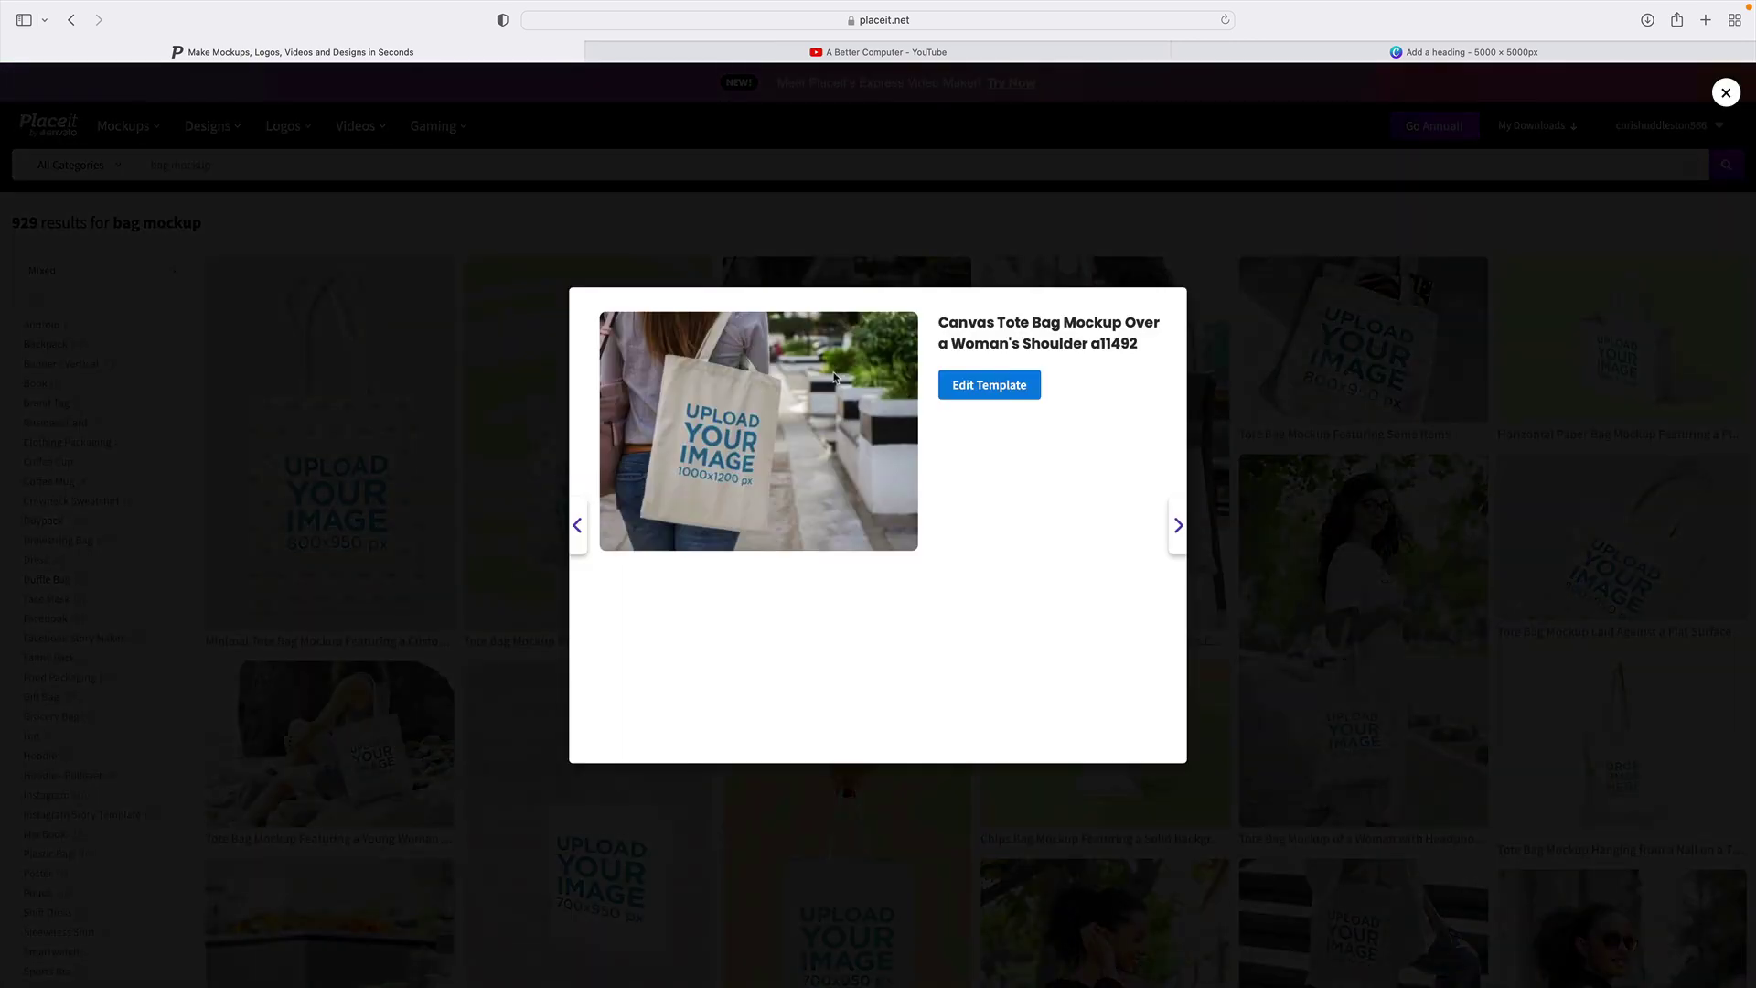
left_click(995, 386)
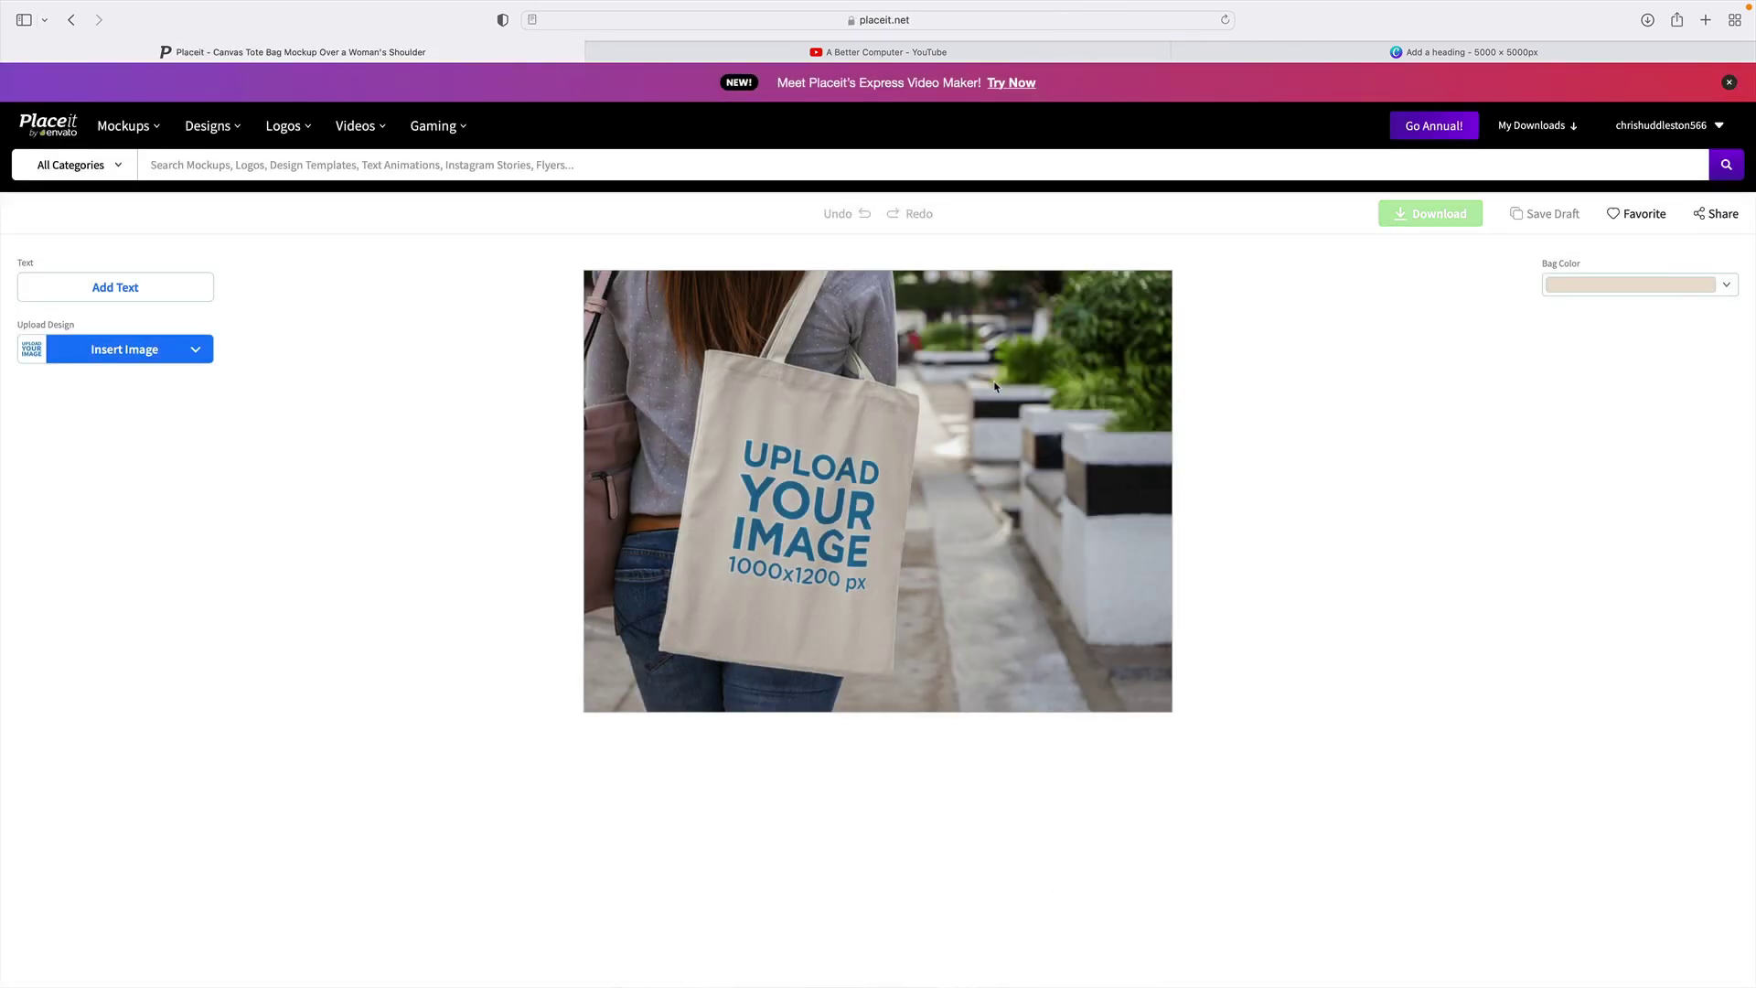
Step: Upload Add a heading.png from the device as the tote bag design, fine-tuning the skull's scale before cropping
left_click(149, 364)
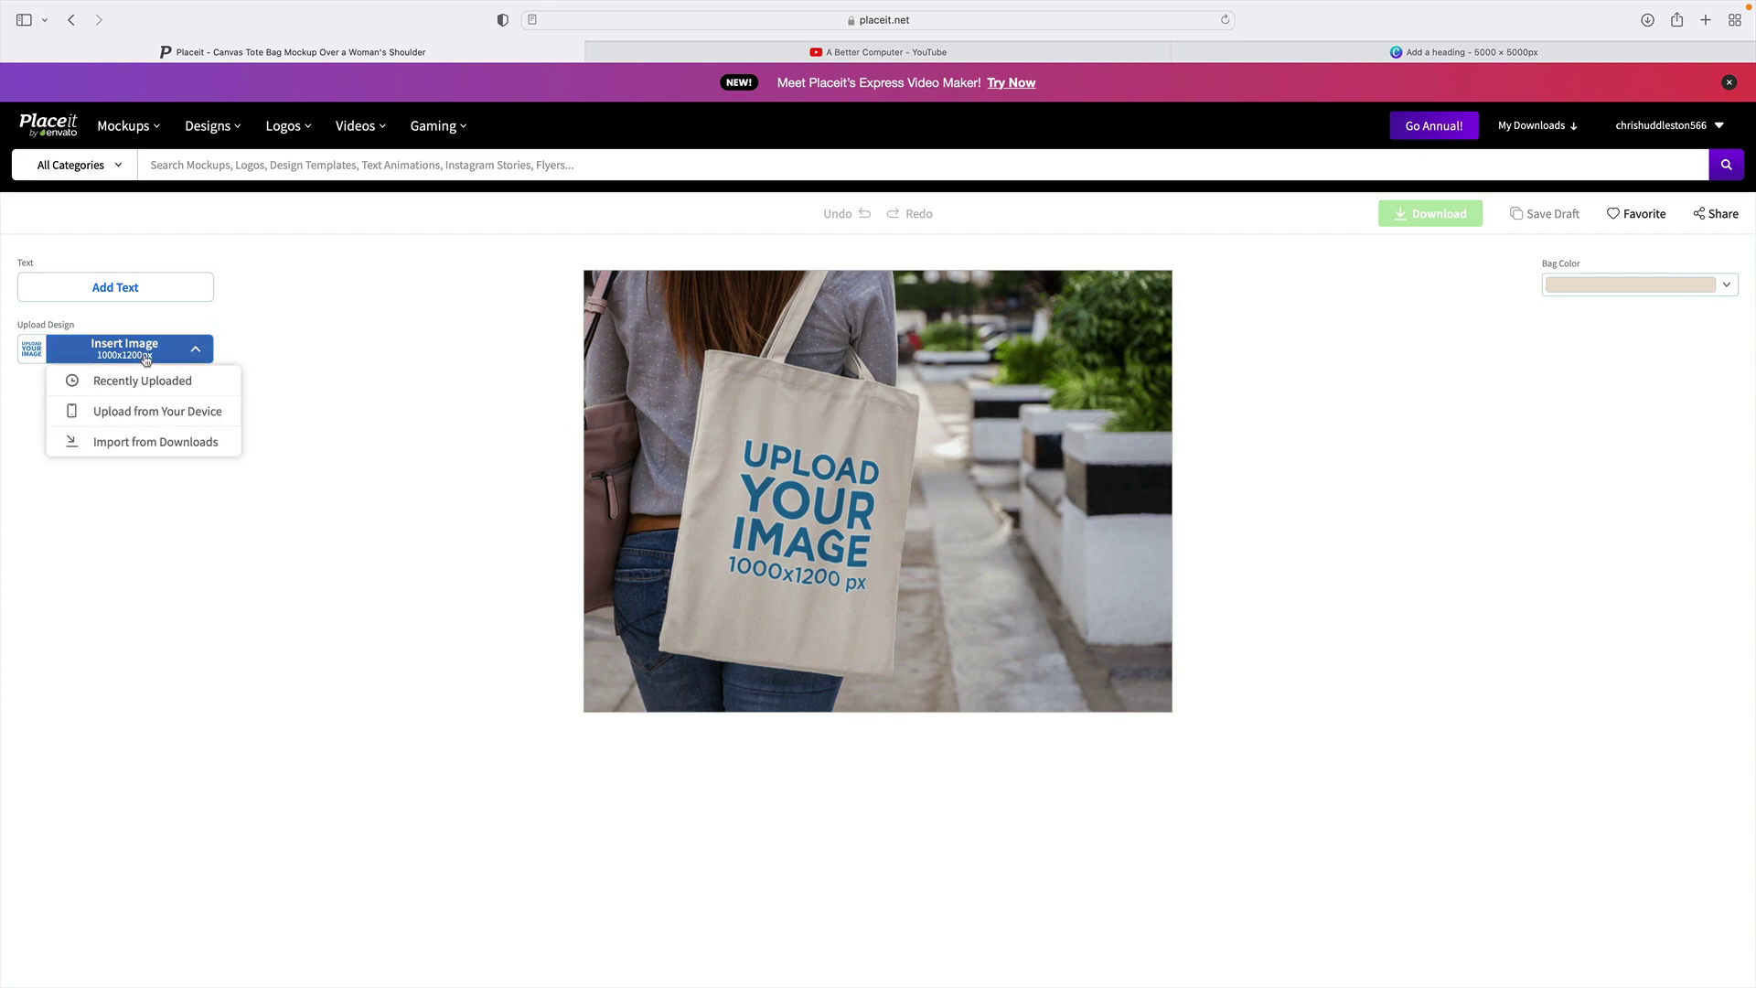
left_click(147, 410)
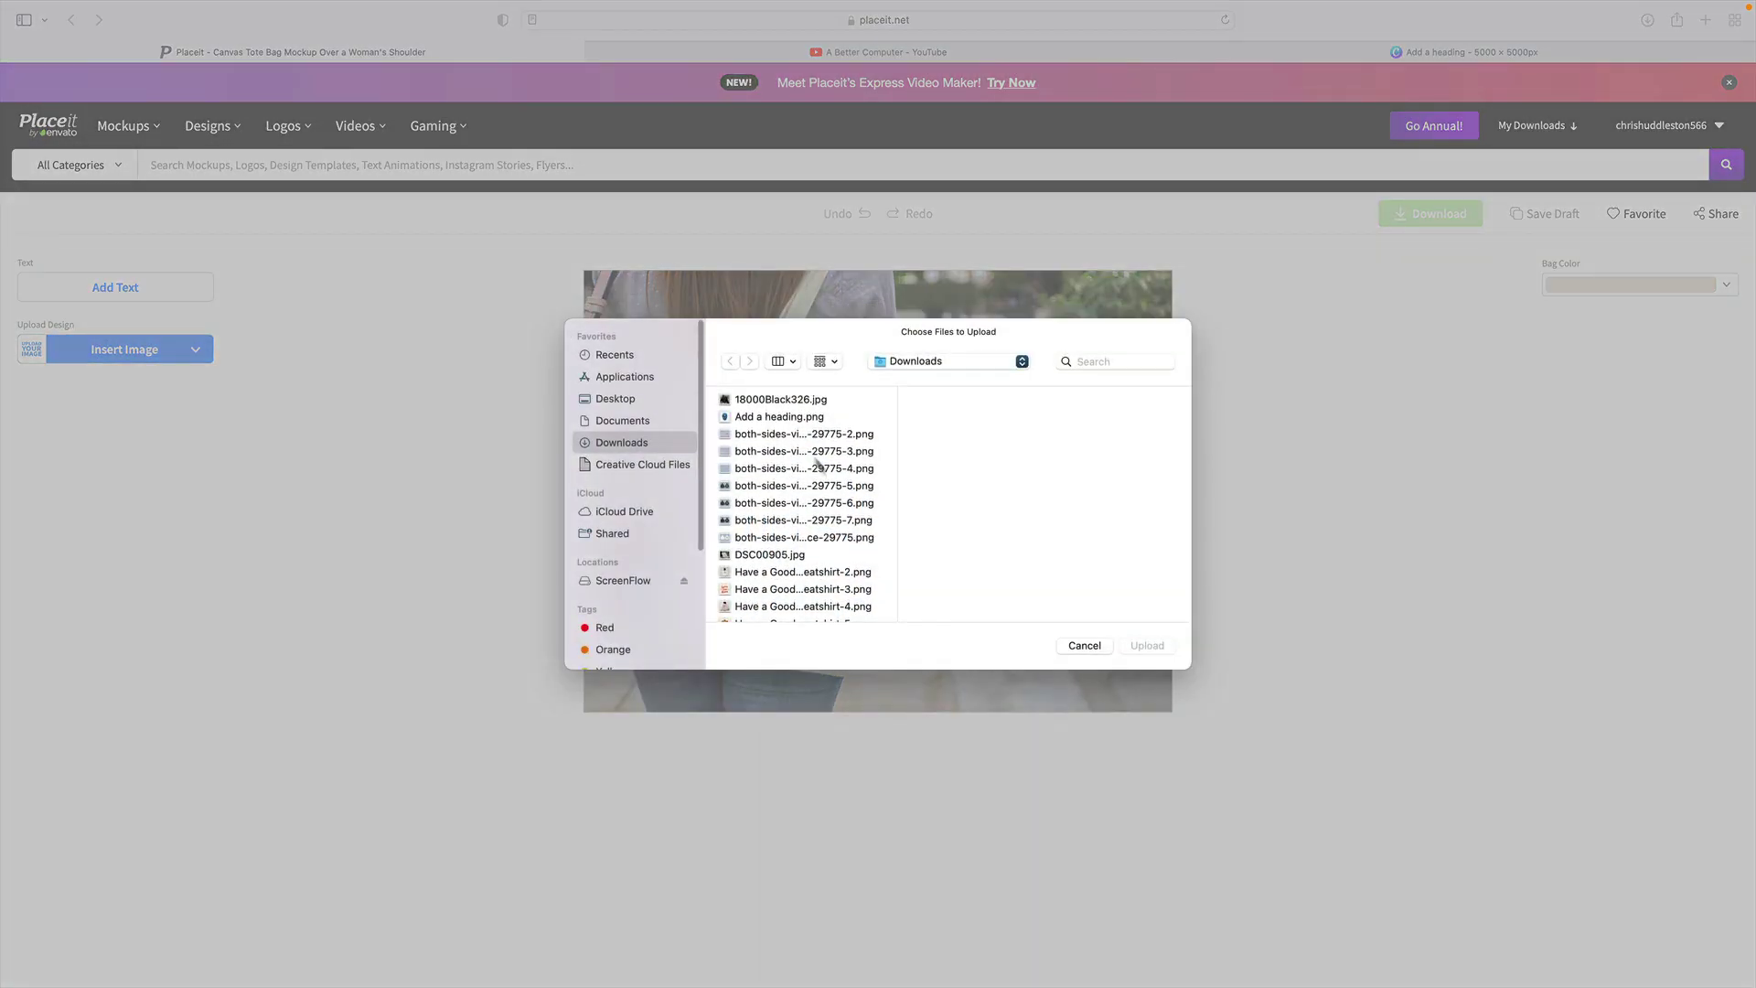
left_click(789, 419)
left_click(1151, 647)
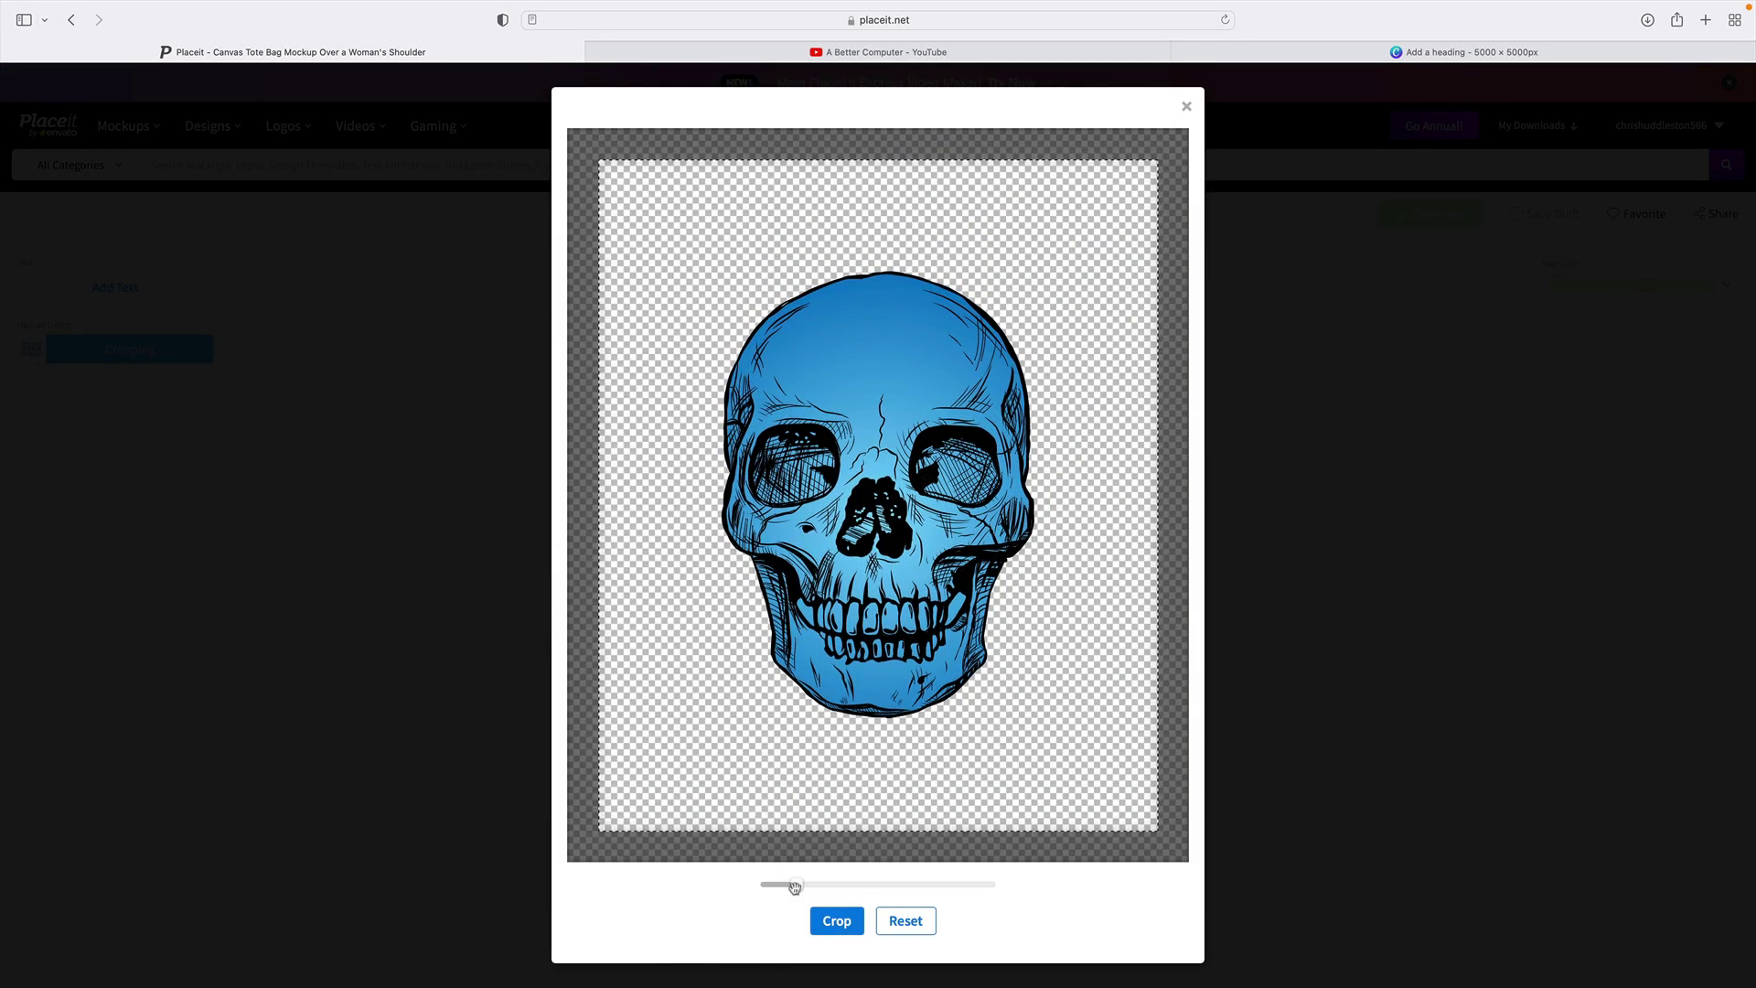
left_click_drag(784, 884, 790, 886)
left_click(838, 924)
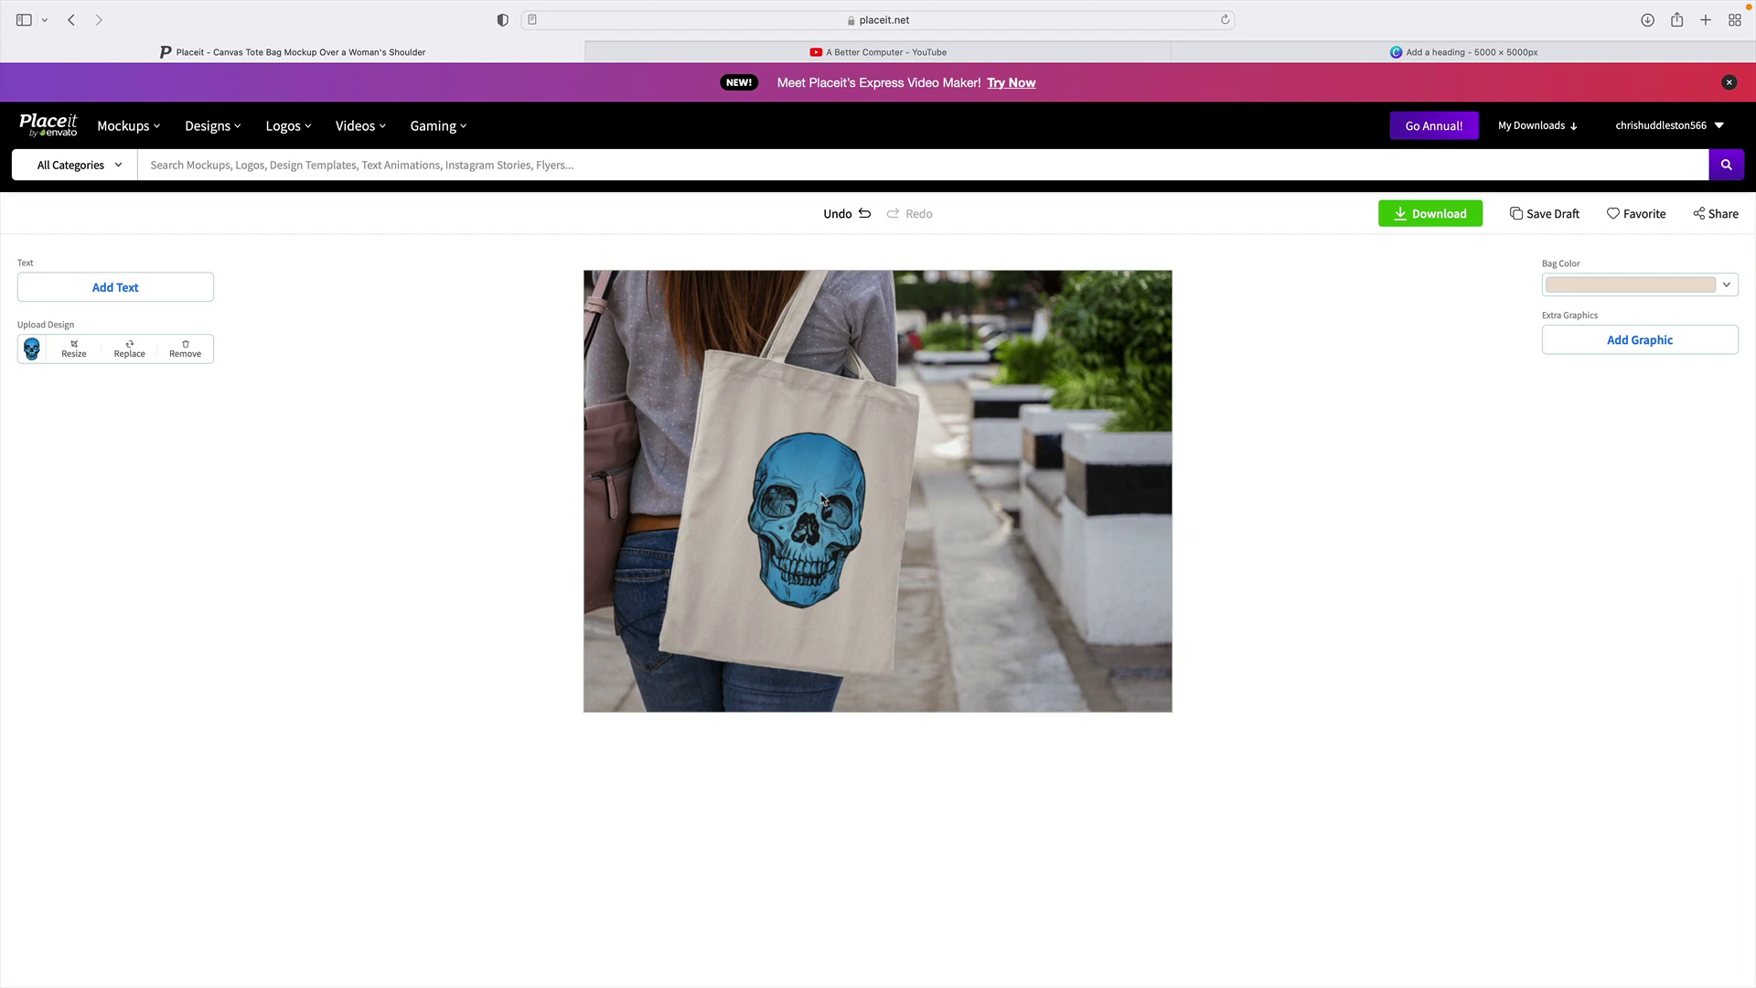
Step: Set the color of the shoulder tote bag to black
left_click(1725, 288)
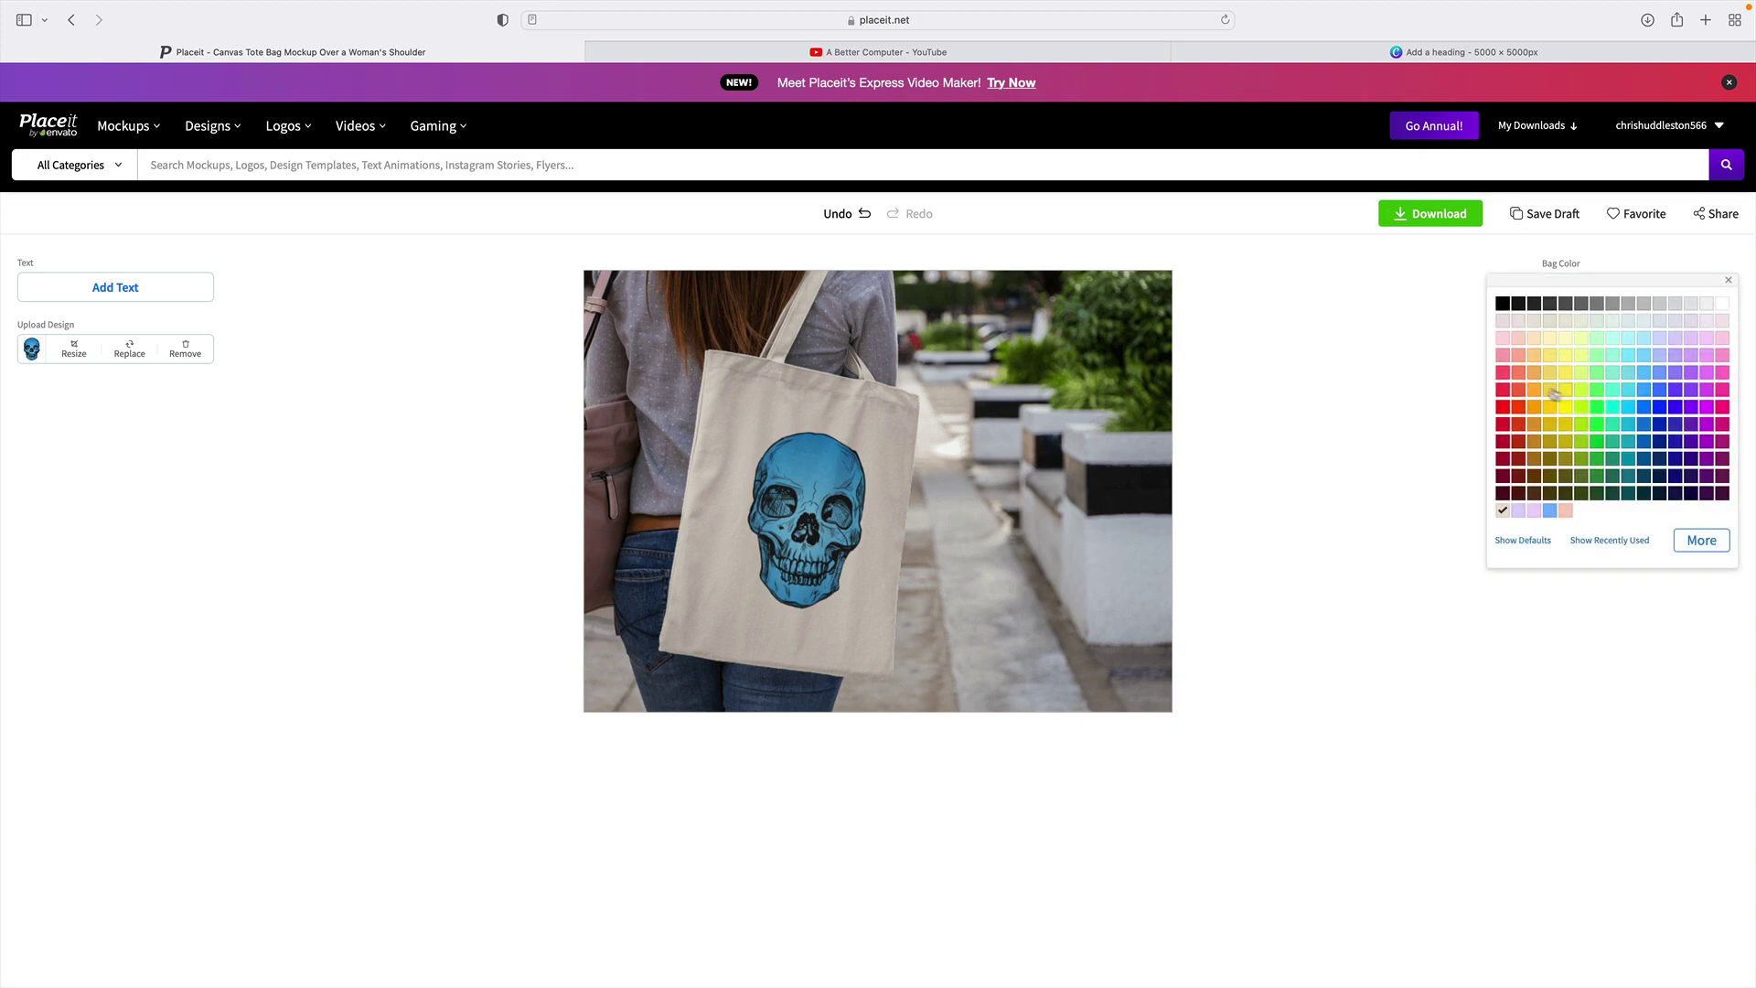
left_click(1503, 304)
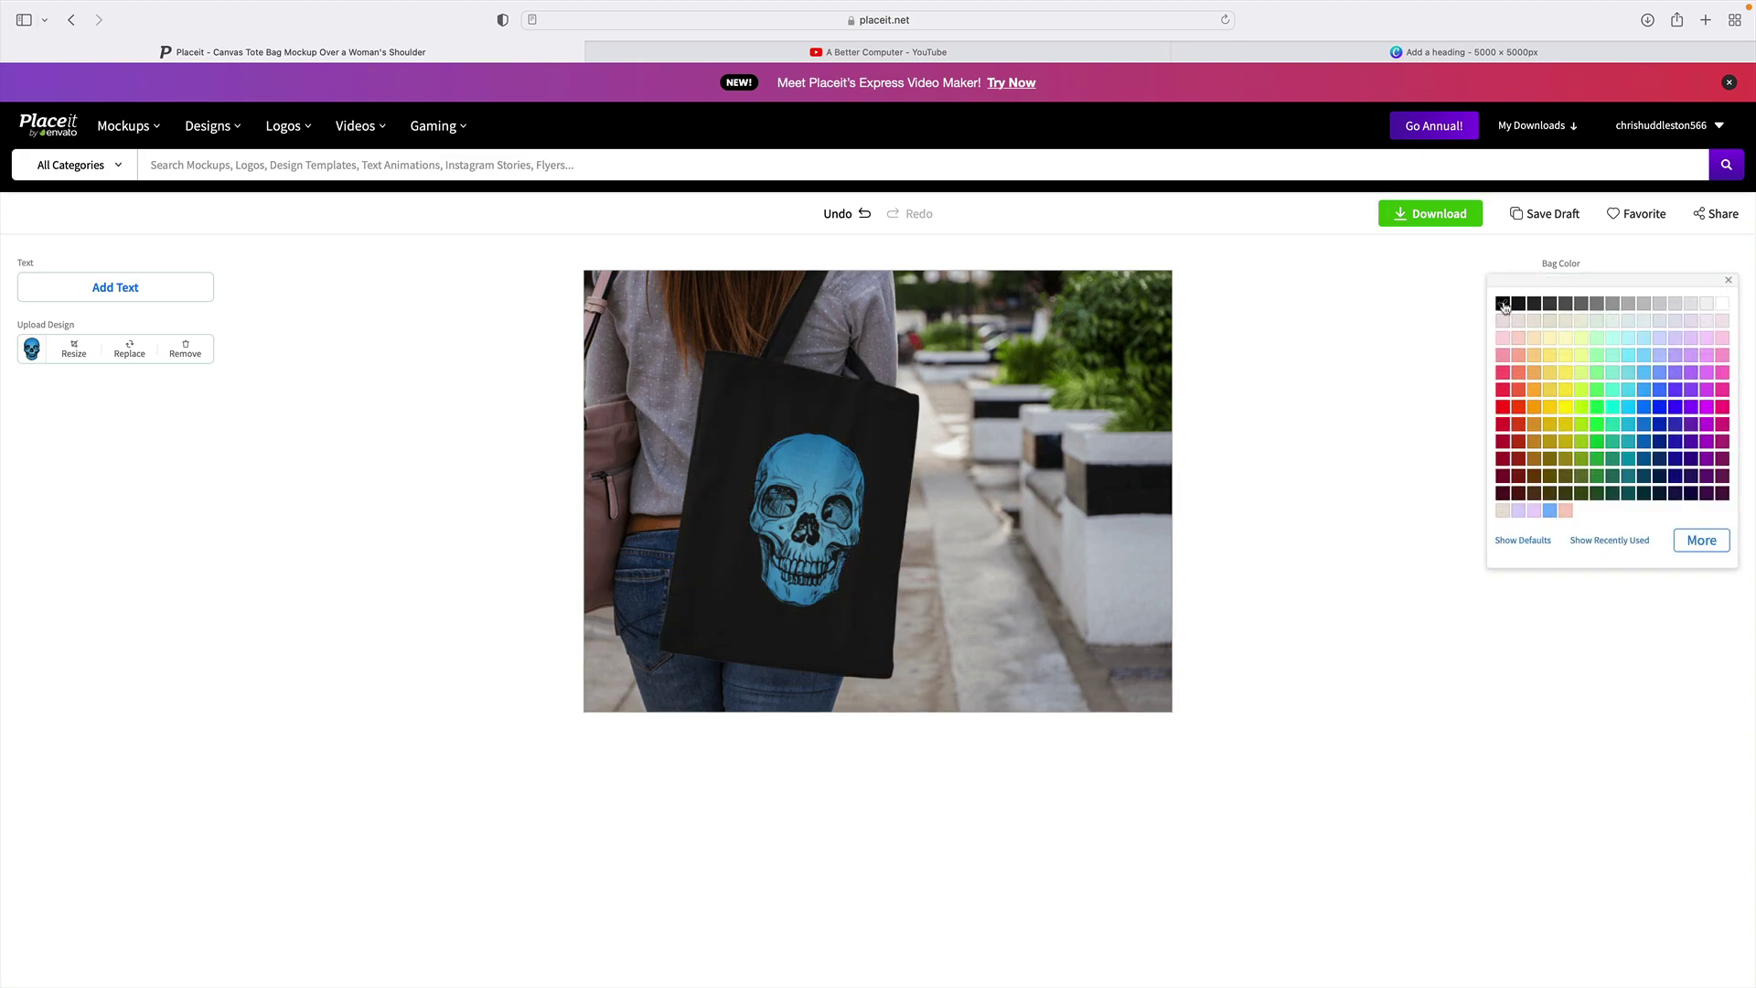
left_click(1360, 420)
Step: Search for bag mockup again and open the Tote Bag Mockup Being Held by a Hand Against a Flat Surface template
left_click(178, 164)
type("bag")
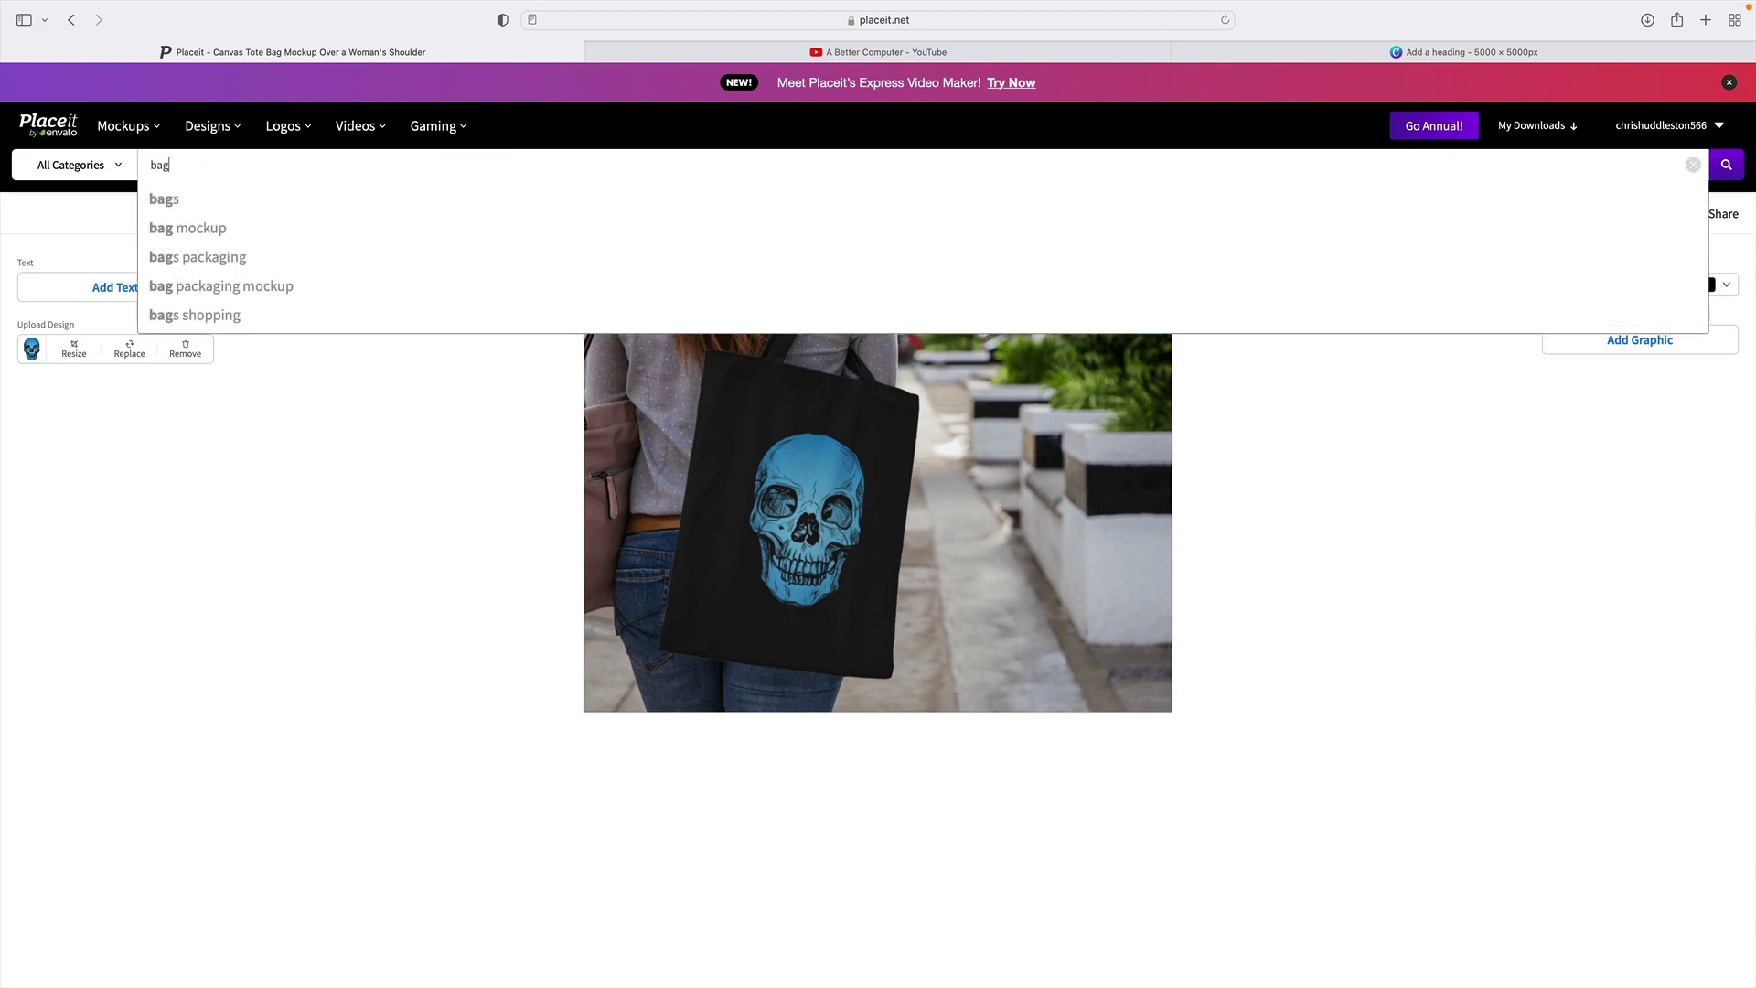
left_click(190, 226)
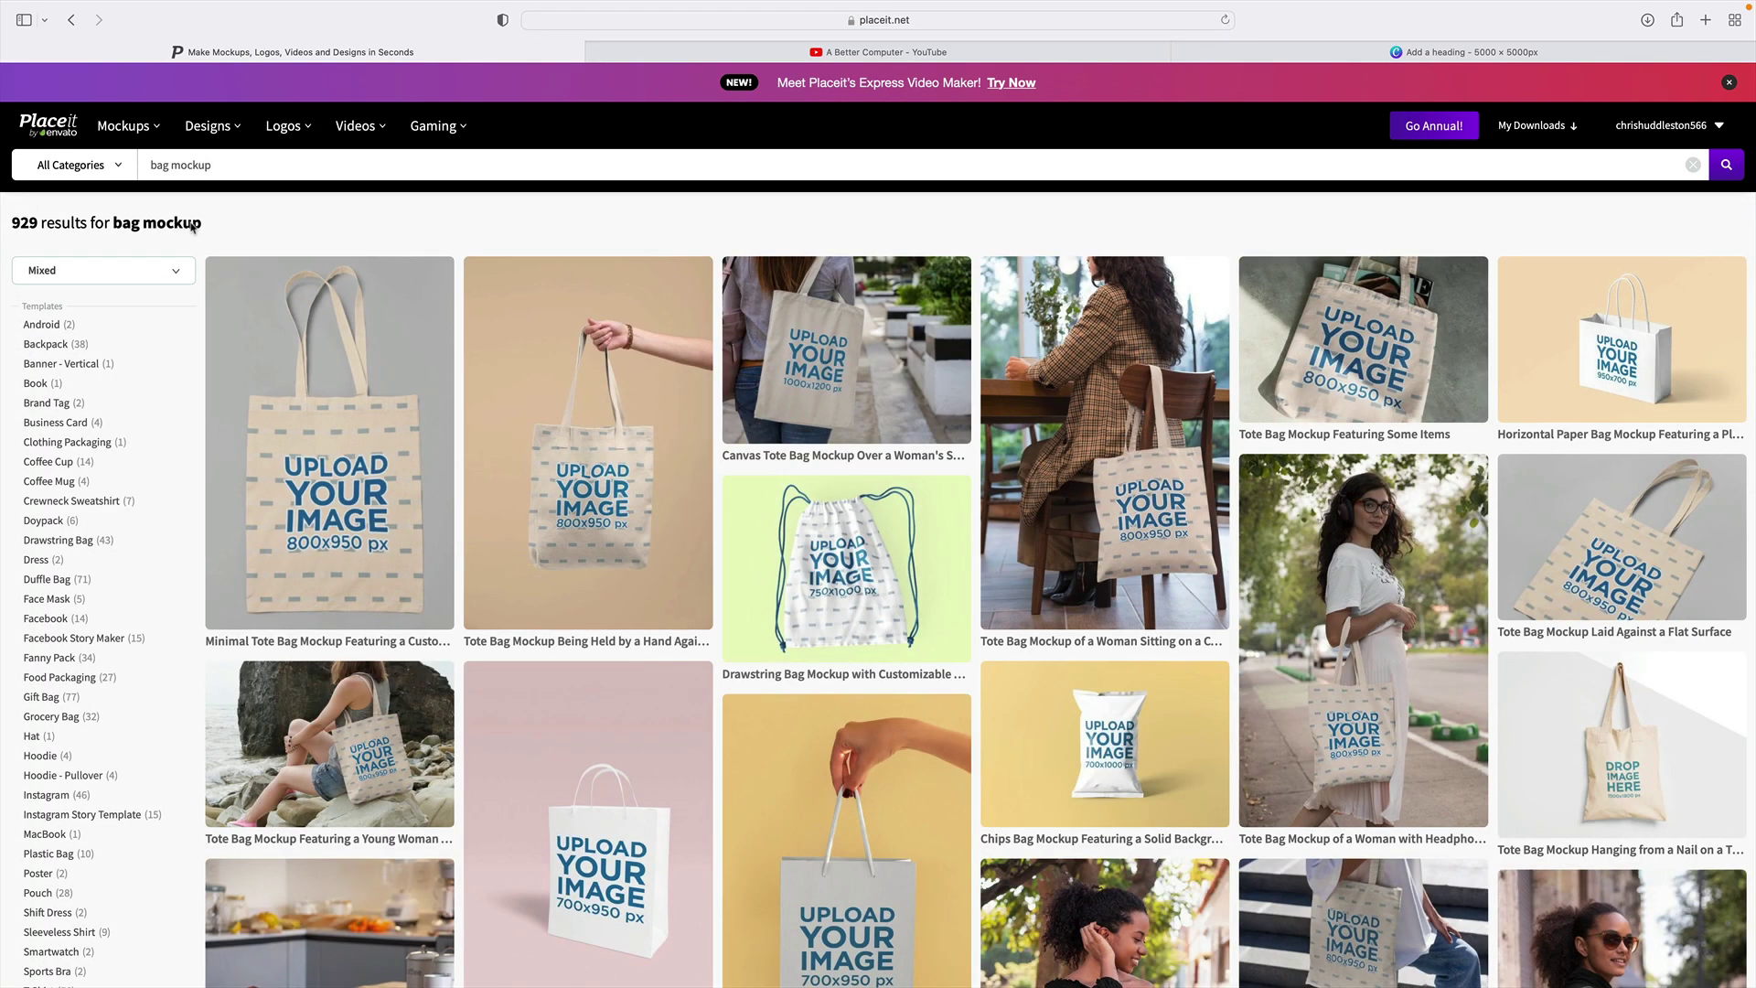
left_click(560, 472)
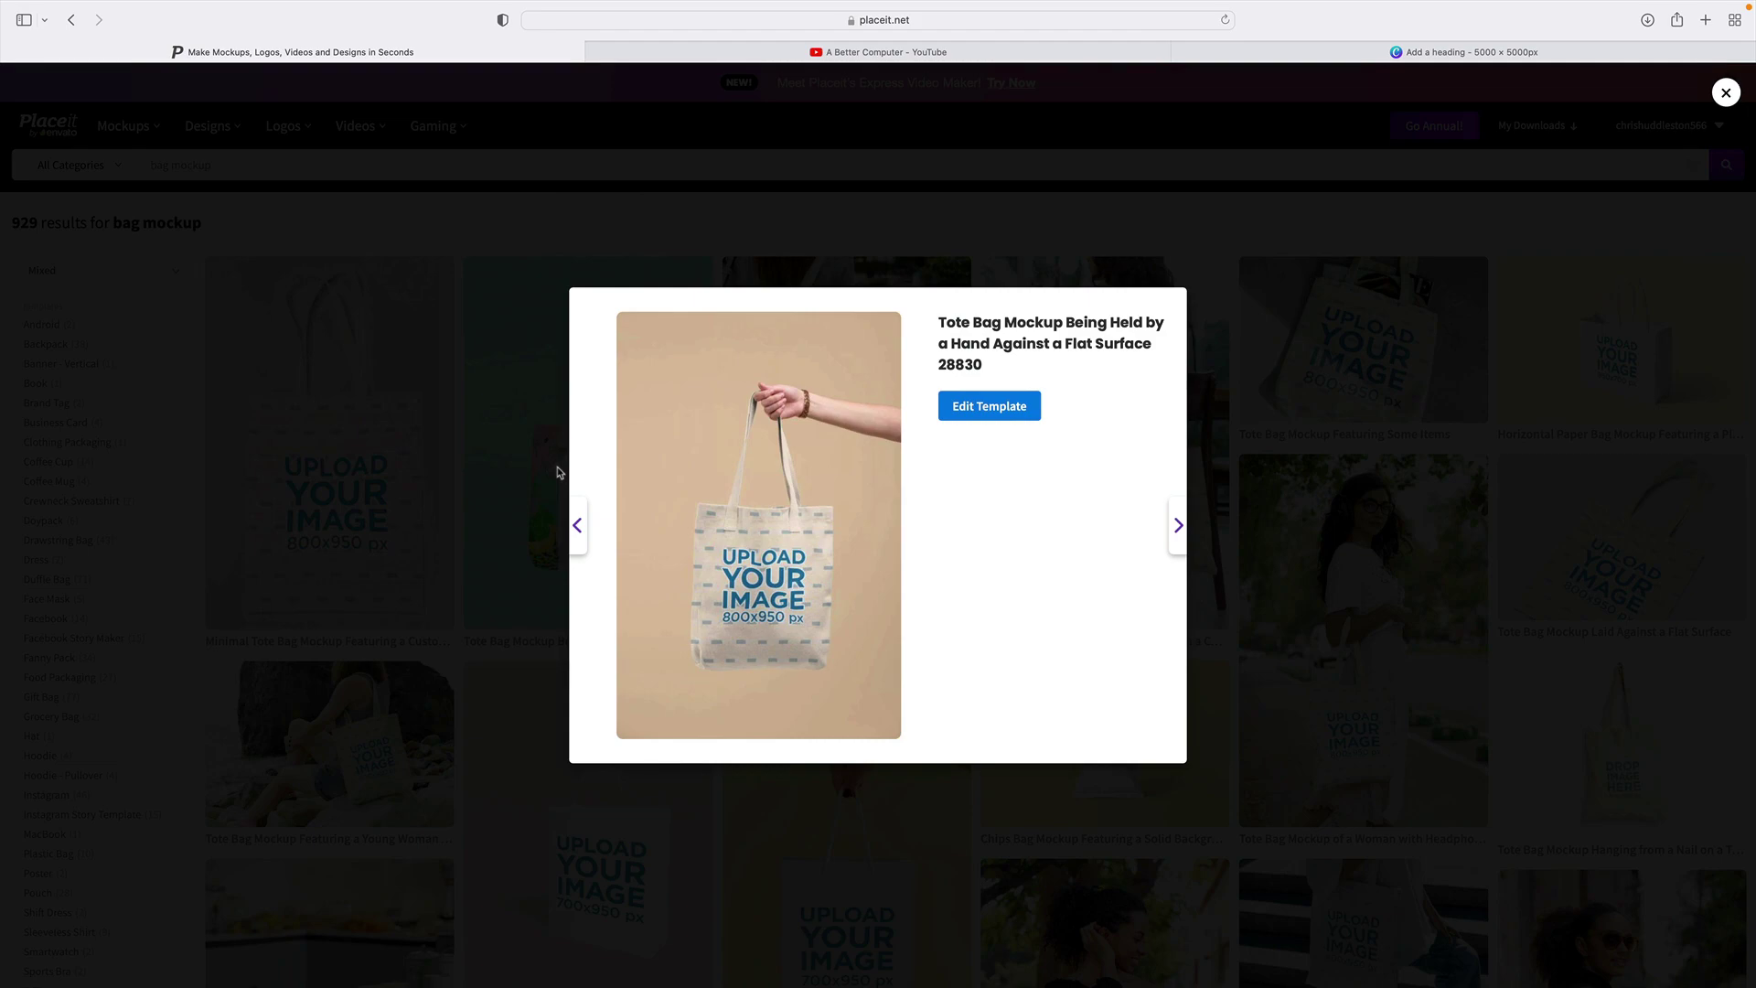
left_click(992, 409)
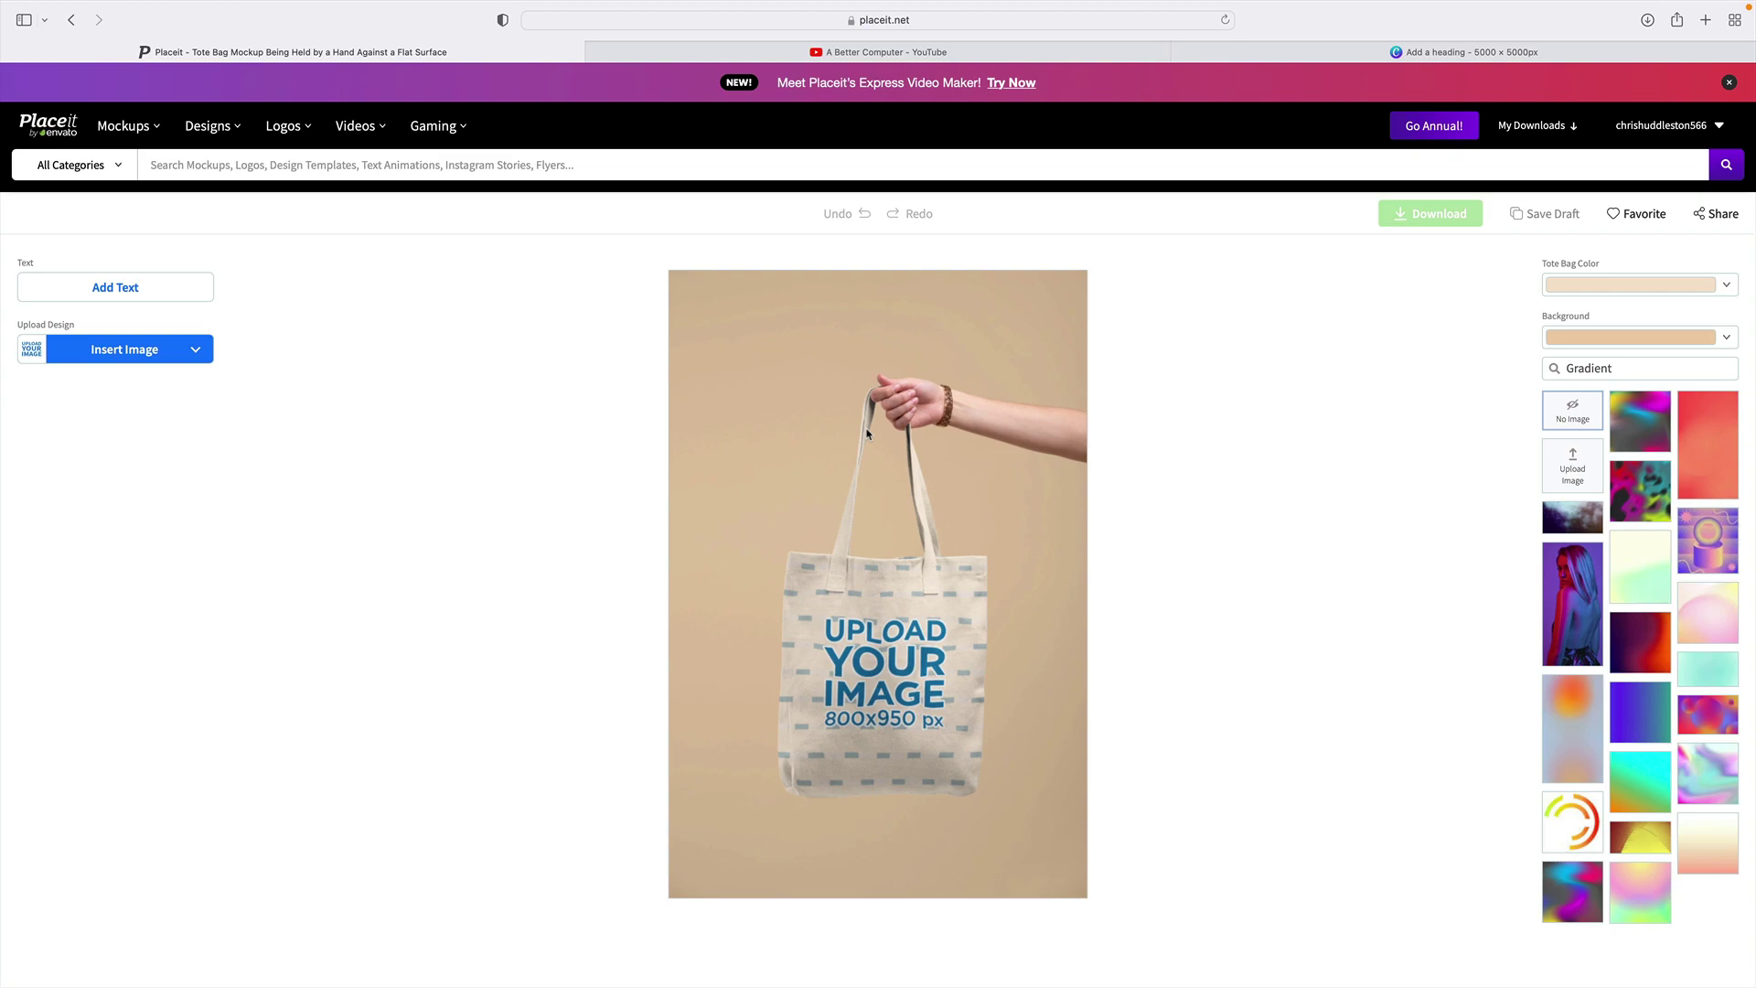
Step: Upload Add a heading.png from the device onto the hand-held tote bag, scaling the skull down slightly before cropping
left_click(164, 356)
left_click(166, 414)
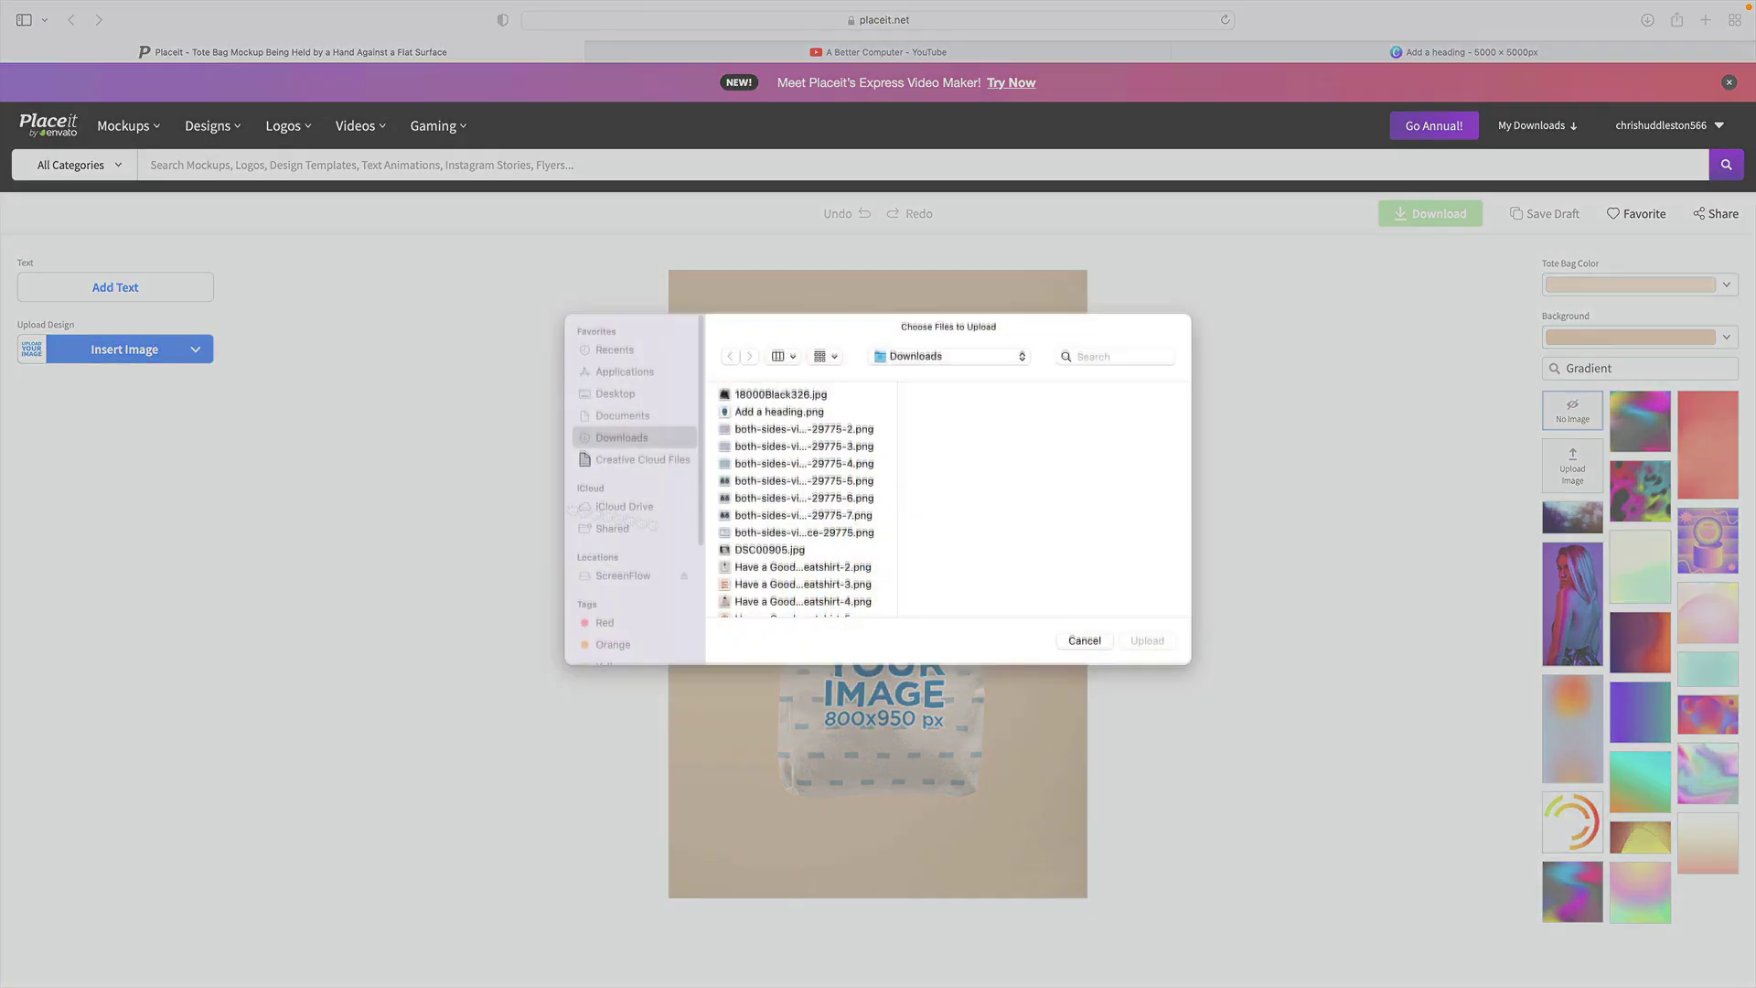
left_click(789, 417)
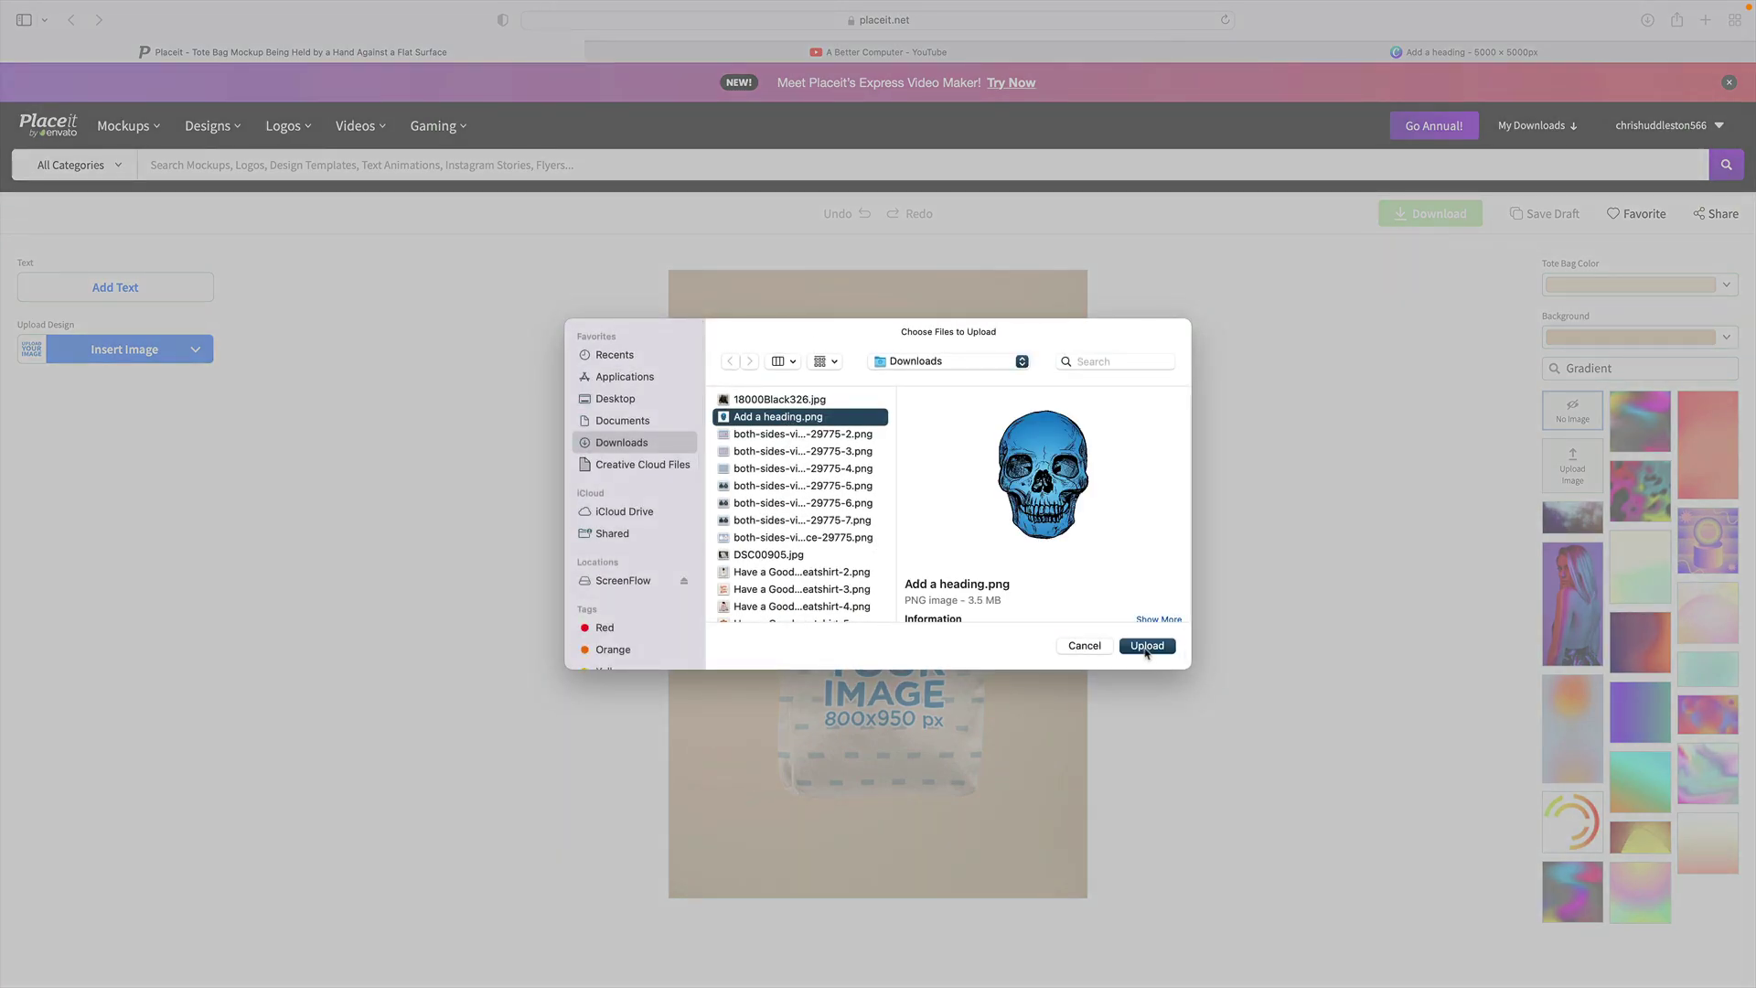
left_click(1147, 646)
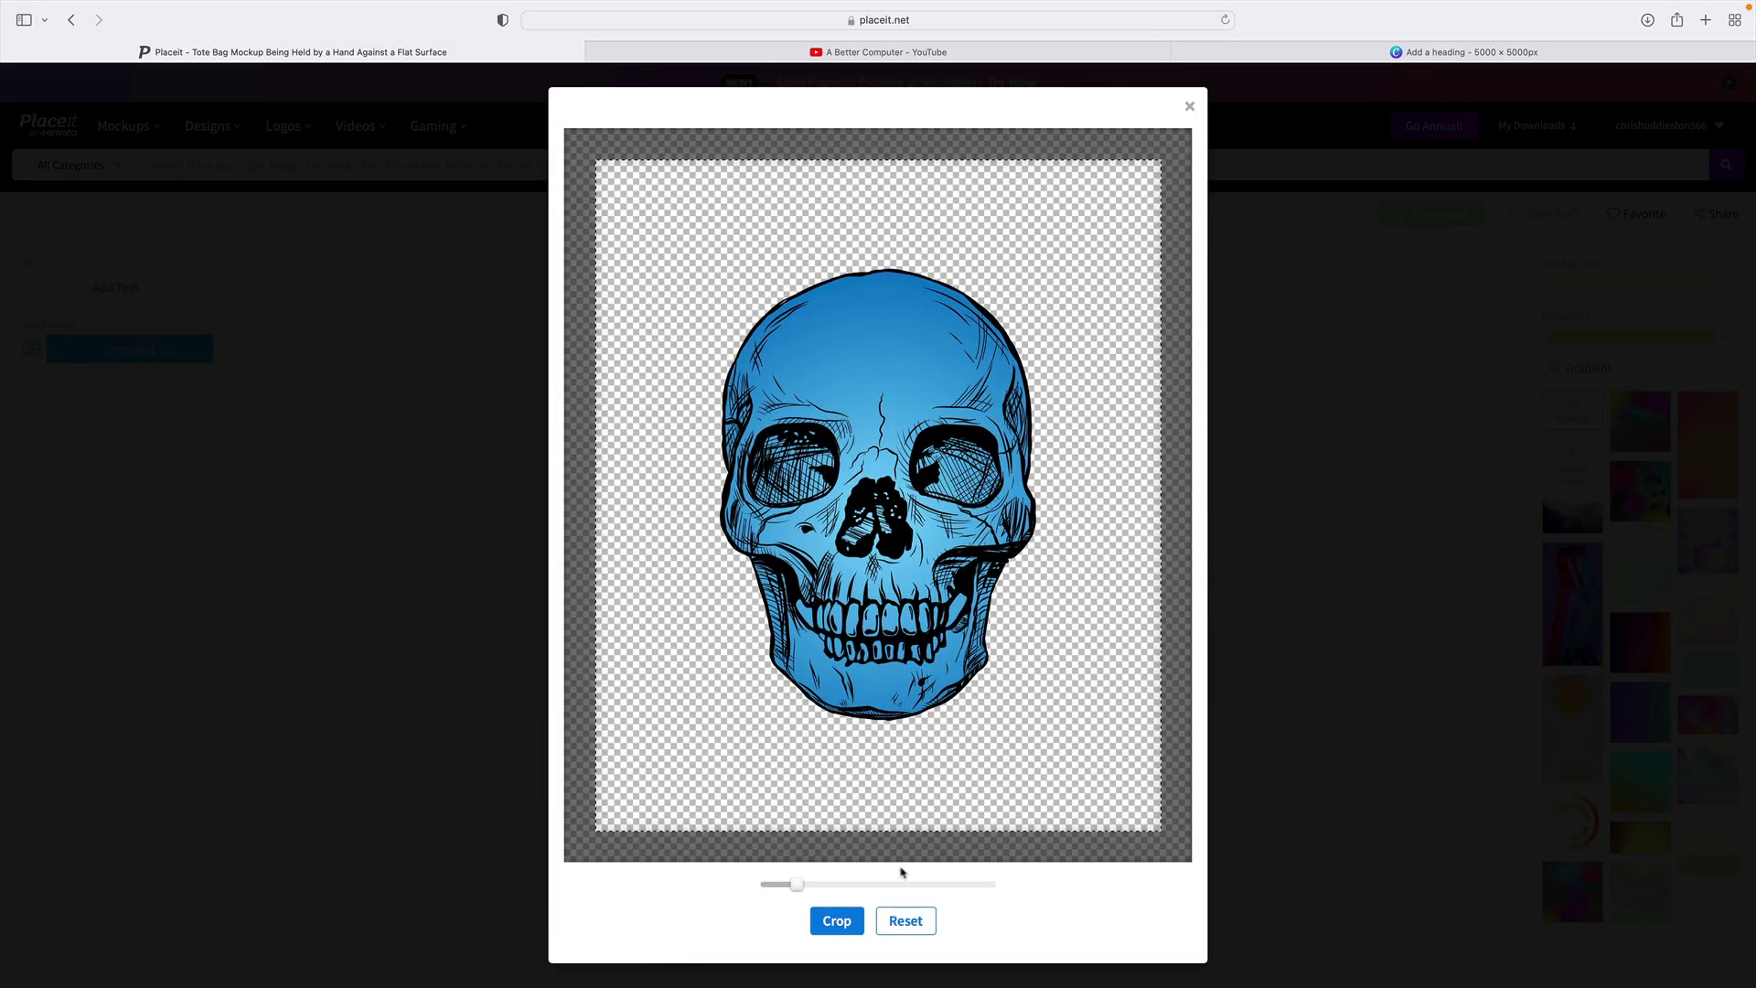
left_click_drag(797, 885, 786, 886)
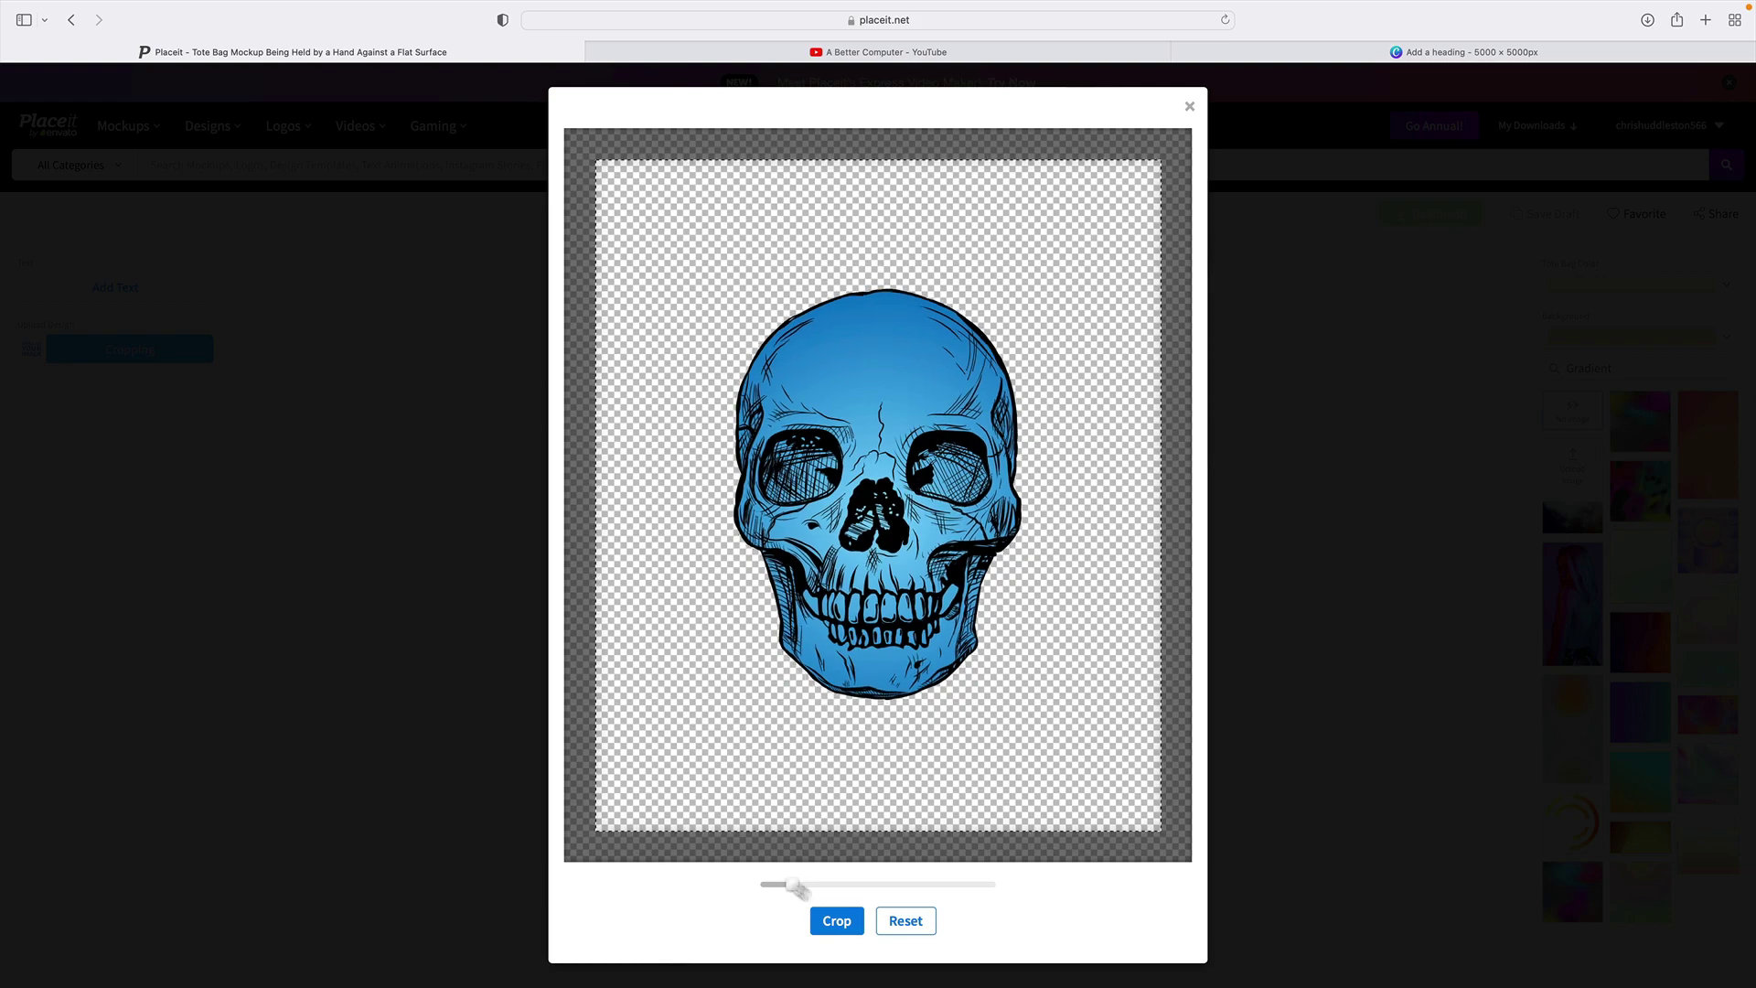
left_click(836, 920)
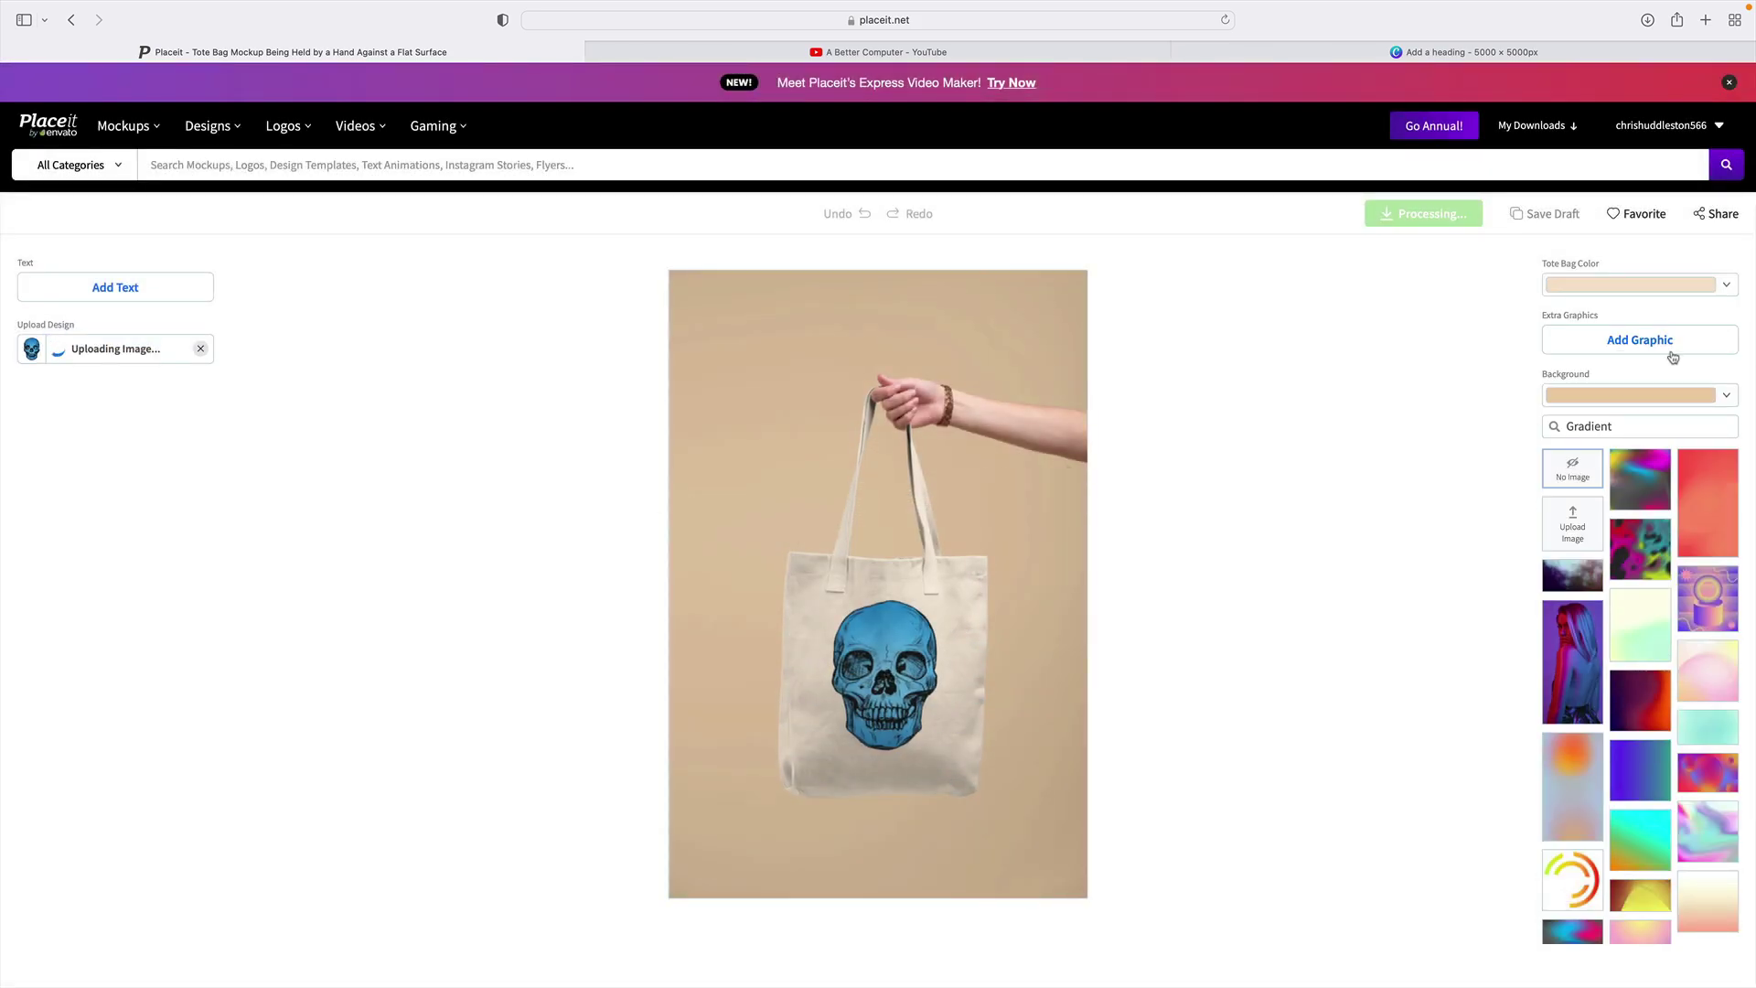
Step: Change the background behind the hand-held tote bag to pale yellow
left_click(1726, 397)
left_click(1549, 448)
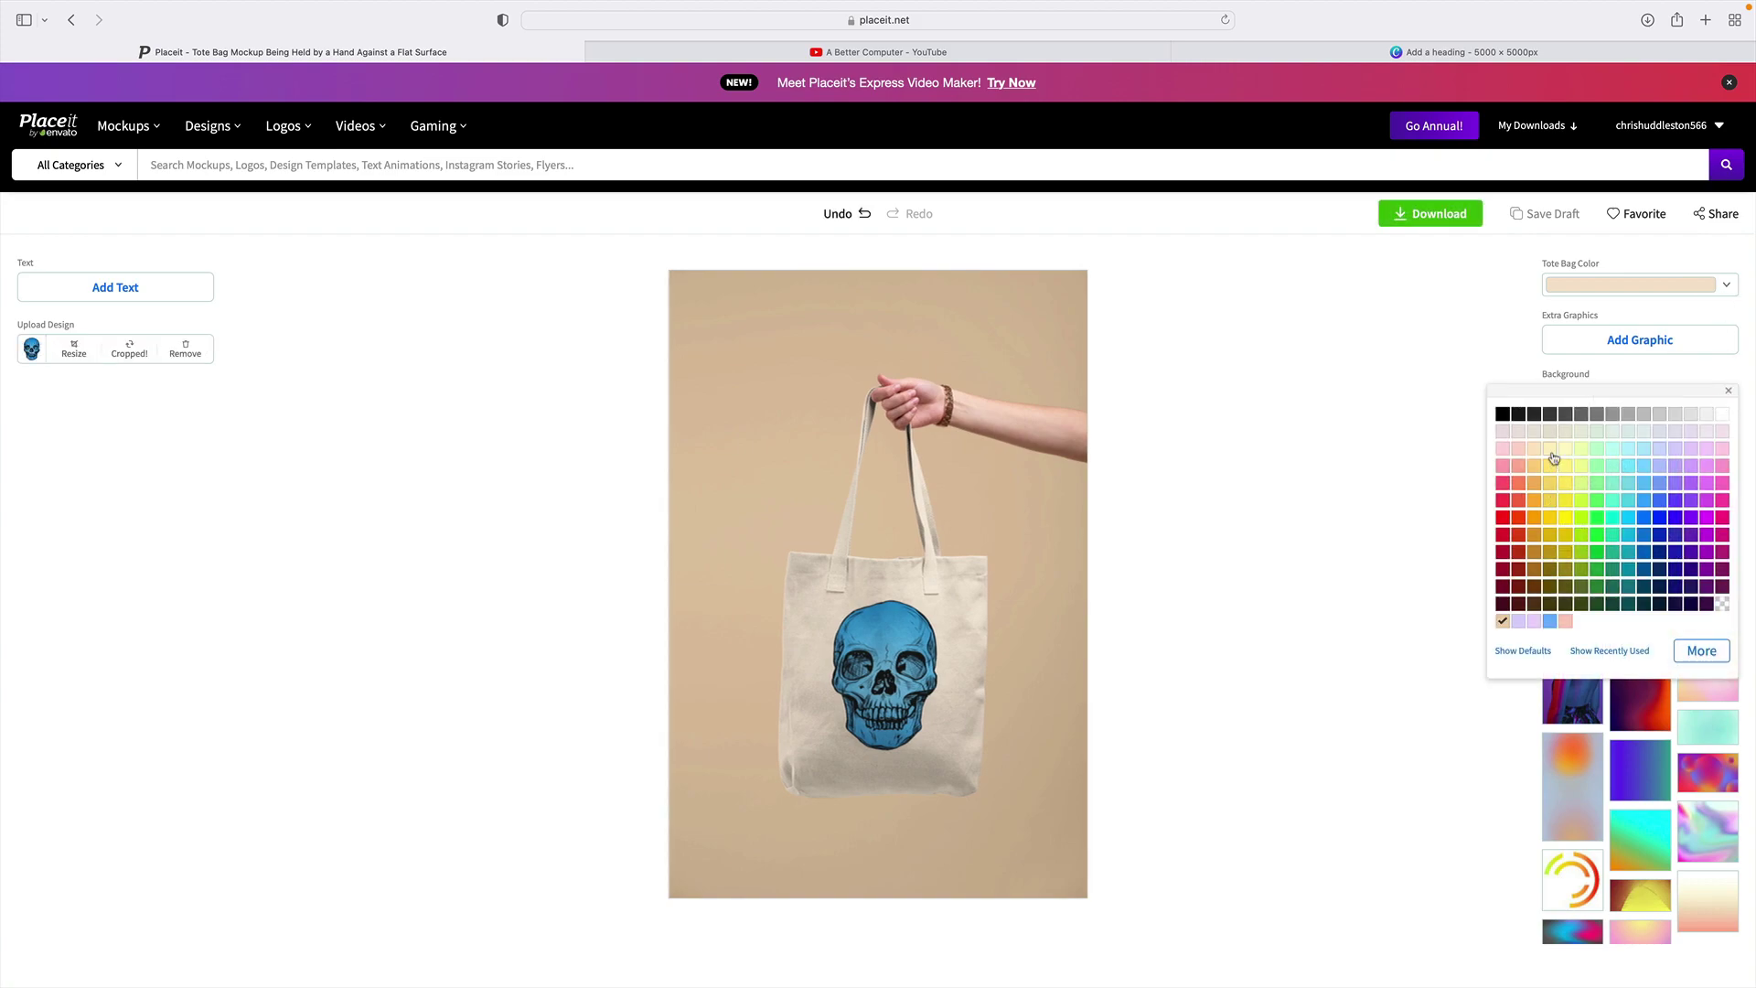
left_click(1269, 466)
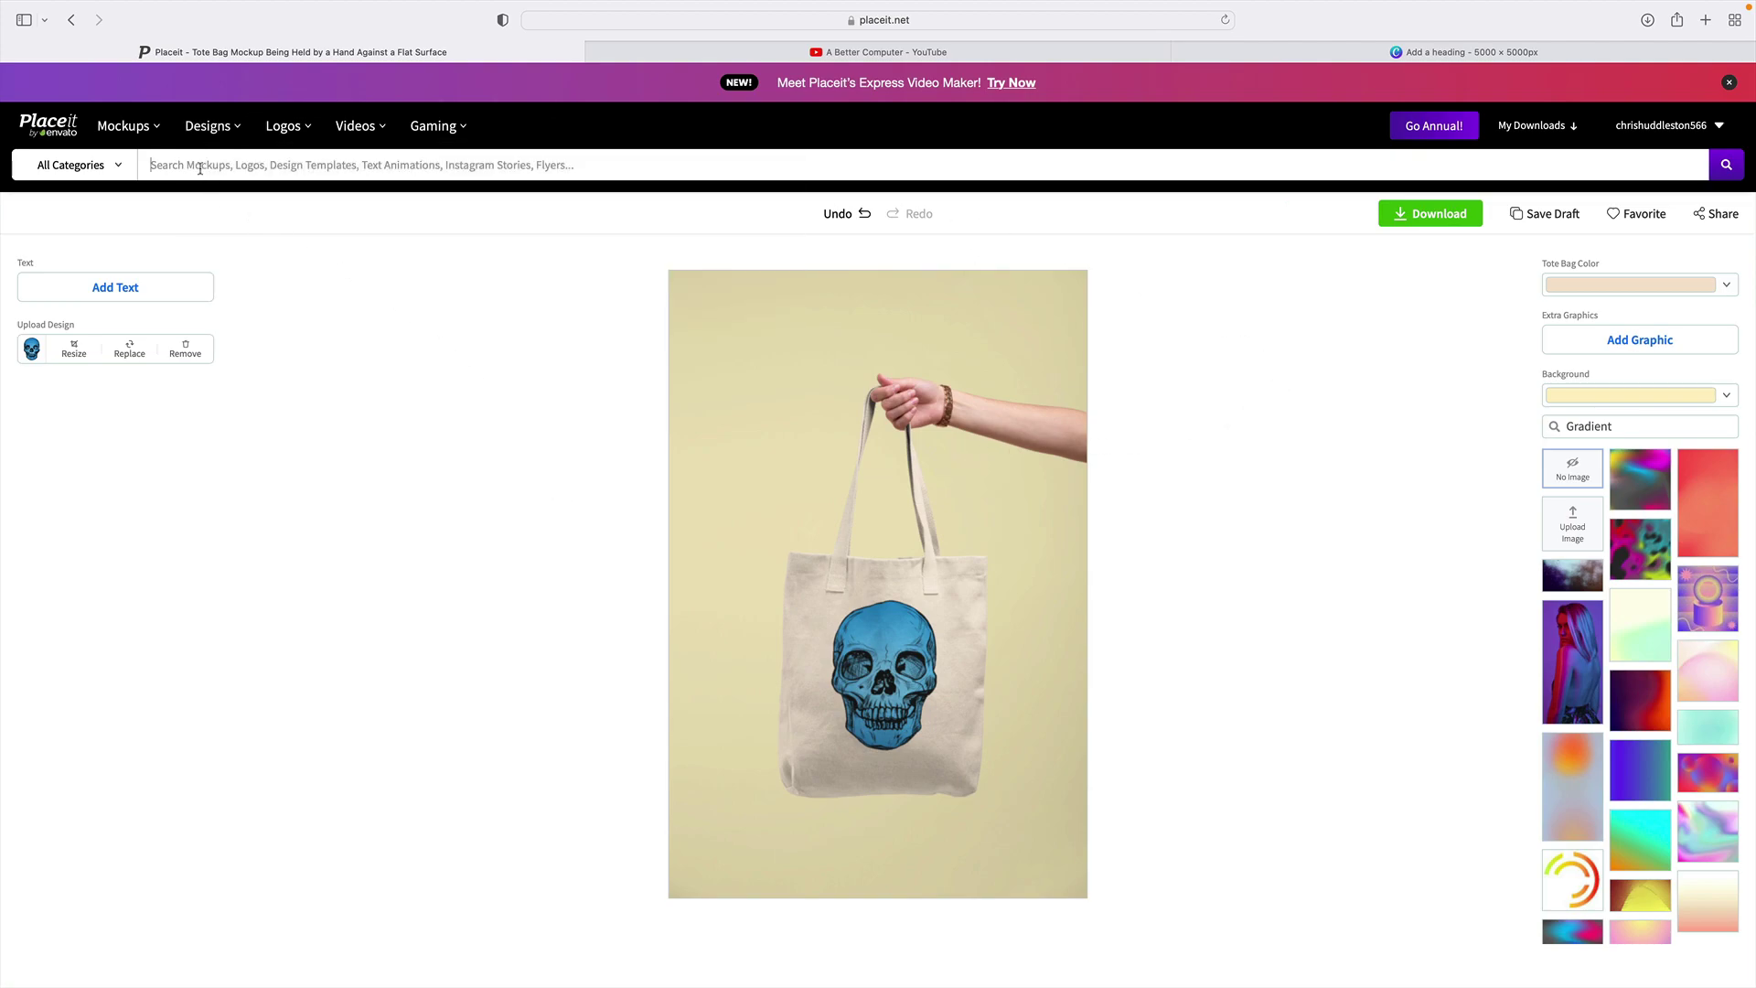
Step: Search for mug mockup and open the Coffee Mug Mockup Featuring a Woman with Round Glasses template for editing
type("mug")
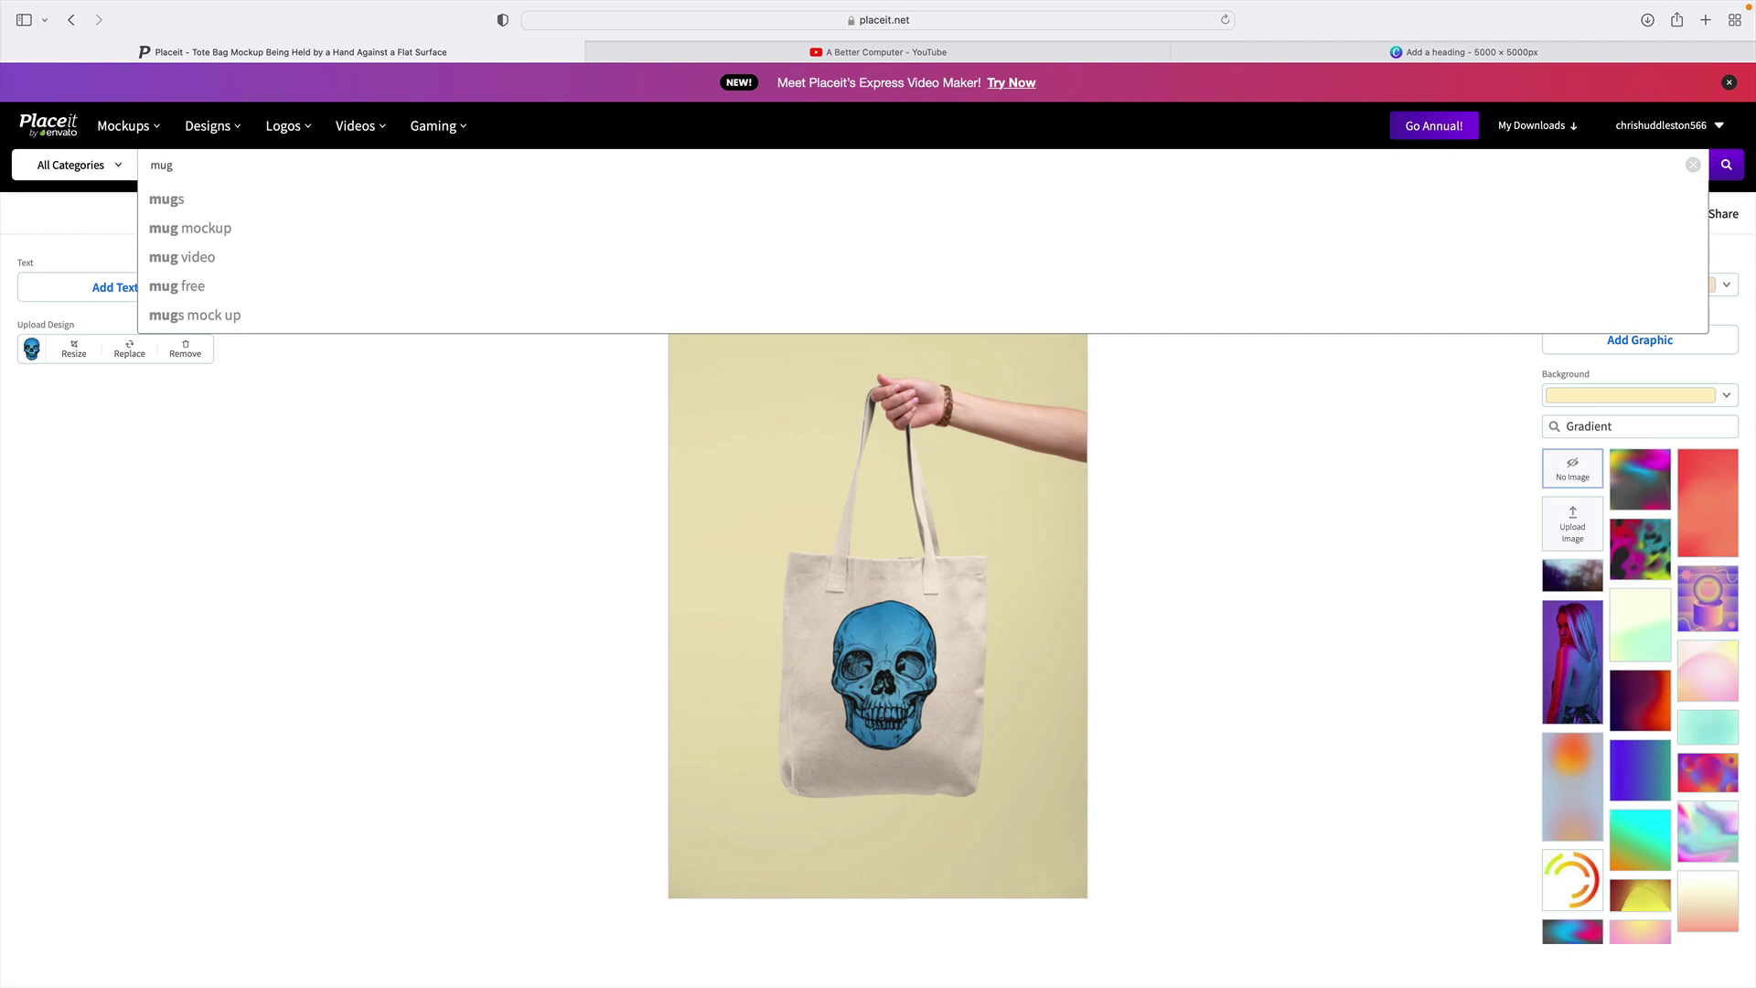
left_click(180, 228)
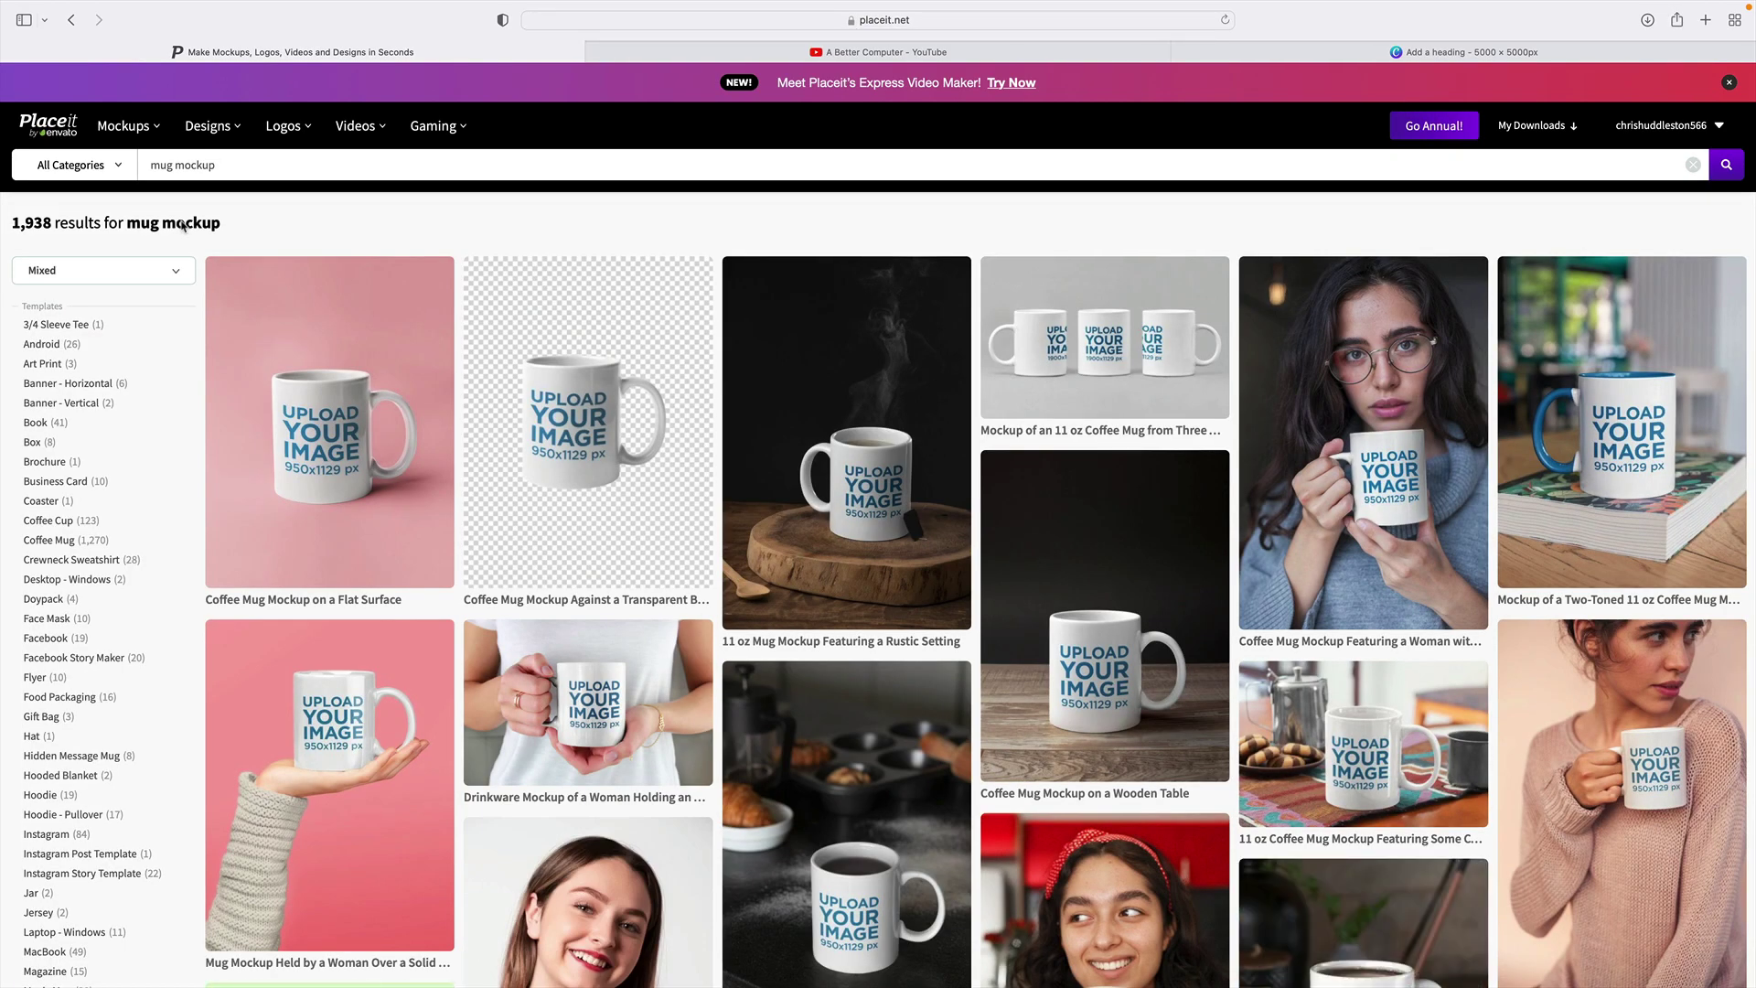
mouse_move(867, 509)
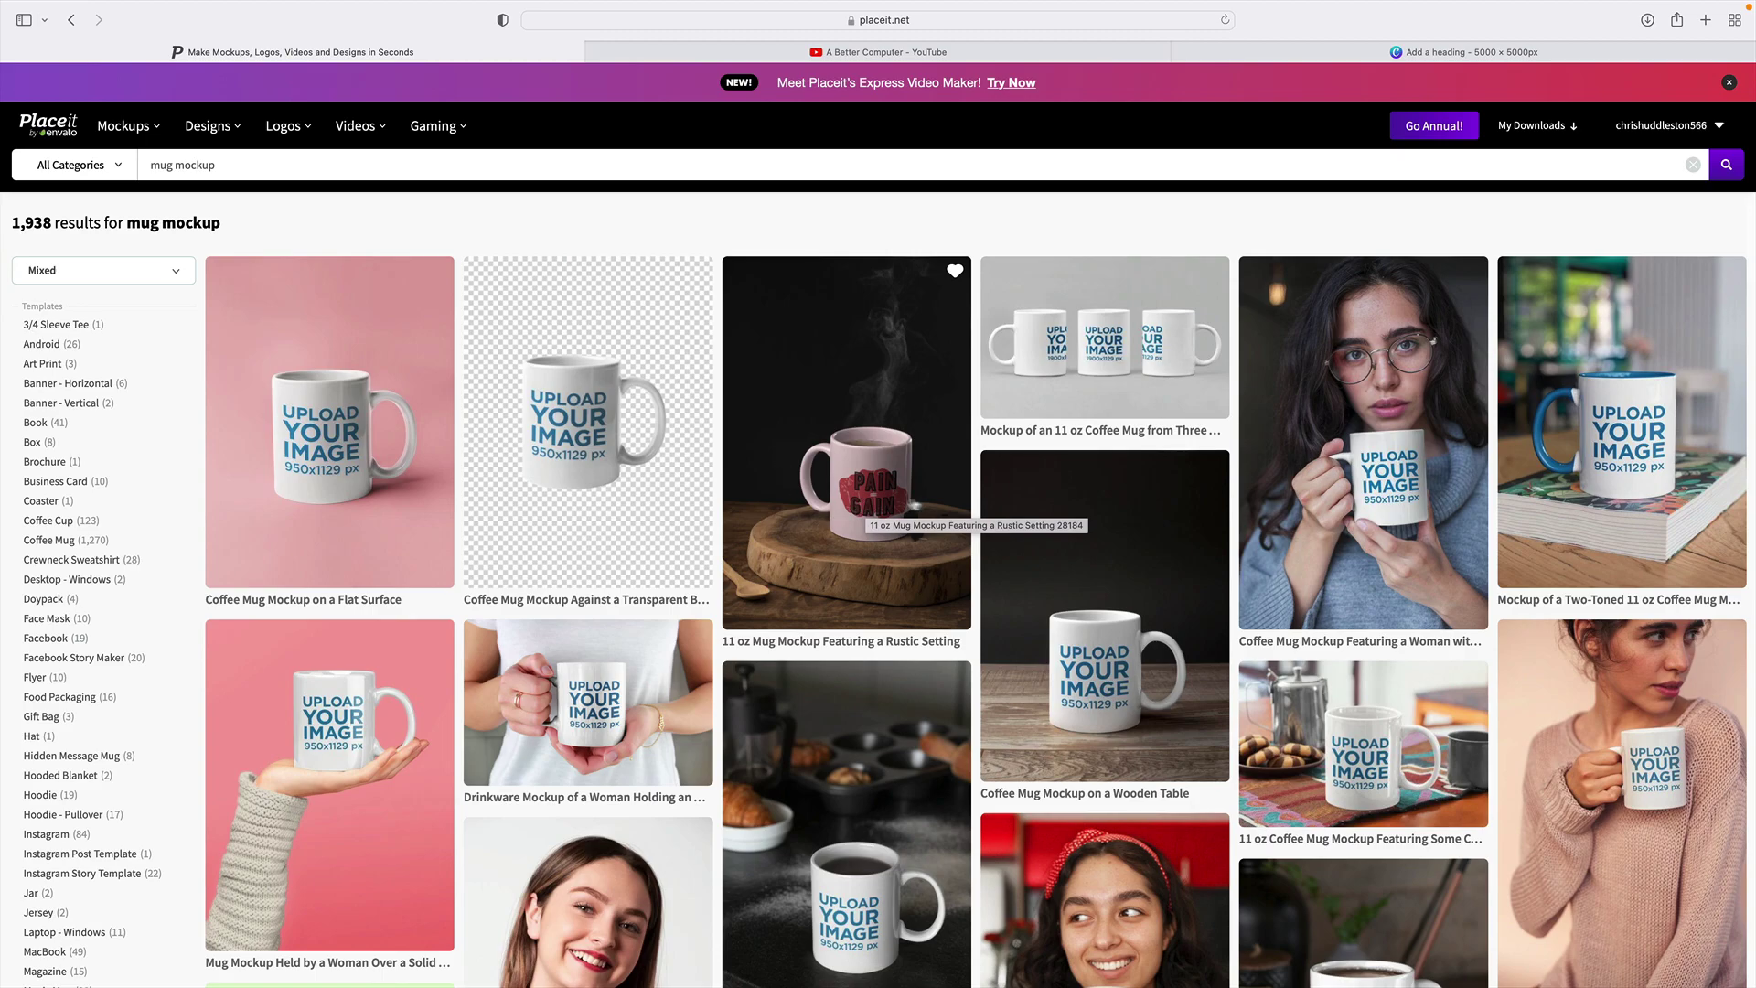
left_click(1381, 478)
left_click(985, 417)
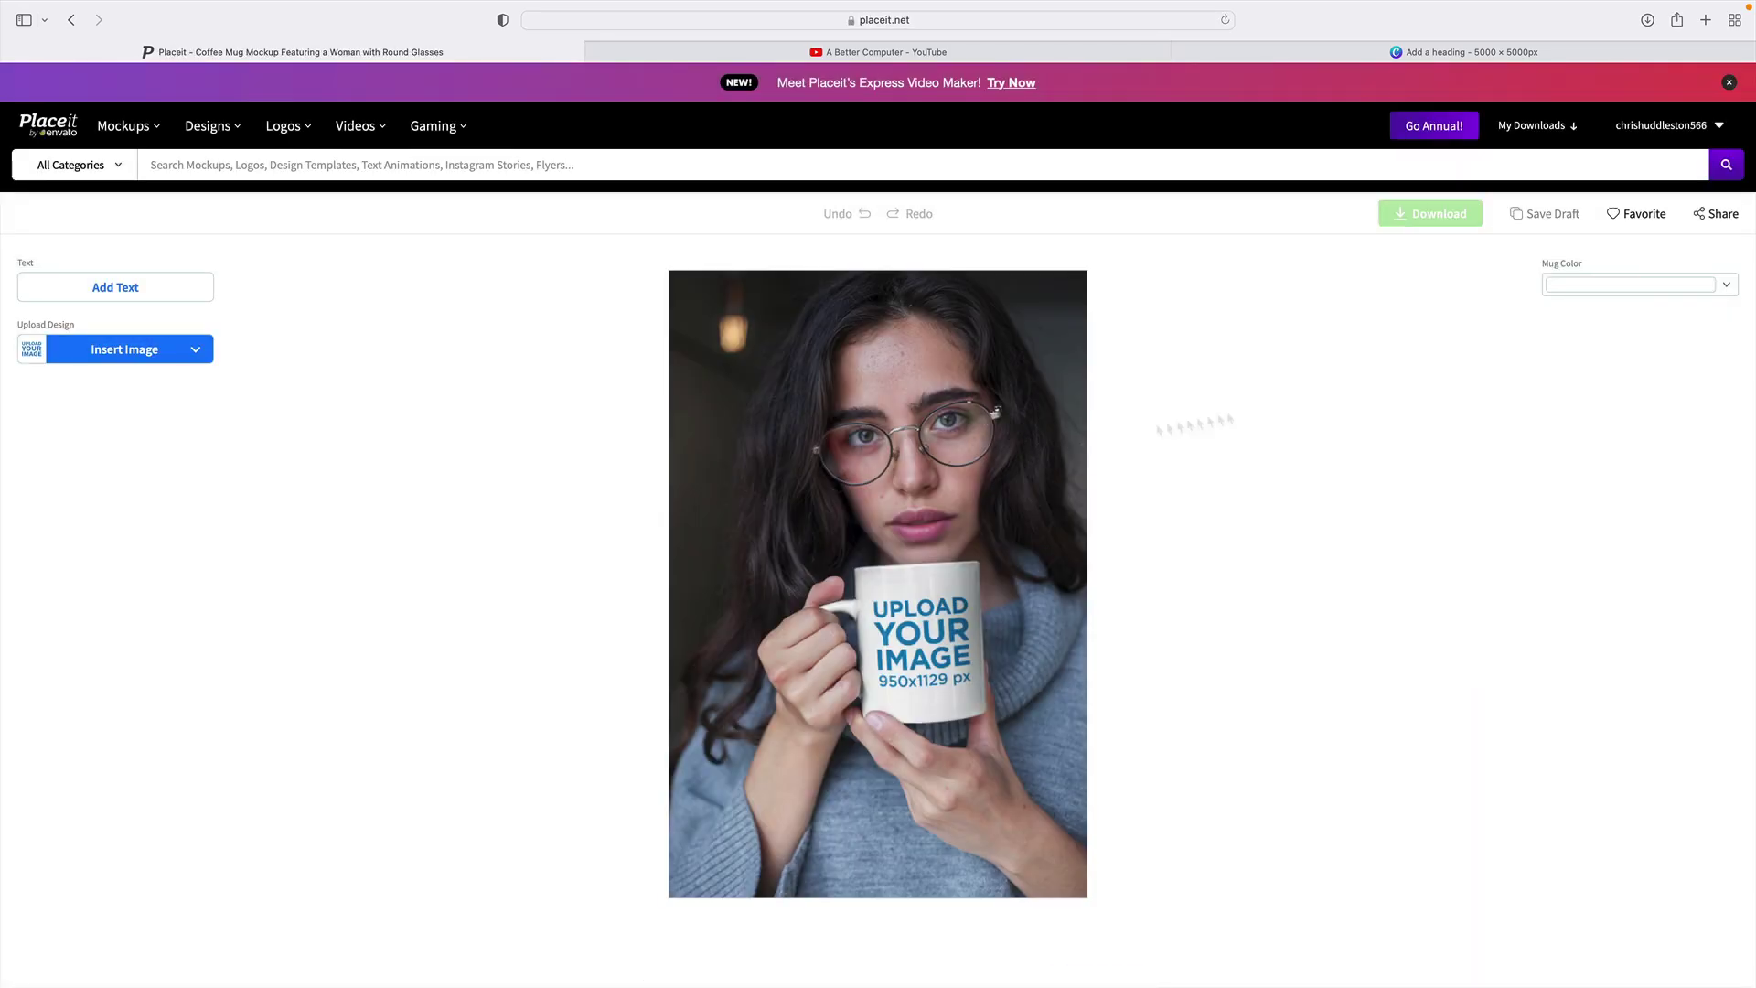
Step: Upload Add a heading.png from the device as the mug design and crop it at its default scale
left_click(119, 349)
left_click(153, 411)
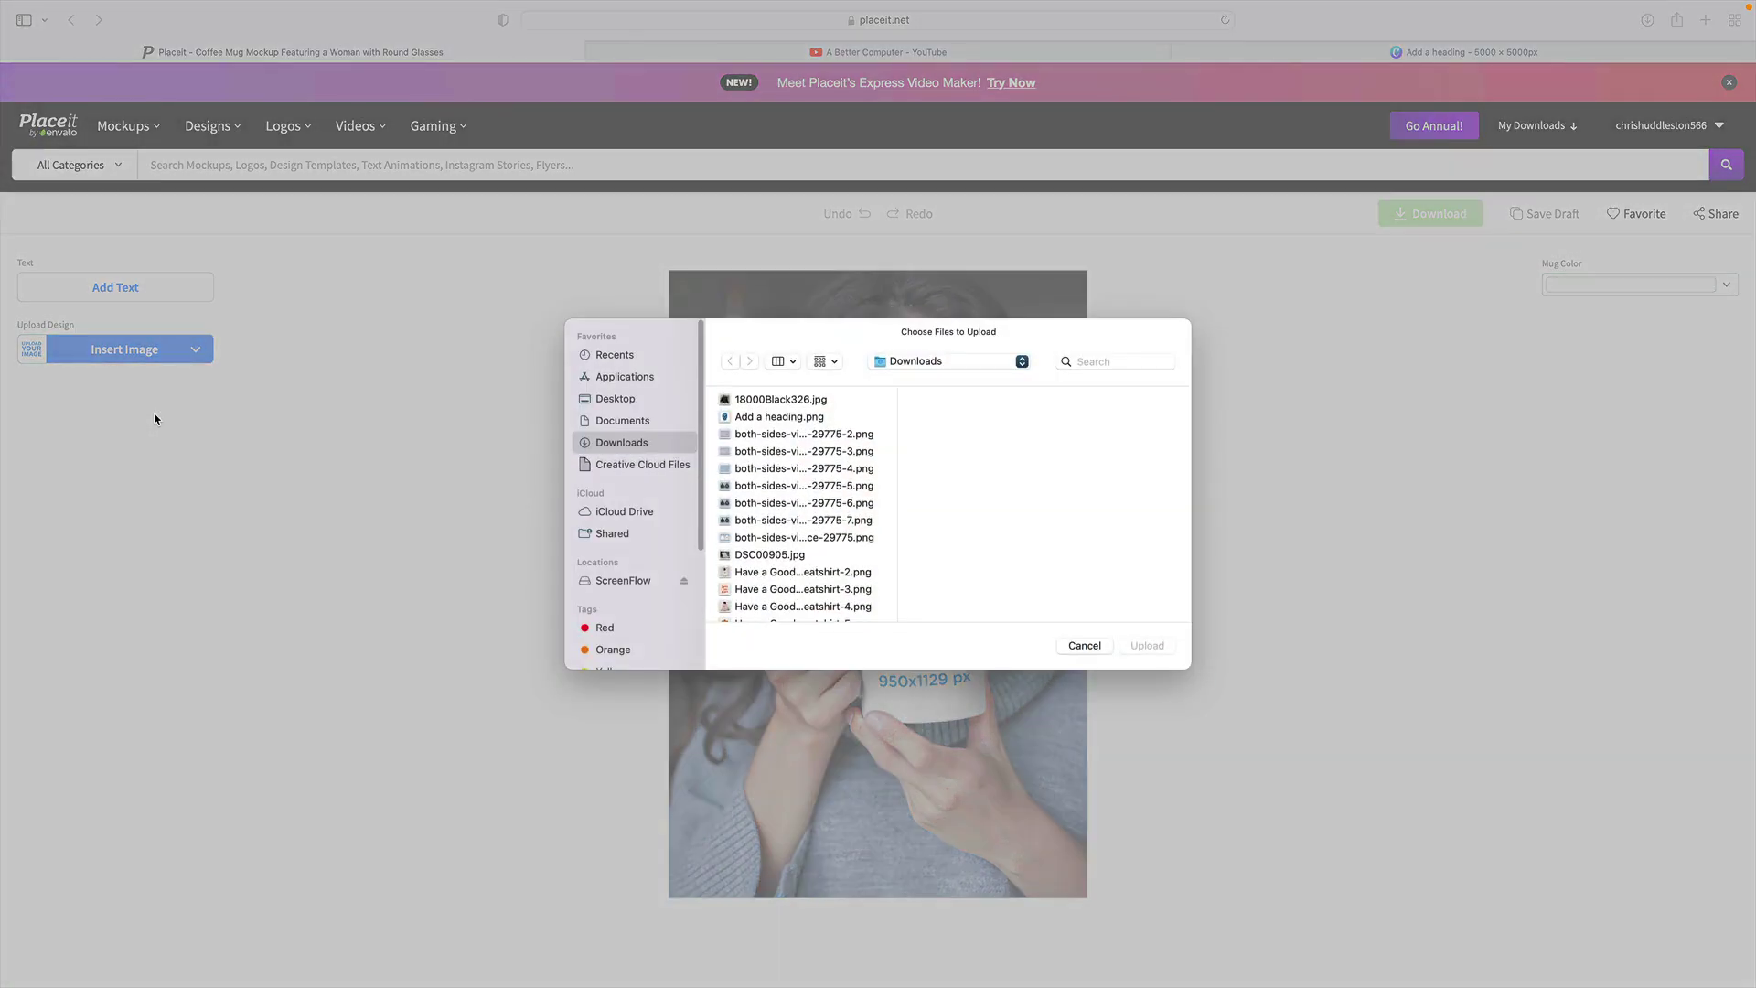
left_click(765, 417)
left_click(1148, 646)
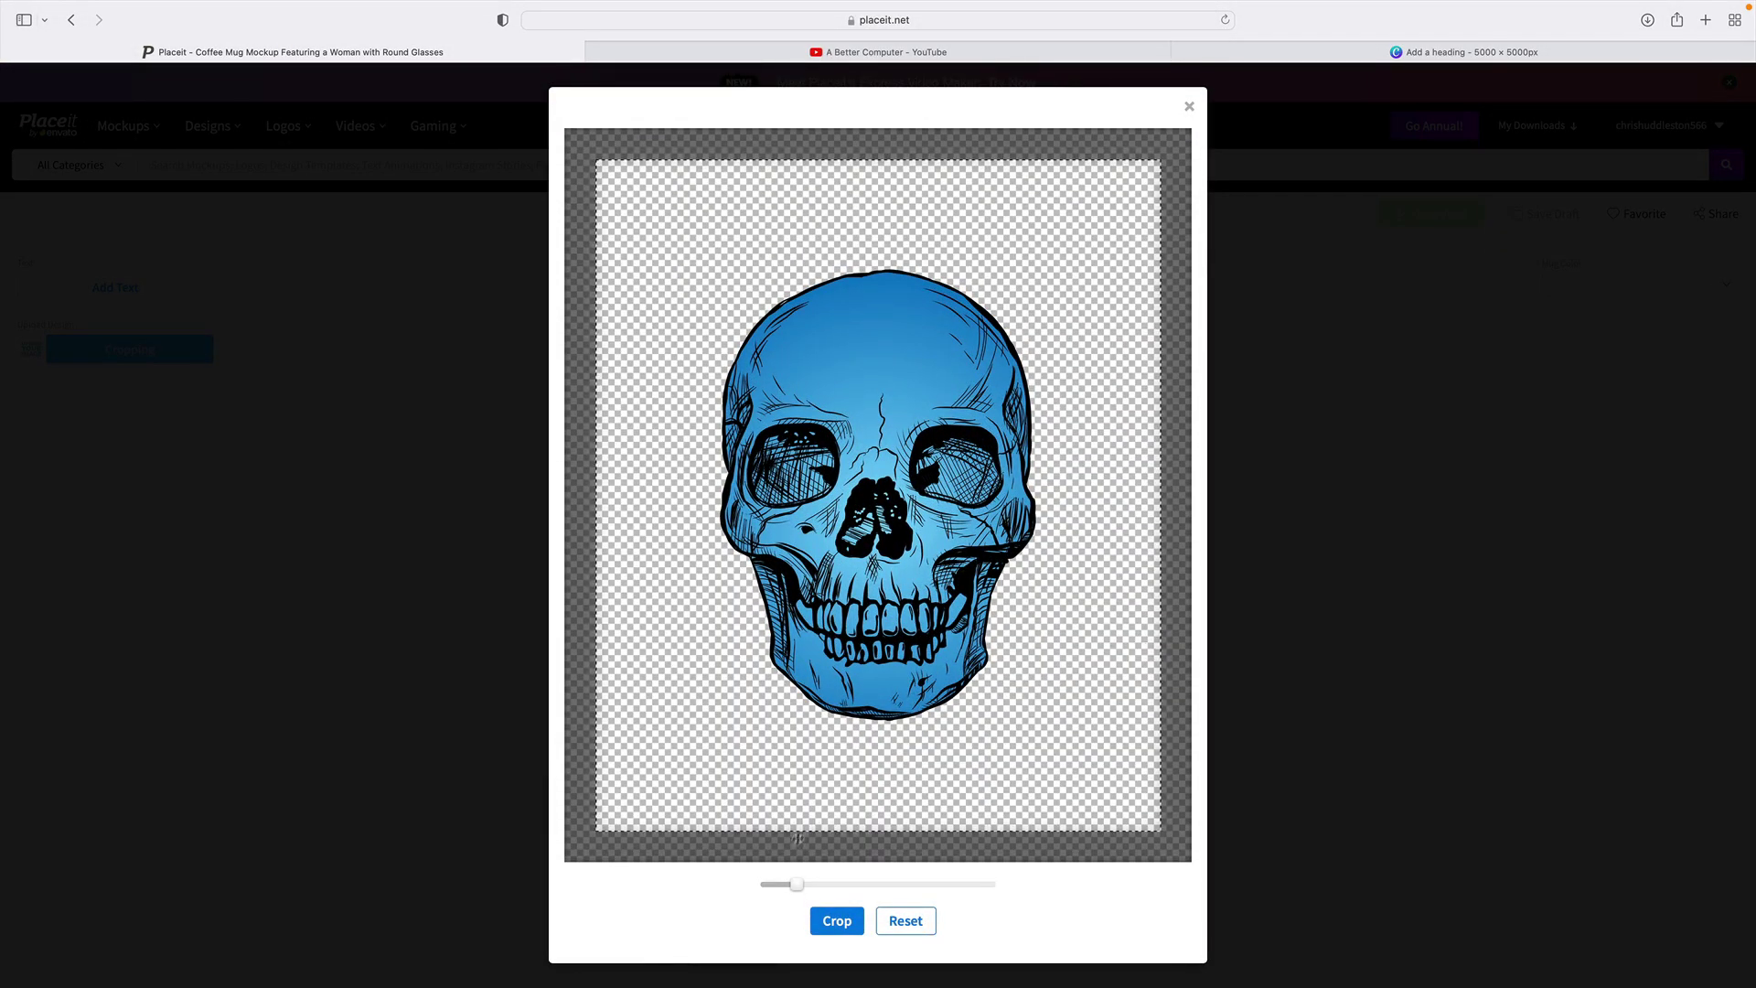
left_click(836, 920)
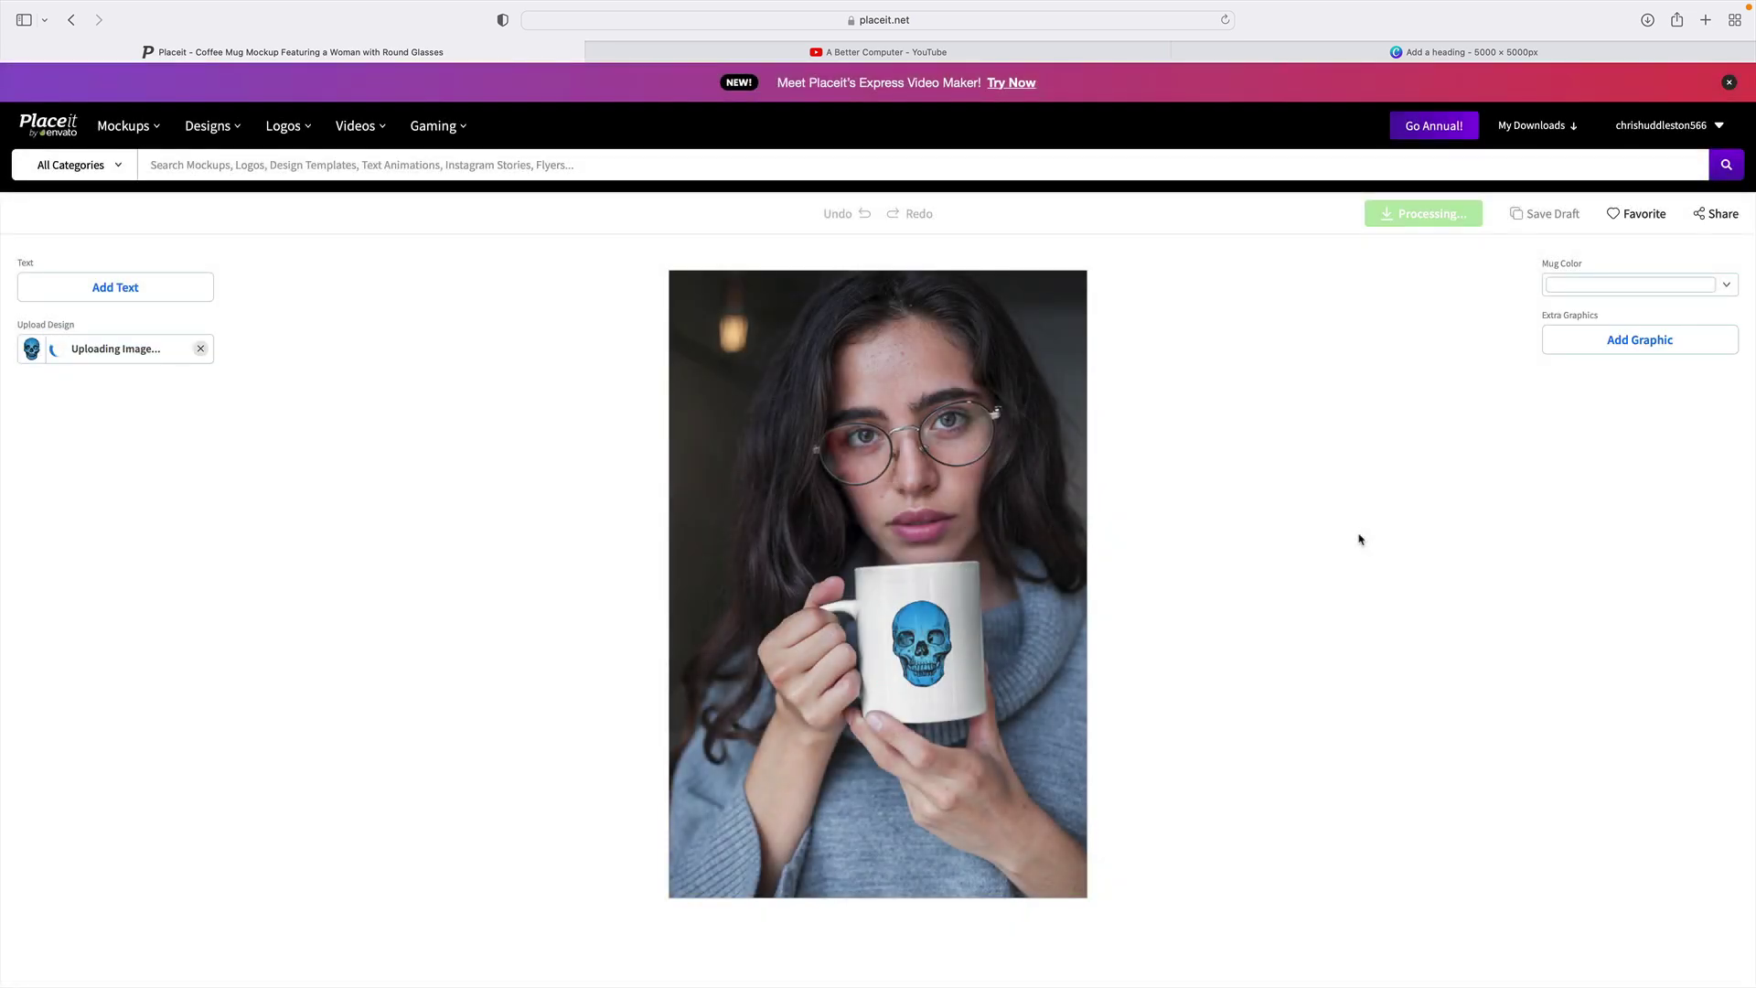
Step: Set the mug color to teal
left_click(1727, 285)
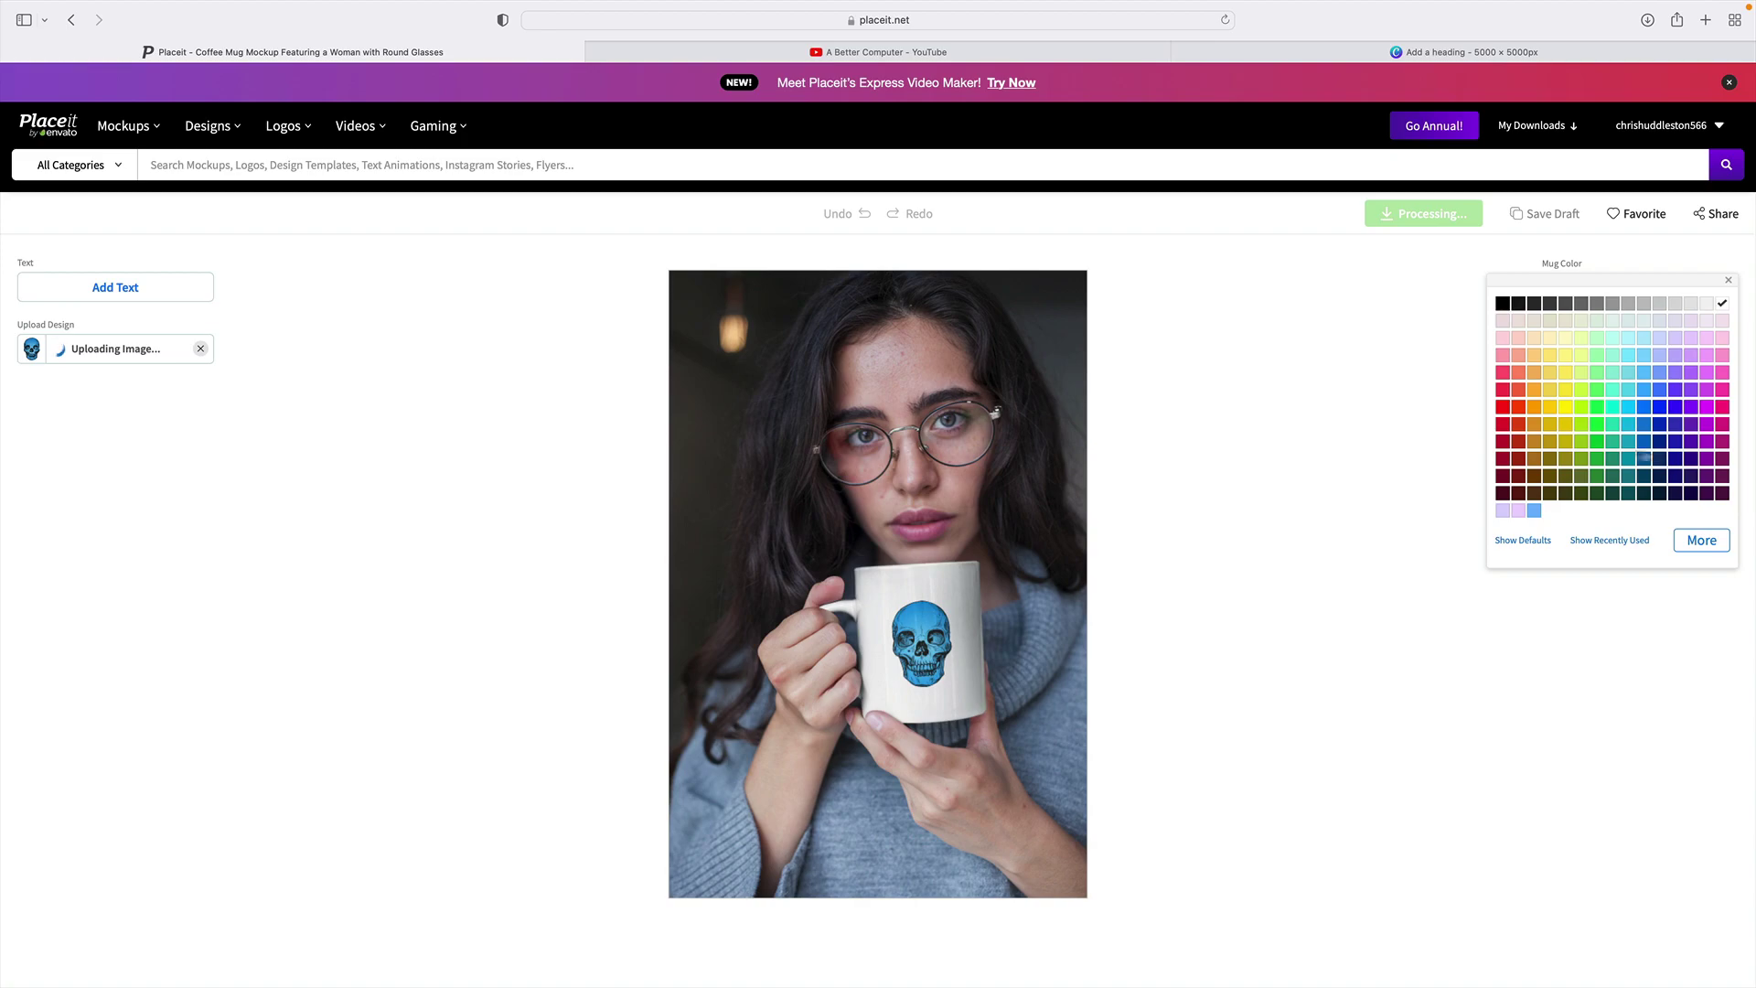
left_click(1626, 458)
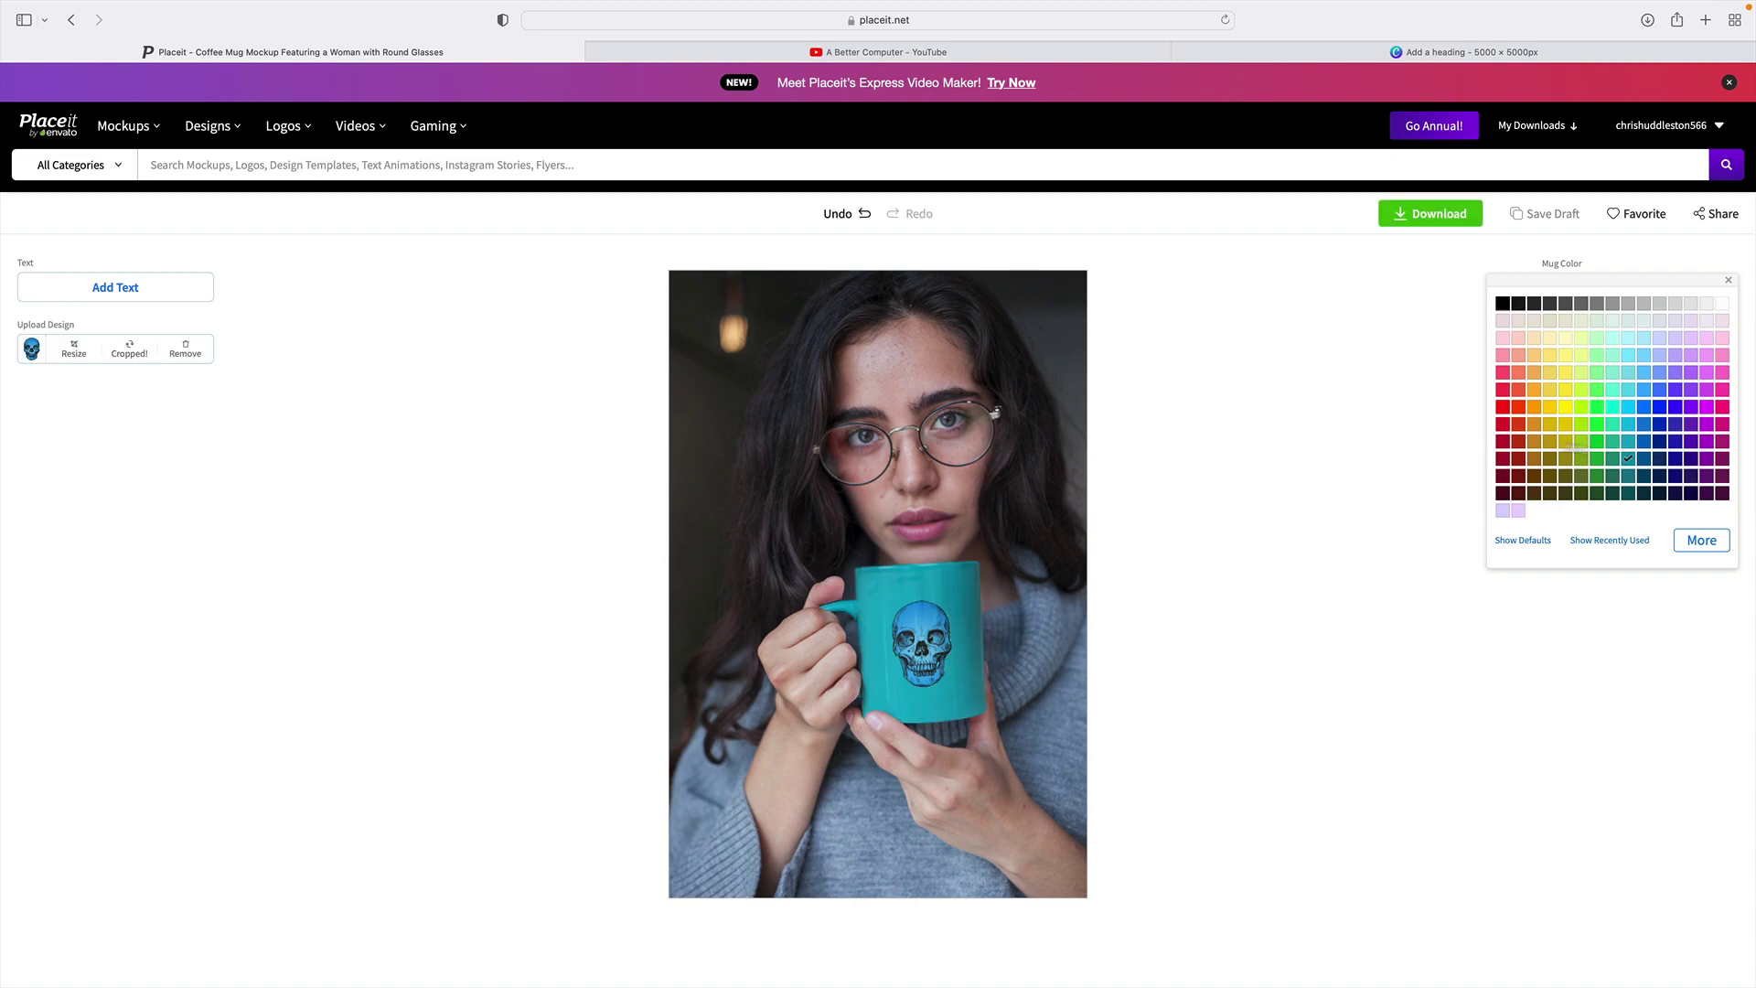
left_click(1348, 424)
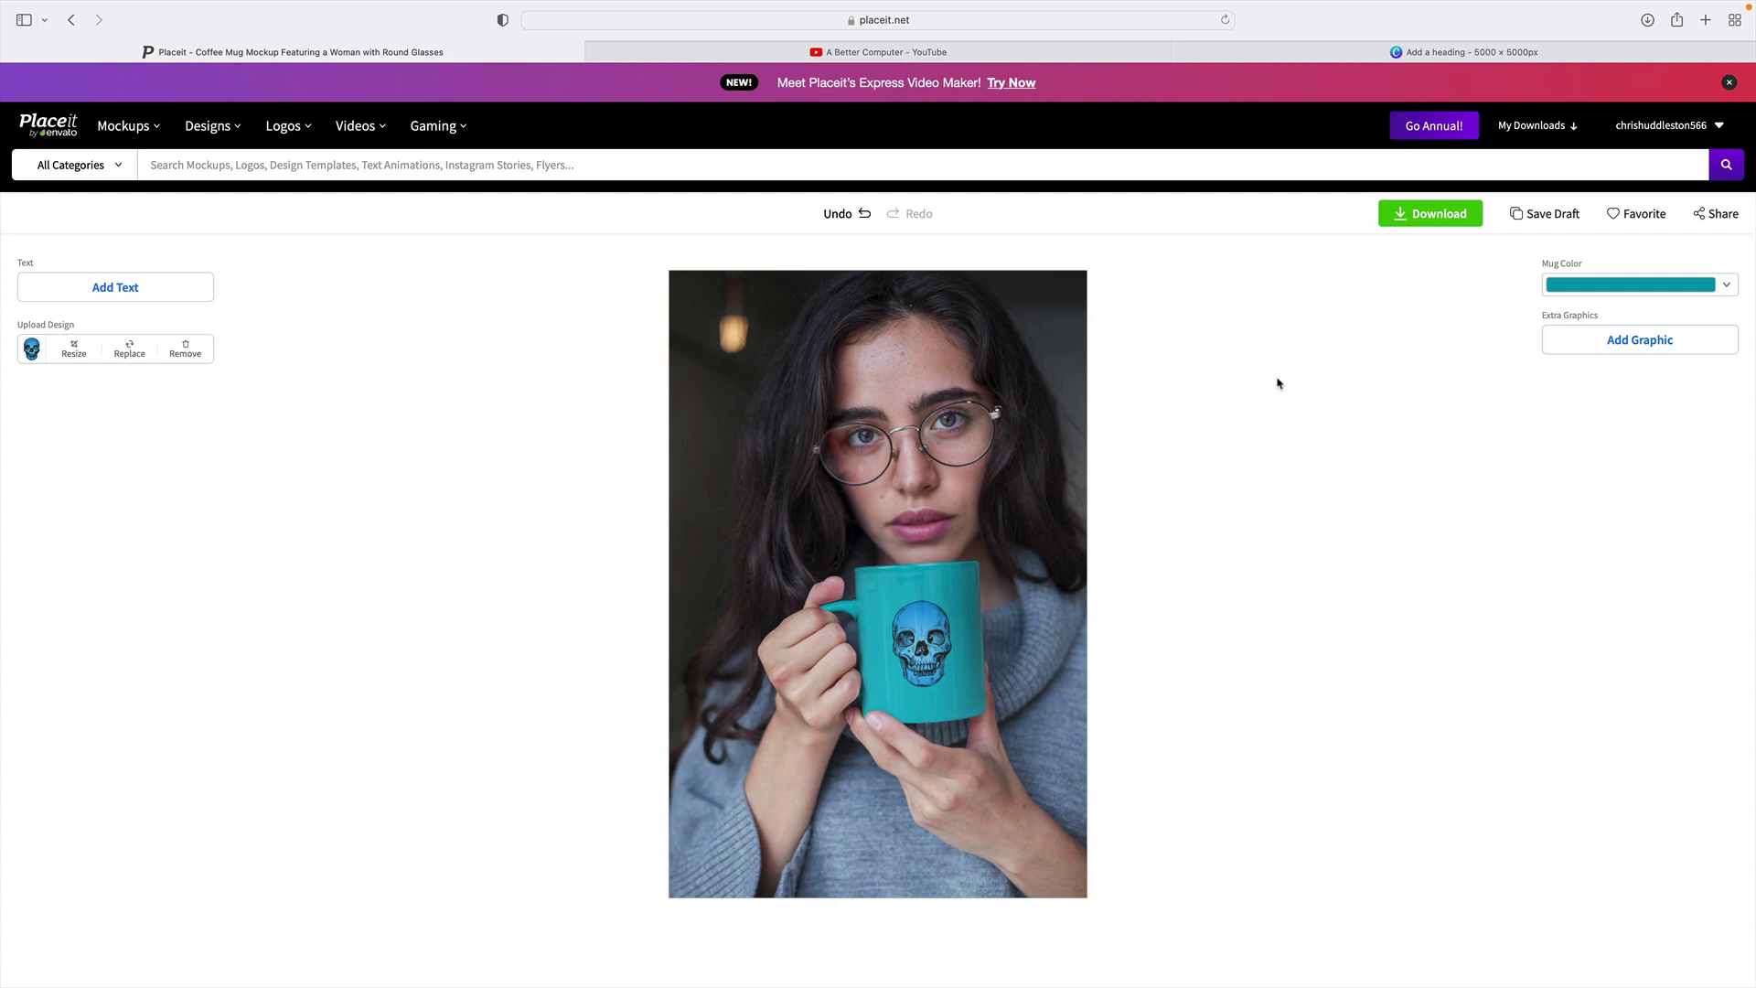
mouse_move(475, 134)
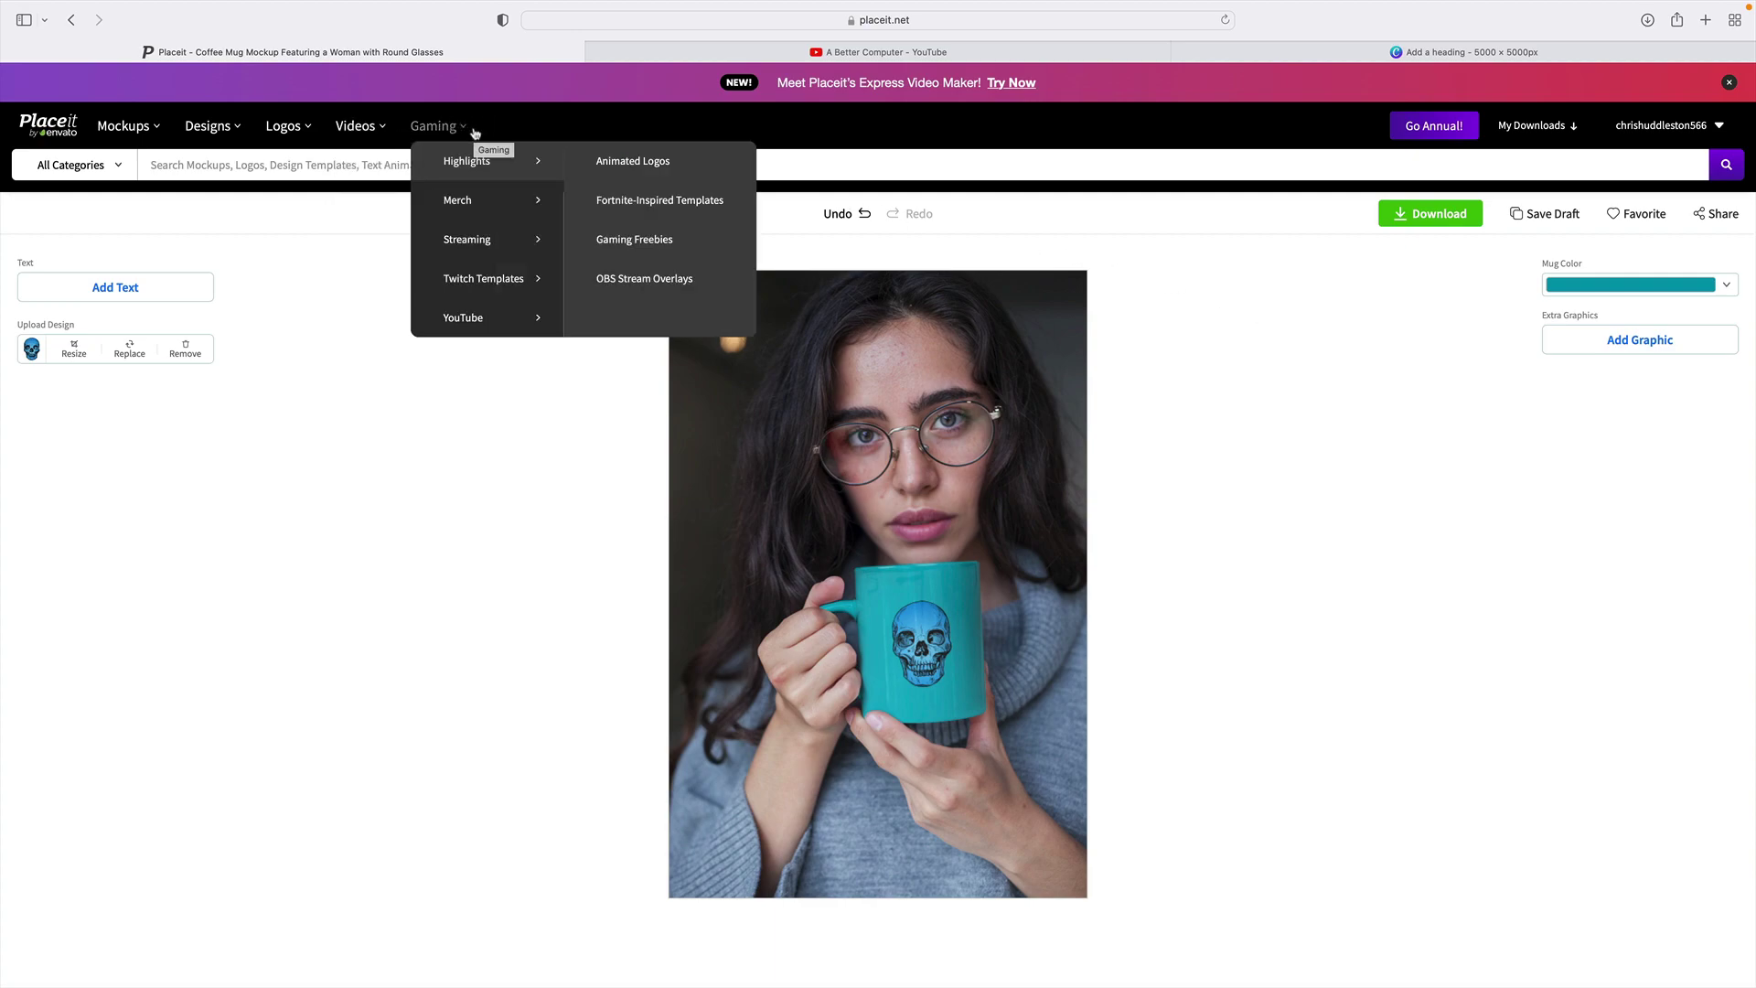
mouse_move(229, 133)
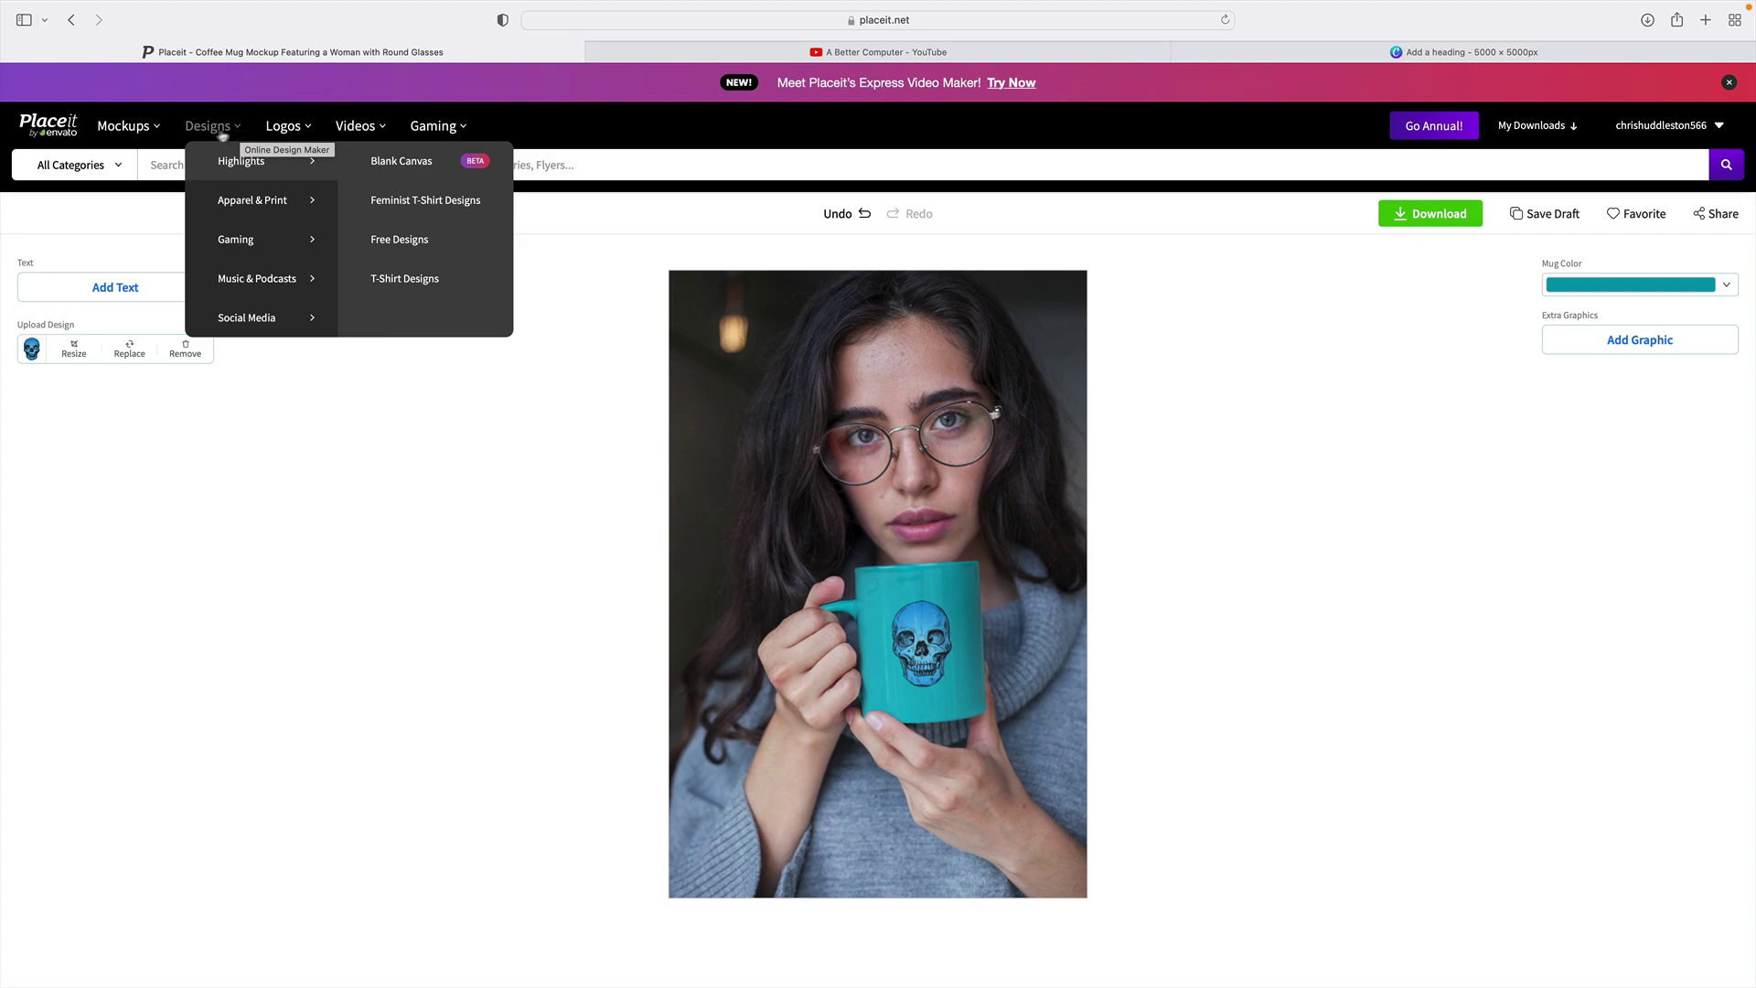
mouse_move(142, 131)
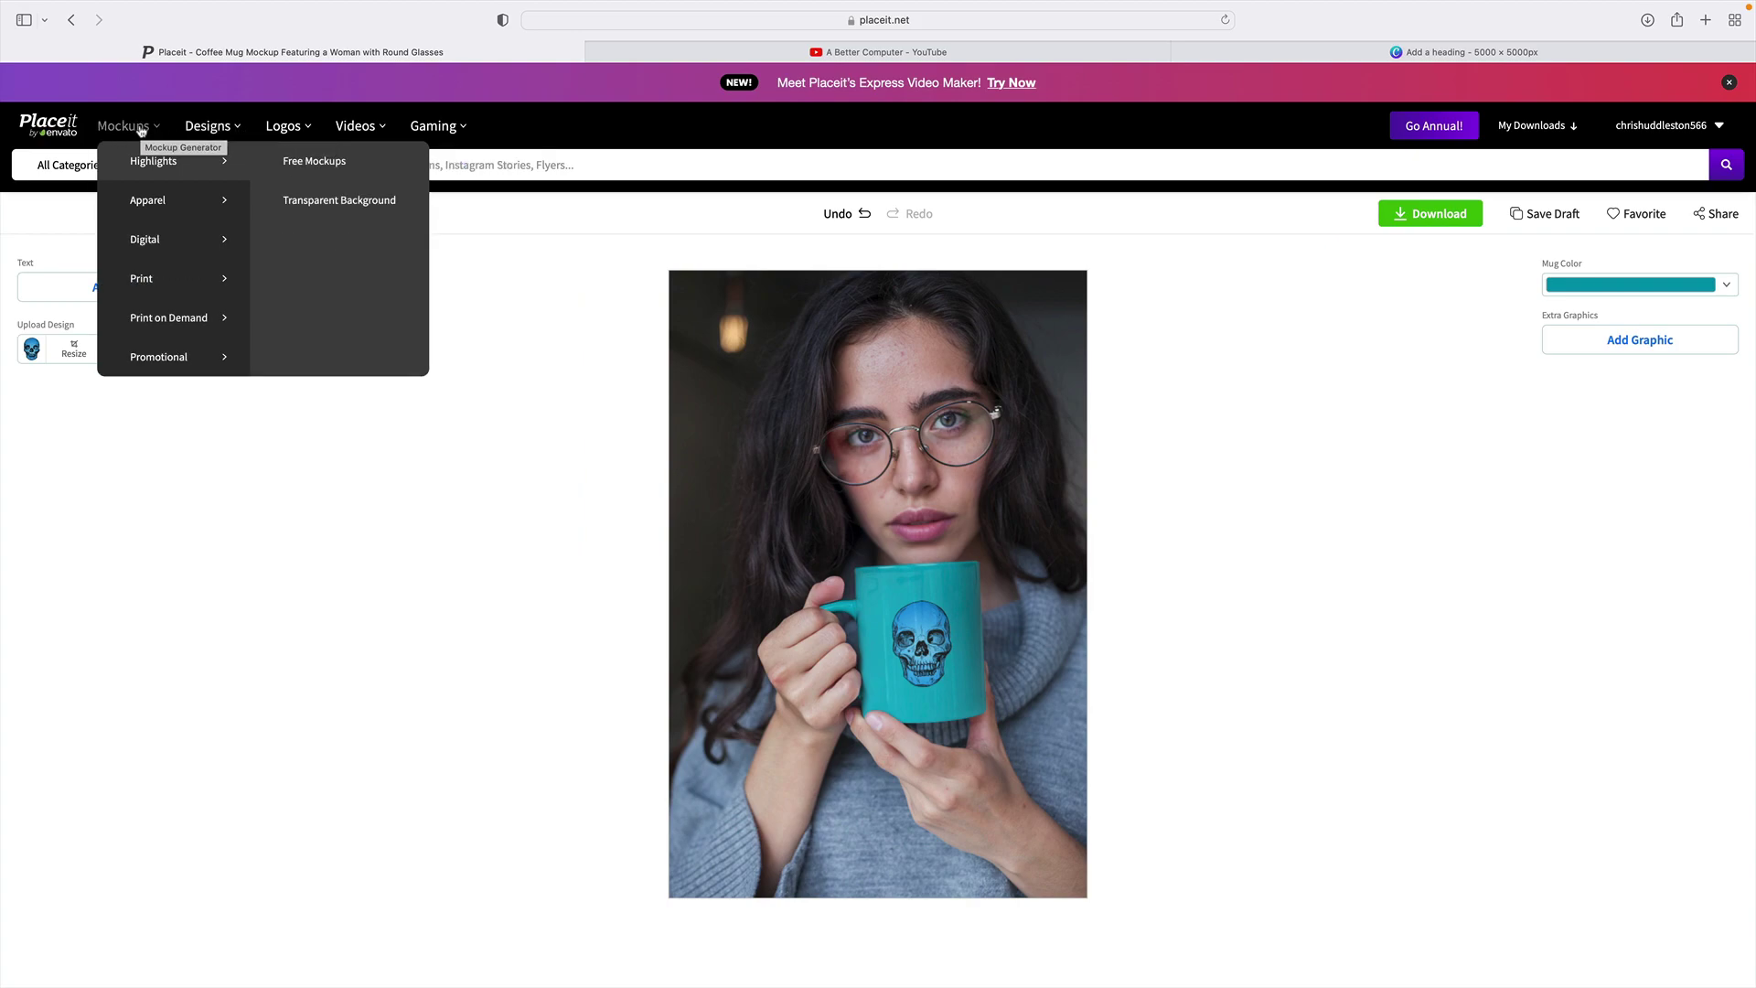